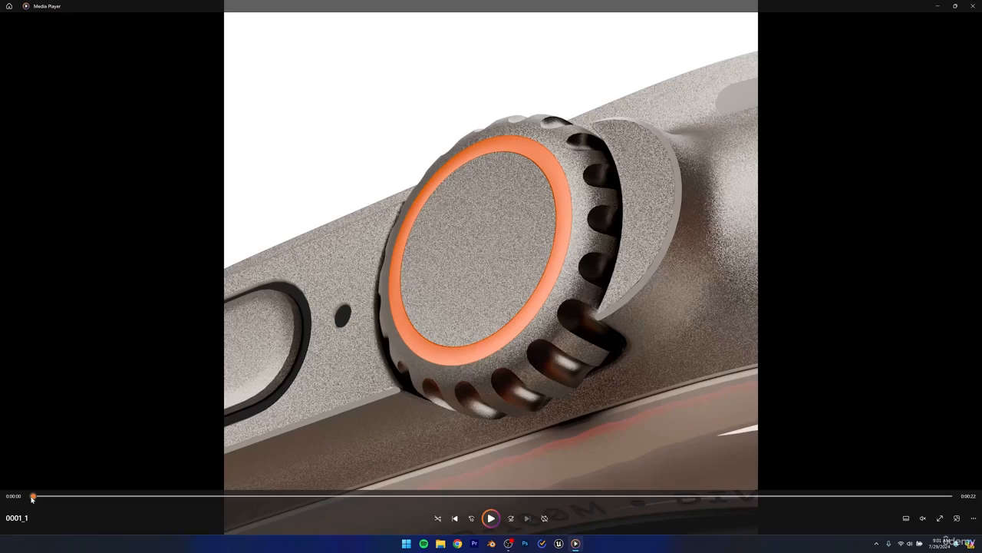
- Scrub the watch animation video forward to about 19 seconds to view the front of the watch
drag(32, 499, 820, 505)
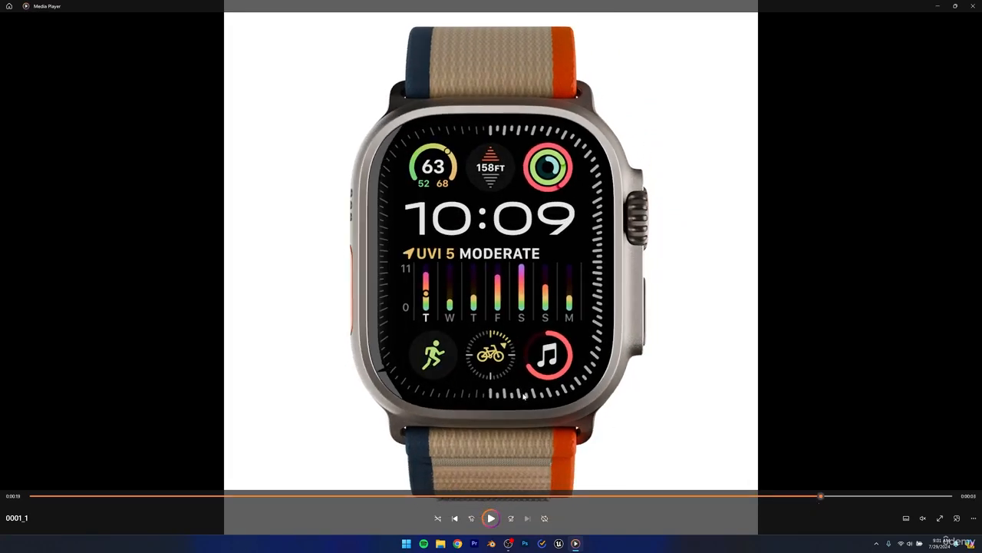
- Switch to Blender, dismiss the splash screen and delete the default camera, cube and light
key(alt+Tab)
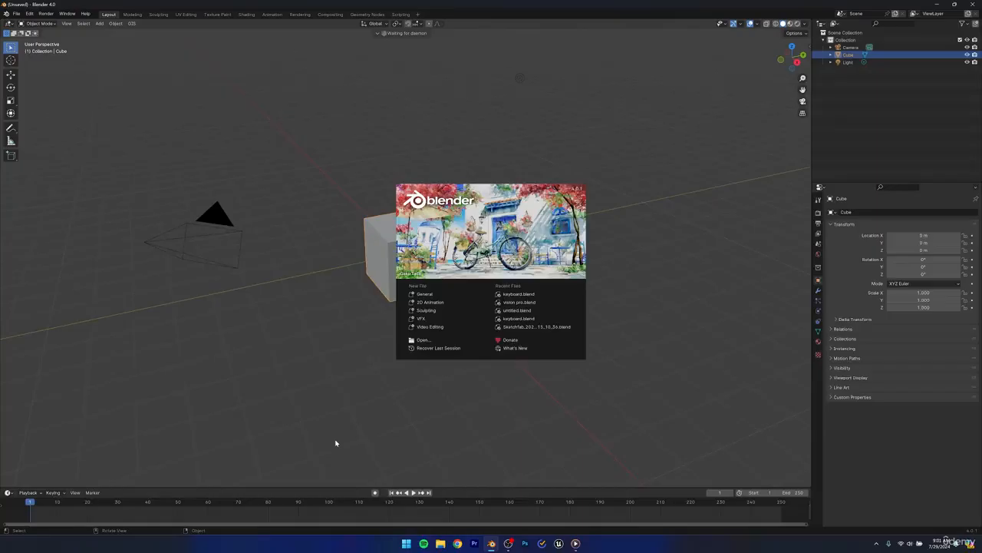
click(336, 443)
scroll(341, 415, down, 4)
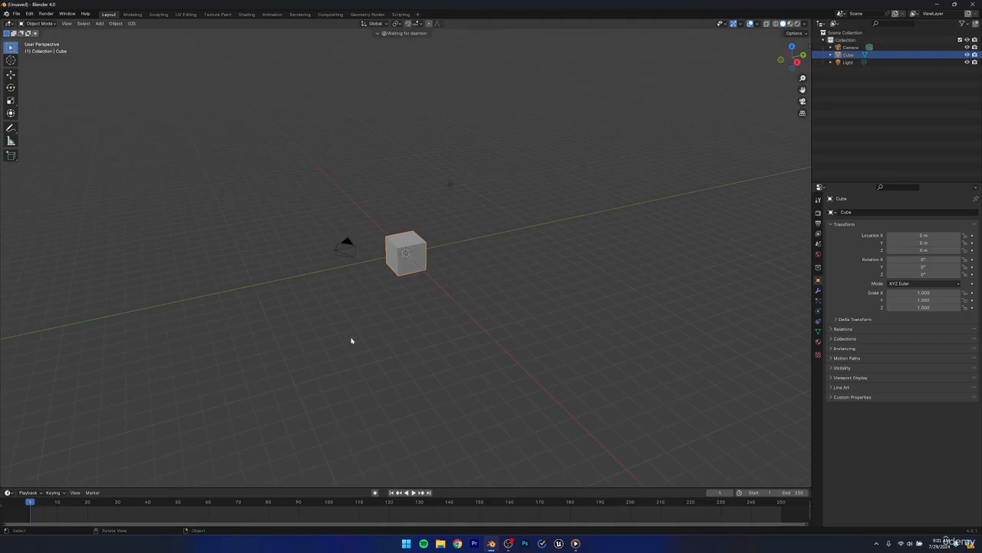
drag(290, 151, 746, 448)
key(Delete)
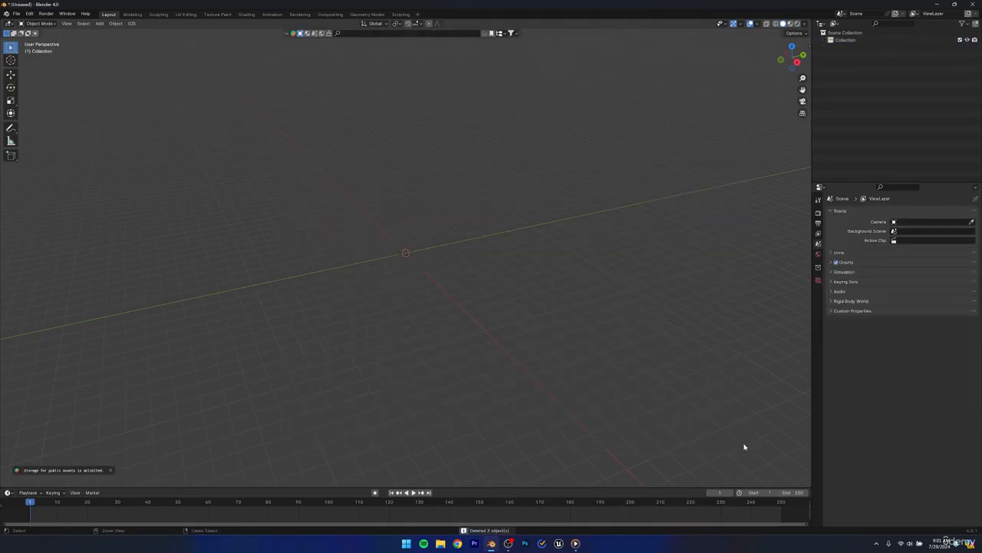
- Save the empty scene as a Blender file named appleWatch_course
key(ctrl+s)
click(498, 361)
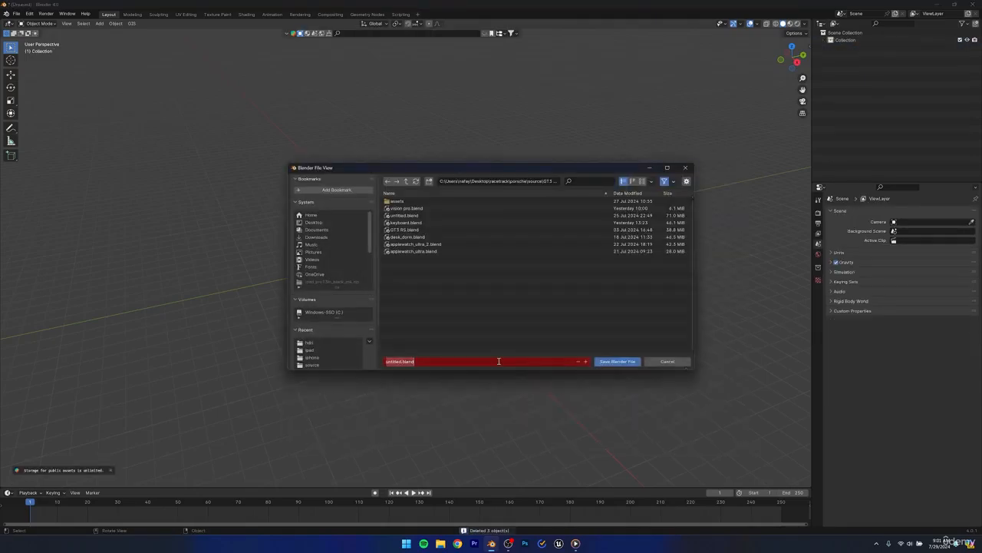
text(as)
text(pleWatch_course)
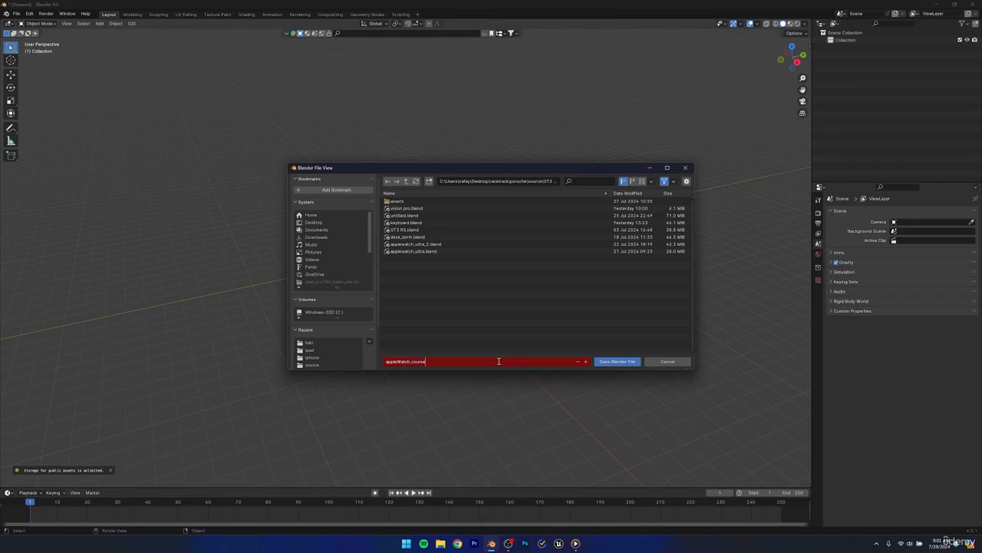
key(Return)
click(618, 362)
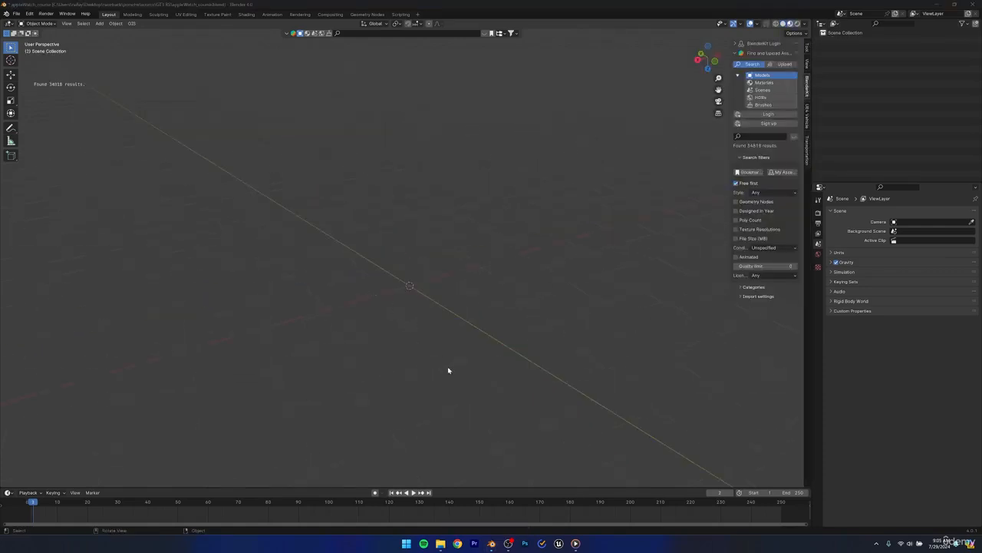
- Switch to Chrome and go to the Sketchfab home page
click(459, 542)
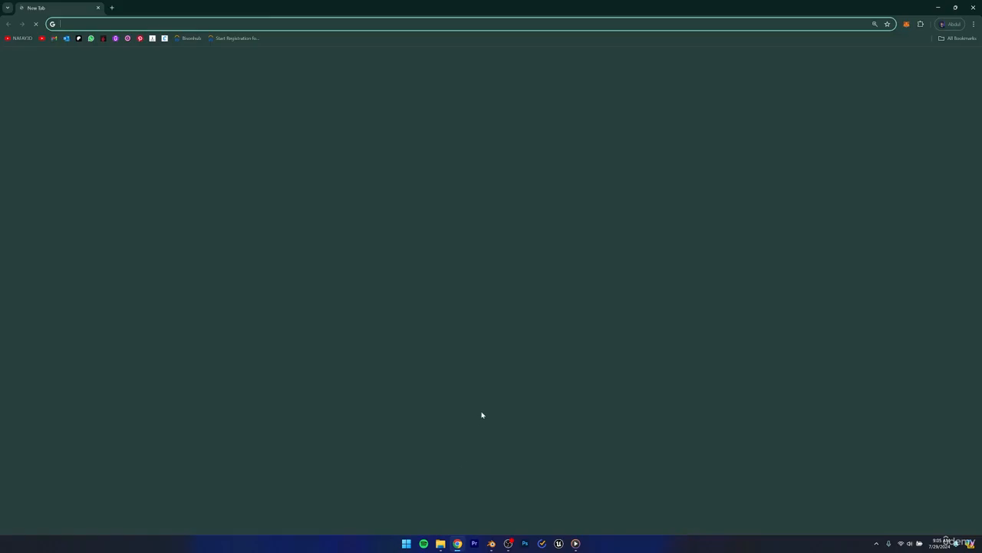
text(sketch)
key(Return)
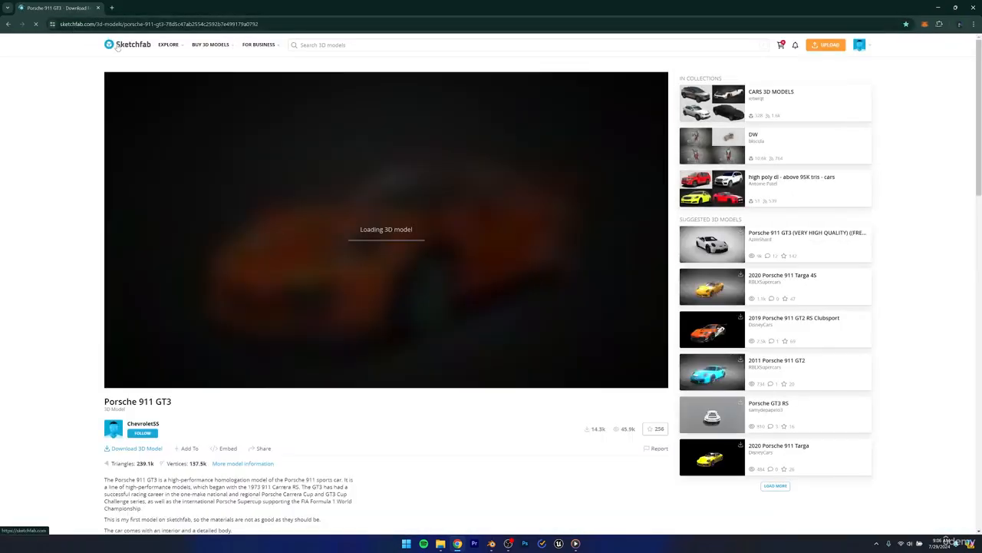
click(126, 44)
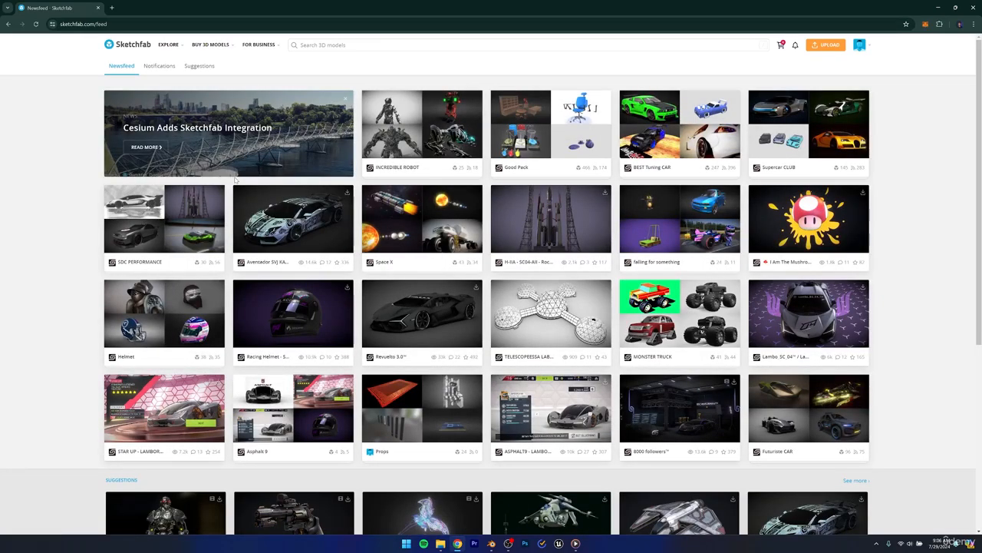
- Search Sketchfab's 3D models for "apple watch ultra"
click(363, 44)
text(spple w)
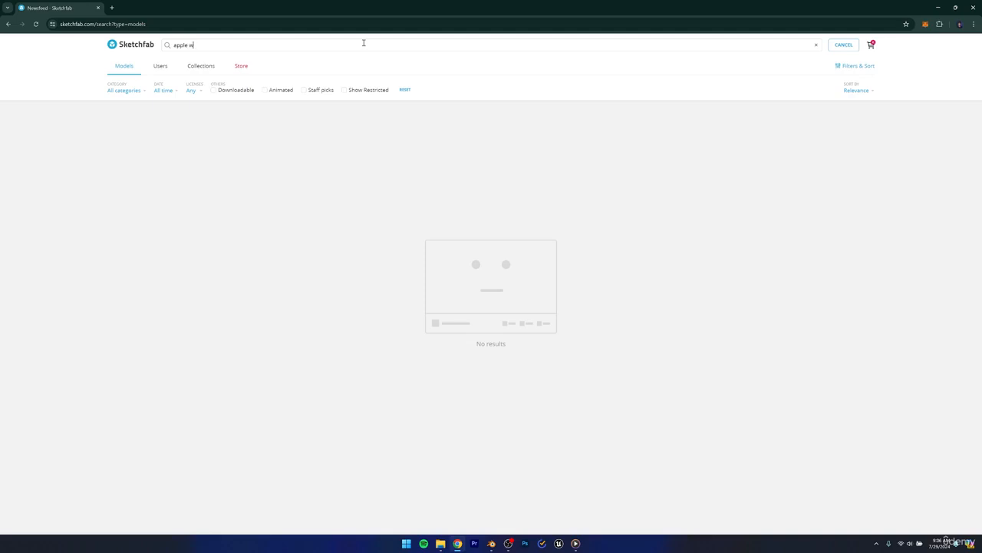
text(atch ultra)
key(Return)
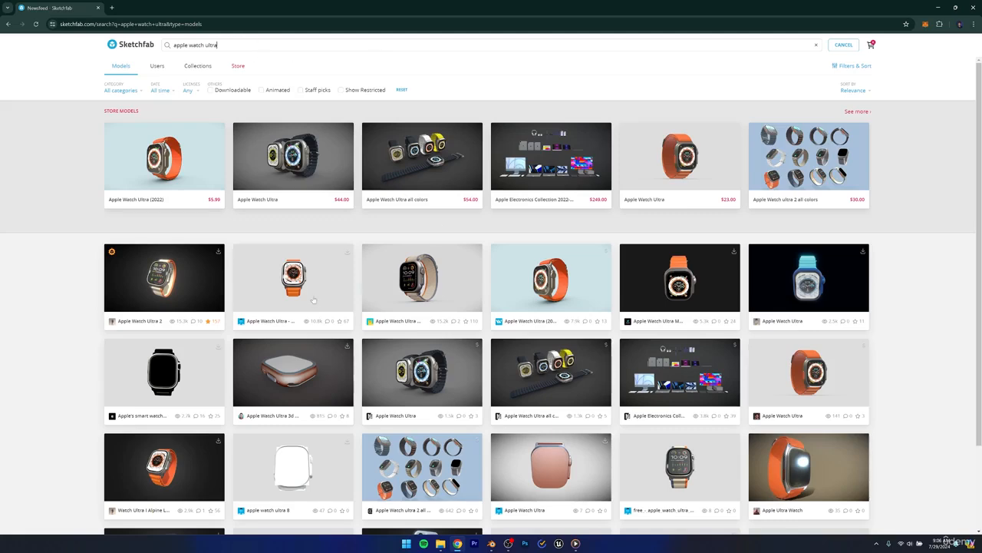
- Limit the search results to downloadable models and exclude the Standard and Editorial licenses
scroll(407, 324, down, 1)
scroll(277, 317, down, 2)
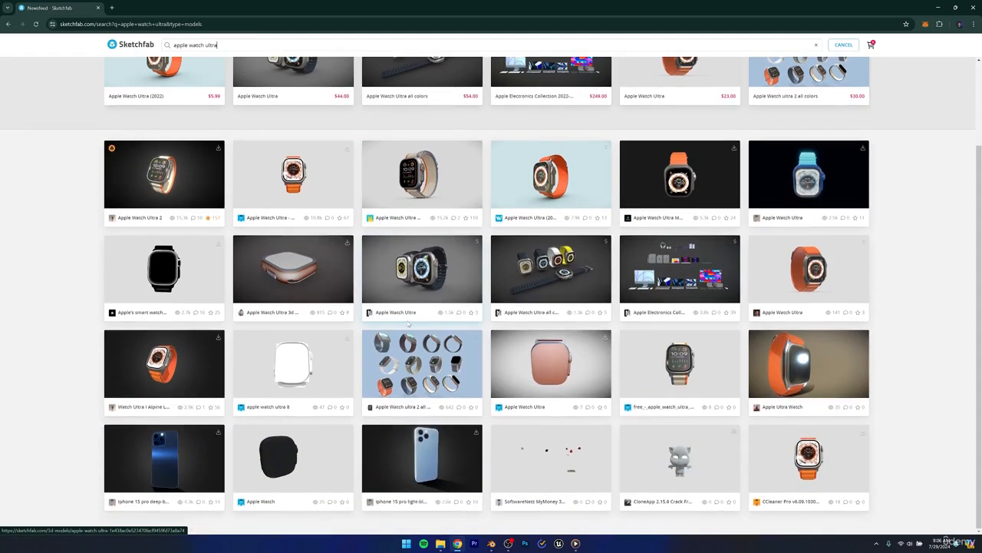
scroll(278, 316, up, 1)
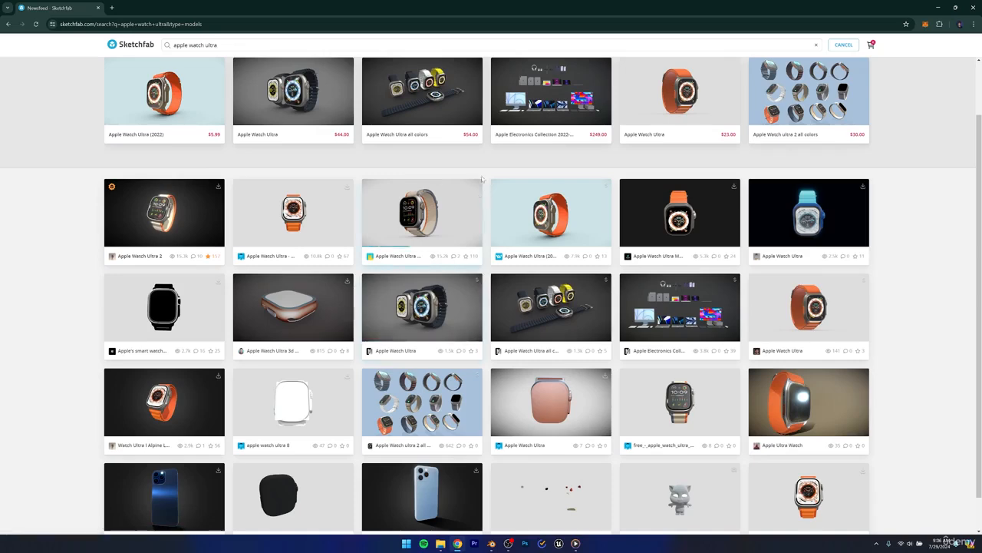
scroll(466, 209, up, 2)
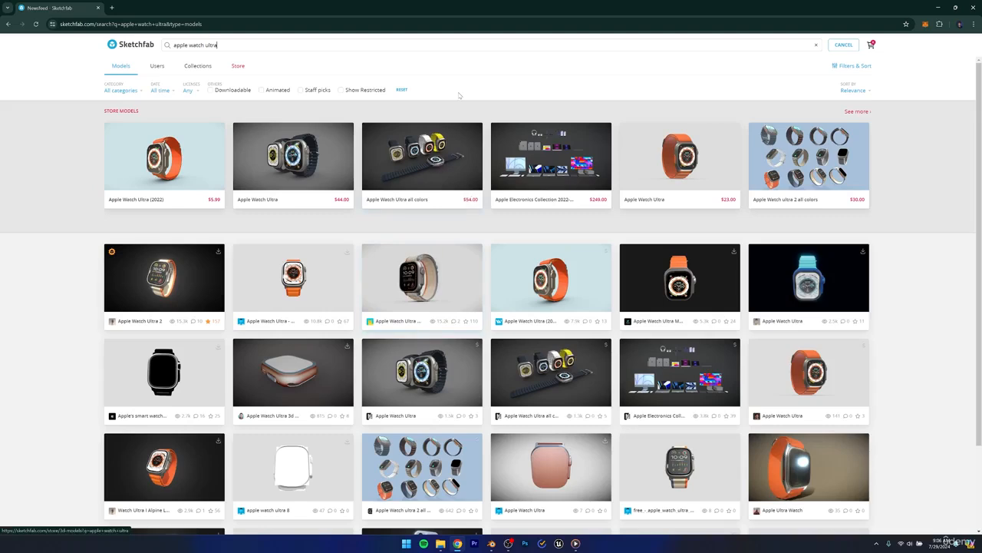
click(216, 92)
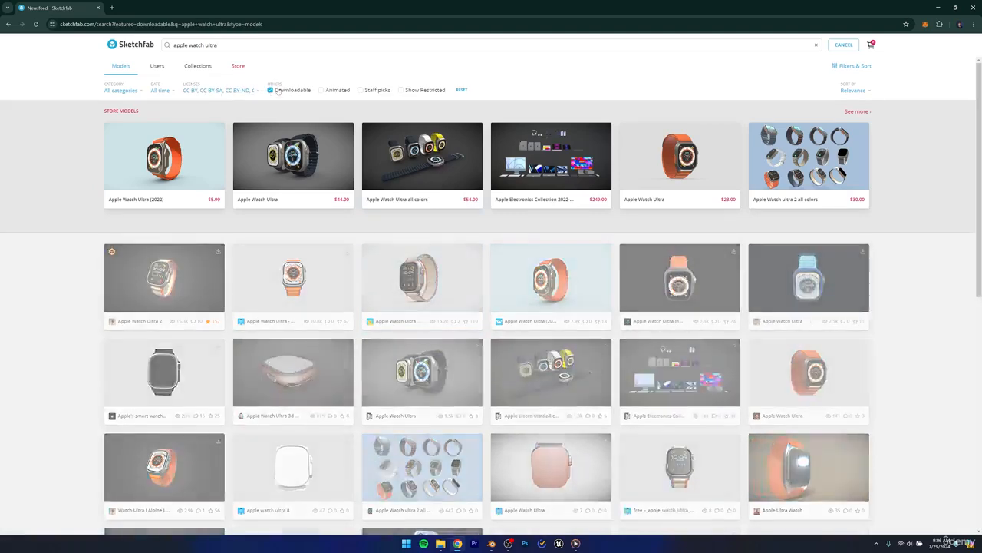
click(225, 90)
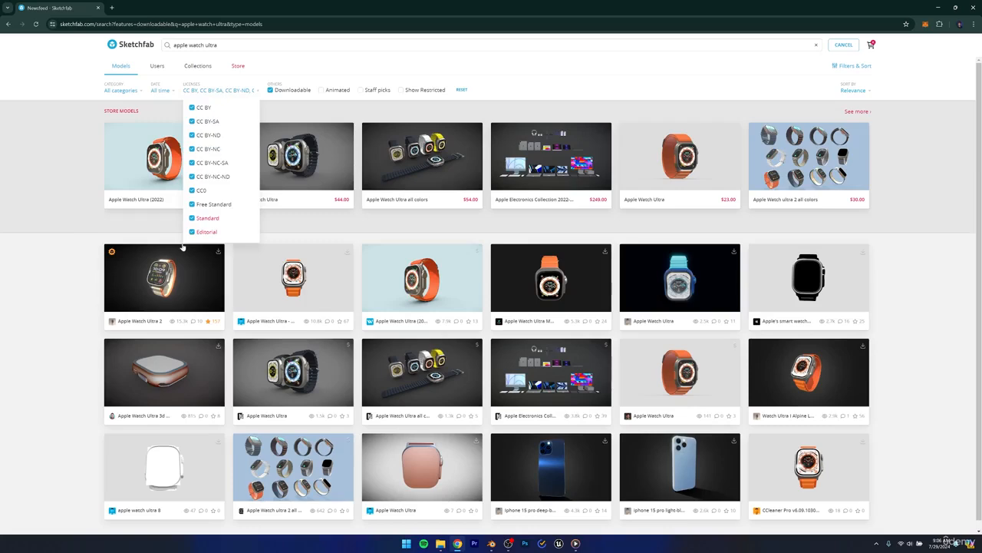
click(192, 218)
click(192, 232)
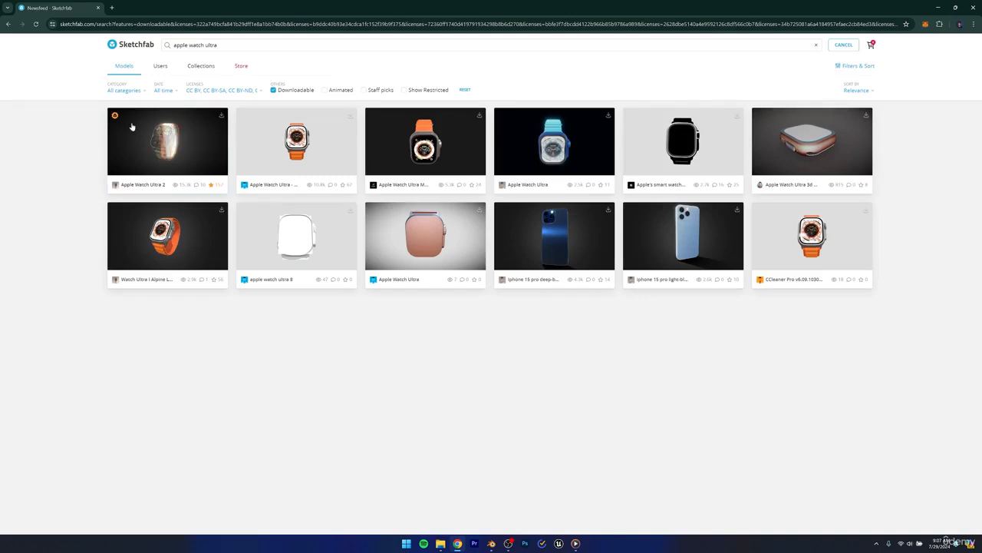
- Open the Apple Watch Ultra 2 model page in a new browser tab and show it
middle_click(165, 142)
click(128, 7)
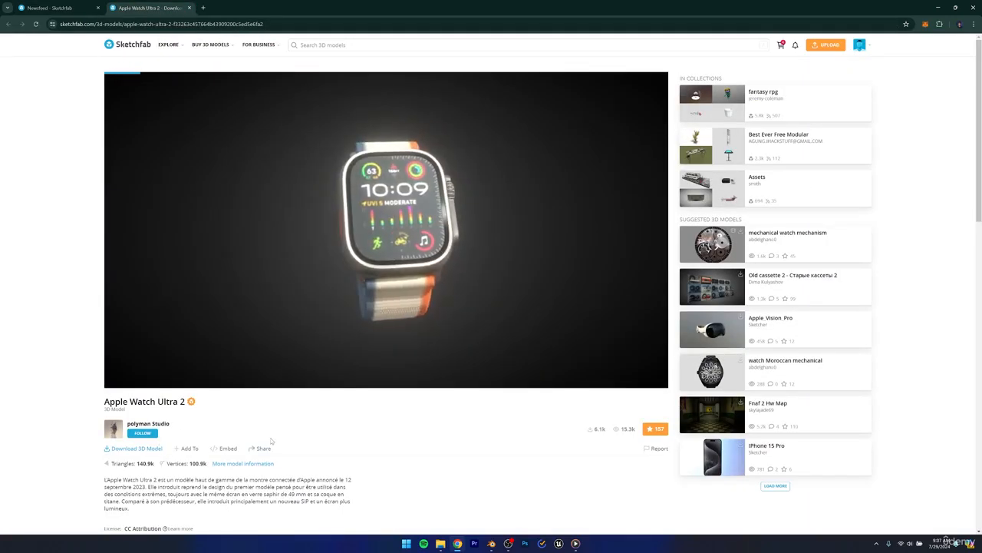
- Examine the Apple Watch Ultra 2 model's crown, side button and strap up close in the 3D preview
scroll(191, 326, down, 1)
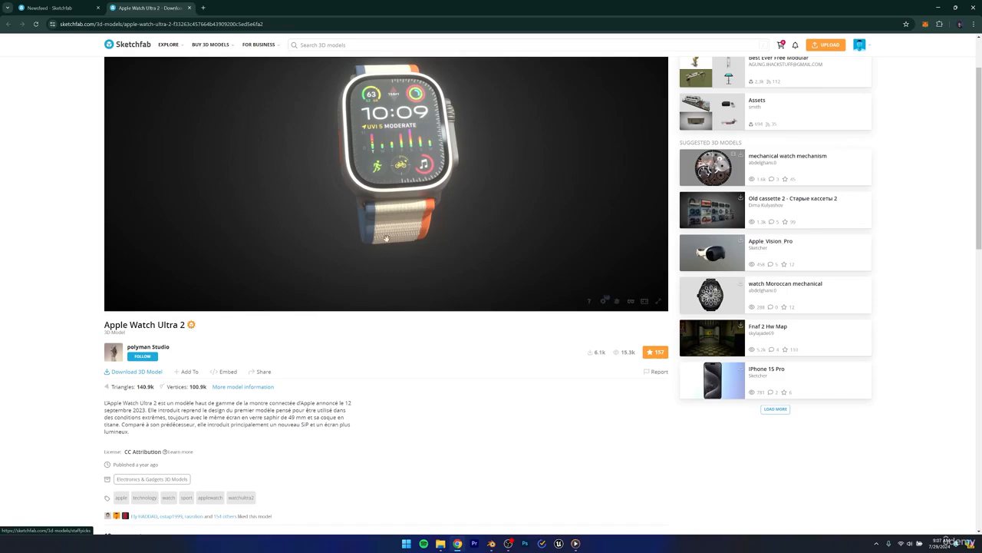
drag(425, 195, 384, 307)
scroll(406, 418, up, 1)
scroll(400, 255, up, 3)
scroll(354, 237, up, 2)
scroll(430, 276, up, 2)
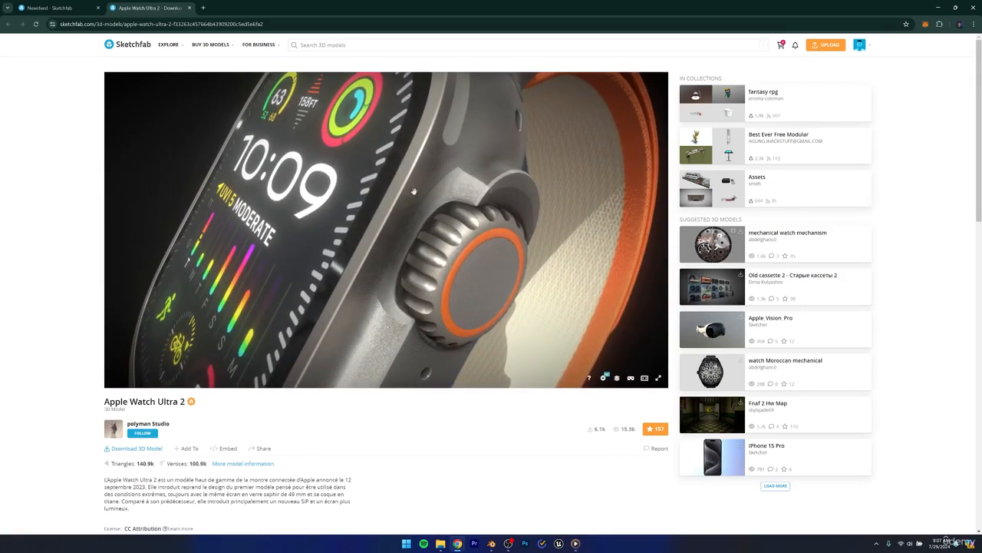
drag(475, 181, 343, 188)
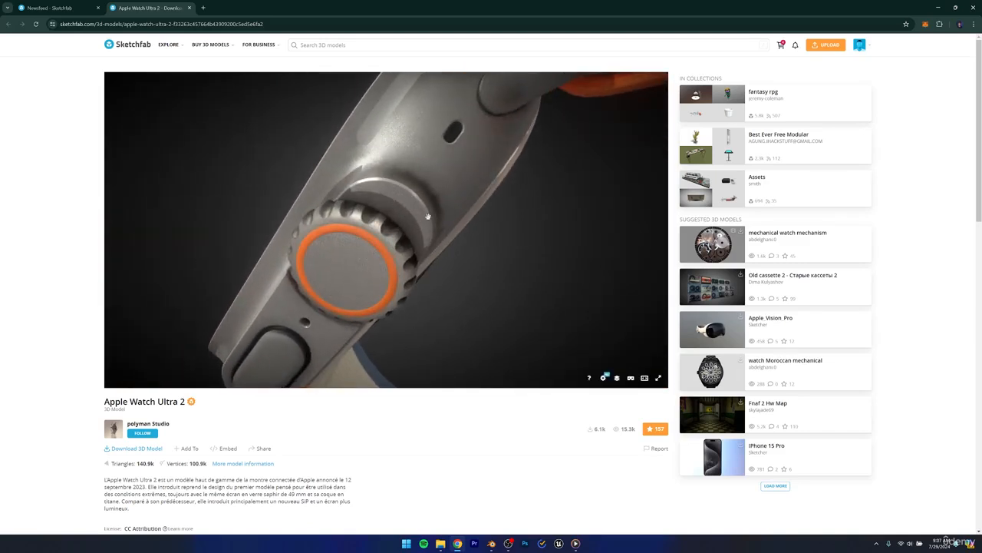
scroll(442, 252, down, 5)
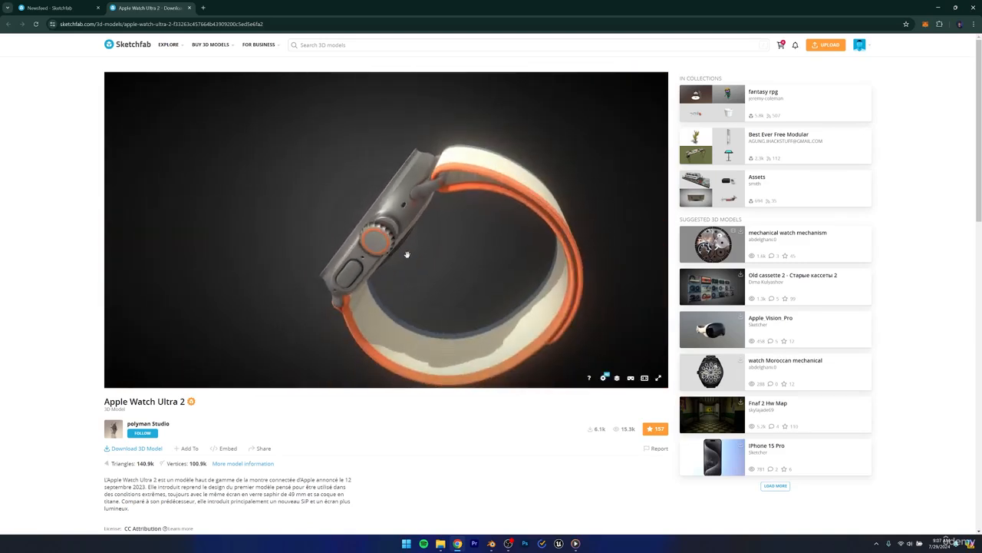
drag(407, 254, 329, 297)
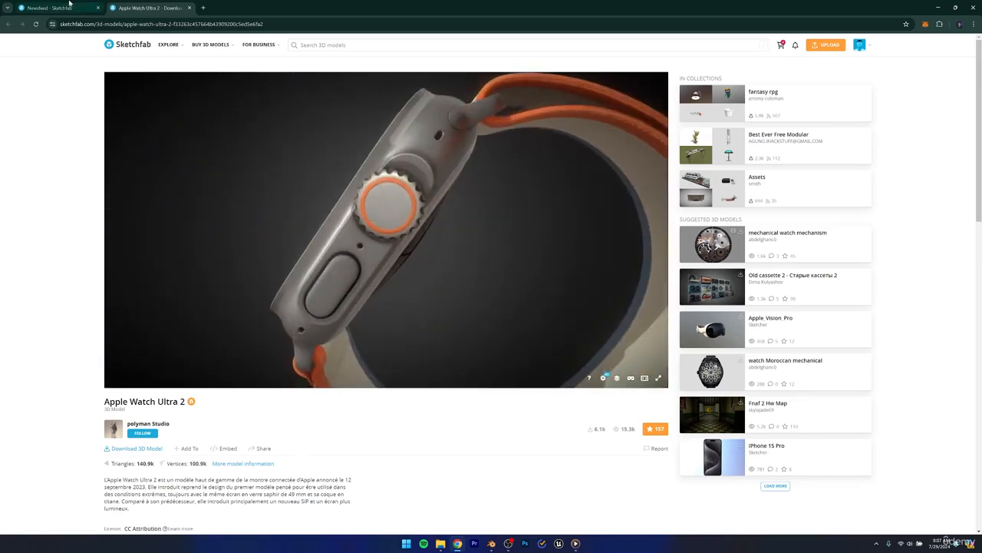
- Go back to the search results and open the Apple Watch Ultra - Orange model in a new tab
click(30, 5)
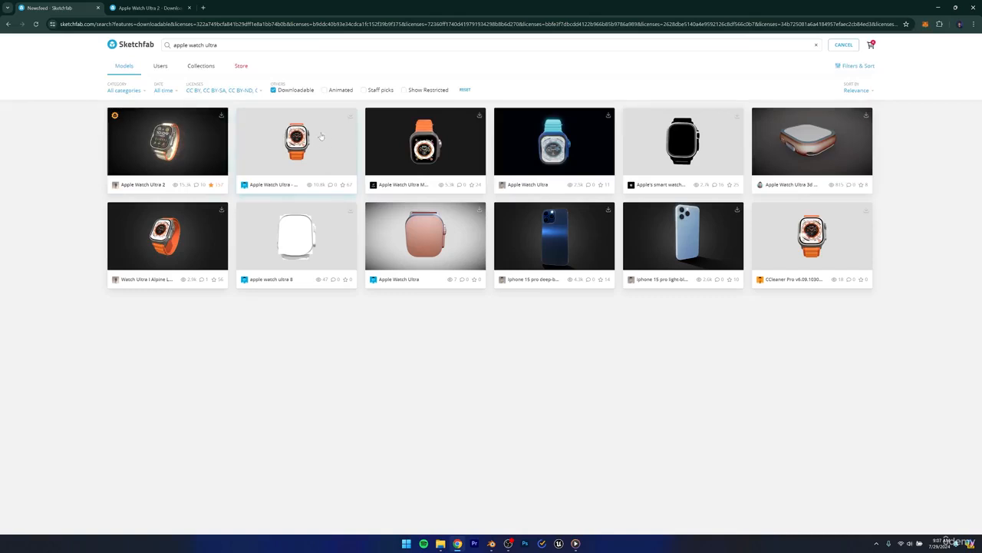
right_click(290, 147)
click(302, 156)
click(217, 4)
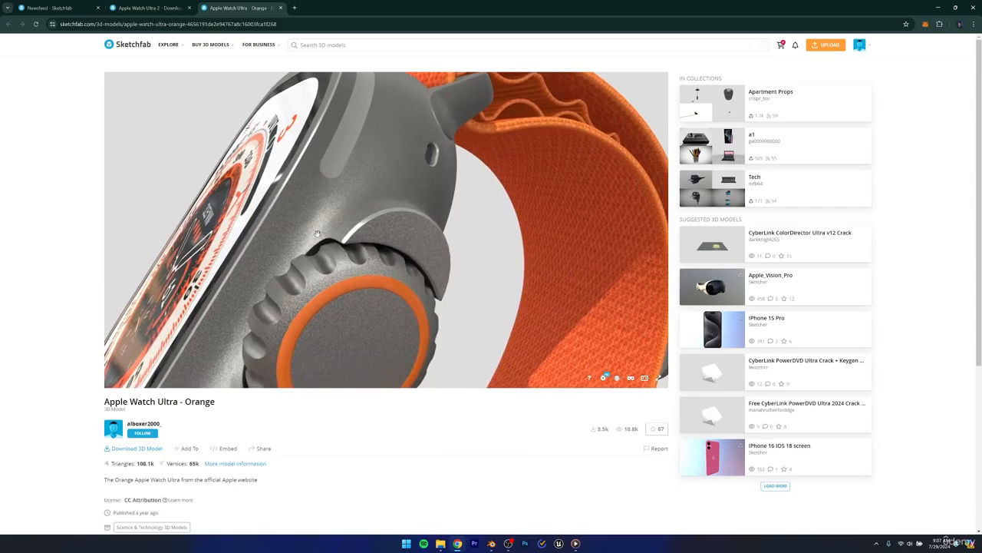
- Compare the Apple Watch Ultra 2 model and its strap with the Apple Watch Ultra - Orange model
click(149, 8)
mouse_move(168, 44)
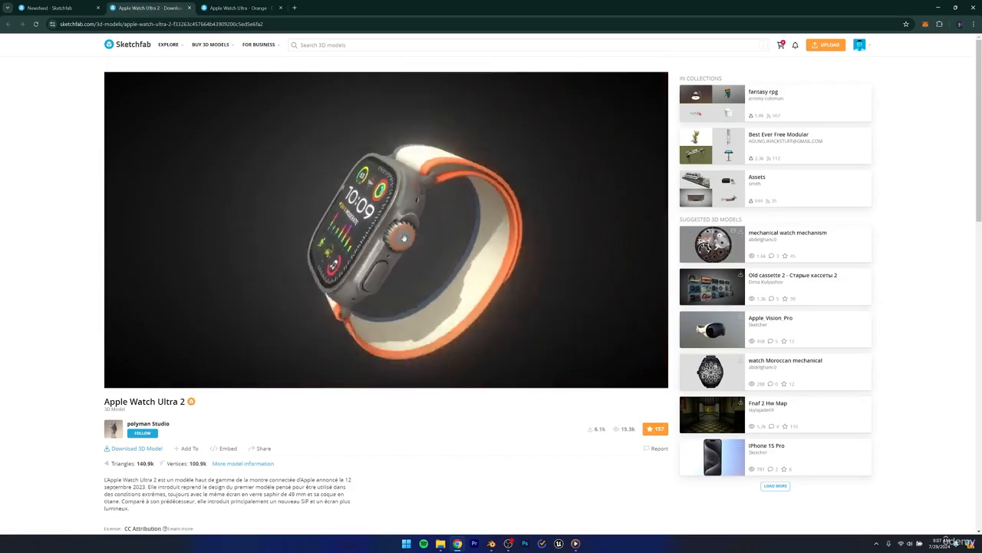
drag(402, 241, 364, 232)
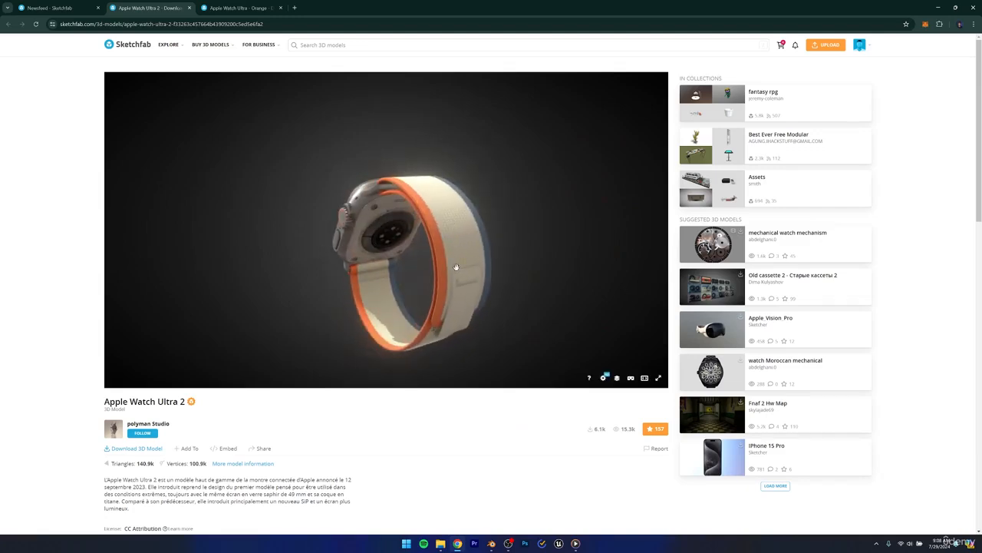
key(ctrl+Tab)
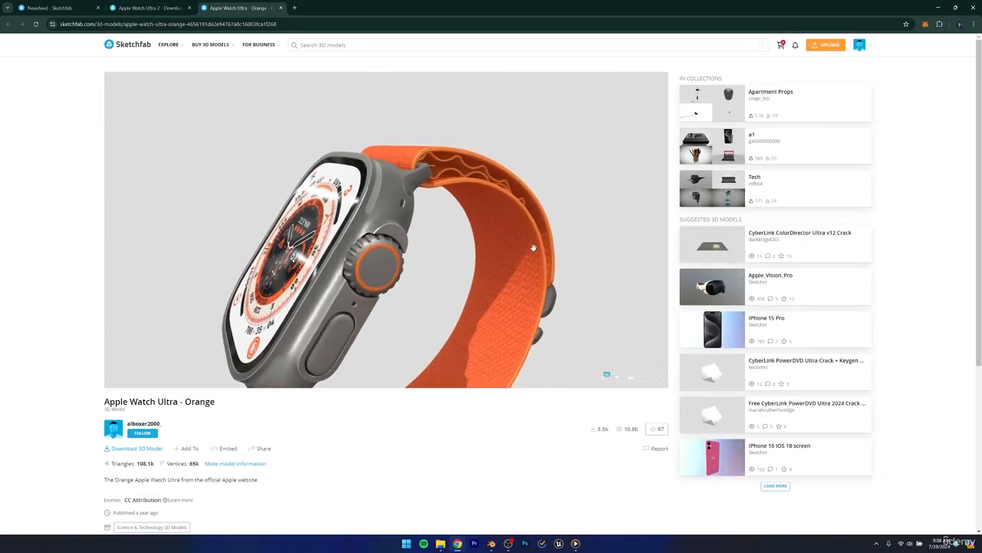
key(ctrl+shift+Tab)
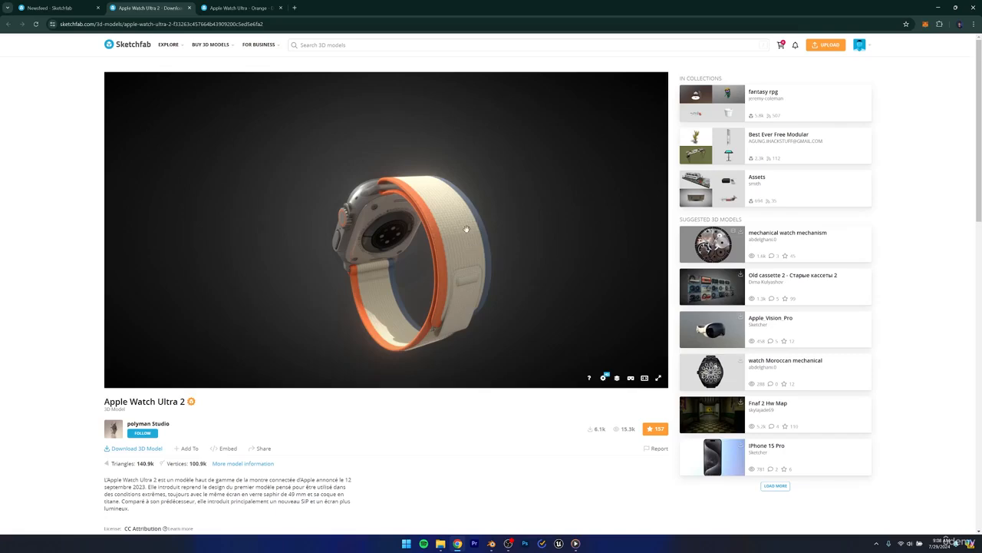
key(ctrl+Tab)
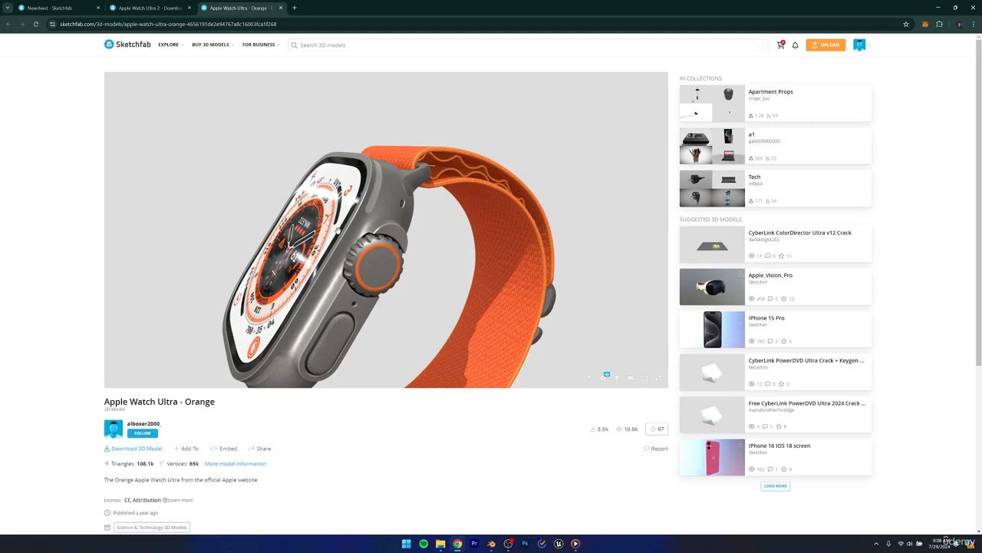
key(ctrl+shift+Tab)
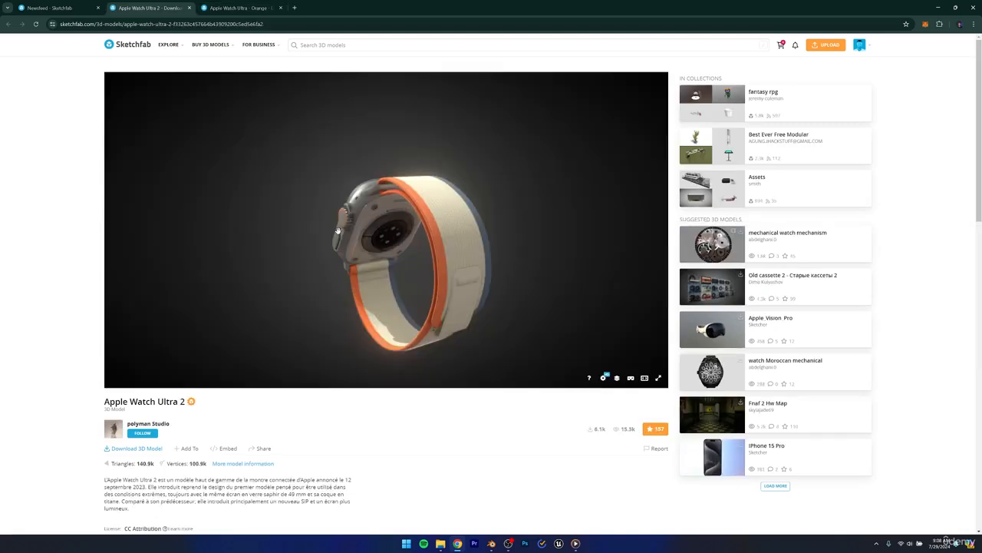
- Download the Apple Watch Ultra 2 and Apple Watch Ultra - Orange models in the converted glTF format
click(140, 450)
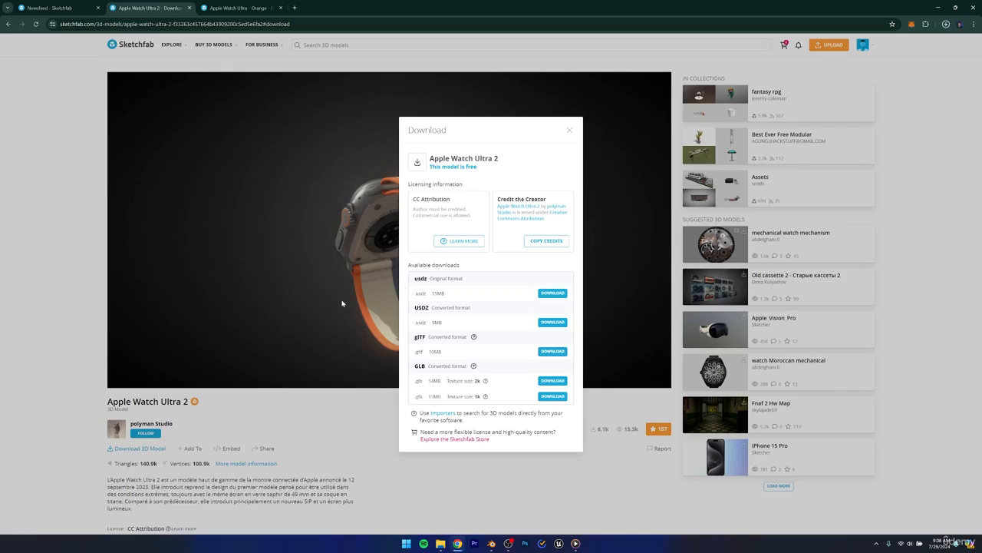
key(ctrl+Tab)
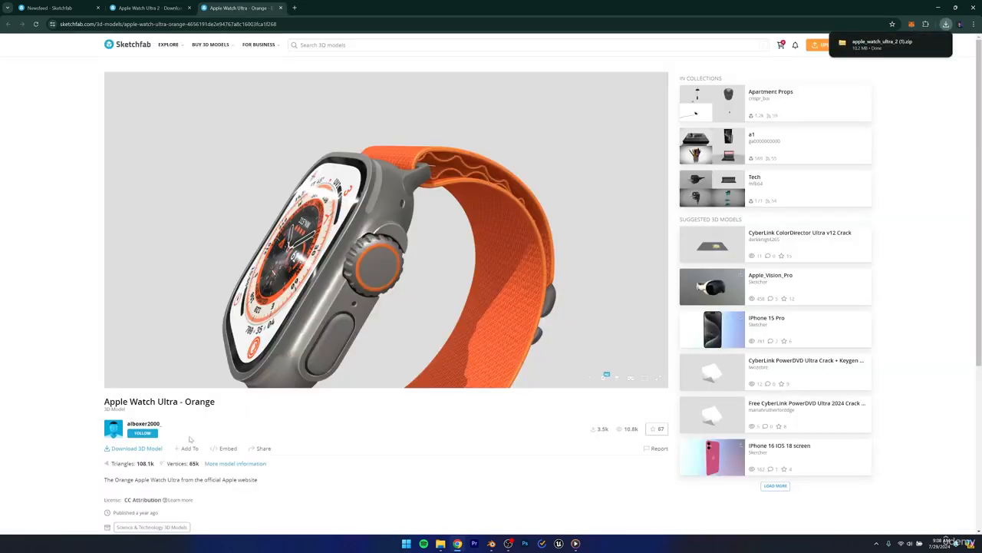
click(153, 451)
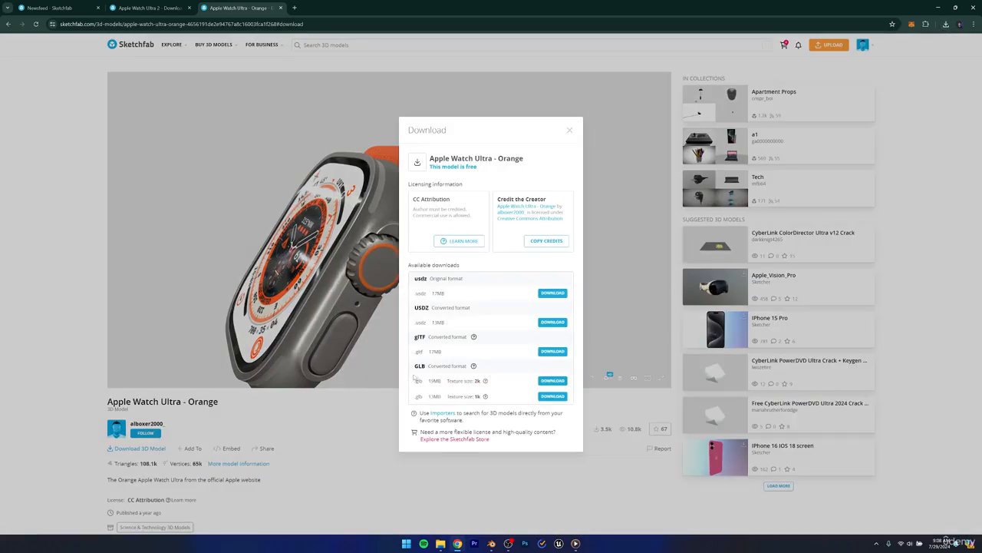
click(549, 355)
click(576, 466)
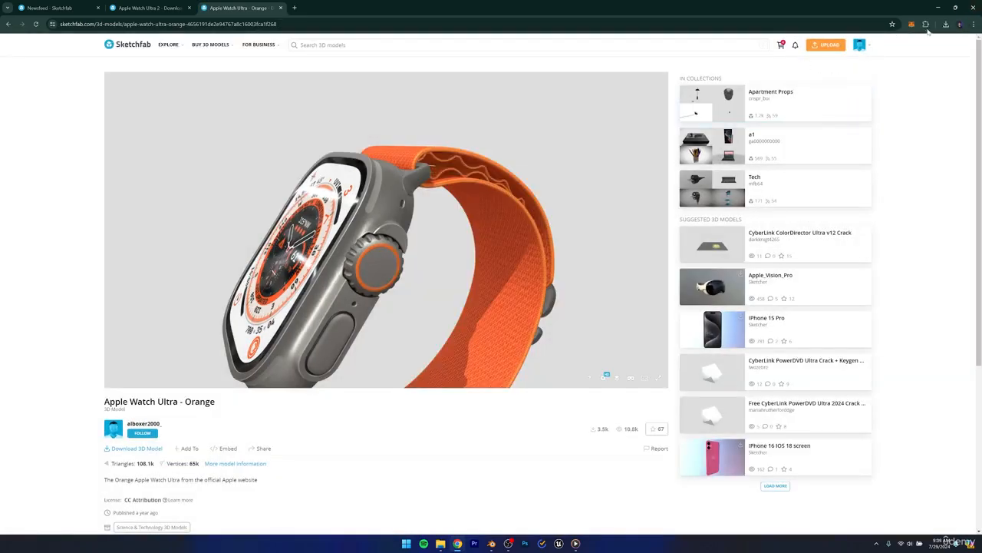
- Open the downloaded apple_watch_ultra_2 (1) archive and select all of its files for copying
click(946, 23)
click(872, 80)
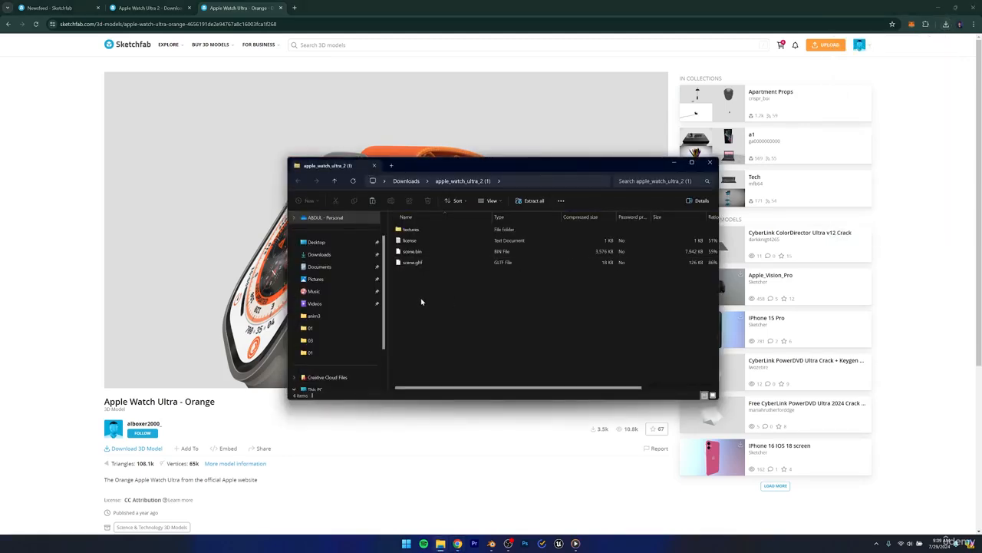
key(ctrl+a)
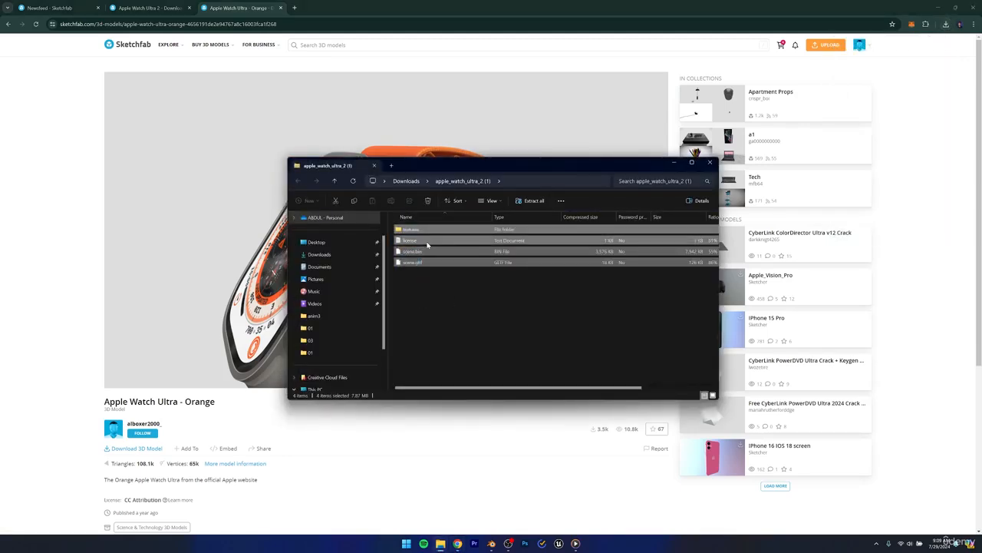
- Go to the Desktop folder in the file window and undo the last copy operation there
click(314, 244)
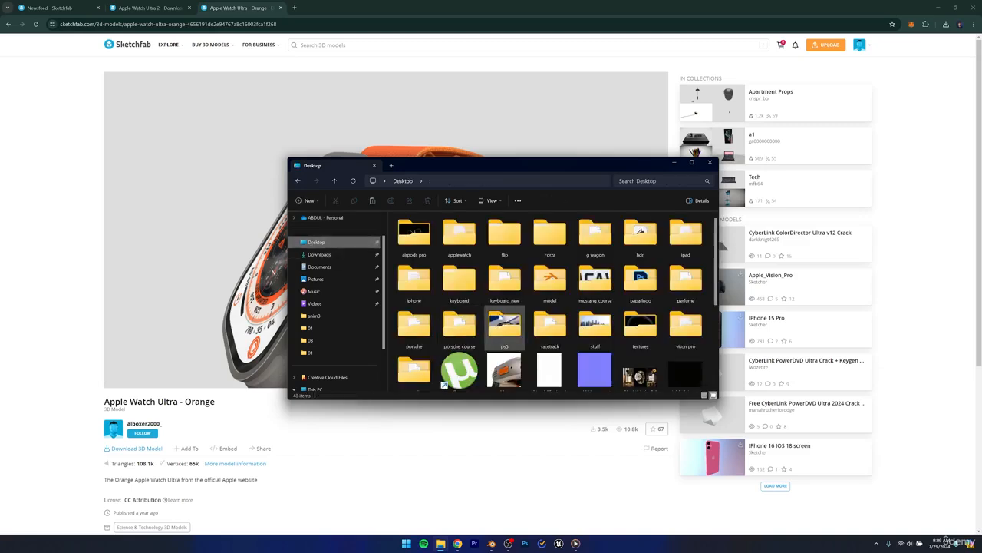
scroll(501, 317, down, 5)
right_click(681, 340)
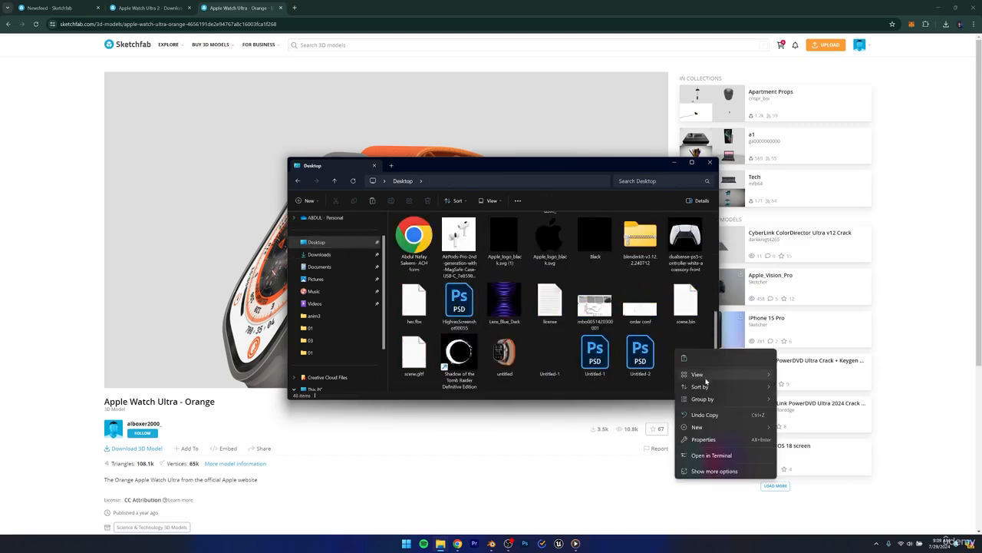
click(700, 415)
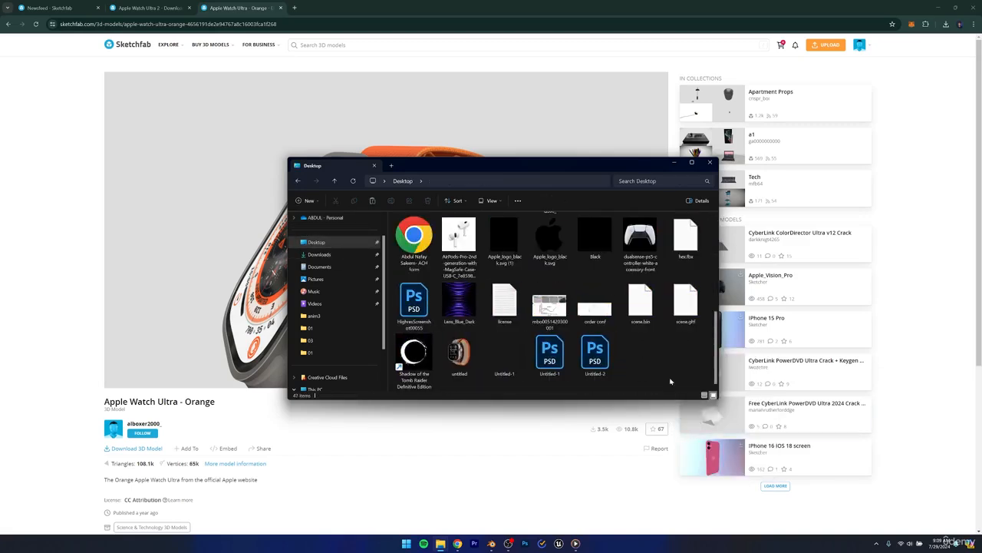
- Create a folder named applewatch_course on the Desktop and open it
click(309, 200)
click(322, 225)
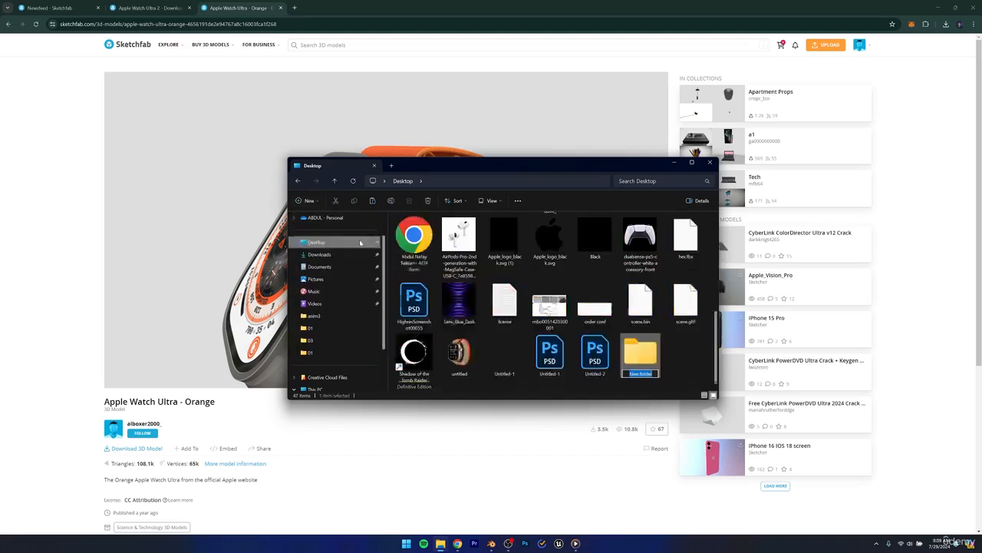
text(applewat)
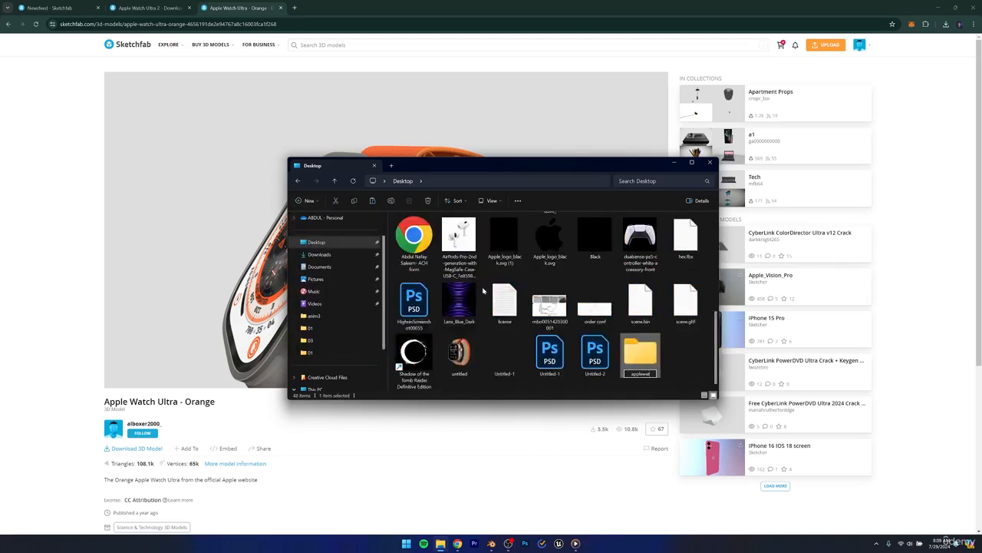
text(ch_course)
key(Return)
double_click(650, 378)
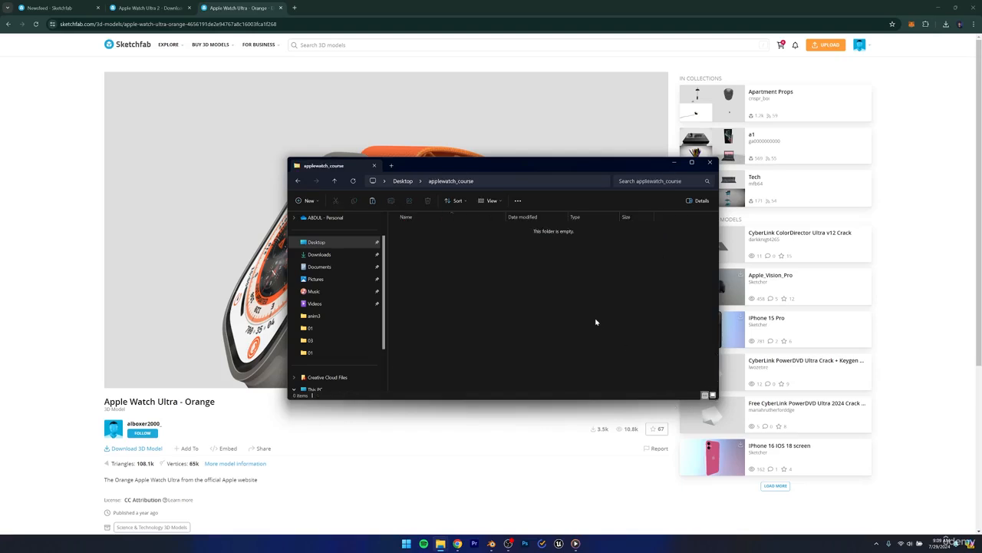
- Create a subfolder named hband inside the applewatch_course folder
click(308, 201)
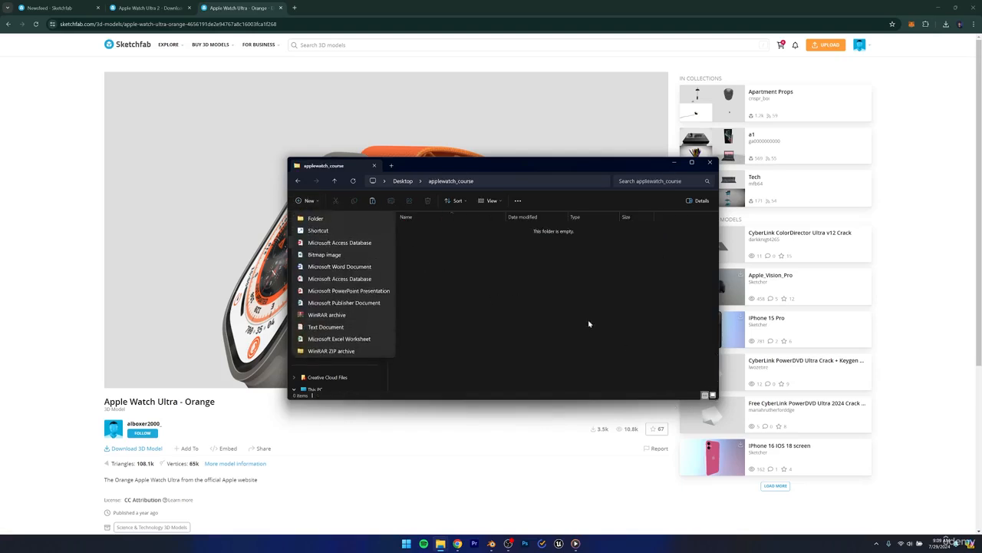
click(315, 218)
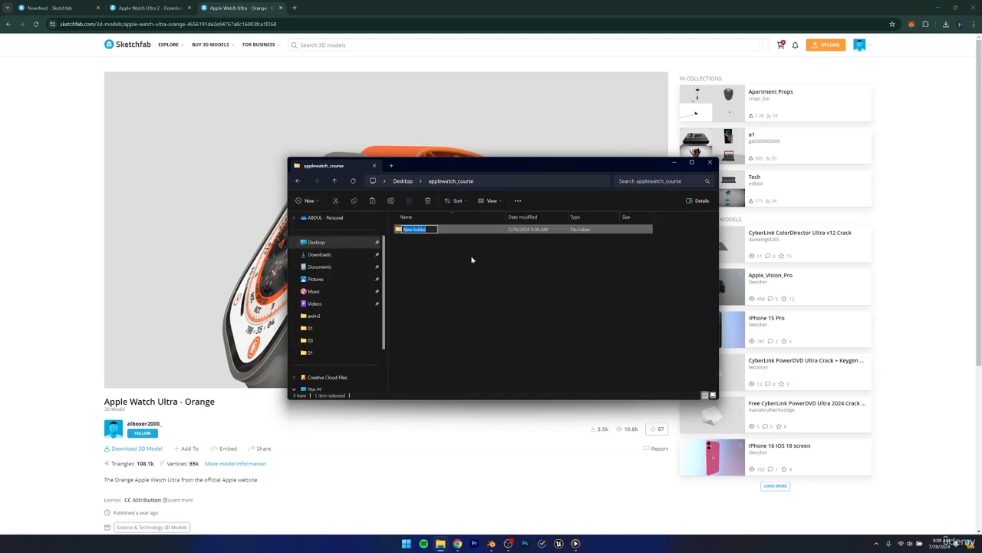
text(hband)
key(Return)
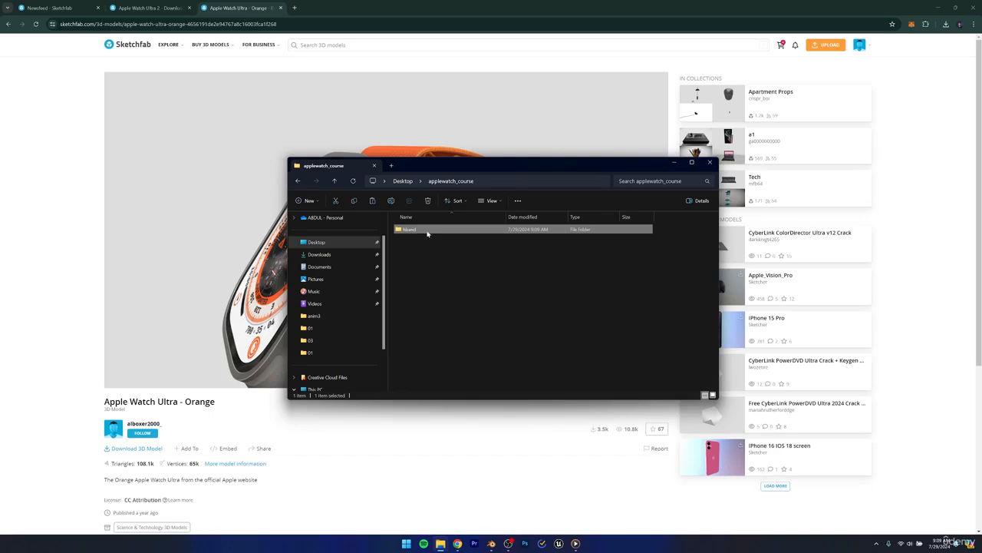
- Undo the naming of the new subfolder and rename it as band
right_click(427, 233)
click(438, 241)
right_click(415, 231)
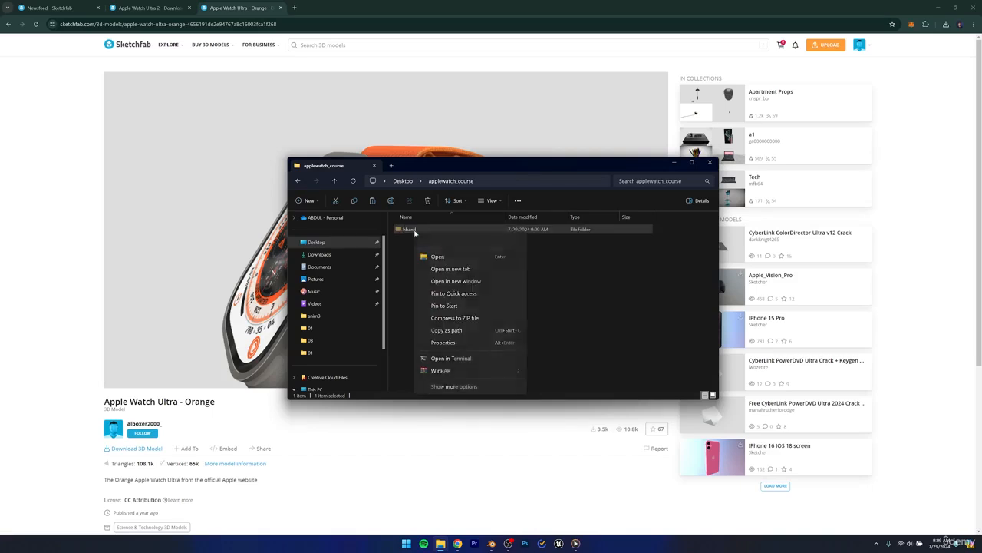
click(401, 253)
key(ctrl+z)
click(413, 230)
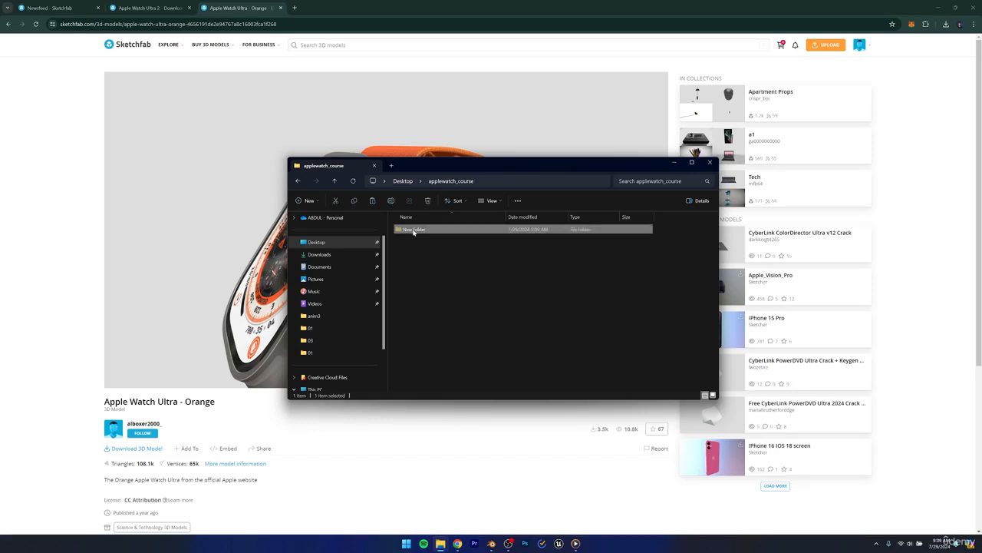
right_click(410, 231)
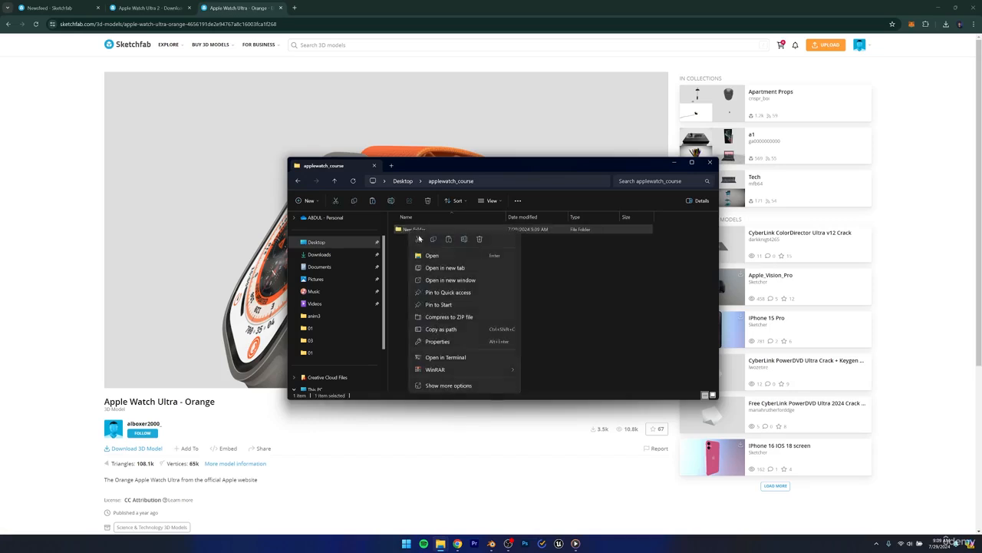
click(449, 239)
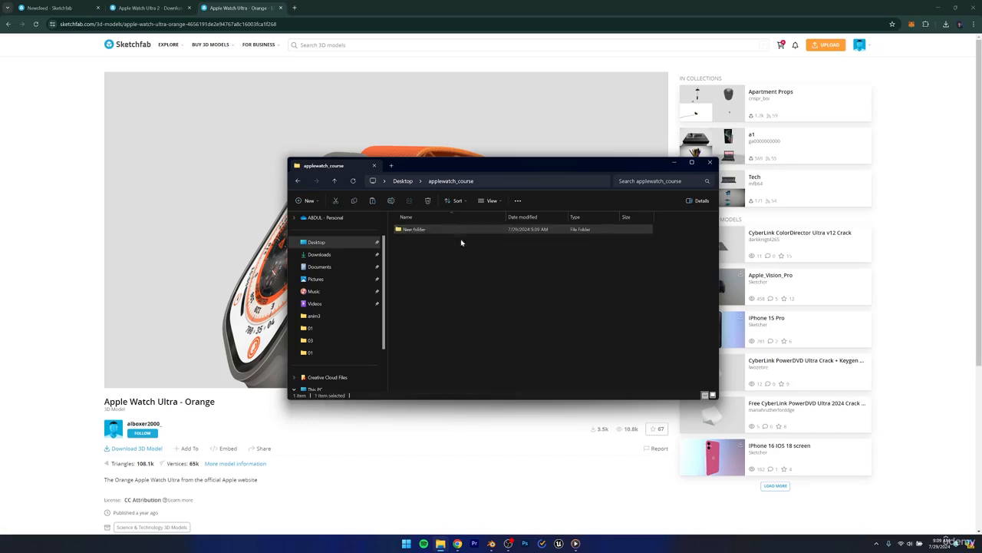
text(band)
key(Return)
click(462, 284)
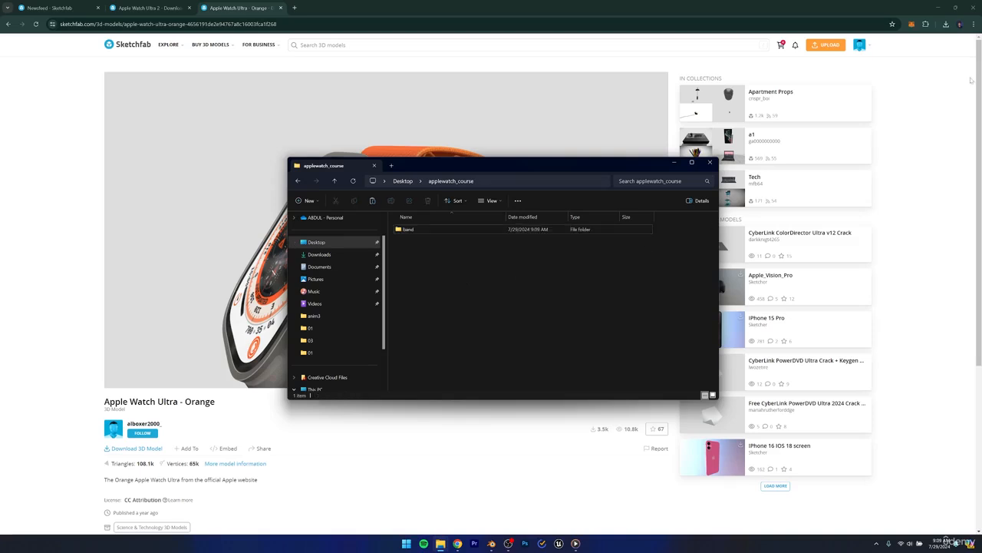
- Copy all files from the downloaded apple_watch_ultra_2 (1) archive into the band folder
click(947, 24)
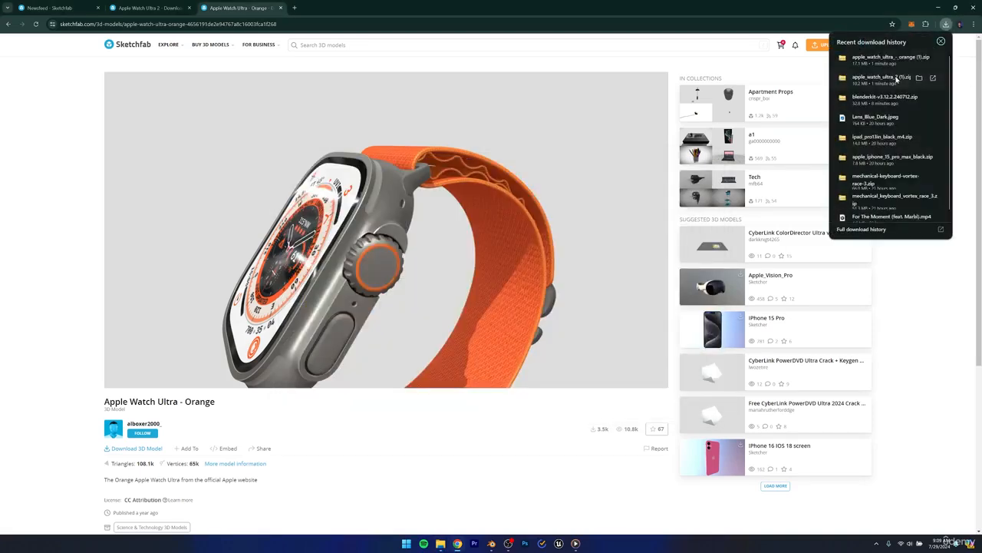
click(882, 77)
drag(564, 303, 478, 235)
mouse_move(440, 545)
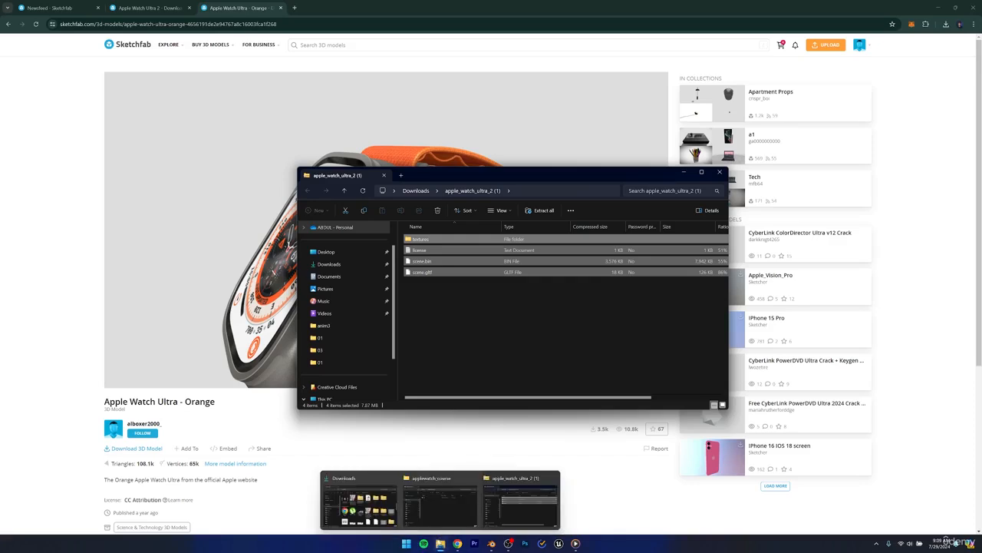
click(432, 483)
double_click(408, 229)
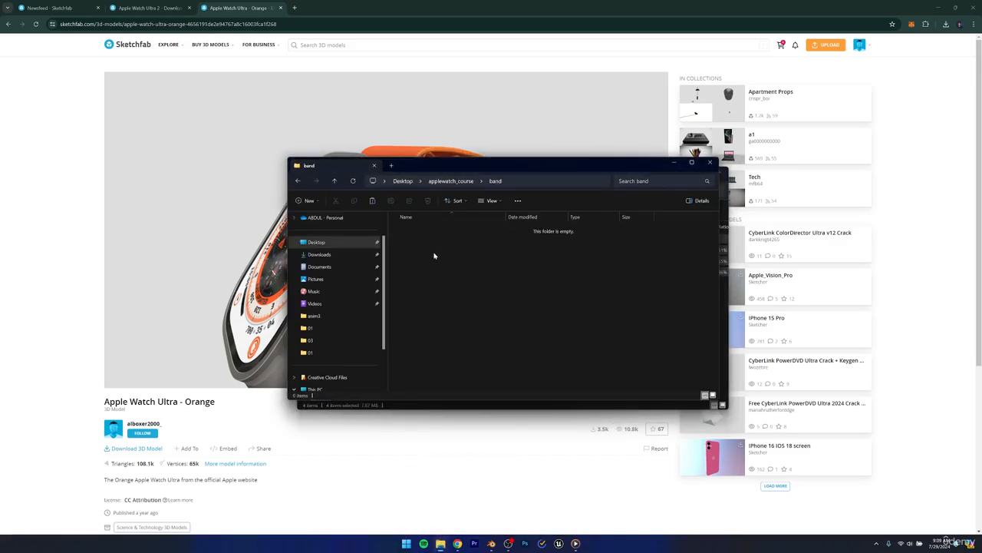
key(ctrl+v)
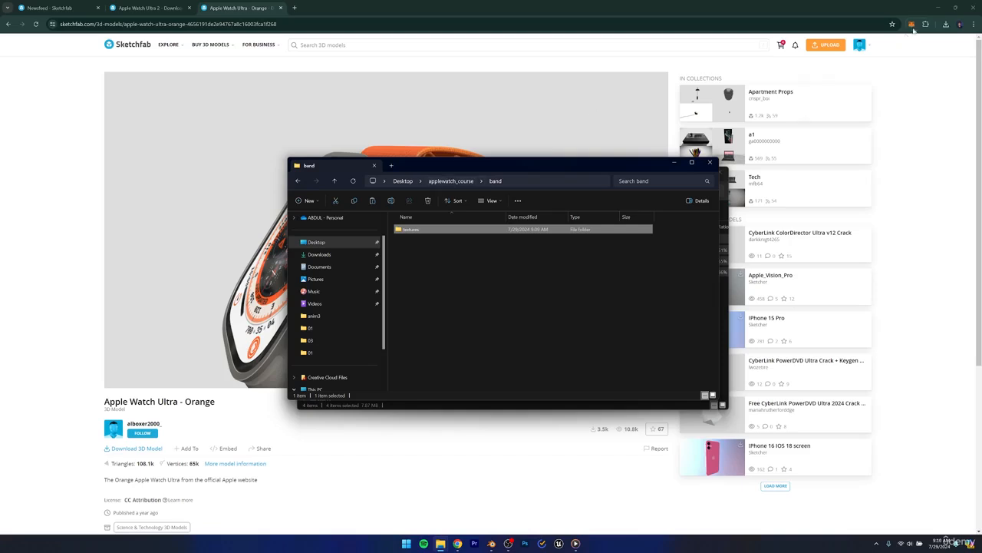
- Copy all files from the downloaded apple_watch_ultra_-_orange (1) archive into the applewatch_course folder, beside the band subfolder
click(947, 23)
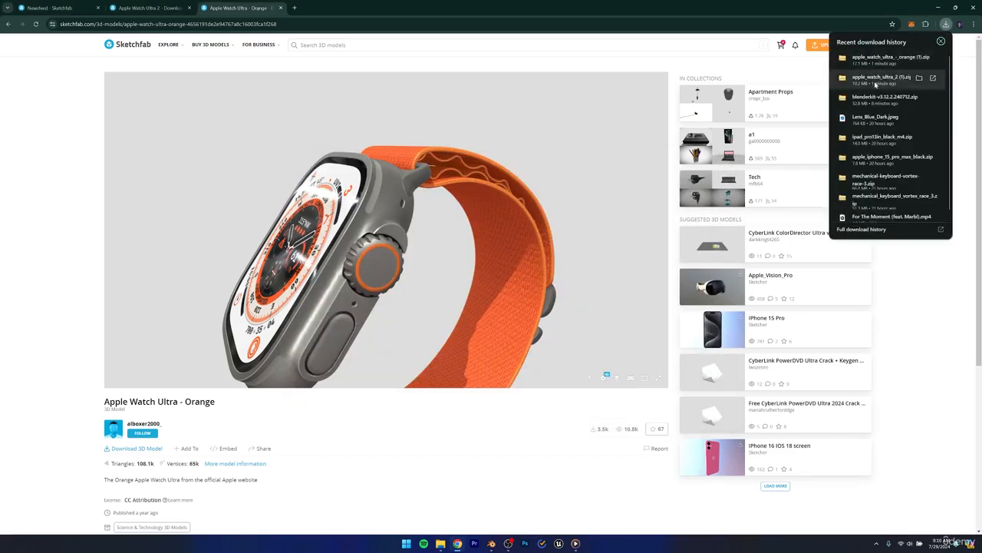
click(883, 58)
drag(483, 325, 426, 240)
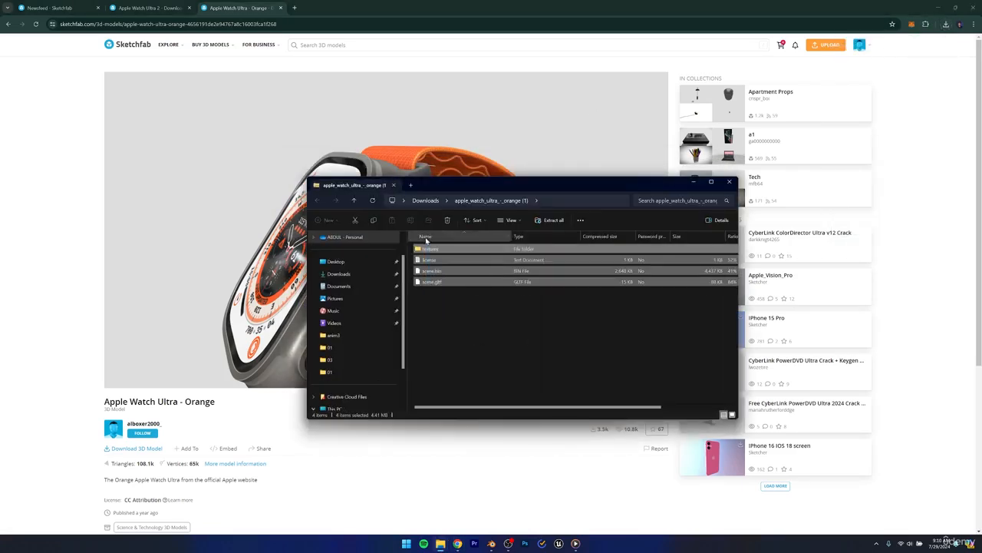
mouse_move(440, 543)
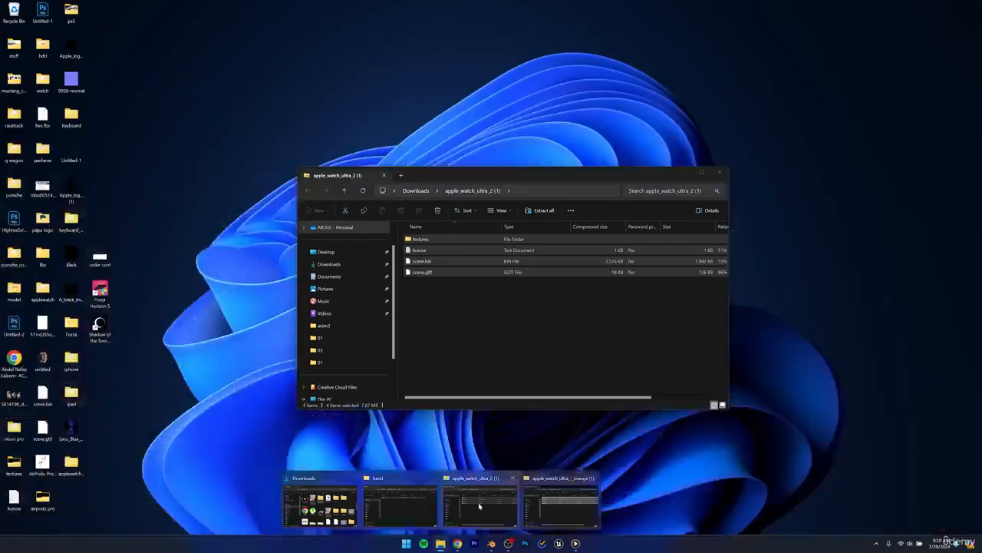
click(478, 502)
mouse_move(441, 543)
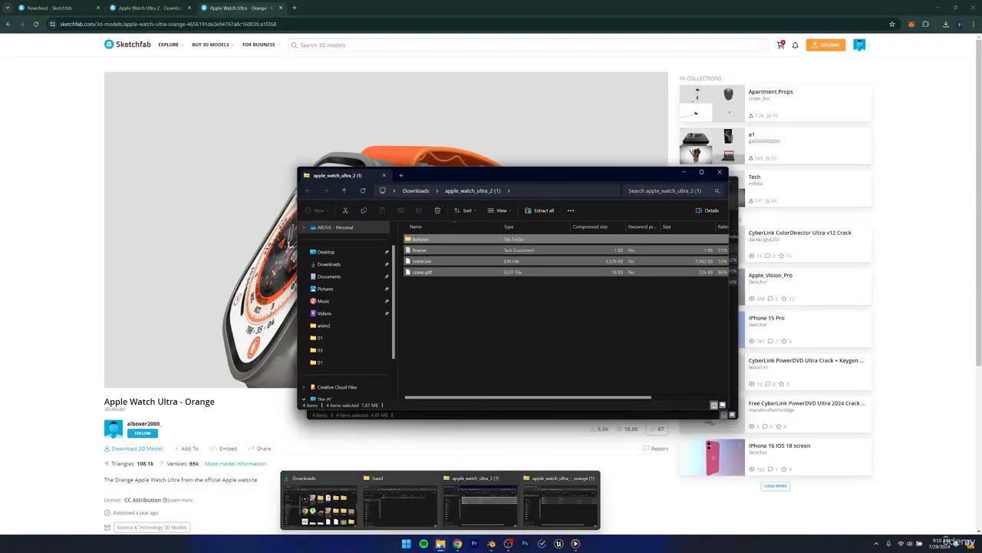
click(405, 502)
click(452, 181)
click(425, 324)
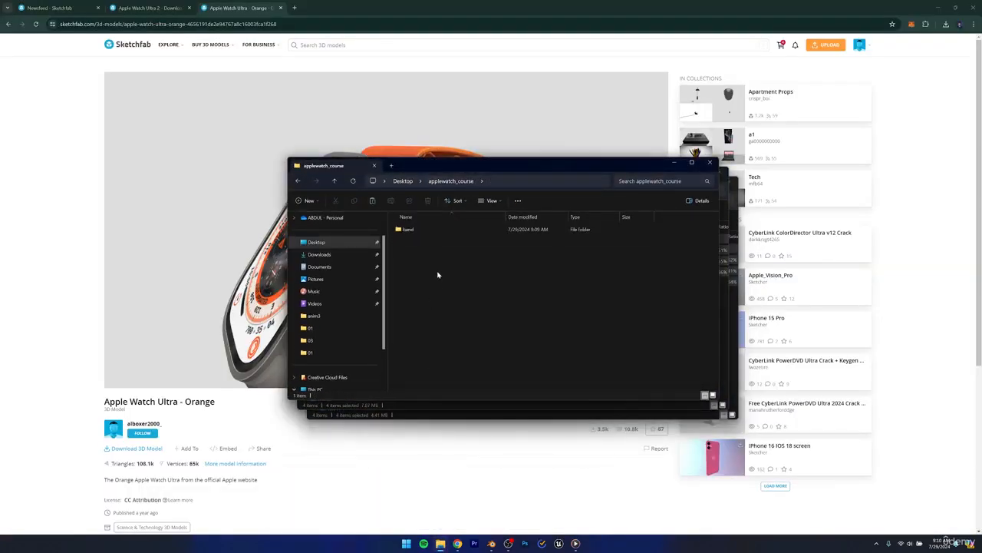
double_click(432, 229)
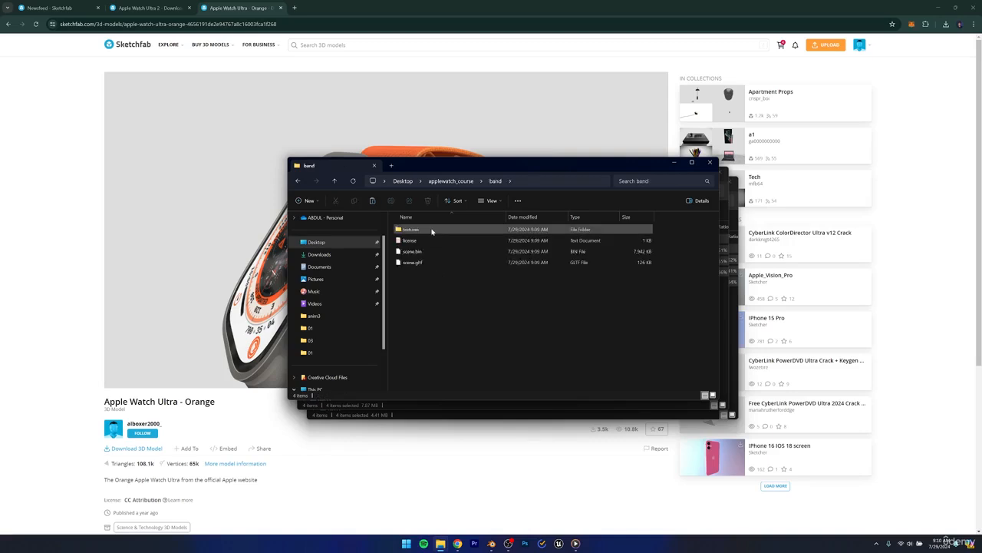
click(449, 181)
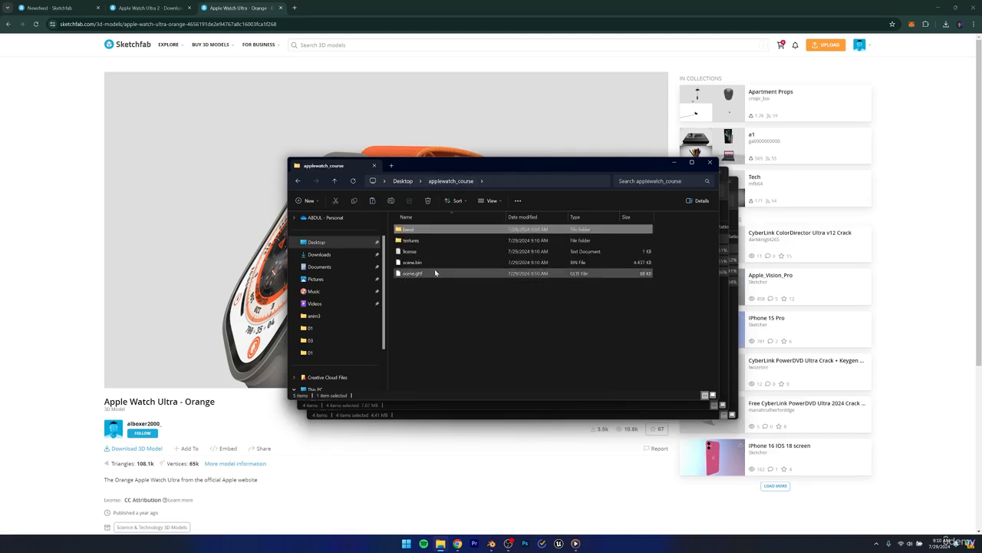
click(434, 288)
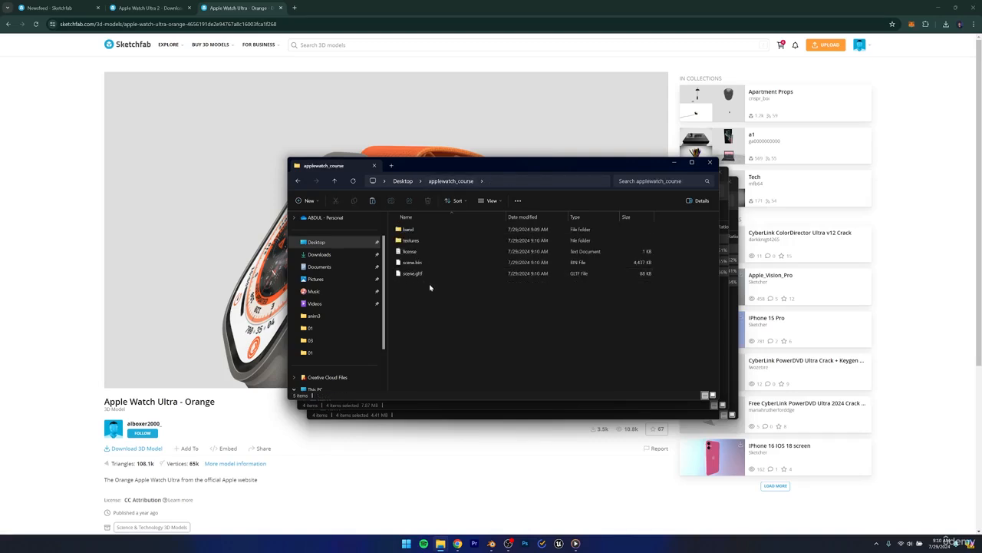
- Switch to Blender and import scene.gltf from the Desktop applewatch_course folder as glTF 2.0
click(491, 542)
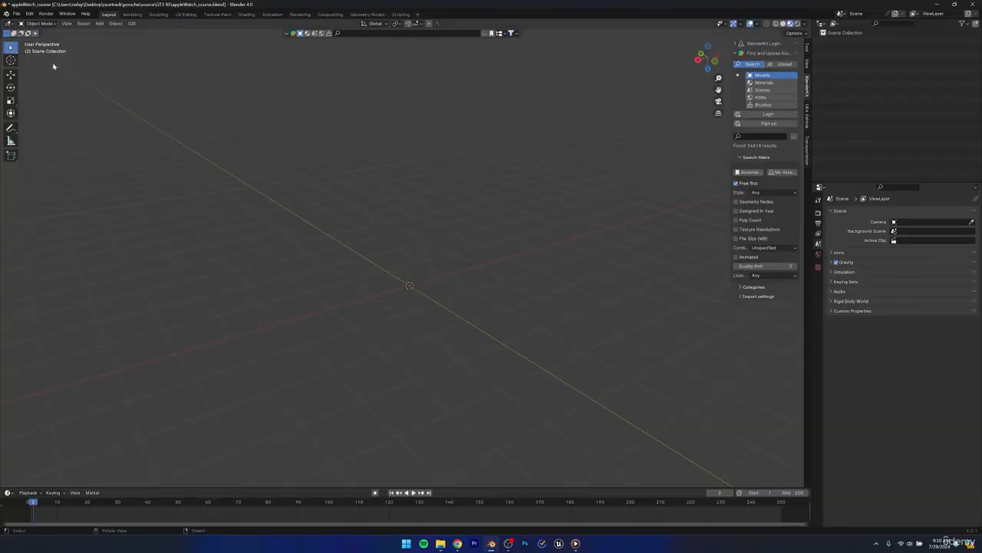
click(16, 13)
mouse_move(44, 119)
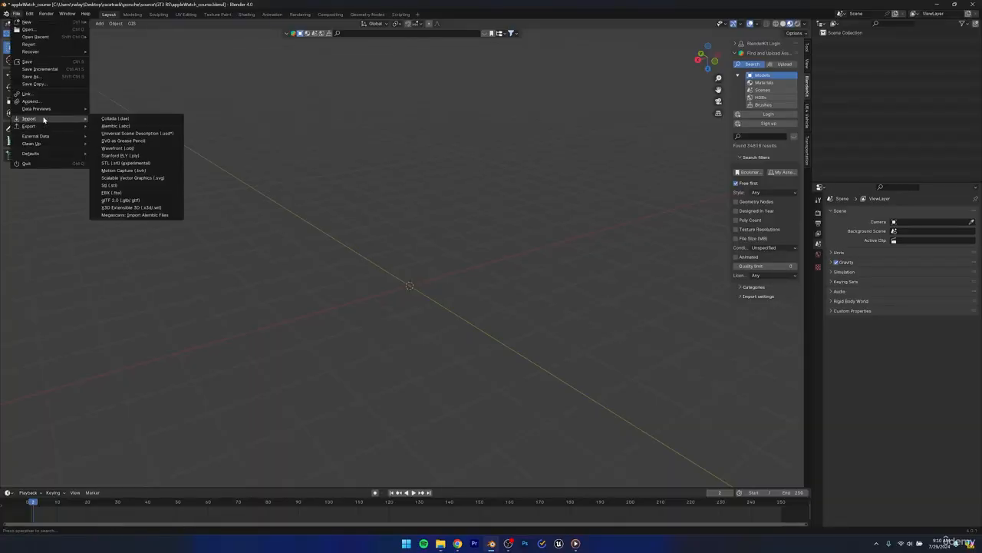
click(128, 201)
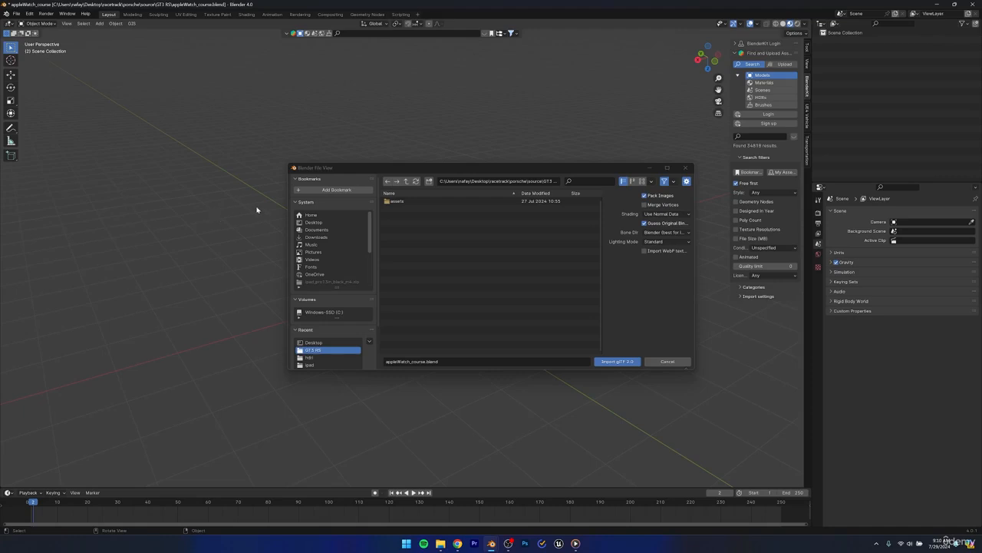
click(333, 223)
click(417, 344)
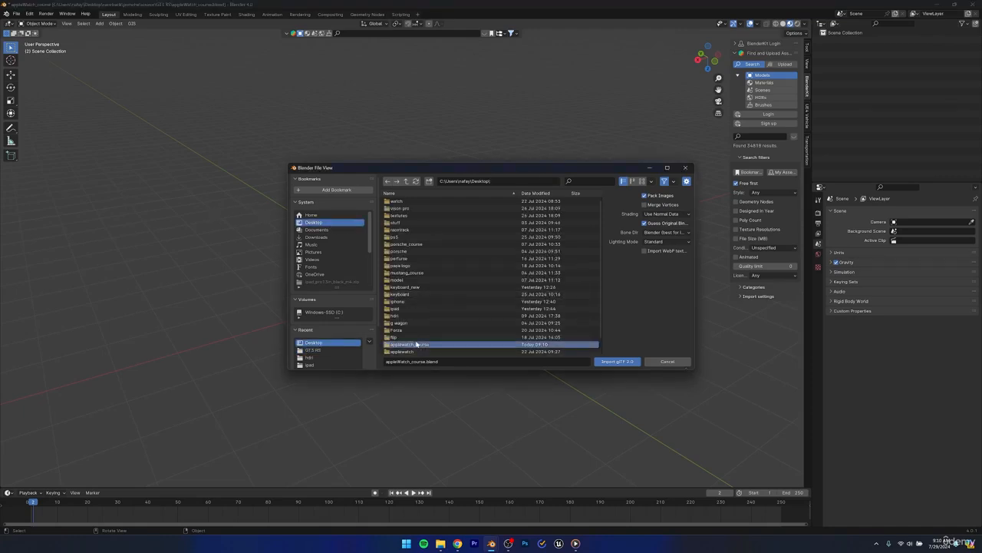
double_click(417, 345)
click(399, 216)
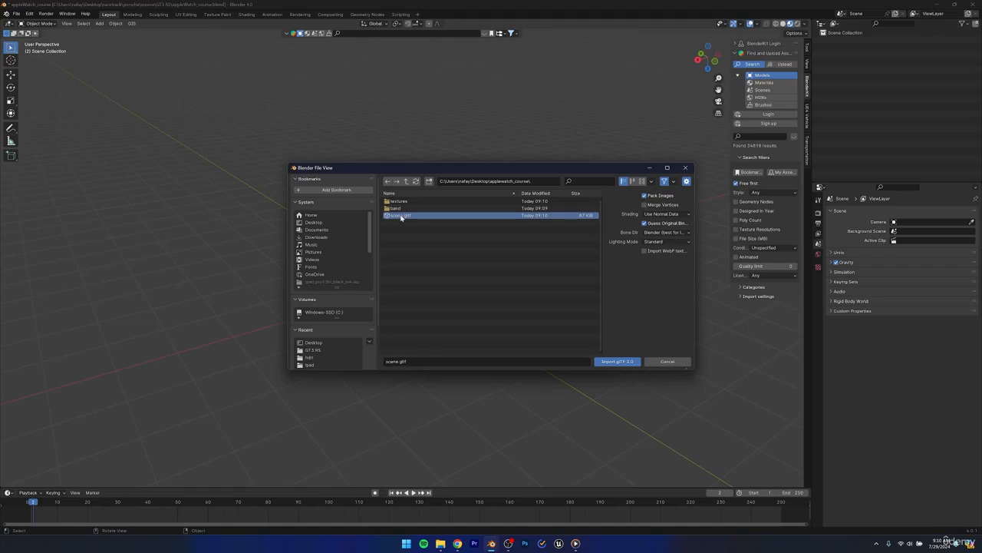
double_click(400, 218)
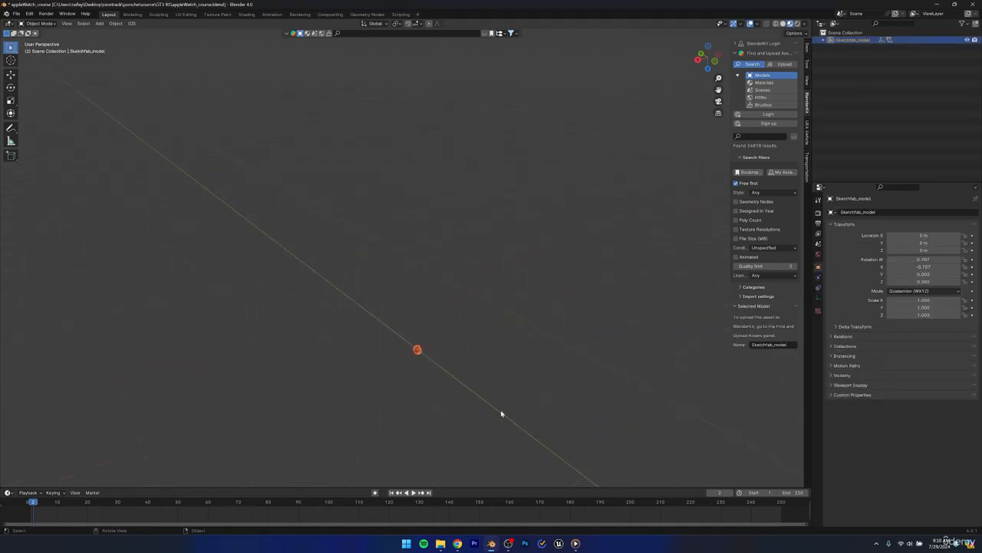
- Examine the imported orange-band watch from several sides and select the whole model
alt+middle_click(417, 350)
scroll(418, 276, up, 10)
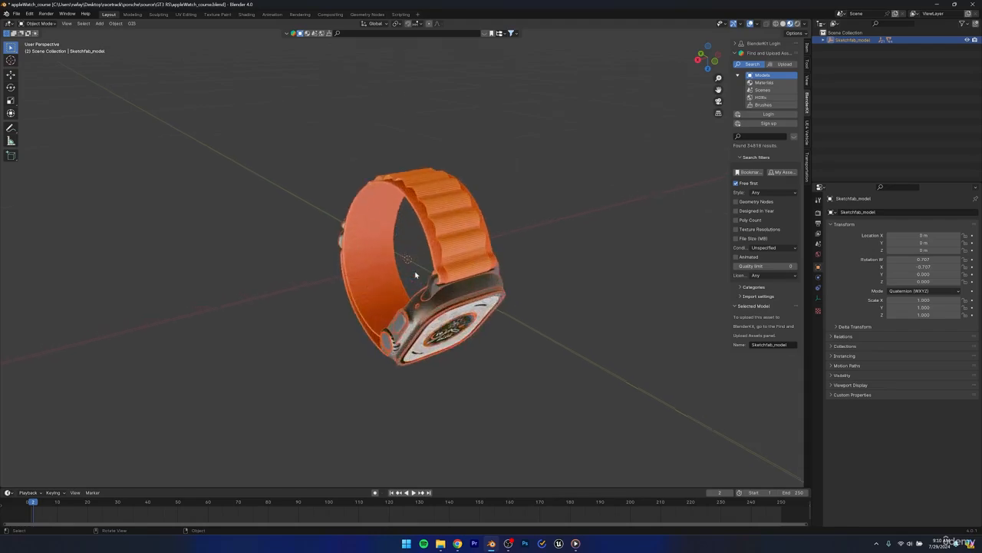
middle_drag(519, 357, 464, 324)
scroll(412, 332, up, 3)
scroll(317, 271, up, 4)
scroll(483, 351, down, 5)
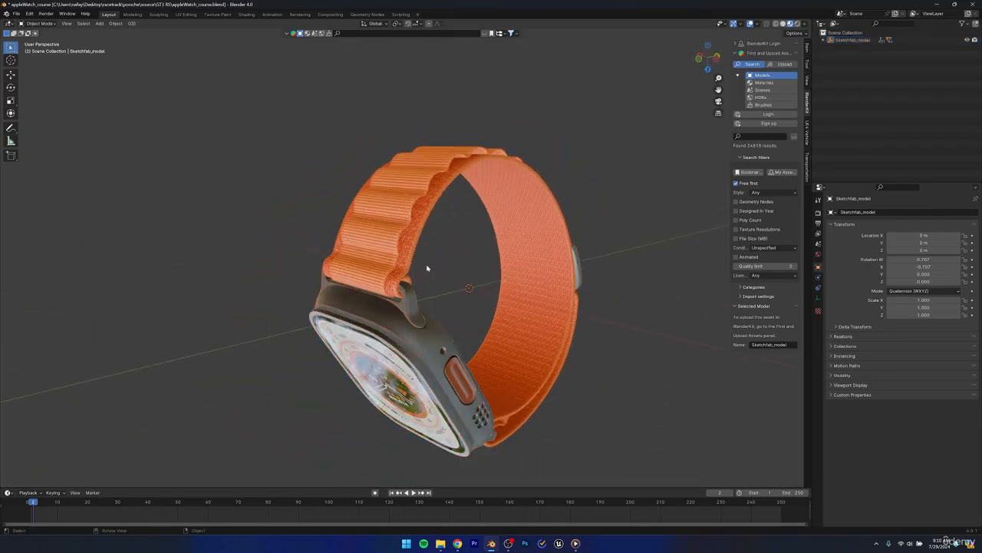
scroll(544, 286, down, 5)
mouse_move(544, 285)
middle_down()
mouse_move(548, 259)
mouse_move(599, 278)
mouse_move(548, 281)
middle_up()
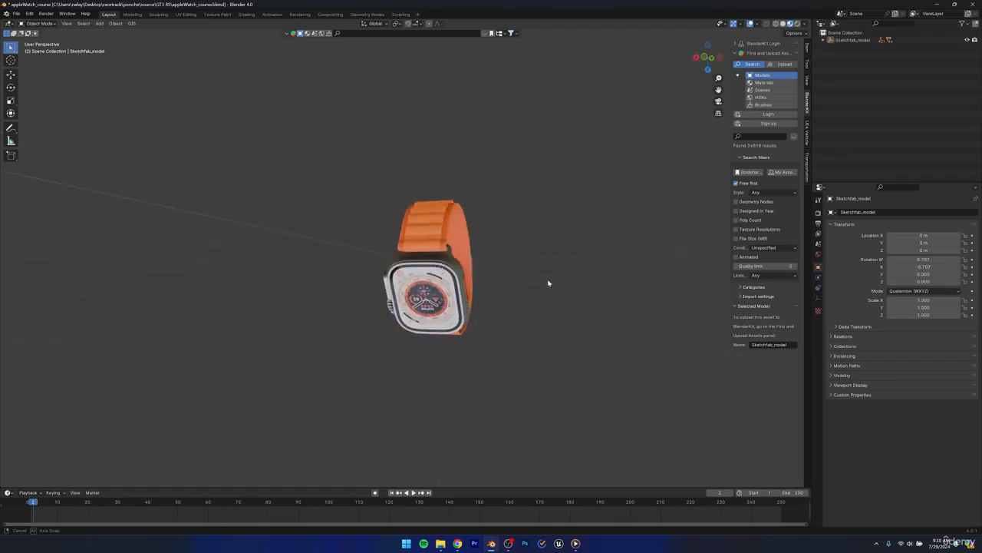
scroll(548, 281, up, 5)
middle_drag(506, 322, 527, 266)
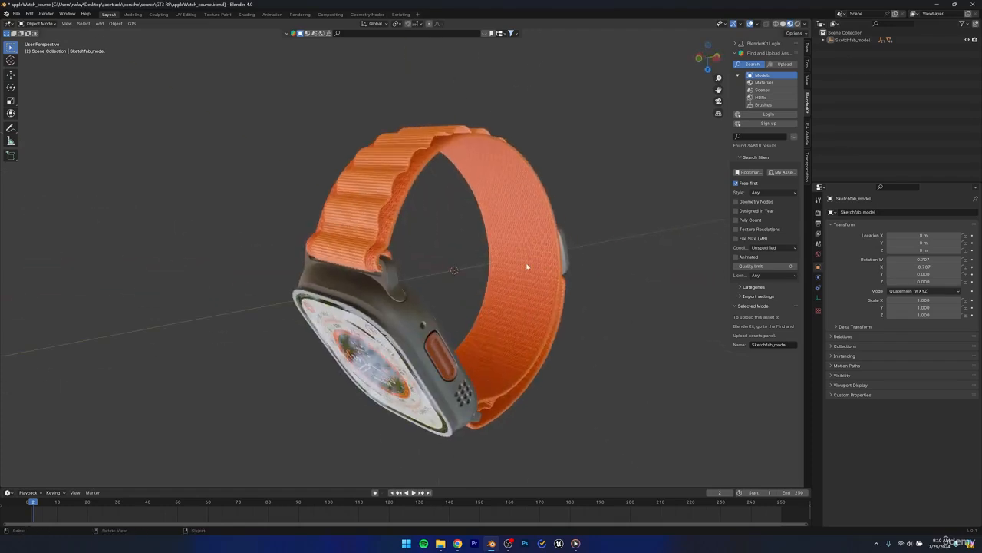
click(550, 220)
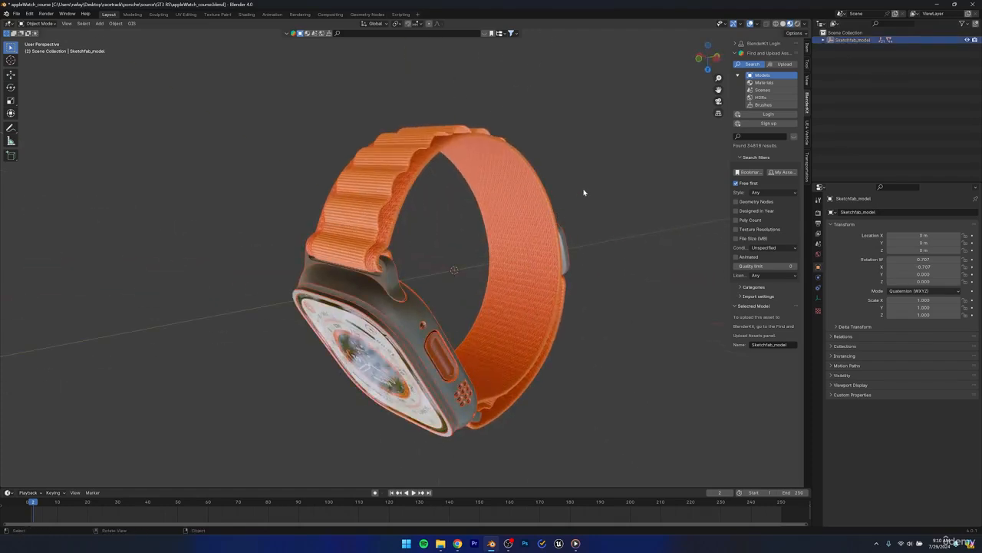
key(r)
key(x)
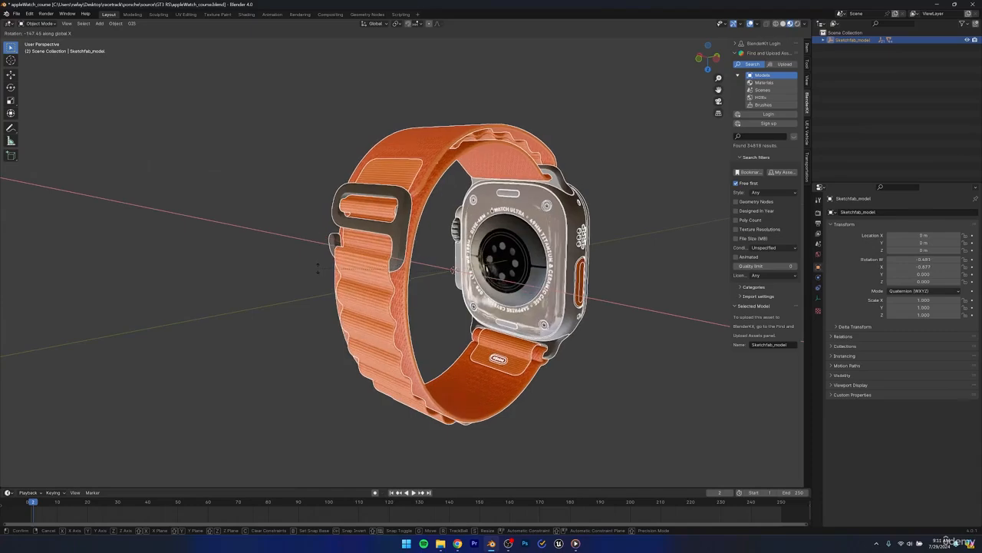
right_click(318, 270)
- Rotate the whole orange-band watch by -35 degrees in the right orthographic view and check its upright orientation
middle_drag(406, 300, 253, 277)
alt+middle_drag(352, 265, 445, 261)
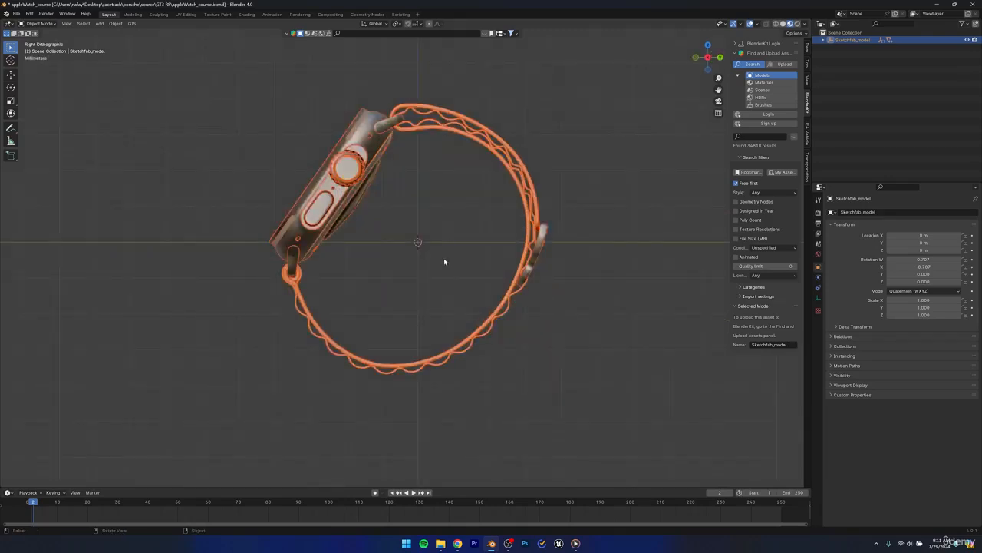
key(r)
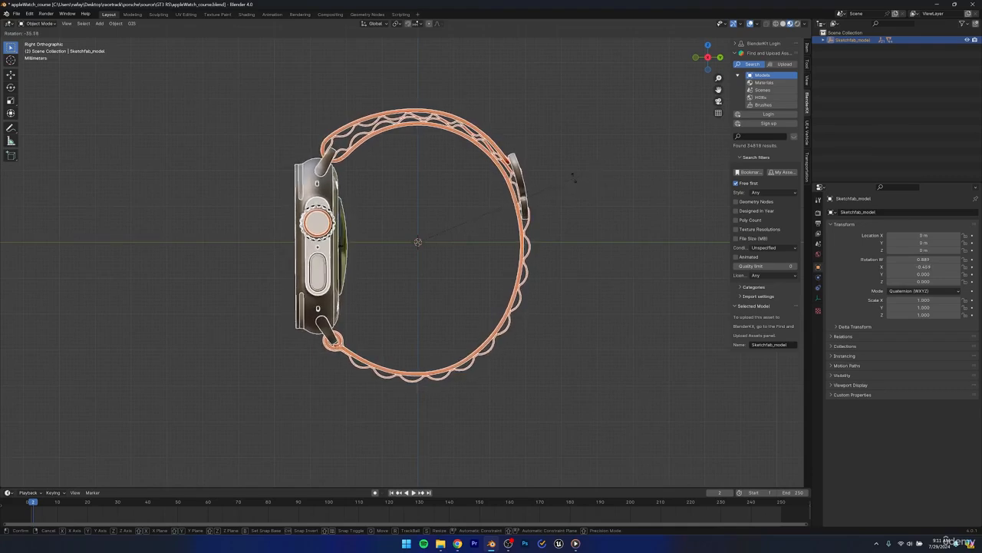
text(-35)
key(Return)
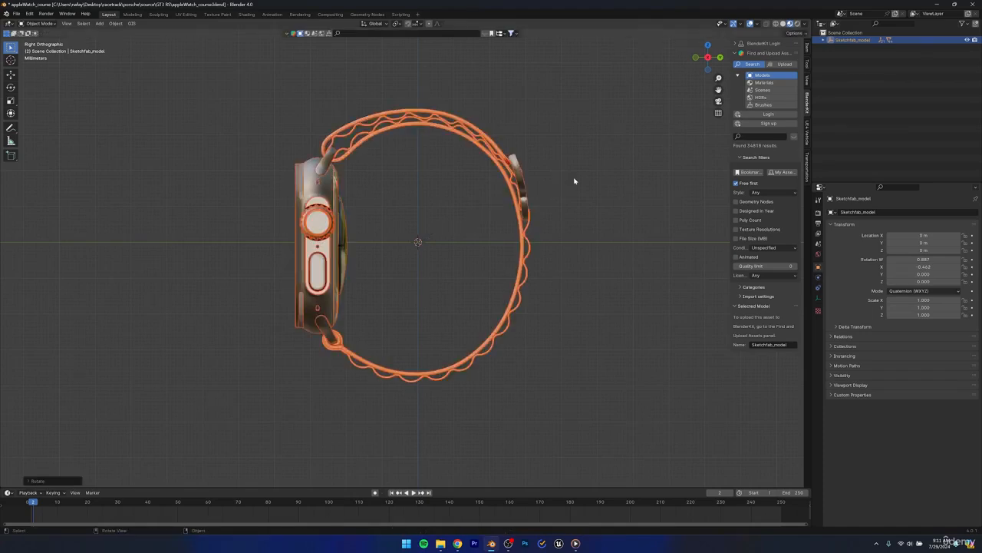
scroll(574, 180, down, 3)
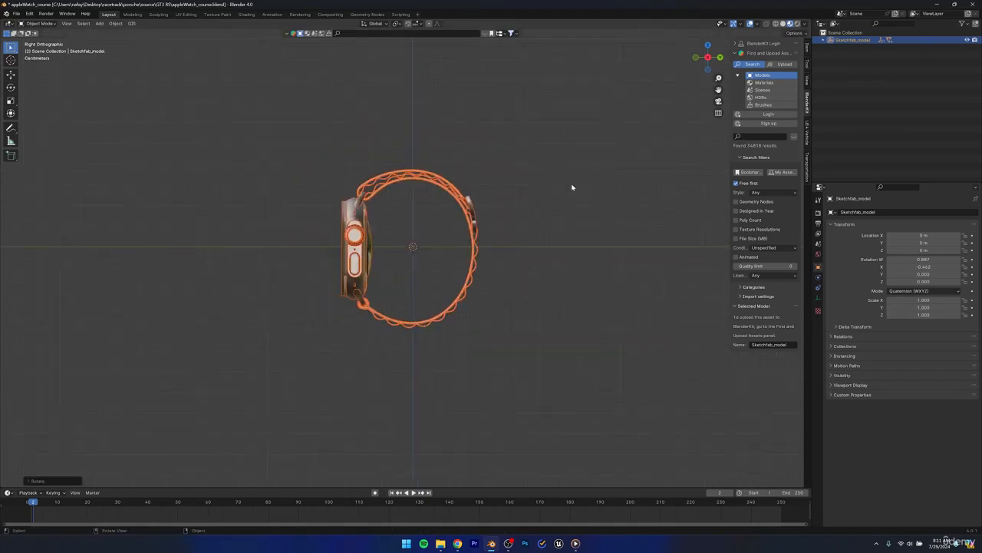
middle_drag(419, 276, 391, 276)
scroll(406, 280, up, 3)
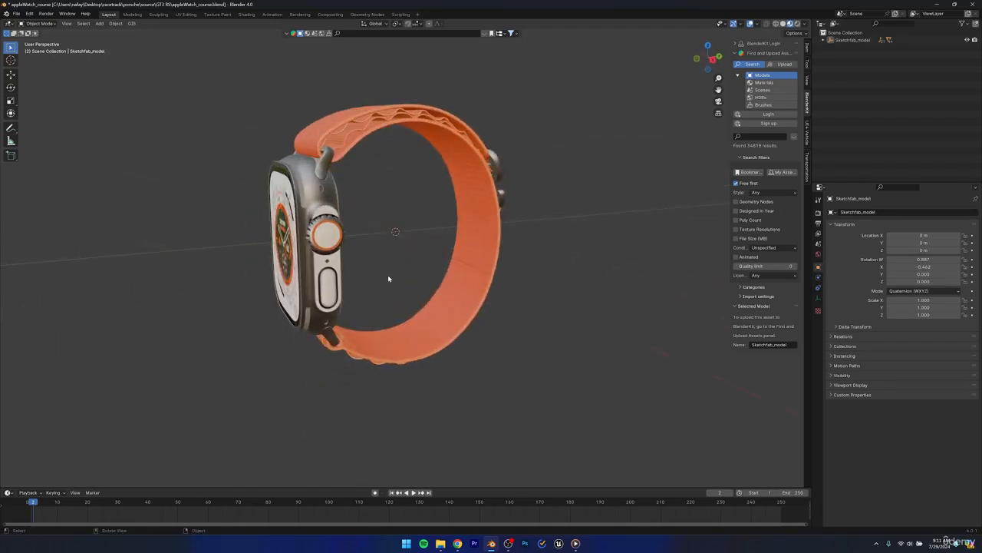
scroll(389, 279, down, 2)
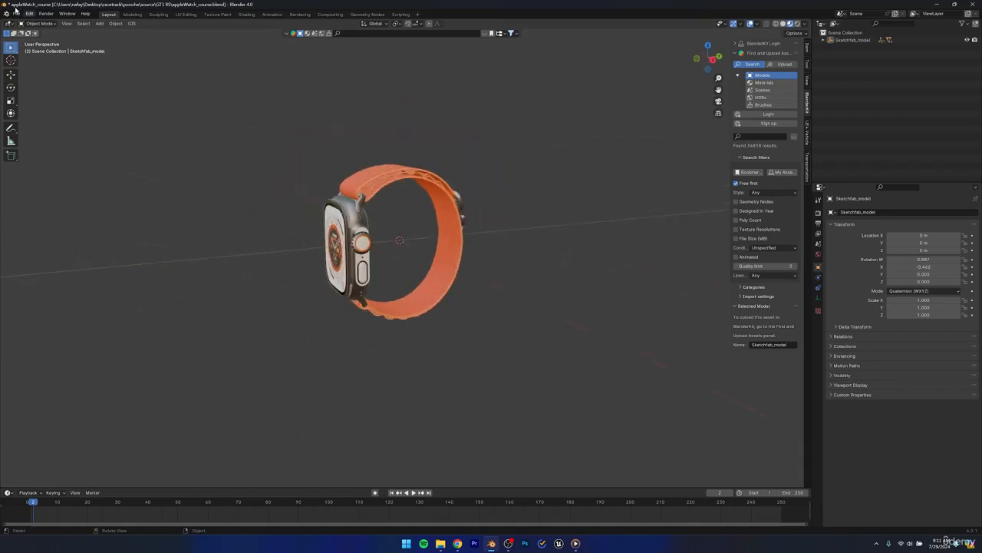
- Import scene.gltf from the band subfolder of applewatch_course as glTF 2.0
click(16, 15)
mouse_move(31, 119)
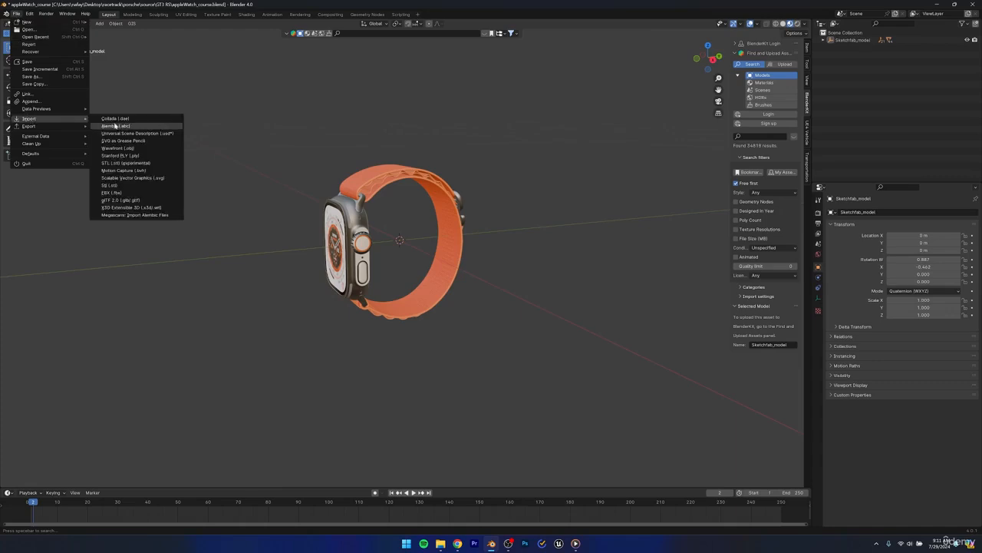
click(121, 200)
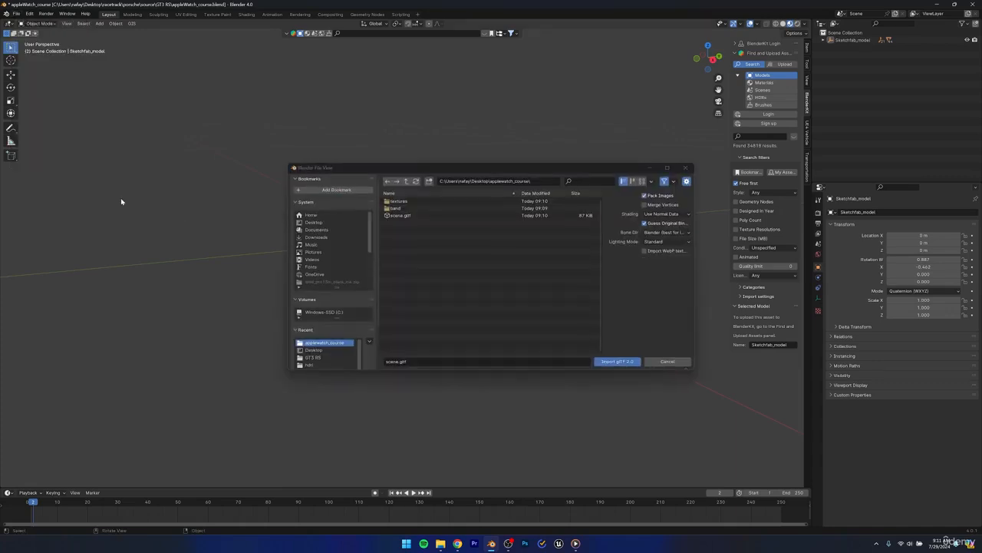
double_click(396, 208)
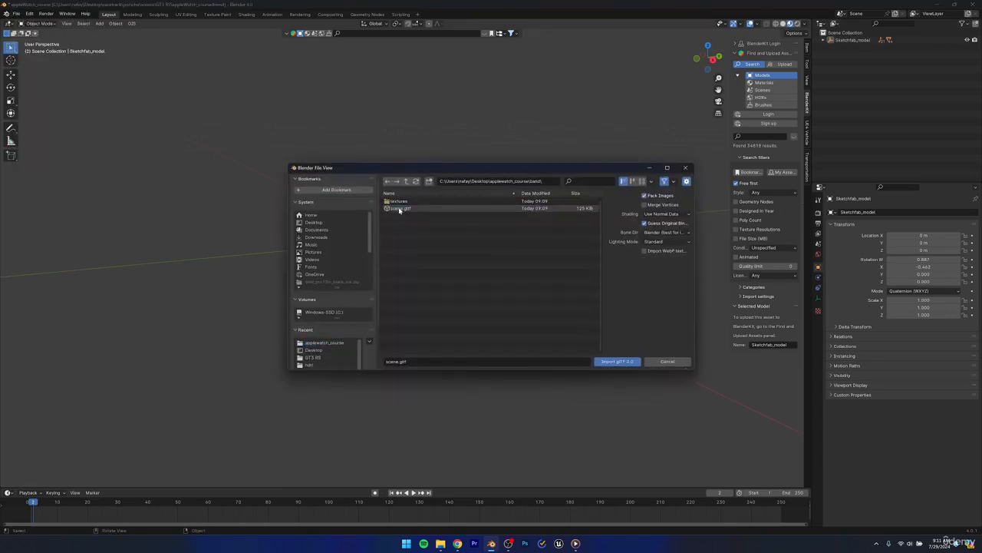
click(407, 210)
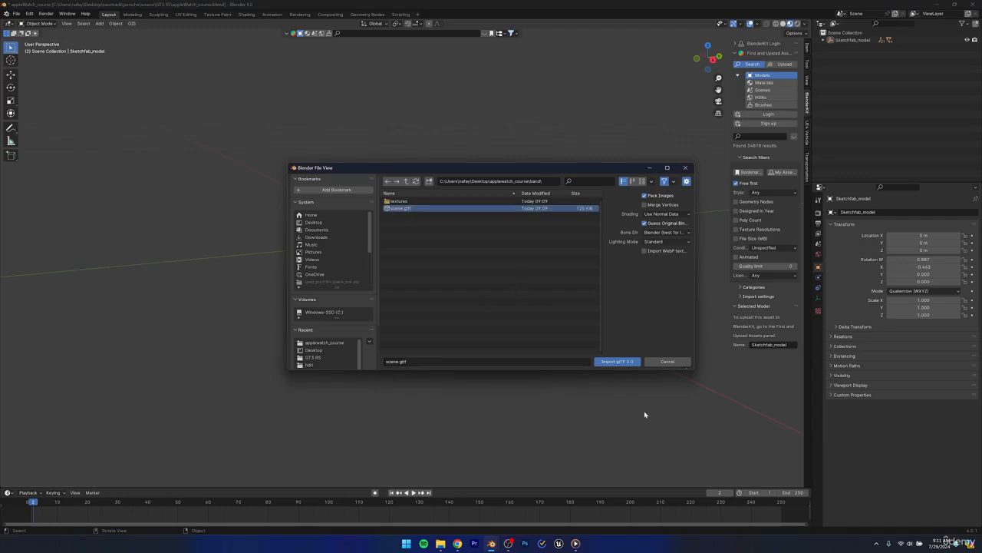
click(616, 361)
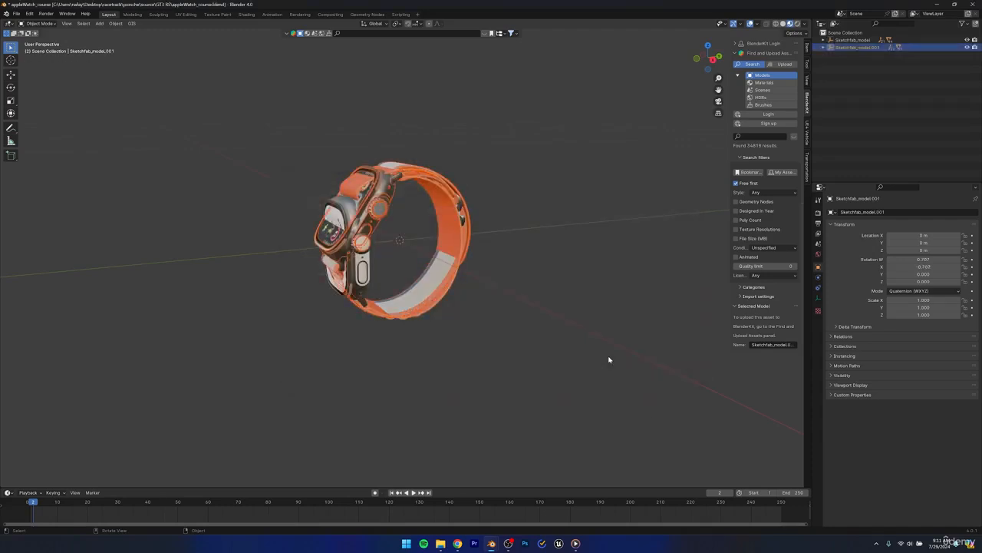
- Move the newly imported second watch about 0.06 m along the X axis, beside the orange-band watch
middle_drag(525, 316, 475, 298)
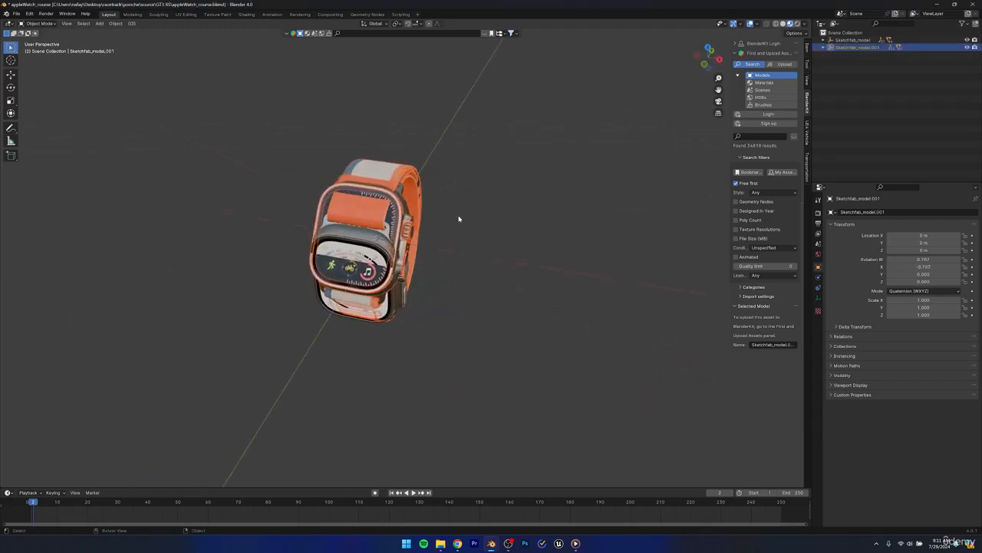
key(g)
key(x)
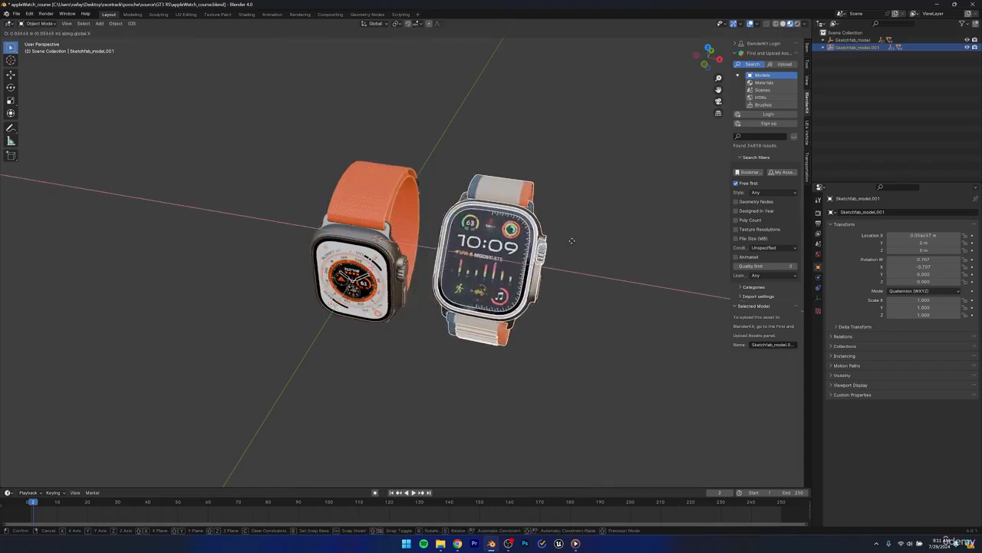
click(581, 242)
- Rotate the second watch by -35 degrees in the right orthographic view to match the orange-band watch
middle_drag(580, 246, 459, 285)
key(KP_3)
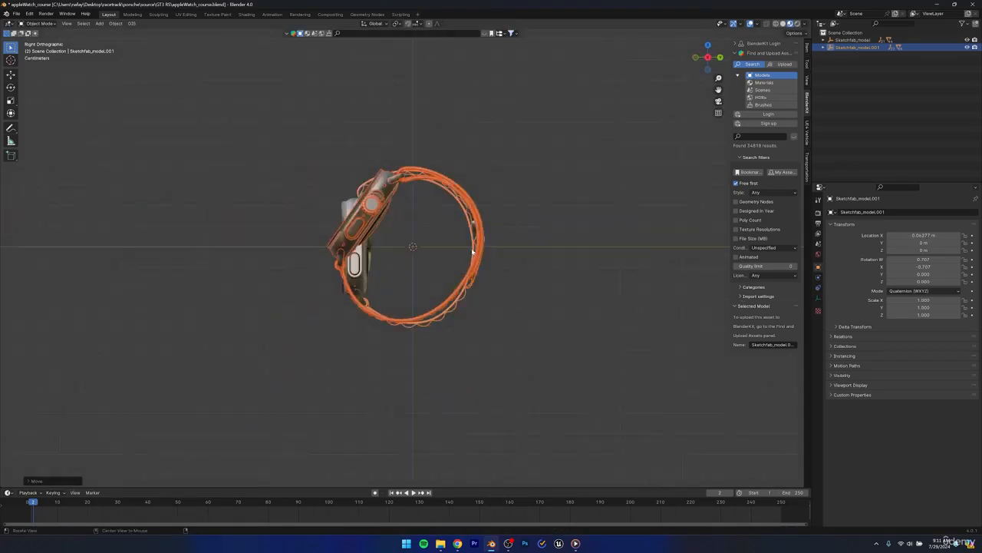
scroll(472, 242, up, 3)
key(r)
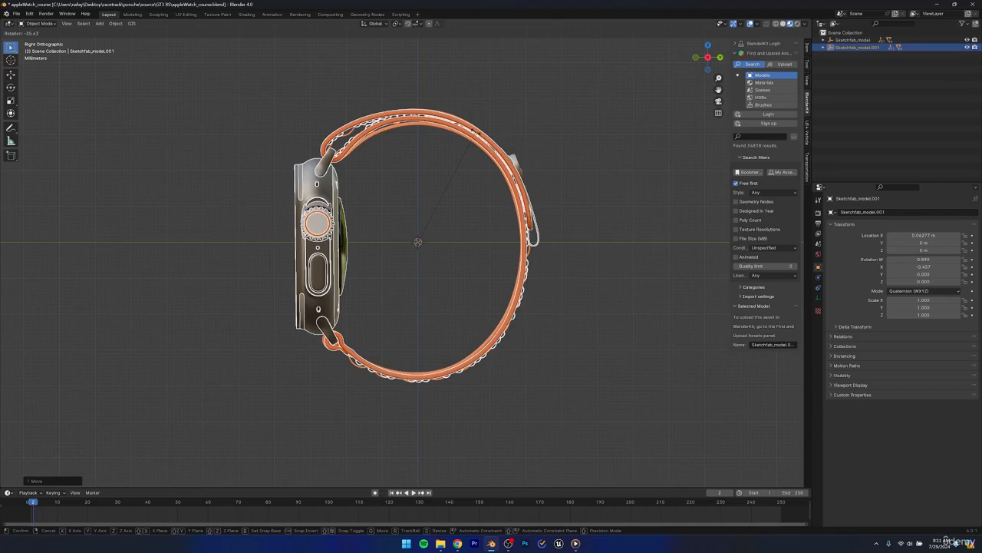
text(-35)
key(Return)
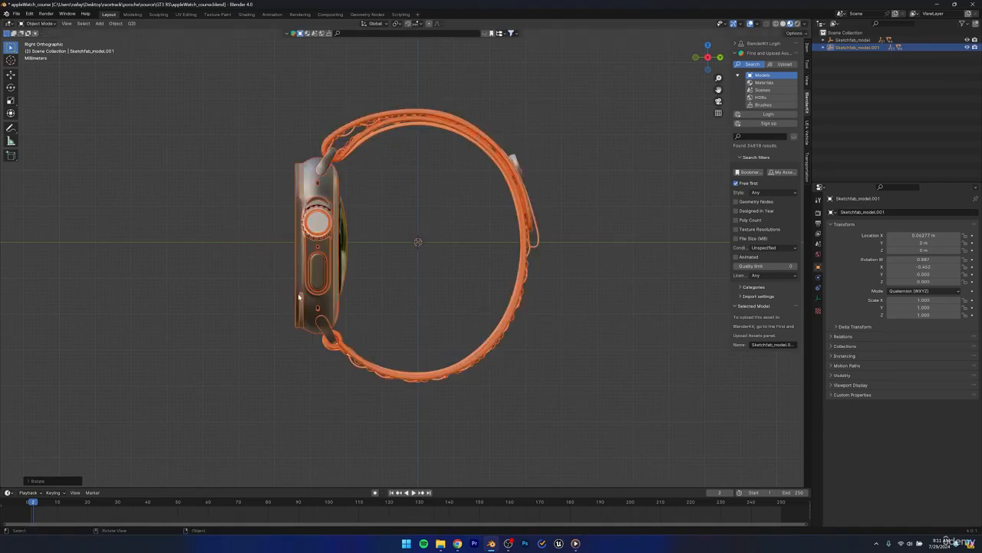
- Compare the cases, bands and faces of the two watches side by side from the front
click(268, 296)
middle_drag(268, 297, 365, 313)
scroll(384, 301, down, 2)
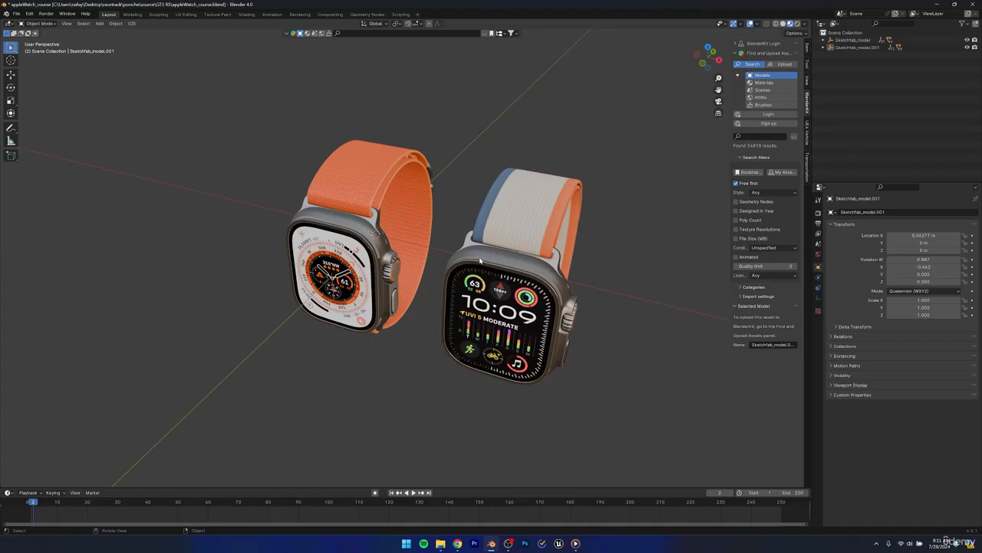
middle_drag(480, 262, 500, 255)
click(504, 253)
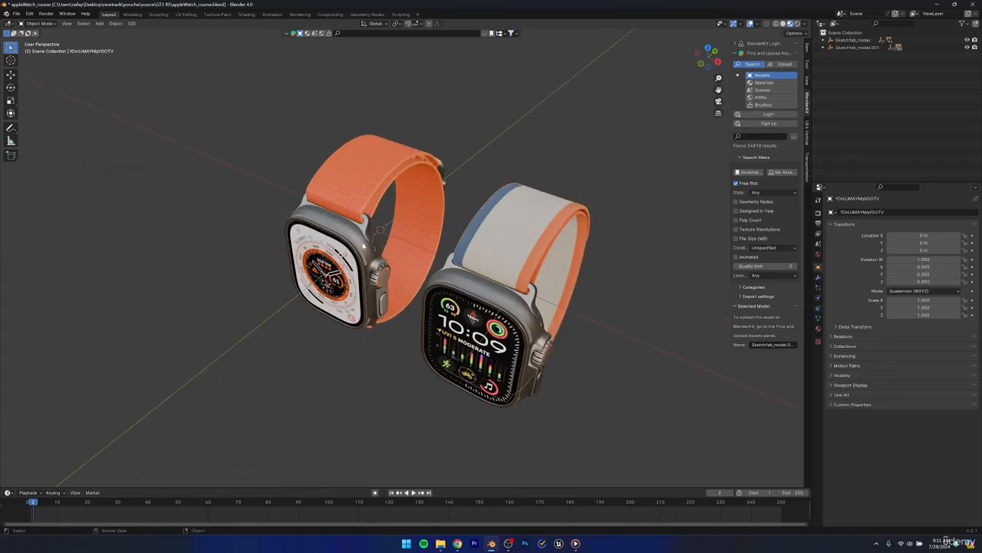
click(357, 230)
click(248, 237)
middle_drag(247, 237, 438, 252)
middle_drag(442, 247, 444, 245)
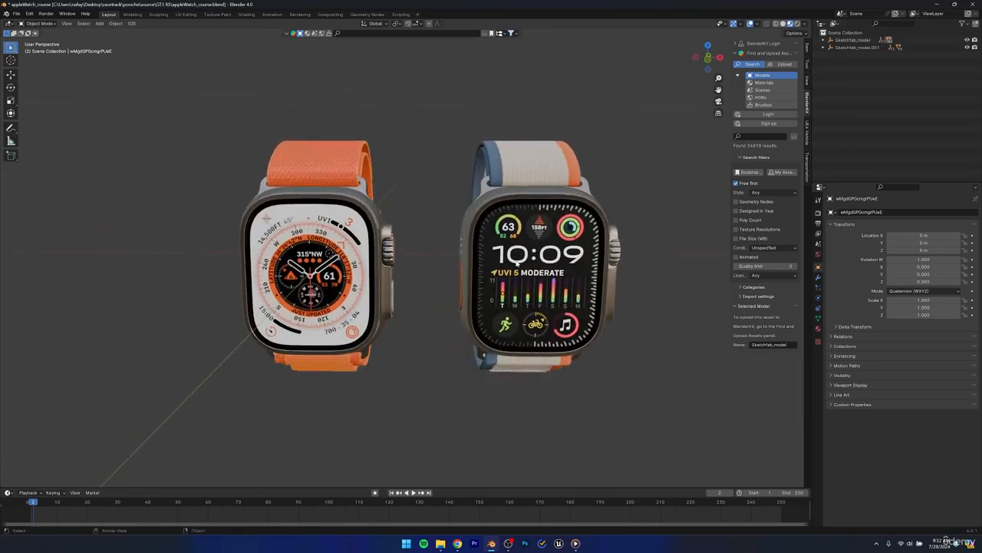
- Assign the second watch's dark face material (edYk...) to the screen of the orange-band watch
click(530, 259)
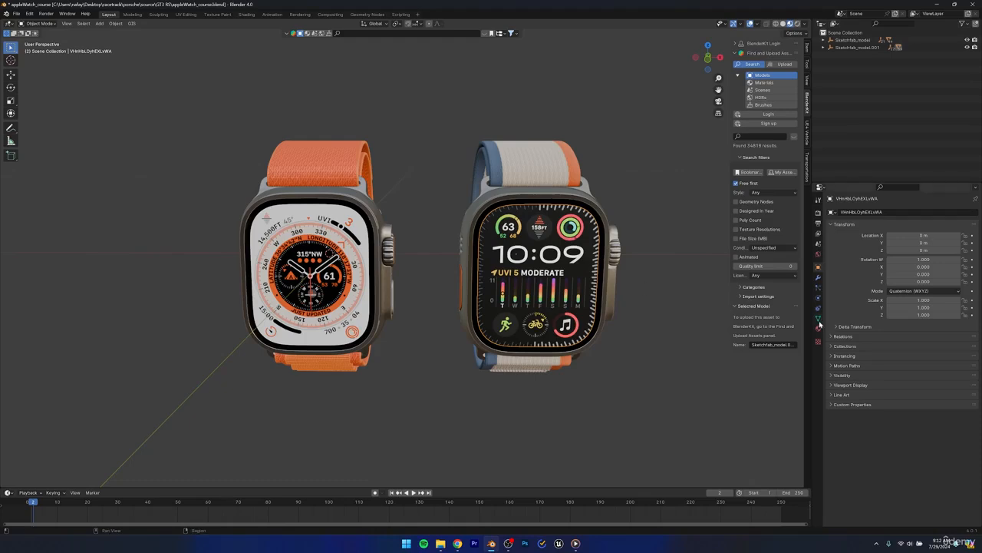
click(819, 330)
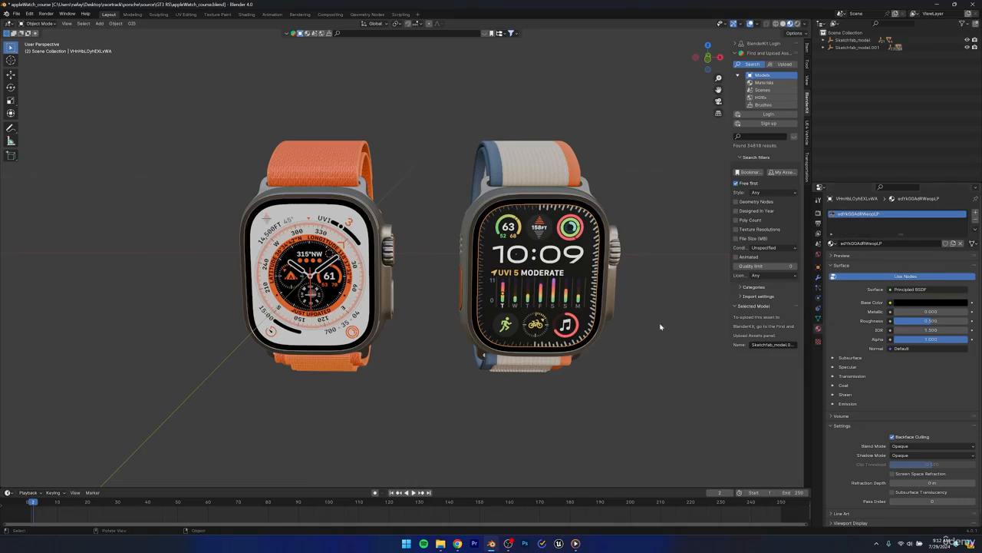
click(328, 252)
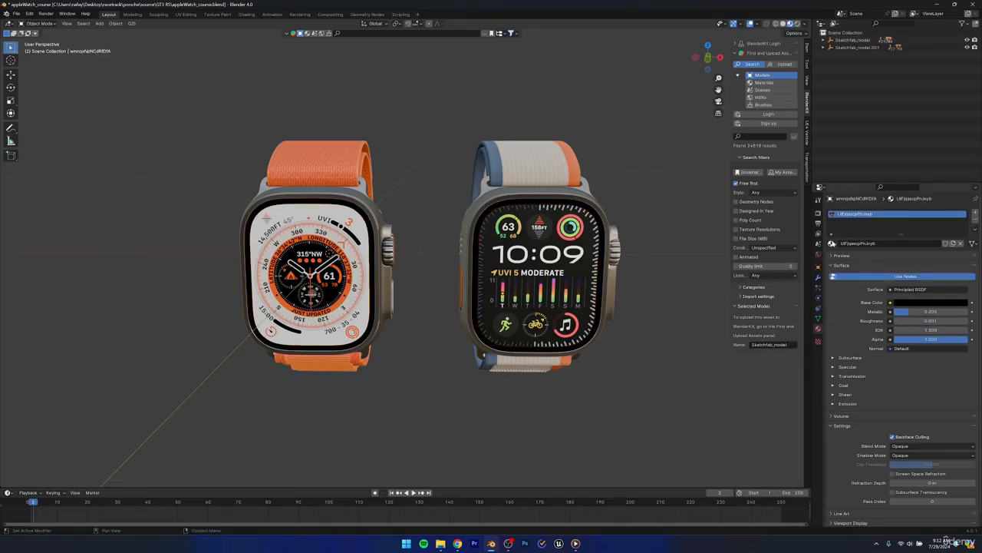
click(831, 243)
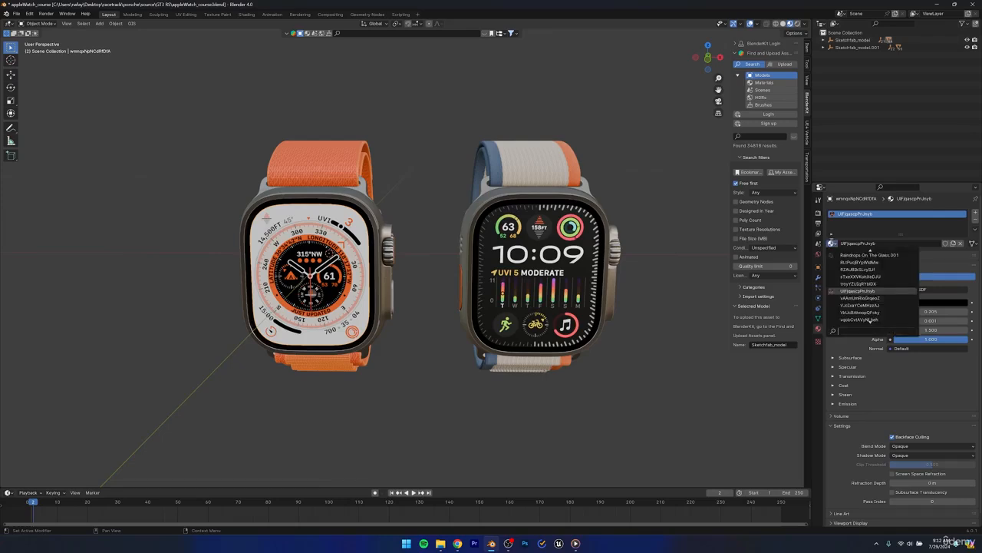
text(edyk)
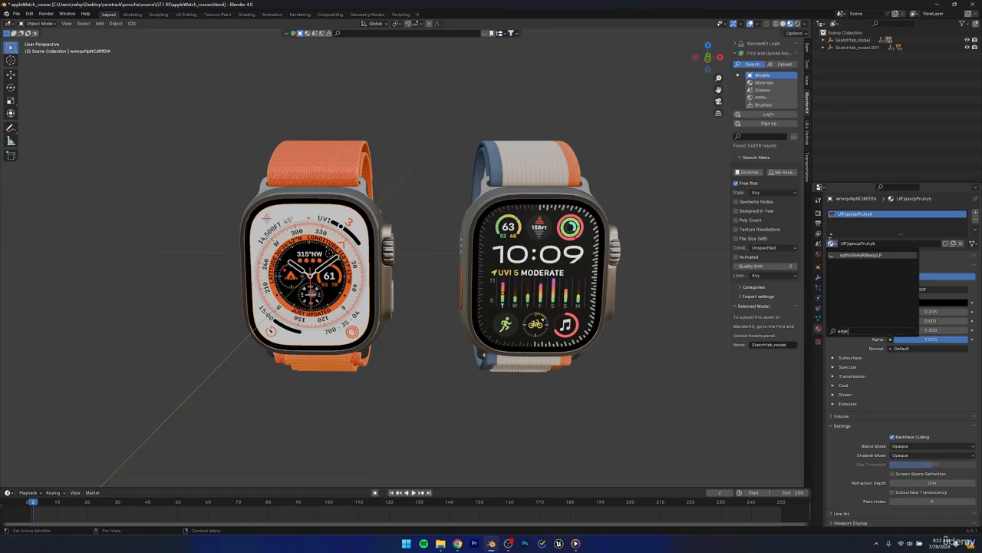
click(845, 256)
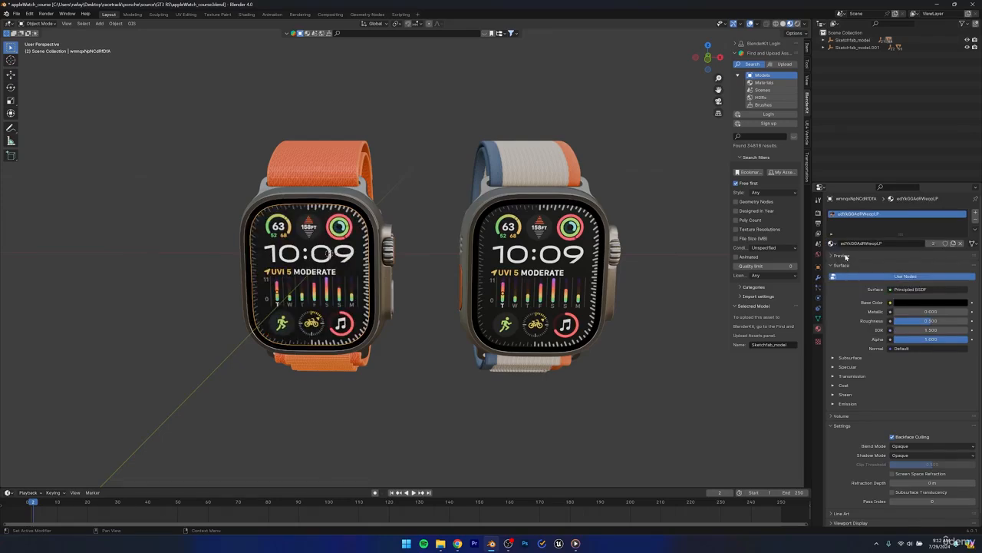
click(364, 361)
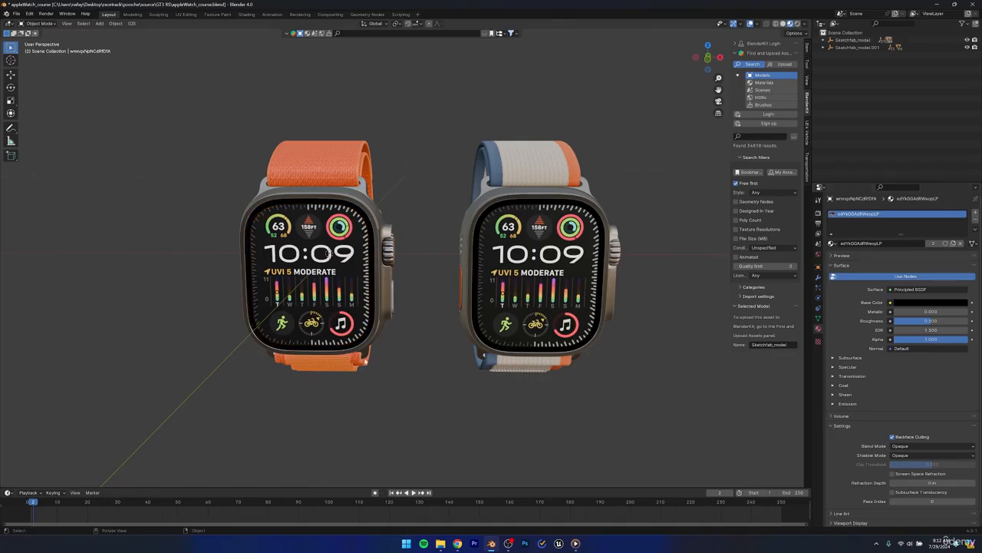
click(381, 264)
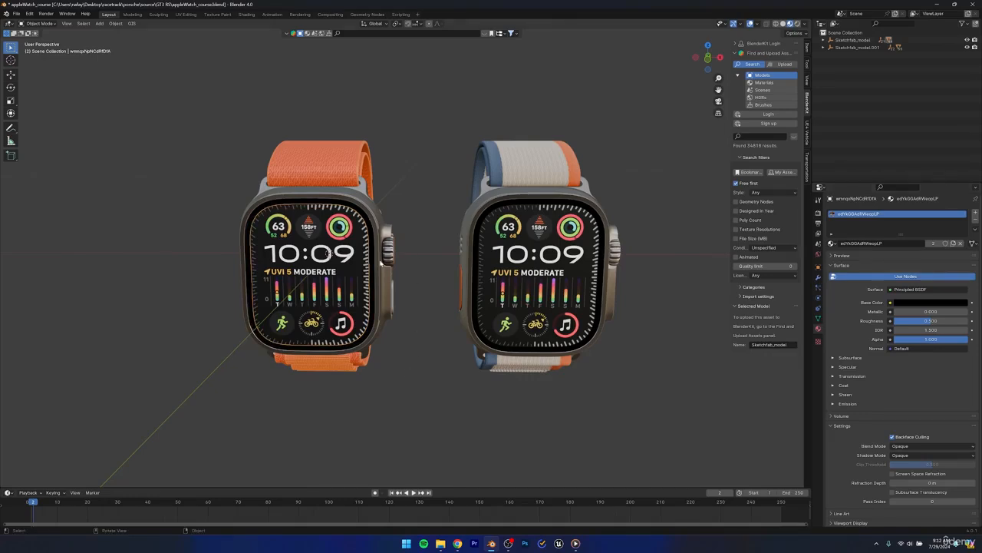
click(411, 182)
- Delete the first watch's orange band pieces and the metal buckle parts behind it
scroll(411, 182, down, 2)
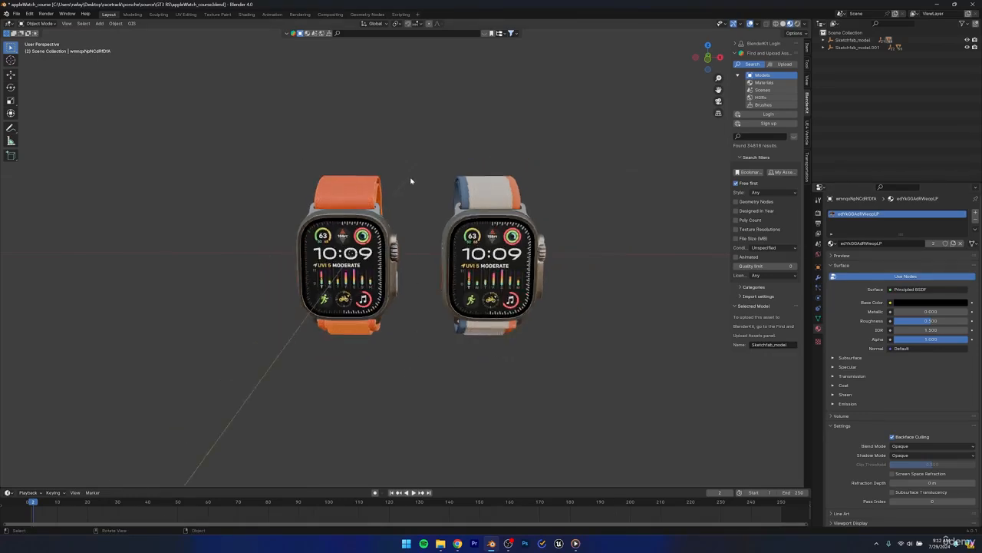
middle_drag(441, 196, 409, 251)
click(342, 206)
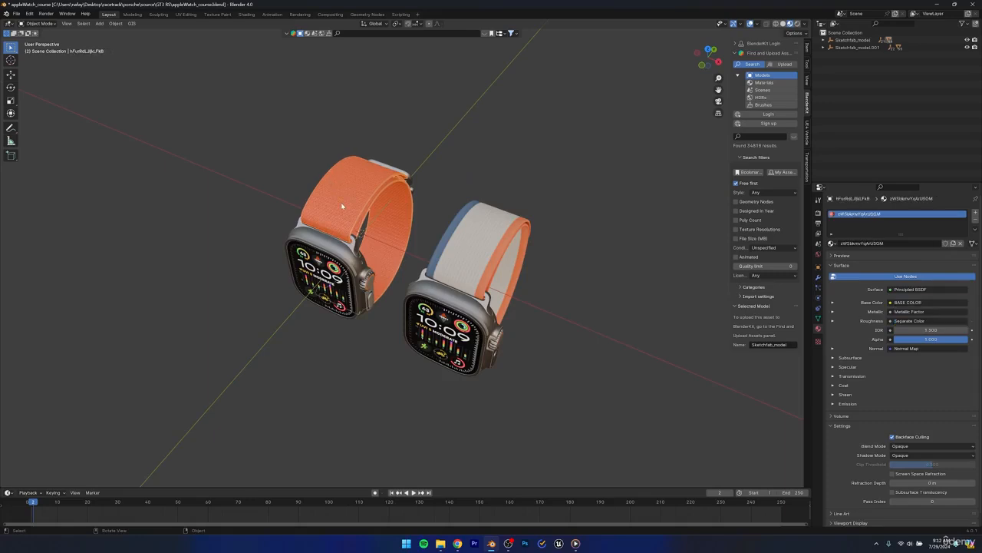
key(Delete)
click(346, 199)
key(Delete)
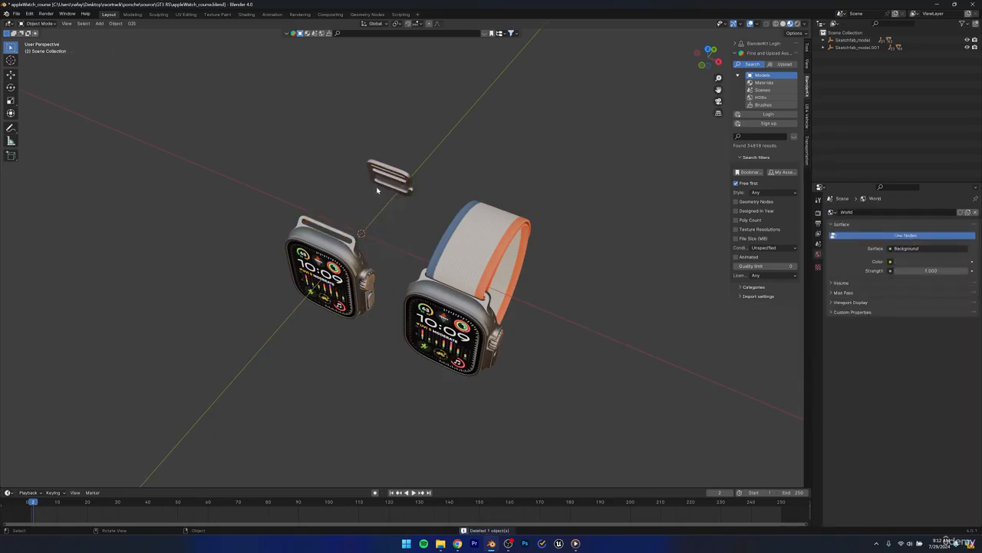
click(379, 190)
key(Delete)
middle_drag(388, 170, 463, 227)
click(484, 225)
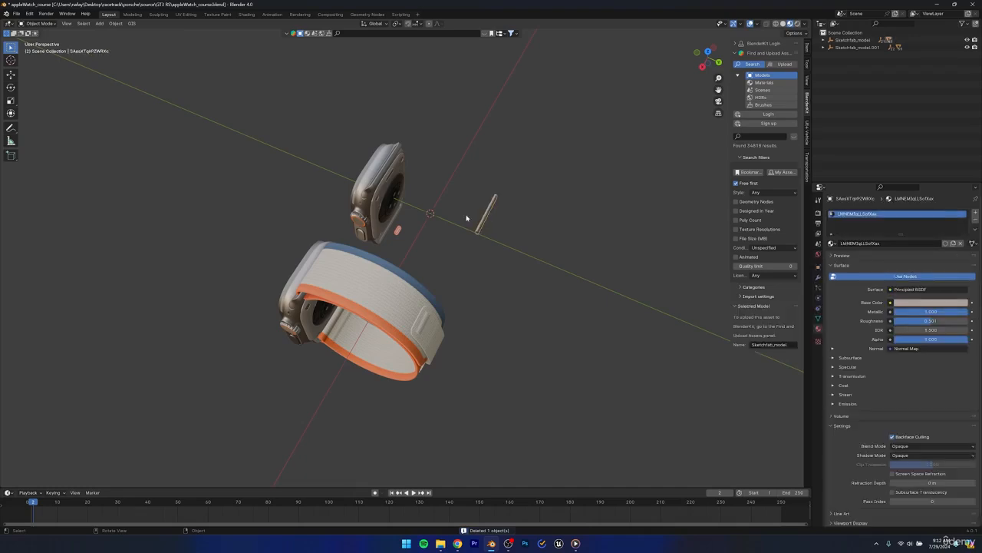
key(Delete)
- Delete the small orange size tag left floating behind the first watch's case
middle_drag(430, 259, 395, 265)
scroll(509, 257, up, 5)
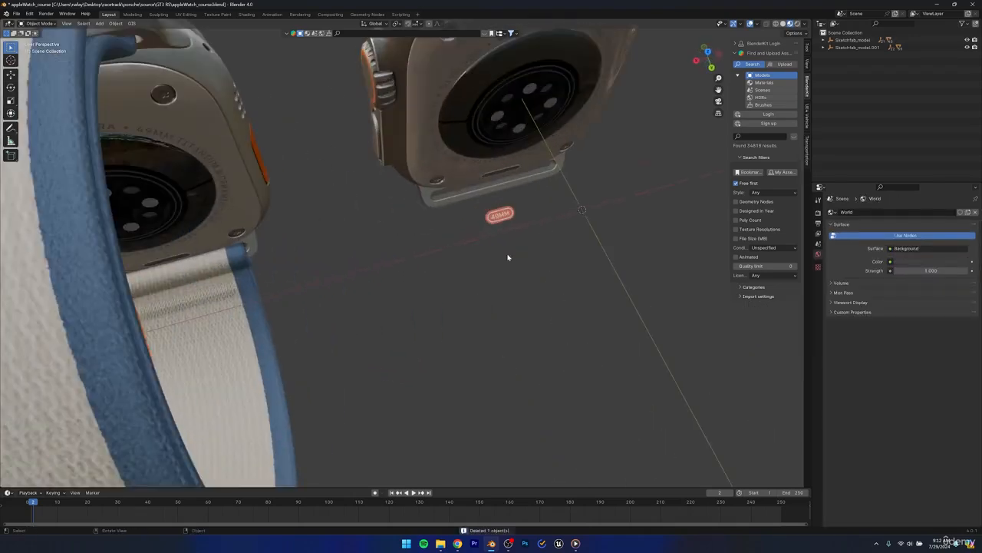
alt+shift+drag(509, 257, 377, 287)
drag(434, 263, 392, 230)
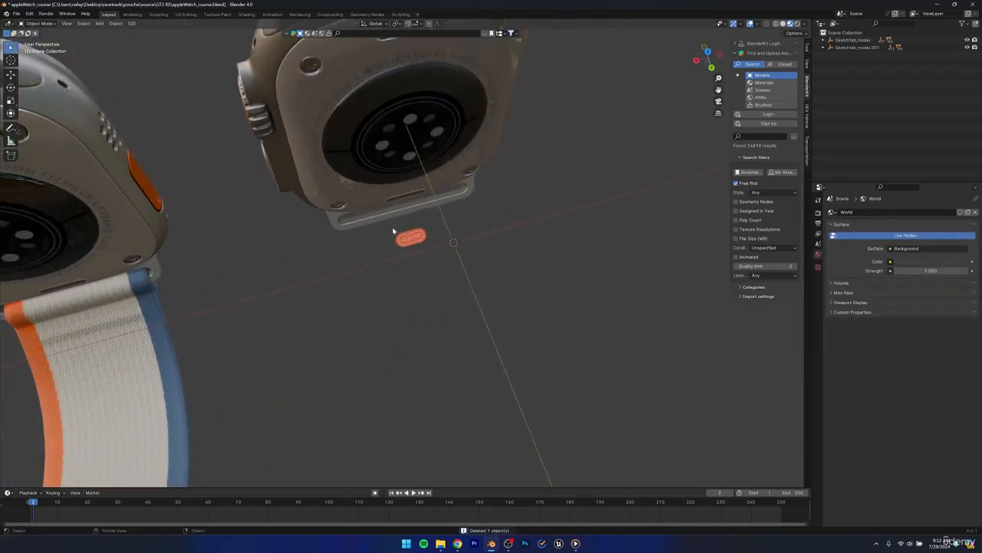
key(Delete)
- In solid shading with X-ray on, delete the second watch's case and its leftover connector, keeping only the striped band
scroll(393, 230, down, 4)
middle_drag(391, 233, 399, 255)
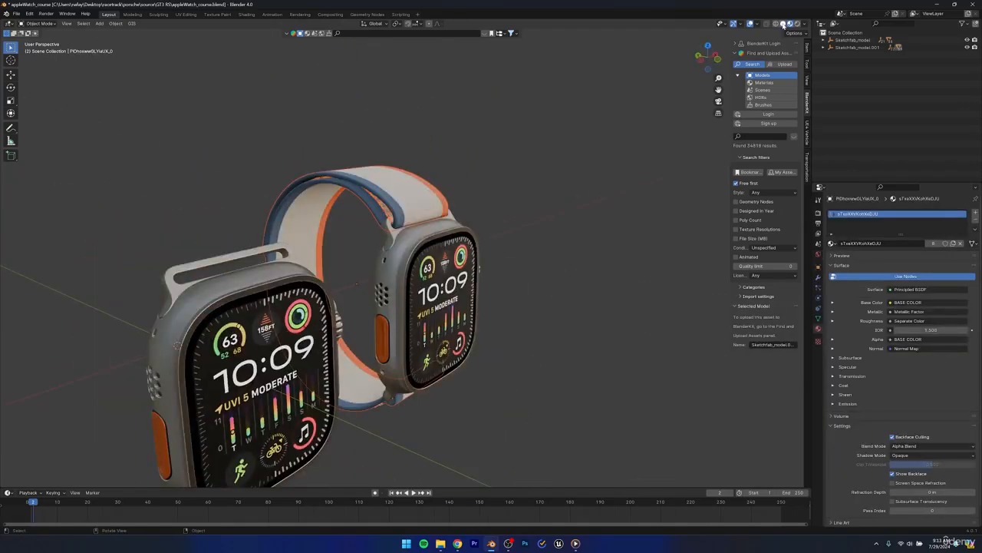
click(782, 24)
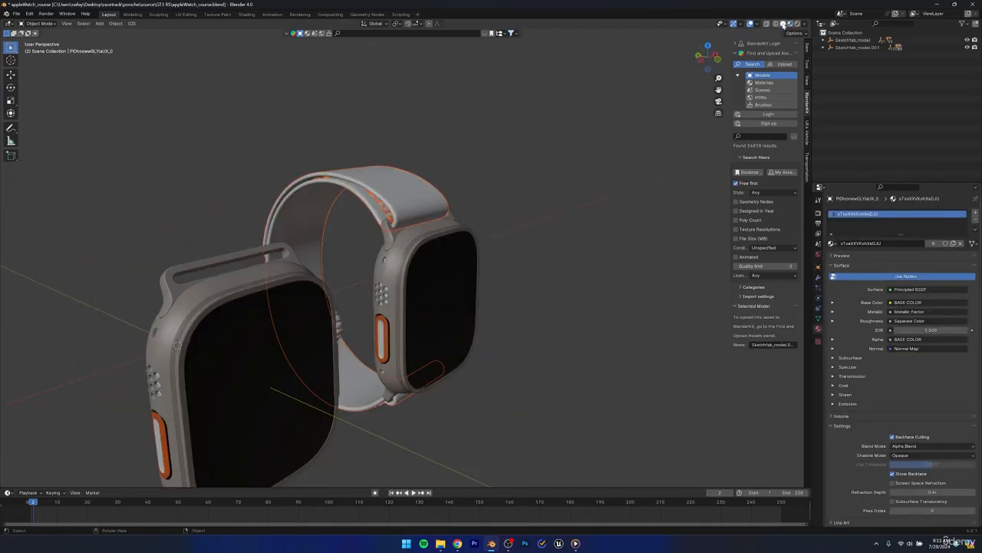
click(766, 25)
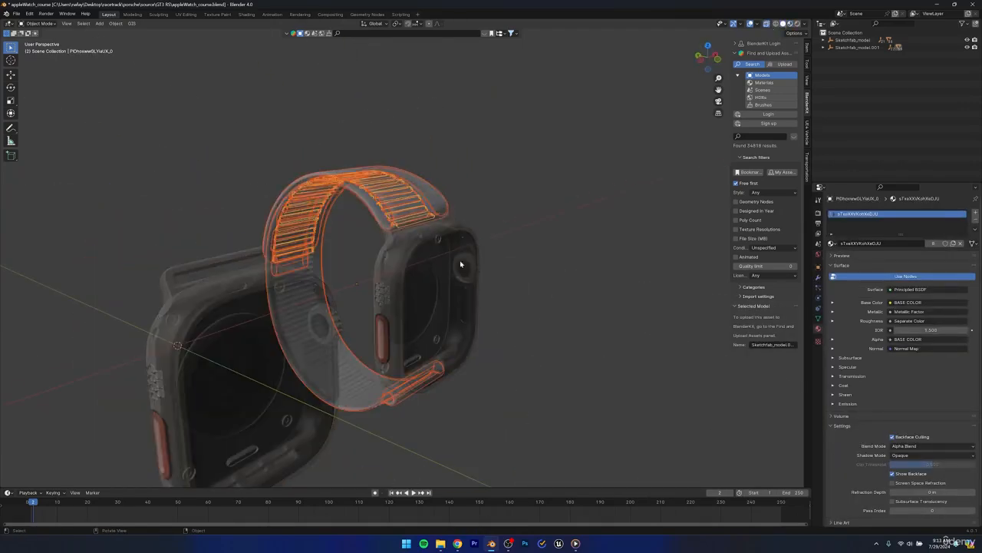
scroll(461, 264, up, 3)
middle_drag(461, 264, 464, 232)
click(591, 211)
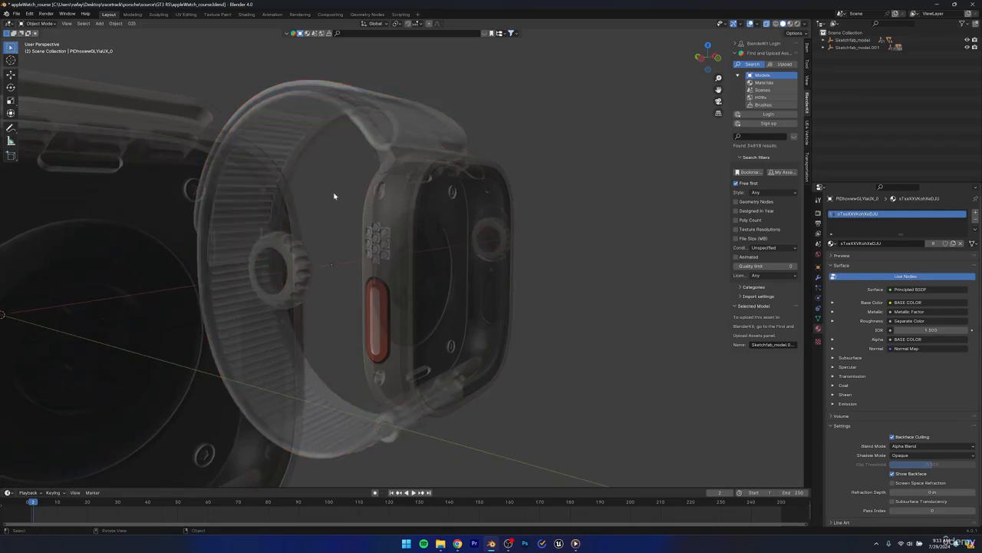
drag(341, 185, 586, 370)
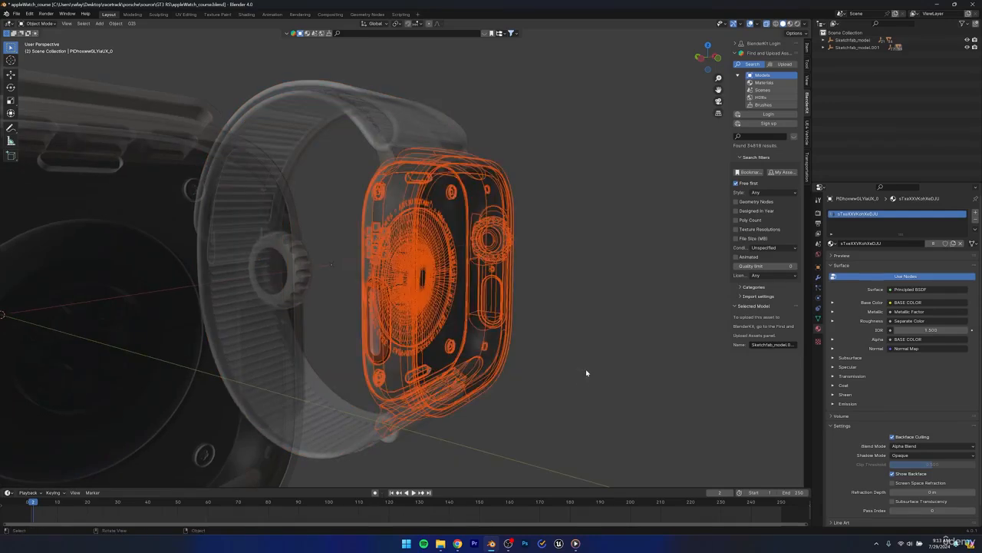
key(Delete)
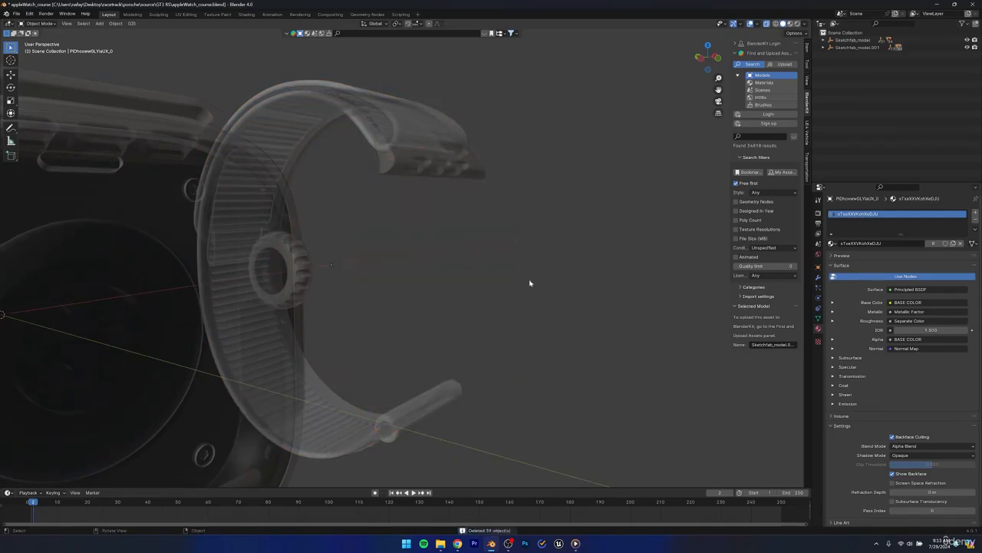
click(456, 174)
key(Delete)
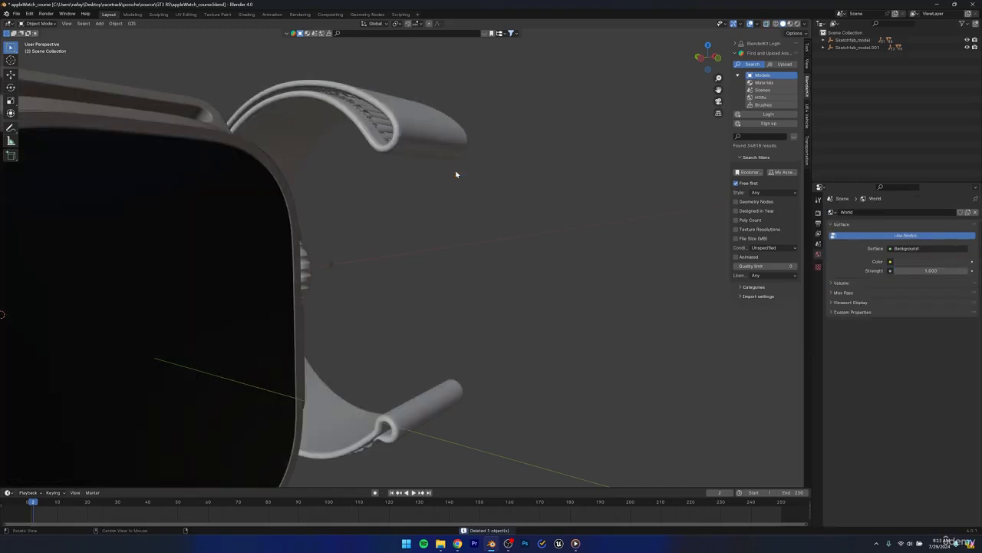
- Check the isolated second band from the side and front for leftover case parts
scroll(456, 174, down, 6)
middle_drag(376, 313, 231, 317)
scroll(464, 288, up, 2)
scroll(464, 287, up, 4)
middle_drag(421, 279, 454, 300)
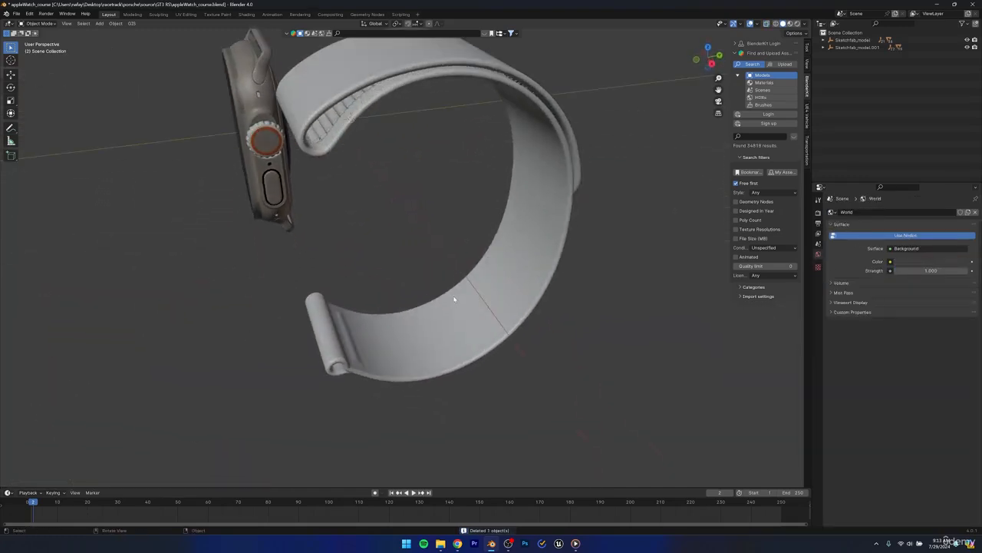
scroll(452, 298, down, 3)
middle_drag(417, 255, 476, 255)
- Select the full hierarchy of Sketchfab_model.001, which holds the remaining band
click(852, 47)
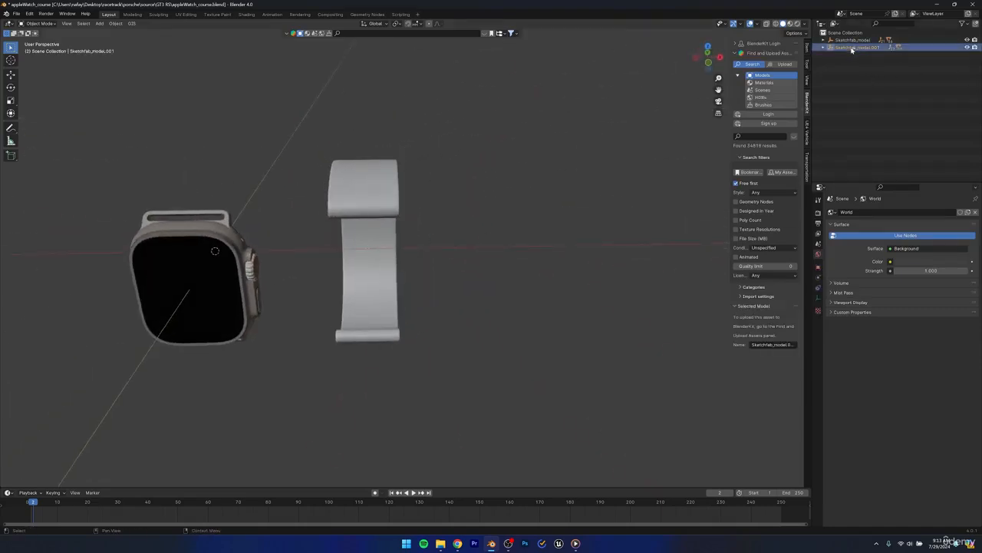
right_click(852, 48)
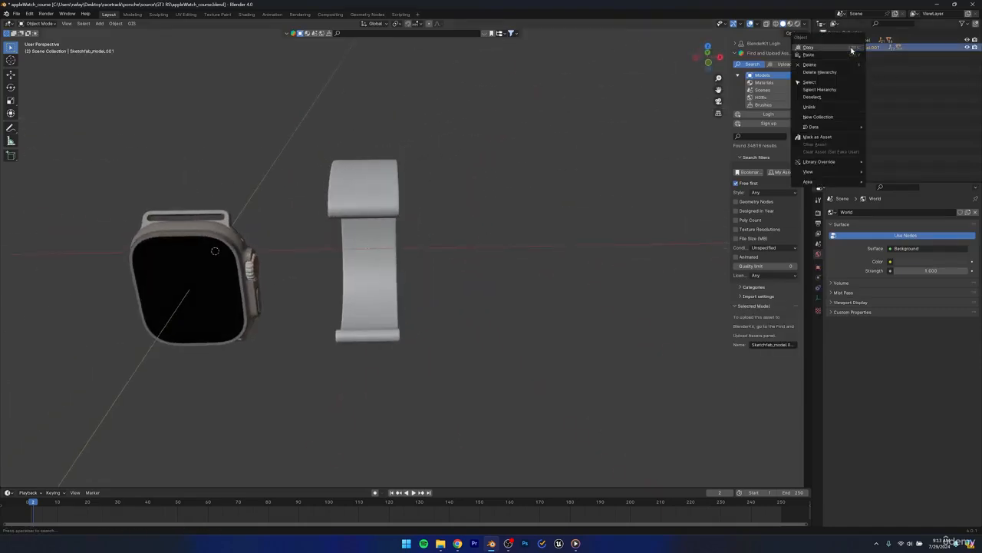
click(828, 92)
middle_drag(377, 246, 604, 280)
scroll(351, 309, up, 3)
key(g)
key(x)
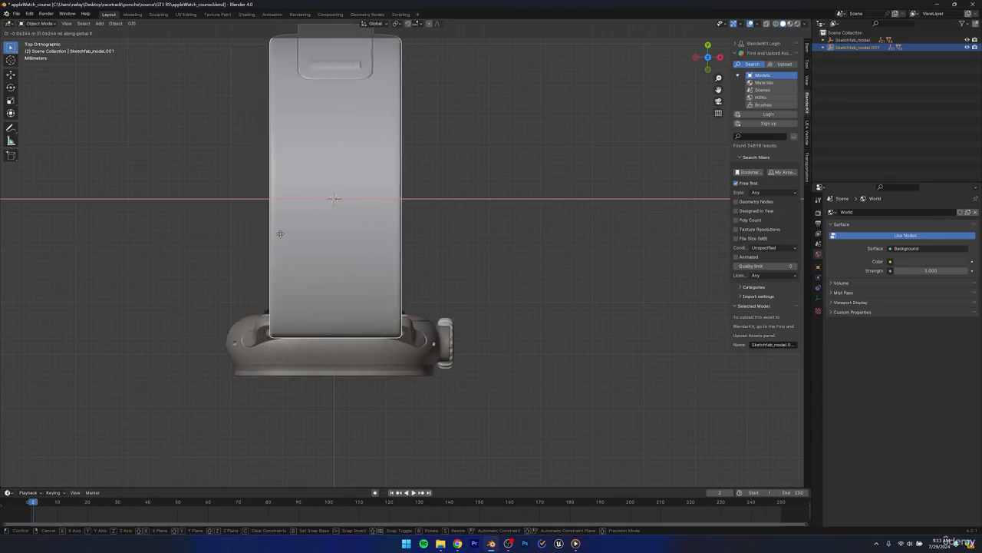
right_click(525, 224)
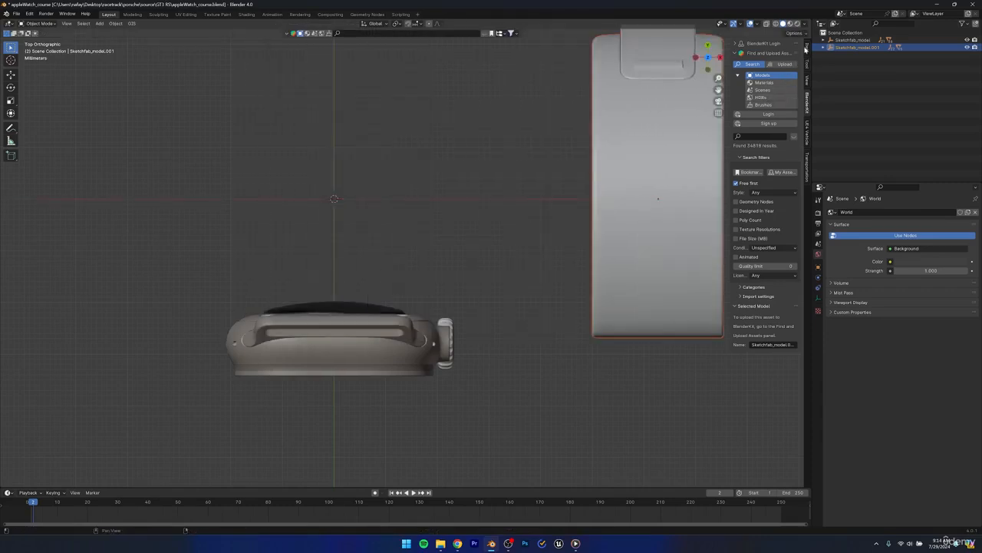
- Set the X location of Sketchfab_model.001 to 0 m so the band lines up with the watch case
click(808, 49)
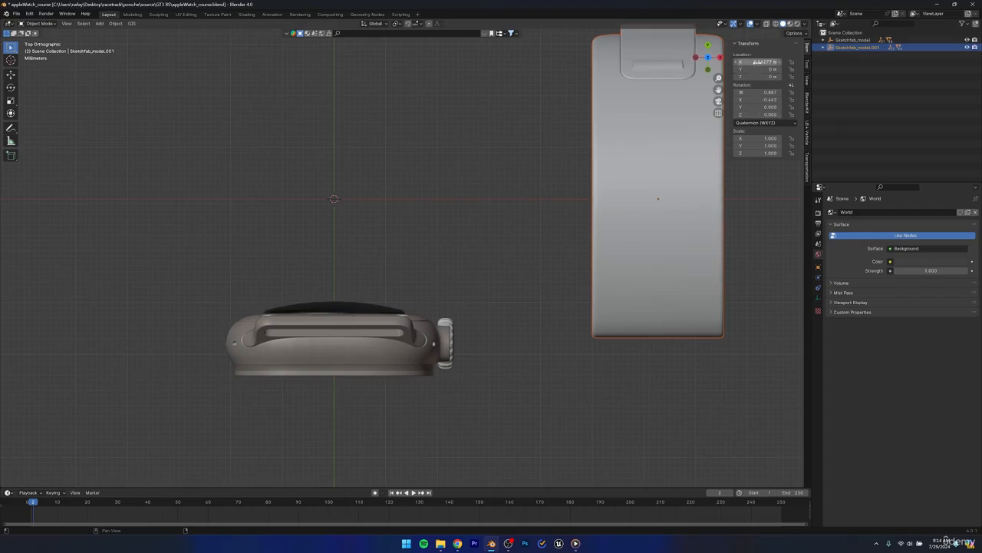
click(767, 63)
text(0)
key(Return)
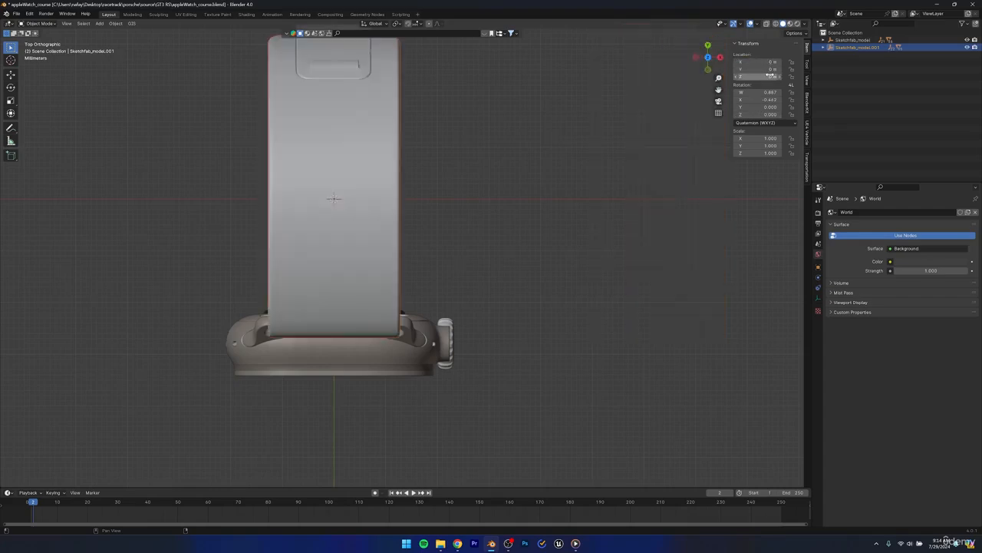
- Examine how the striped band fits the first watch's case in Material Preview shading
middle_drag(565, 274, 429, 244)
scroll(429, 244, up, 5)
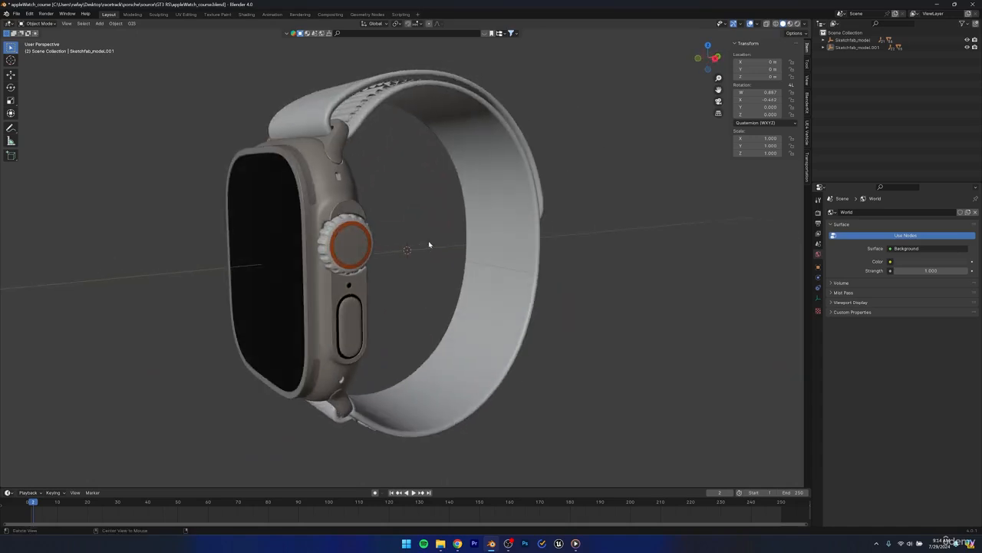
click(791, 24)
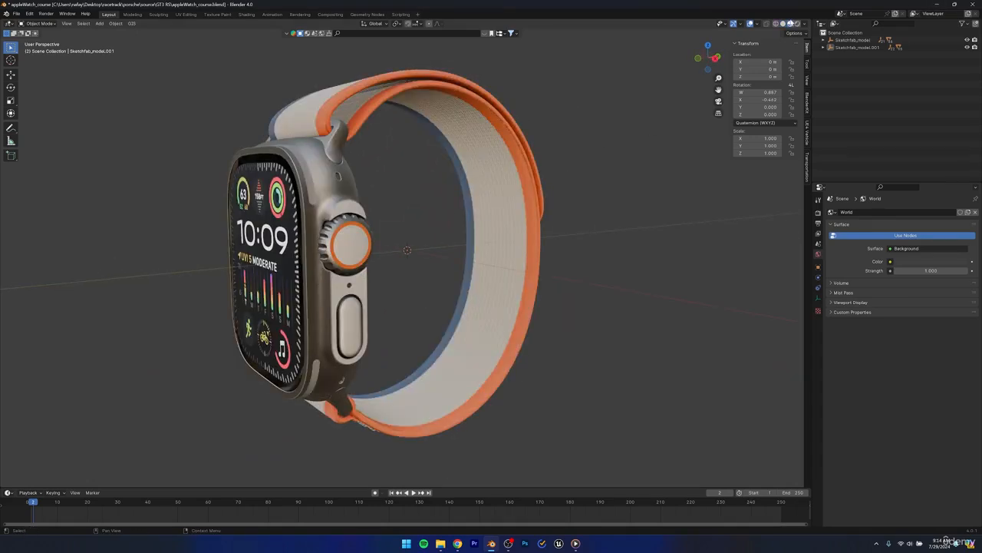
scroll(454, 293, down, 5)
scroll(418, 277, up, 4)
scroll(461, 265, down, 1)
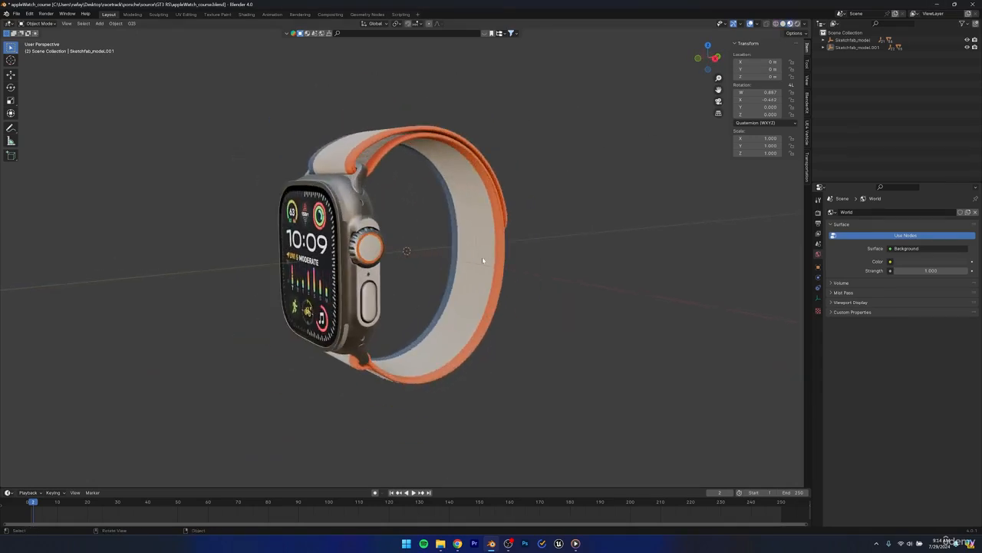
middle_drag(384, 270, 564, 272)
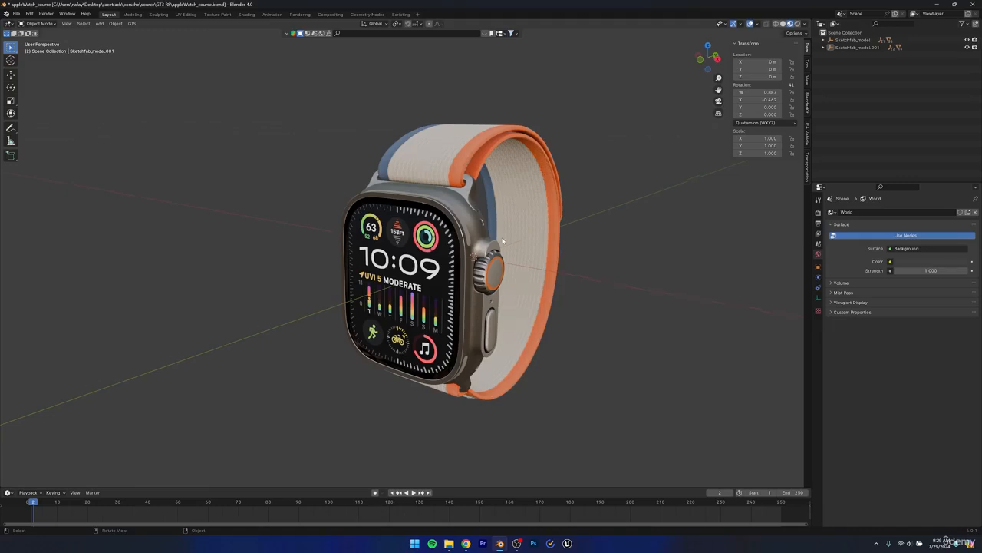
- Return the viewport to Solid shading and save the project file
scroll(503, 241, down, 5)
middle_drag(503, 241, 407, 278)
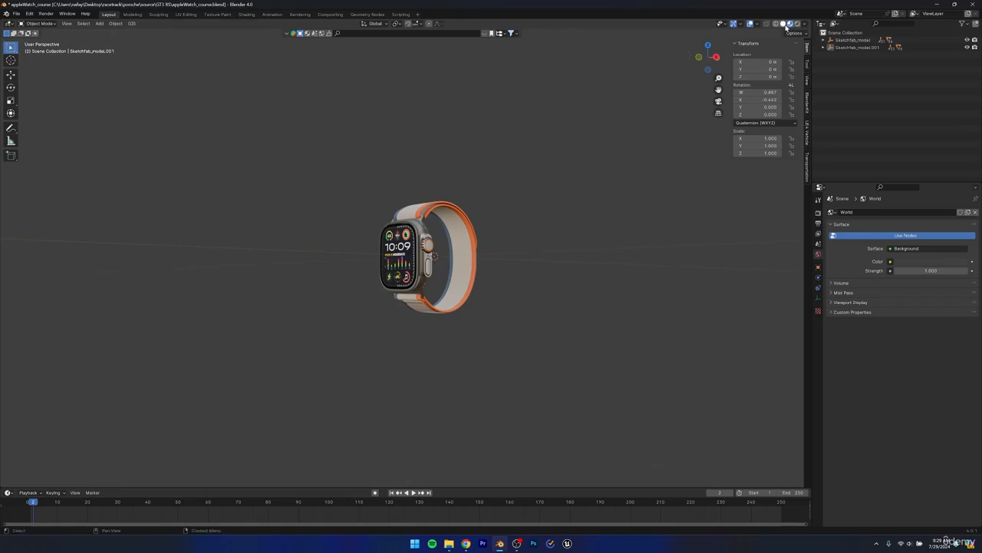
click(784, 24)
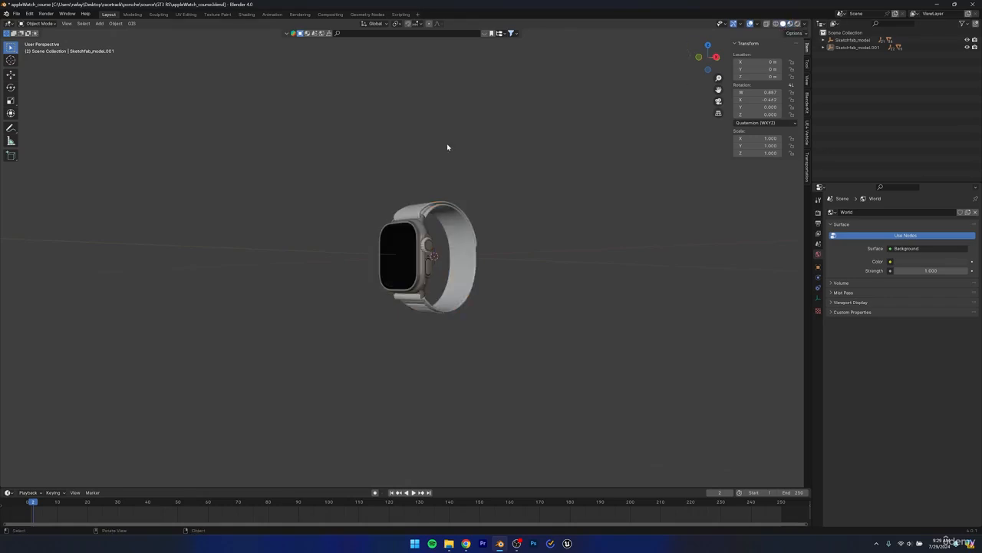
key(ctrl+s)
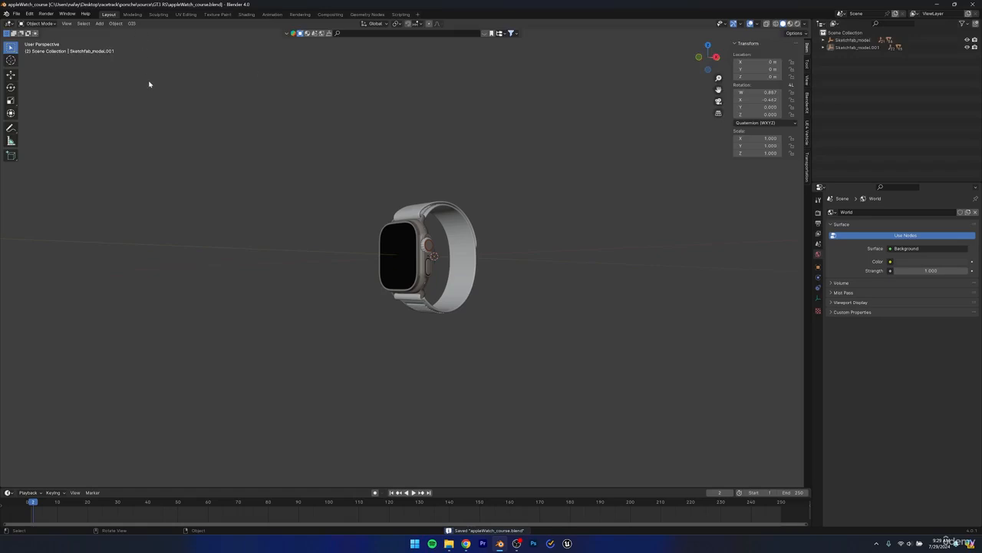
- Add a camera to the scene and look through it in the viewport
click(99, 23)
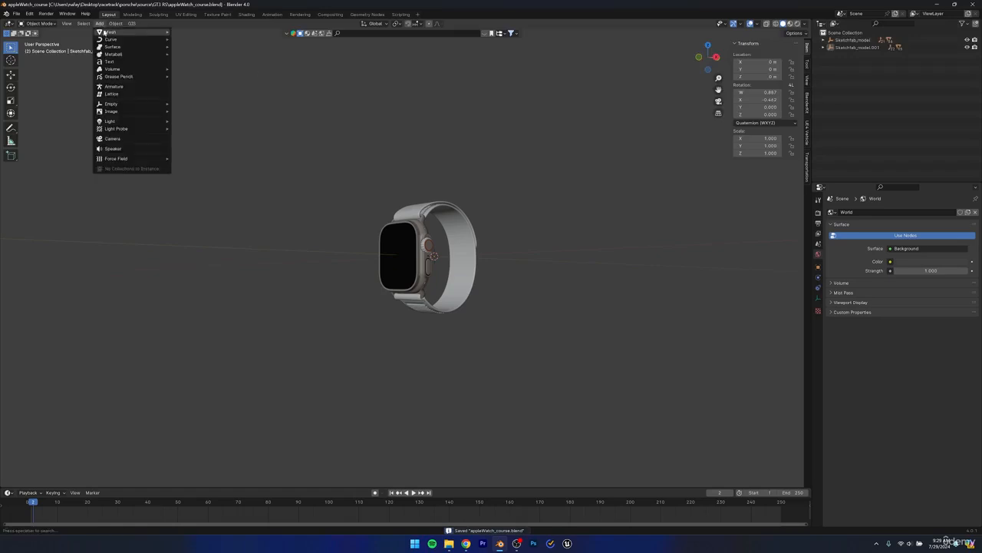
click(132, 140)
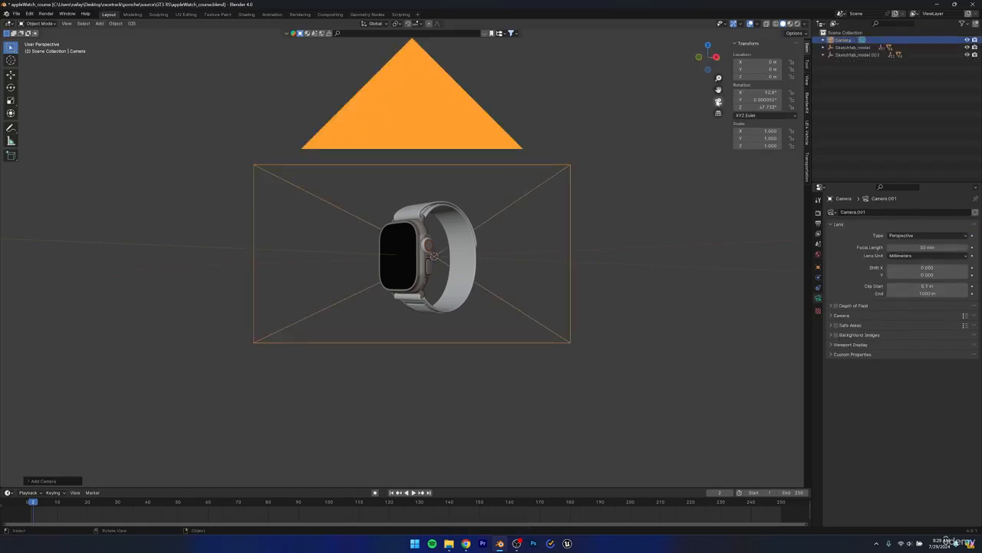
click(718, 101)
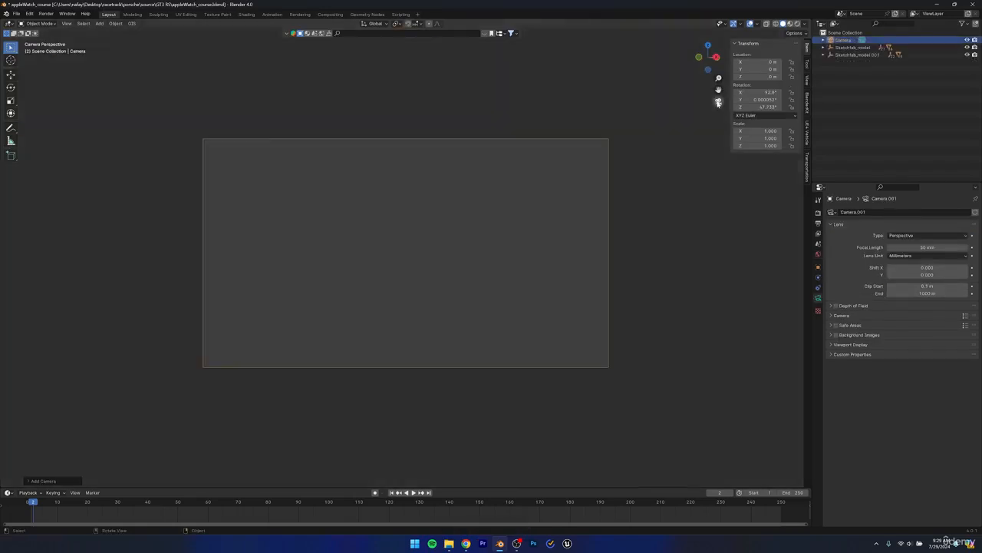
- Lock the camera to the view and frame the whole watch at a three-quarter angle inside the camera border
click(807, 79)
click(764, 136)
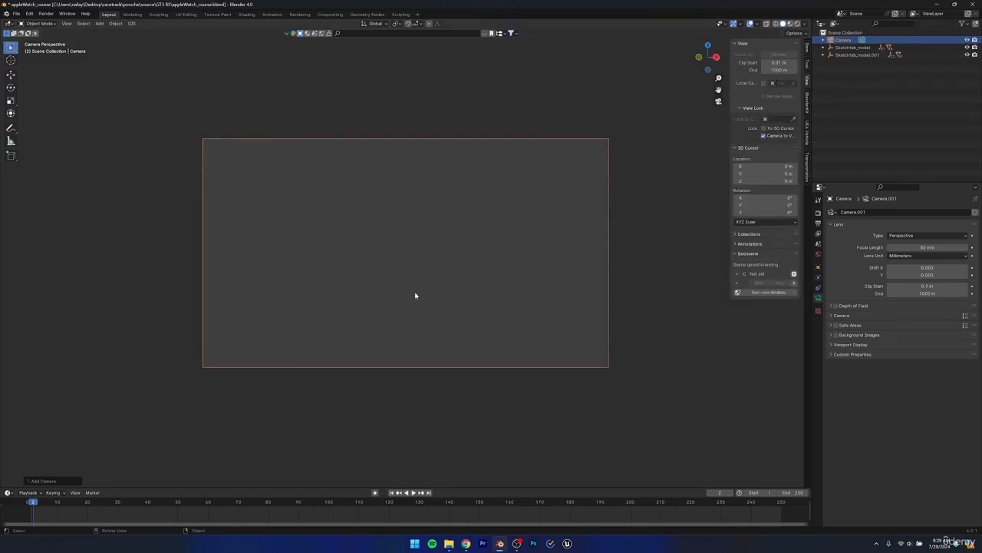
scroll(415, 294, up, 5)
scroll(416, 293, up, 4)
alt+drag(416, 287, 500, 272)
scroll(515, 266, down, 4)
scroll(444, 265, down, 3)
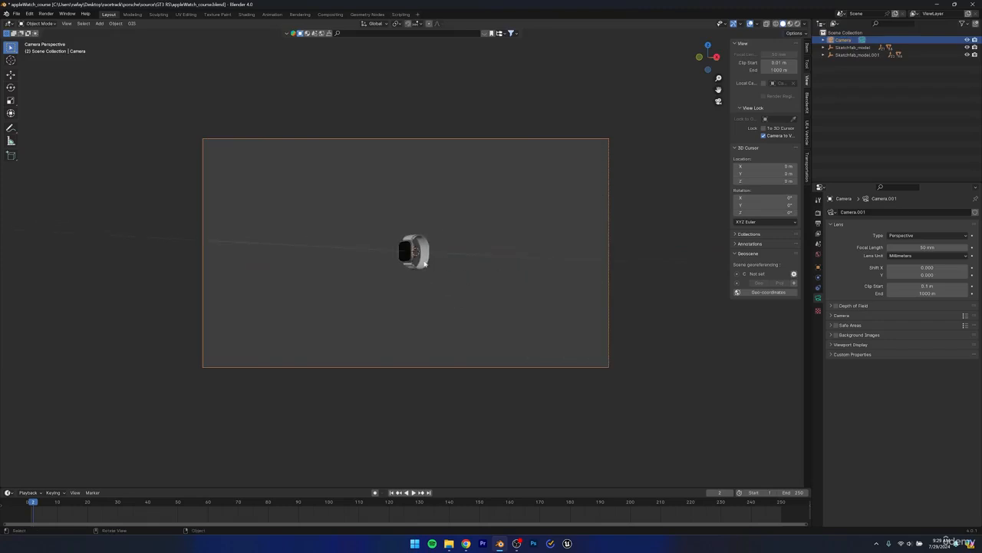
scroll(438, 261, up, 6)
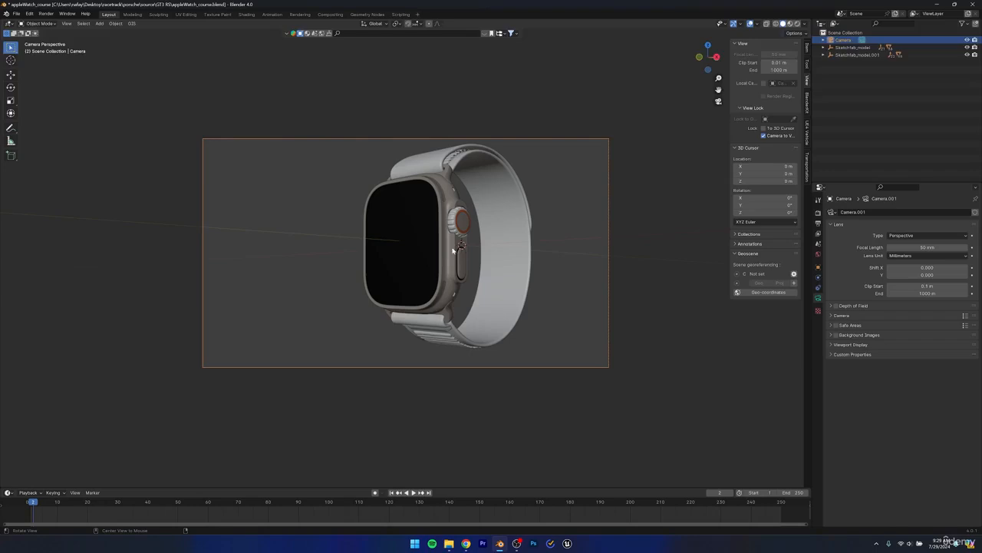
middle_drag(451, 250, 394, 262)
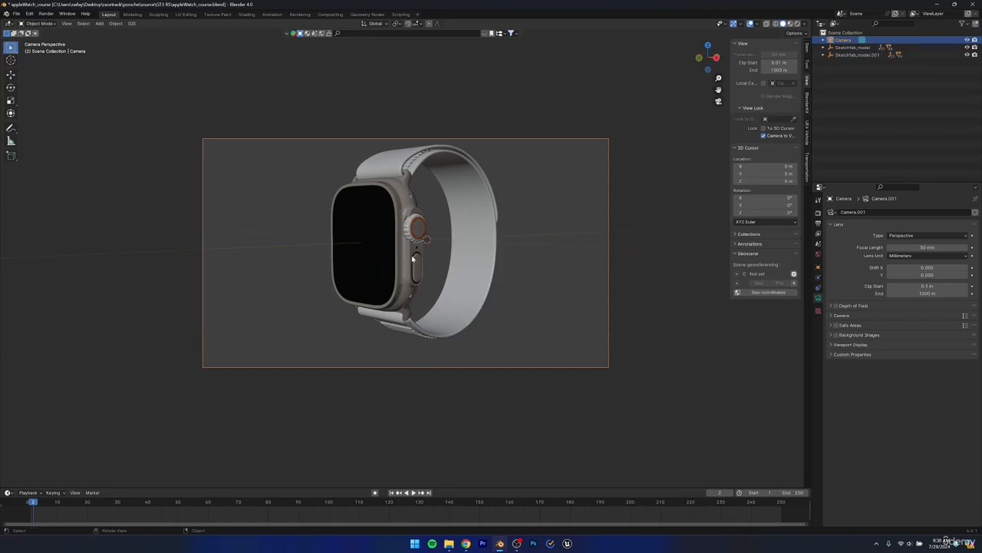
- Set the output resolution X to 1080 px for a square render format
click(818, 224)
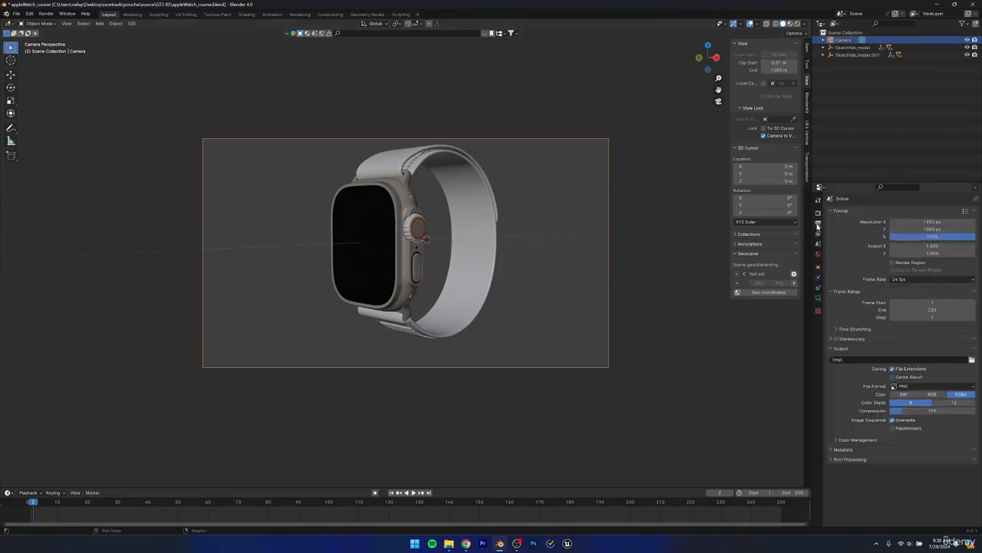
click(930, 221)
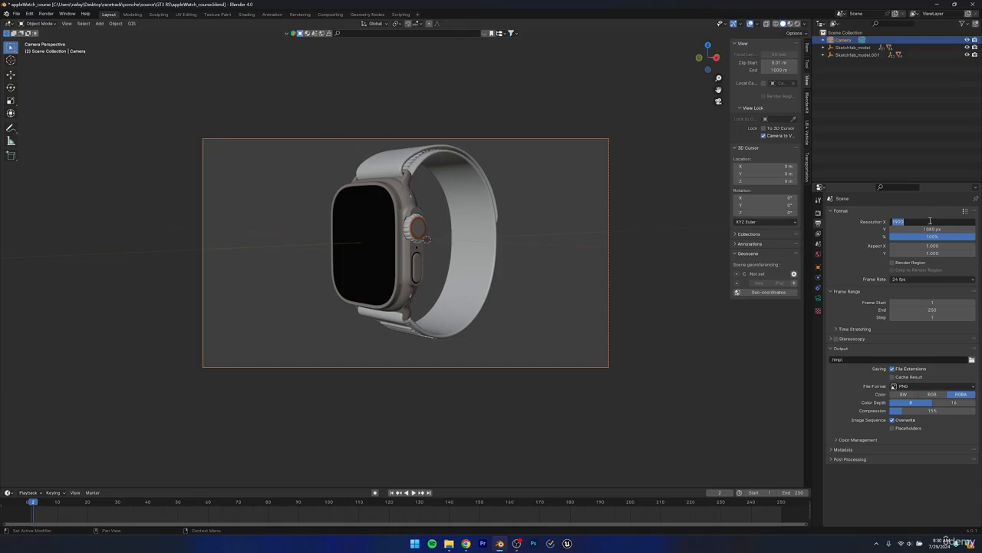
text(10)
key(Return)
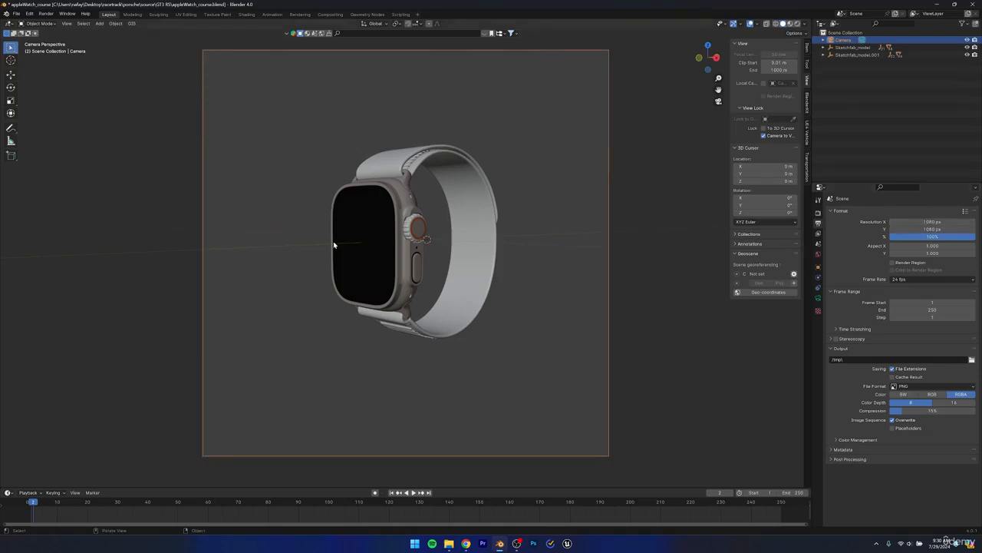
- Set the camera's focal length to 100 mm and reframe the complete watch within the square frame
click(818, 299)
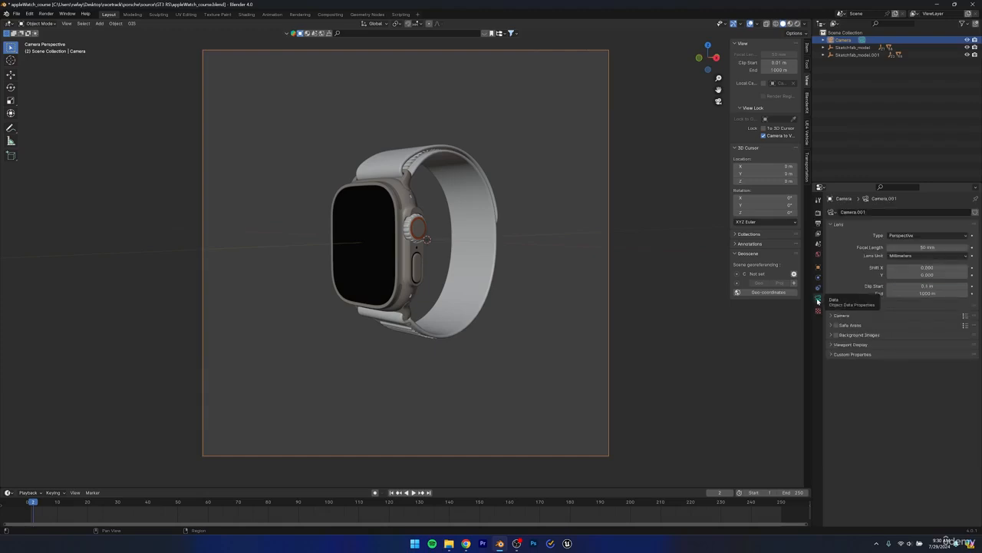
click(924, 247)
text(1)
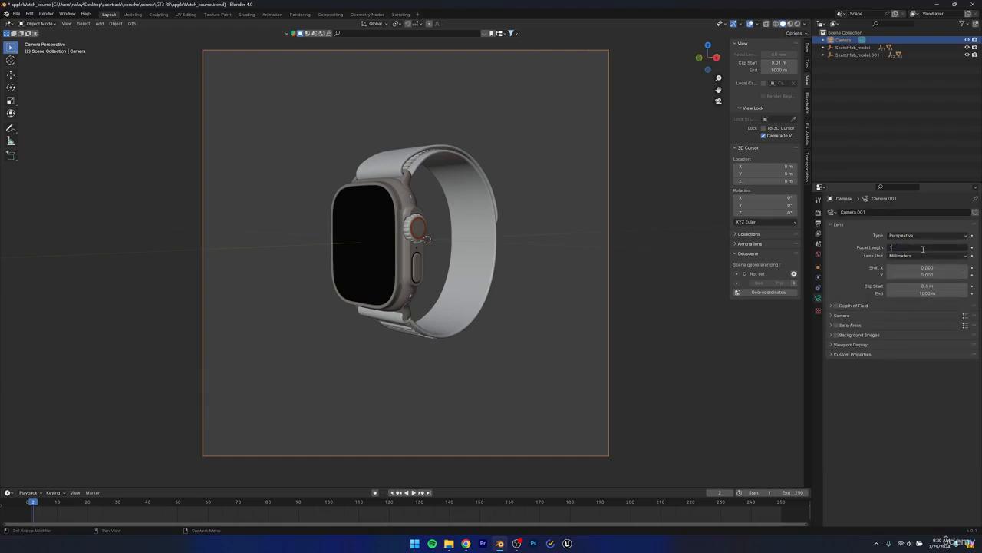
text(000)
key(Return)
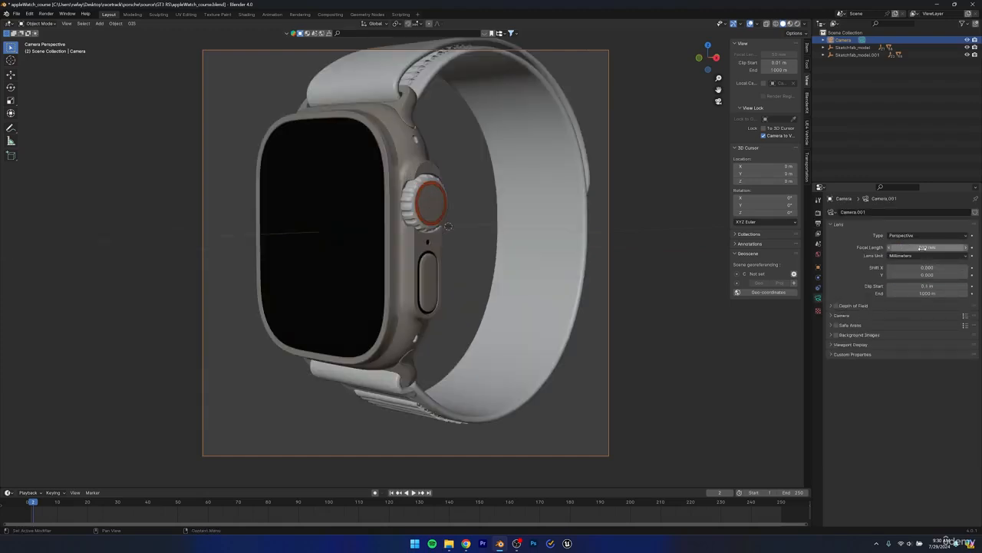
scroll(337, 329, down, 2)
middle_drag(357, 323, 401, 313)
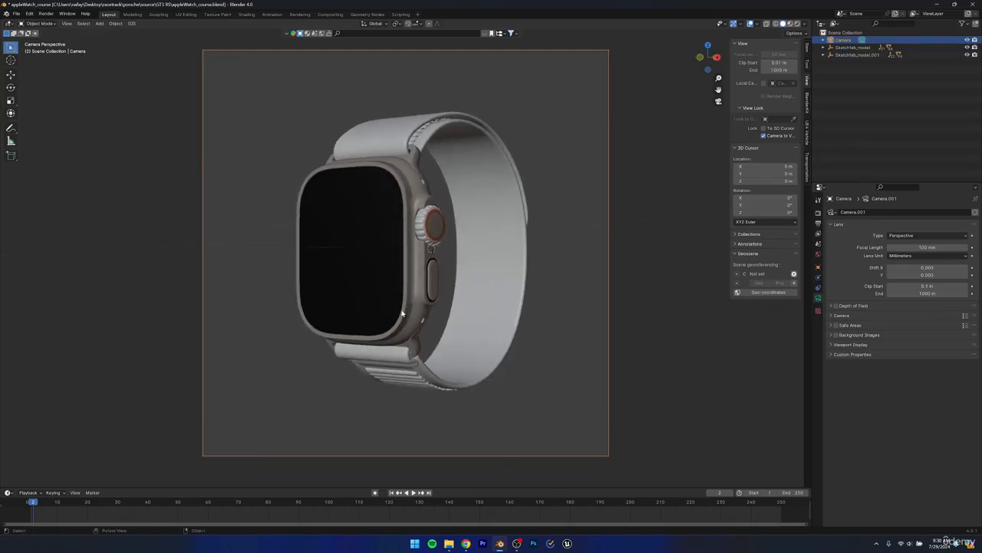
- Turn off the Camera to View lock so that view navigation leaves the camera in place
click(764, 136)
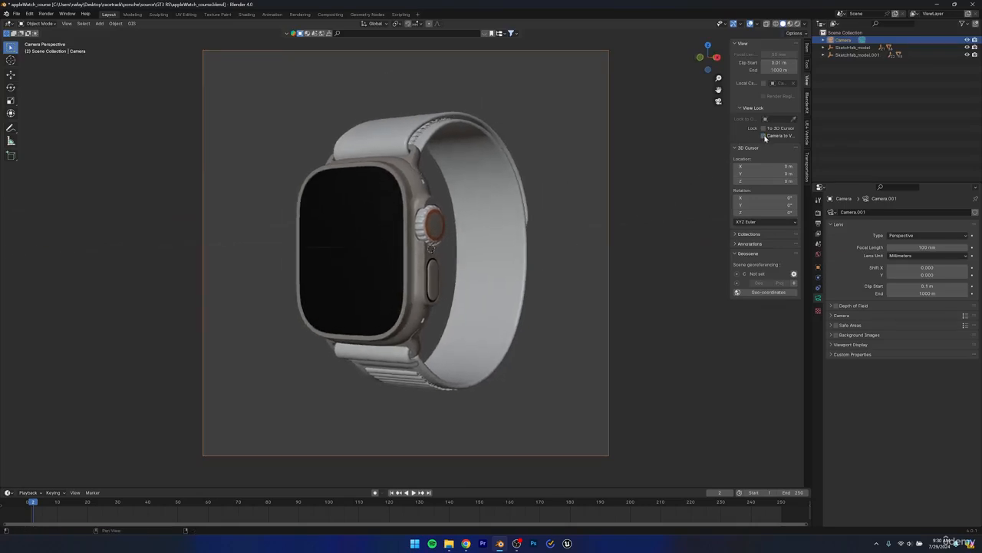
scroll(468, 283, down, 3)
scroll(468, 284, up, 1)
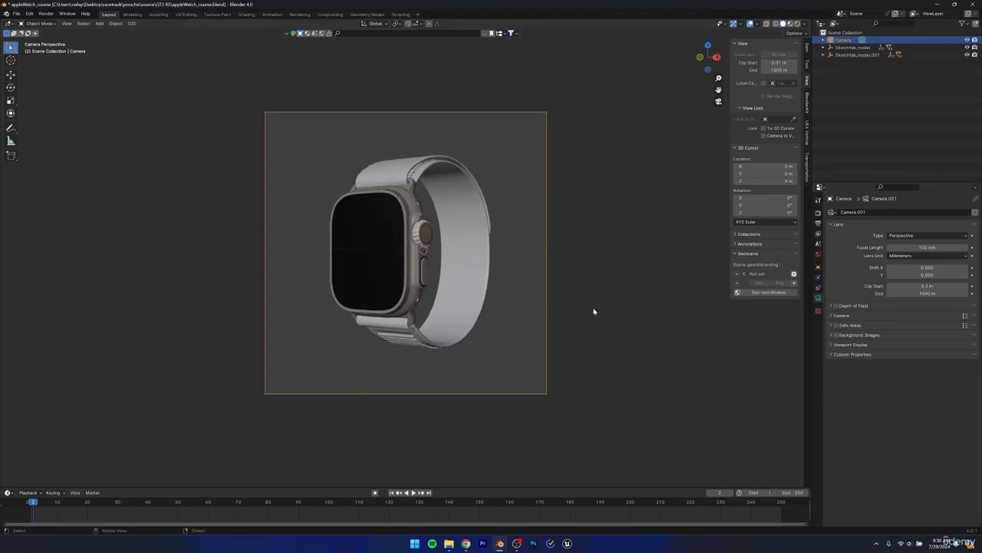
- Split the 3D viewport vertically into two side-by-side views and adjust their widths
right_click(811, 333)
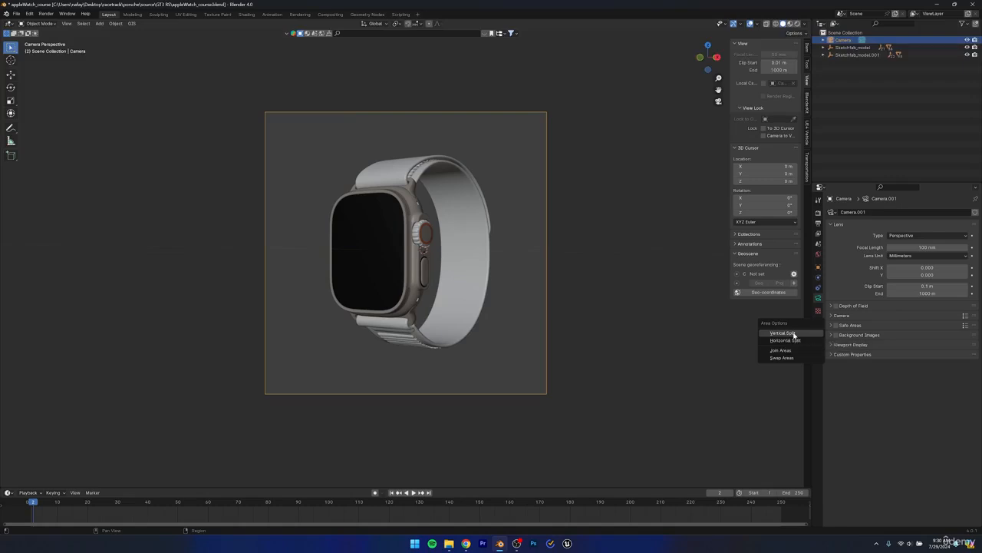
click(794, 335)
click(501, 314)
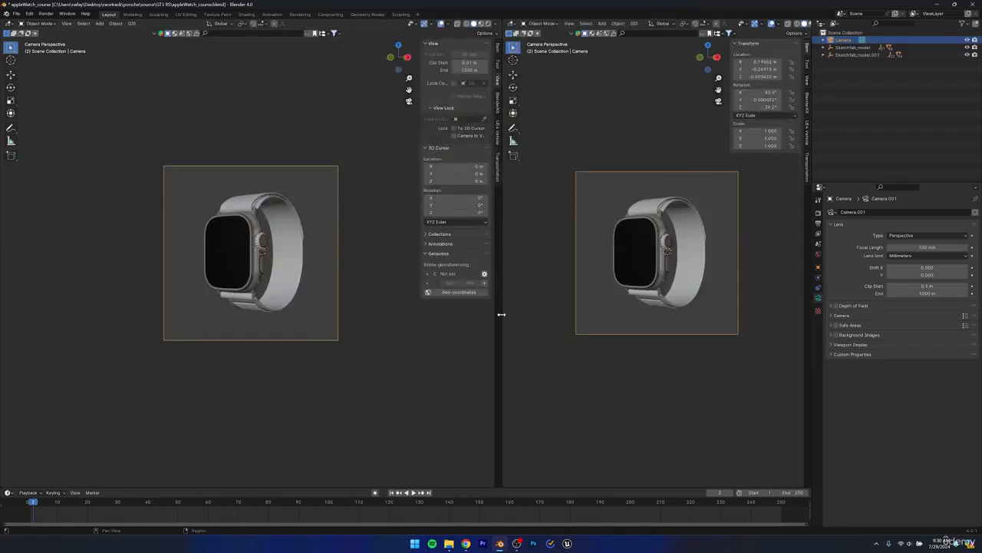
scroll(283, 301, up, 3)
shift+middle_drag(289, 277, 262, 279)
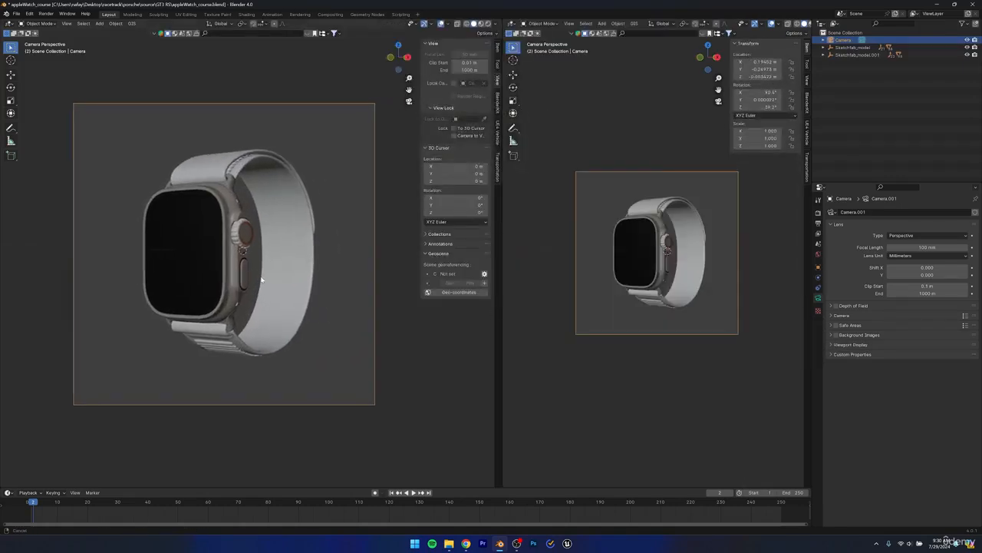
drag(504, 319, 418, 310)
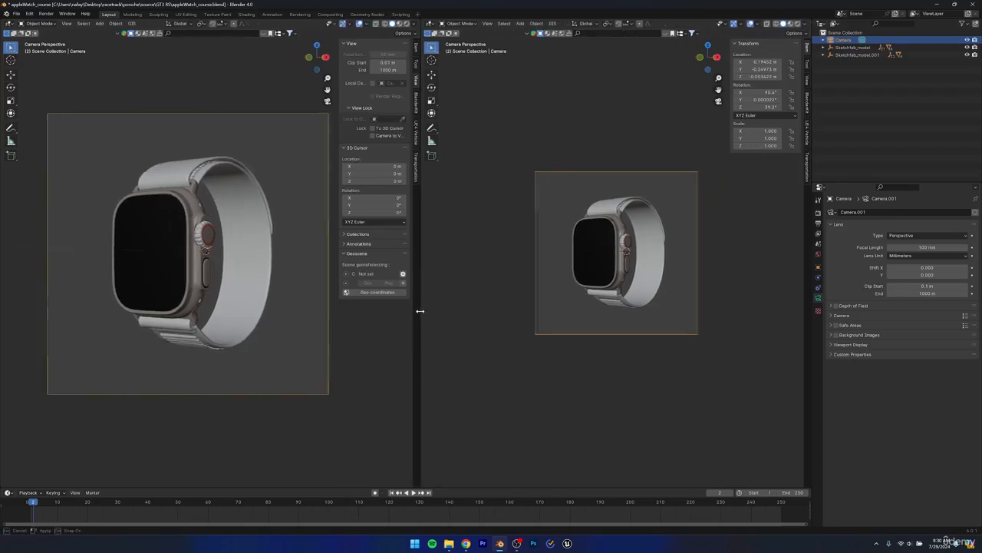
- Hide the sidebar and the overlays in the first viewport and fit the camera frame inside it
key(n)
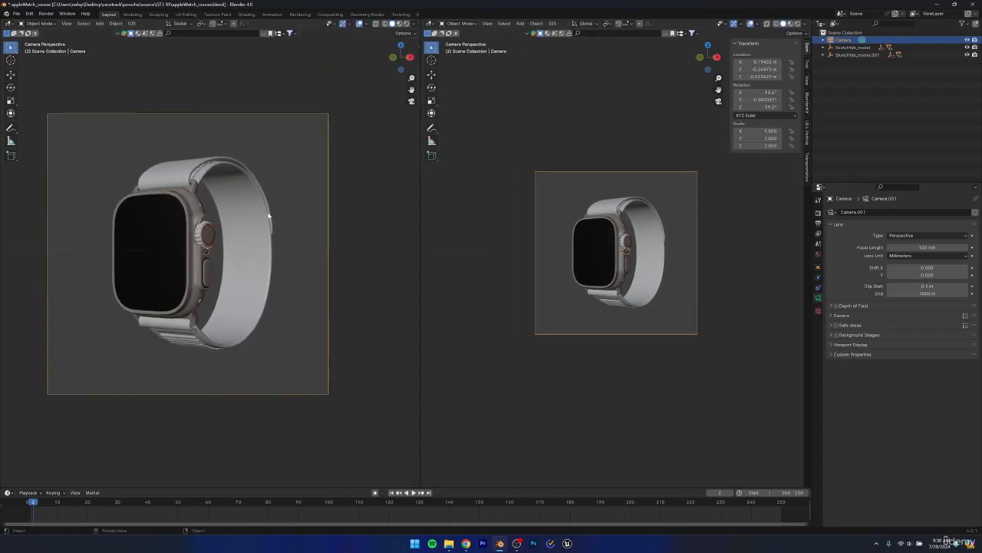
key(Home)
click(359, 24)
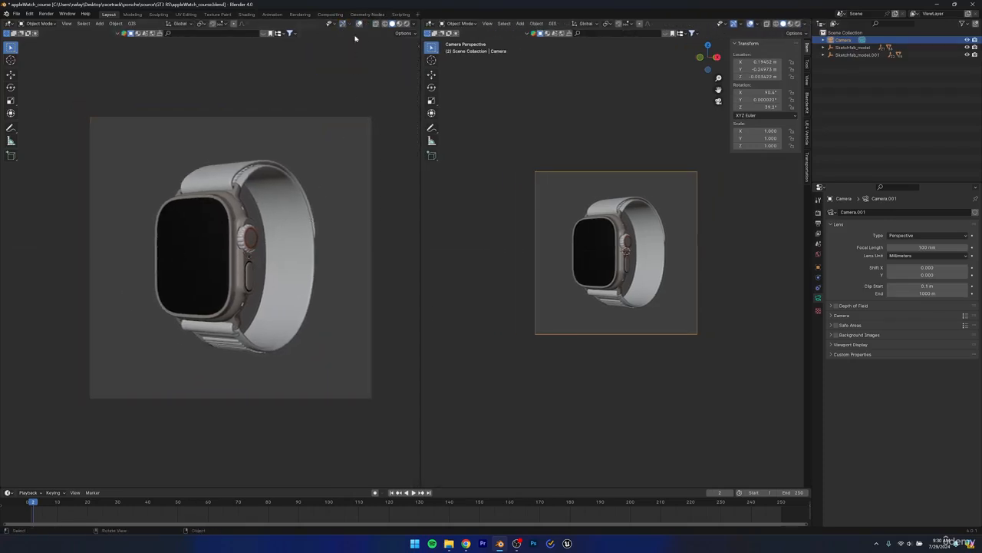
scroll(267, 216, up, 1)
shift+middle_drag(267, 215, 254, 212)
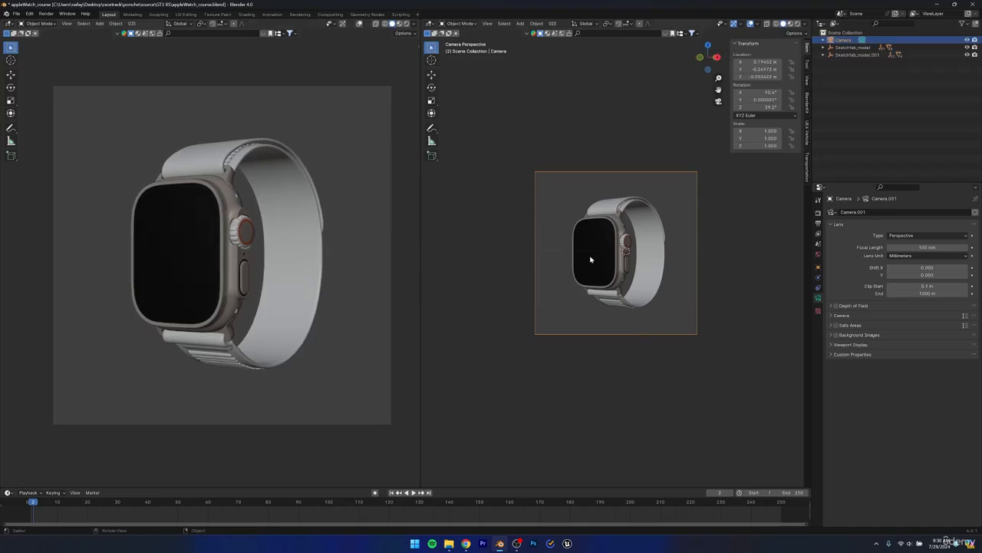
- Orbit the second viewport out of the camera view, narrow the camera viewport slightly, and save the project file
middle_drag(590, 259, 635, 195)
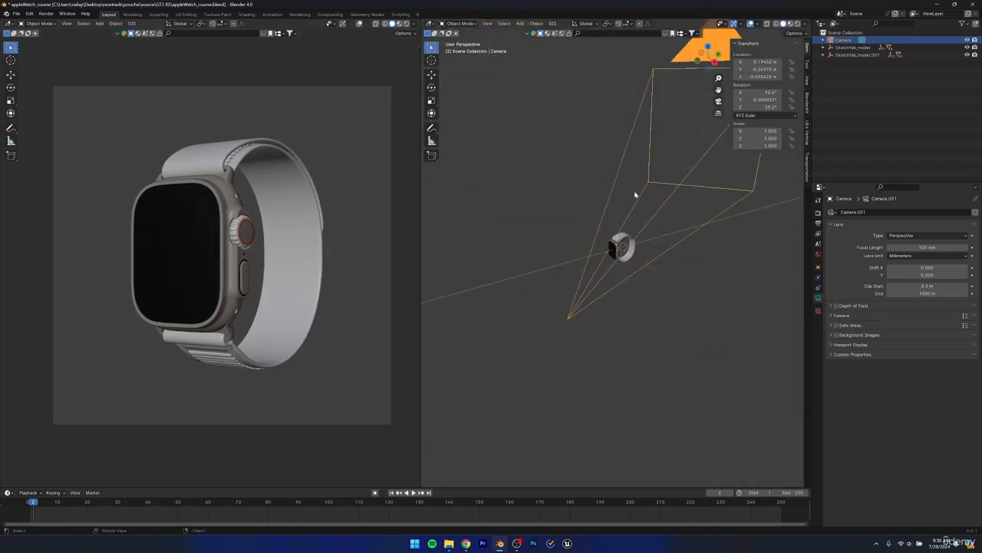
drag(415, 269, 392, 271)
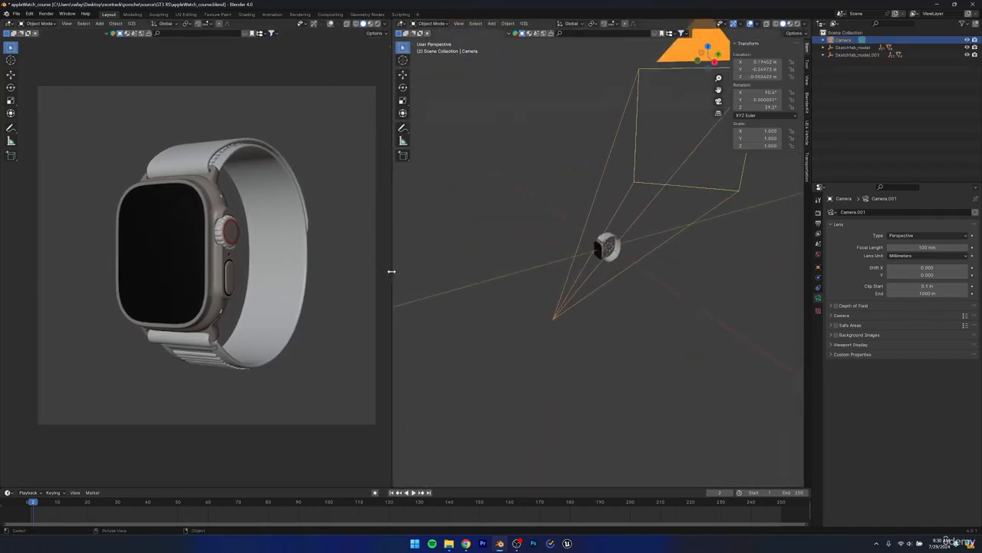
key(ctrl+s)
- Switch the camera viewport to Rendered shading and set the render engine to Cycles
click(377, 23)
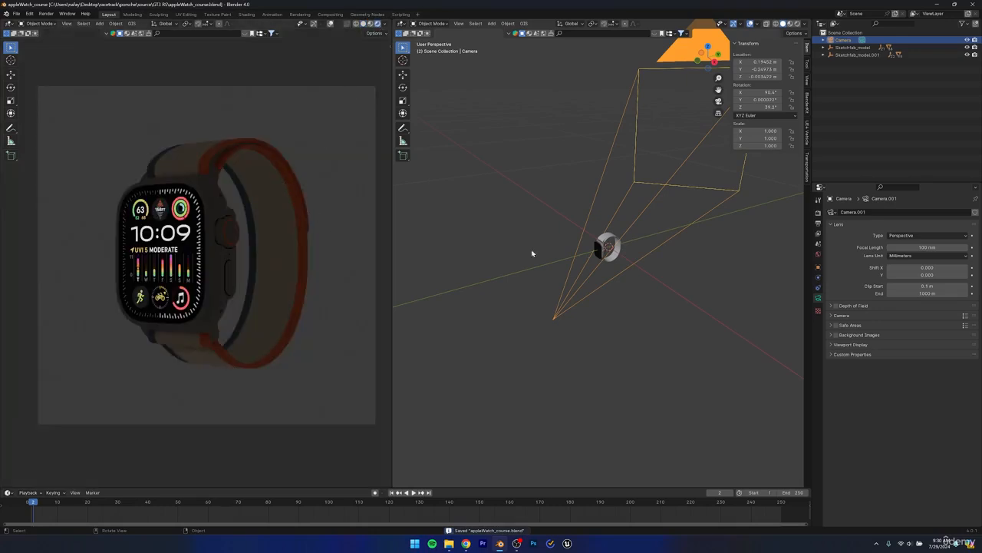
click(819, 212)
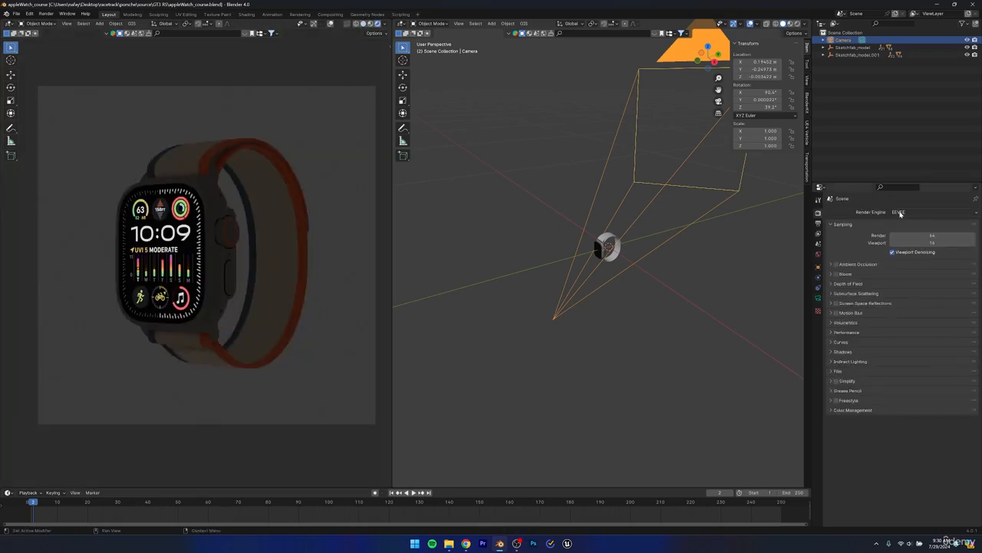
click(900, 213)
click(900, 237)
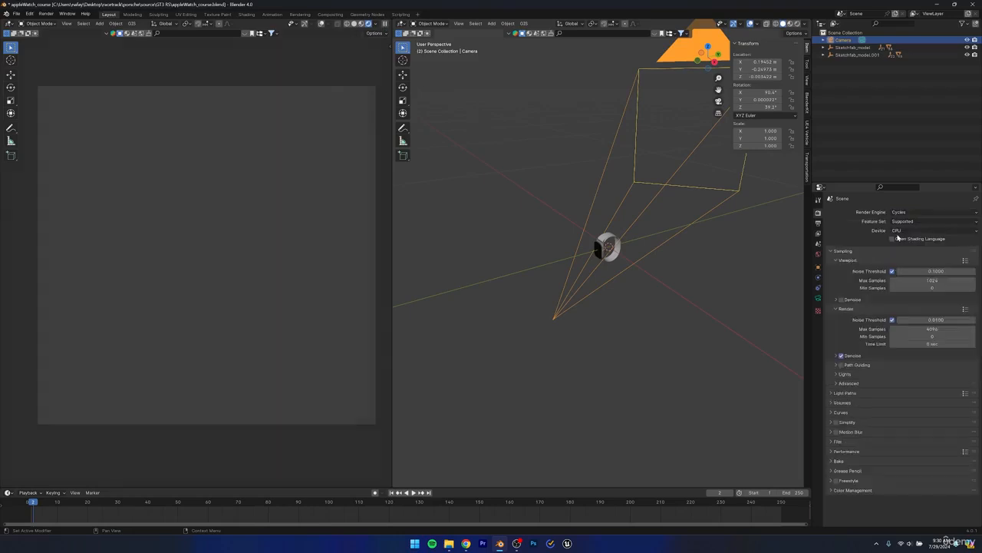
- Set the Cycles render device to GPU Compute and save the project file
click(899, 230)
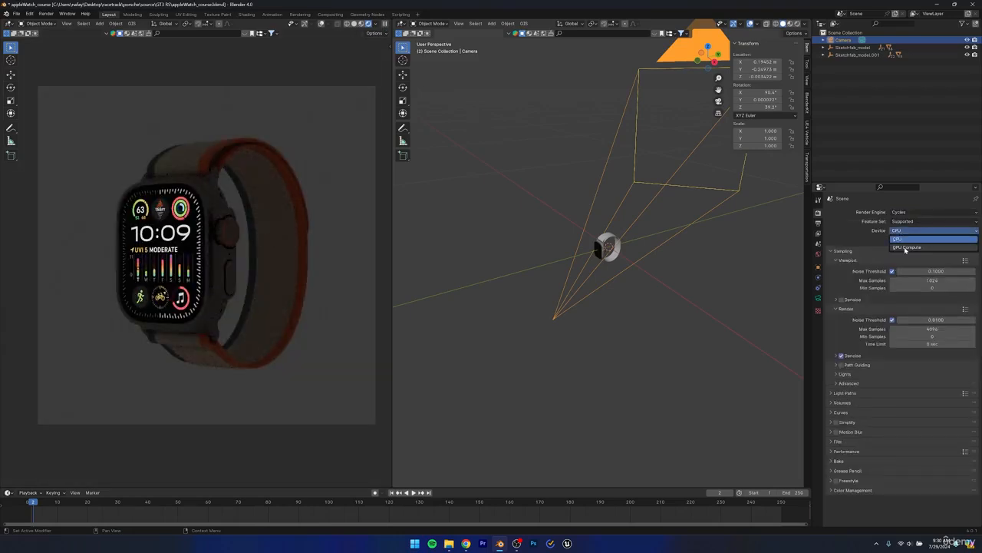
click(904, 250)
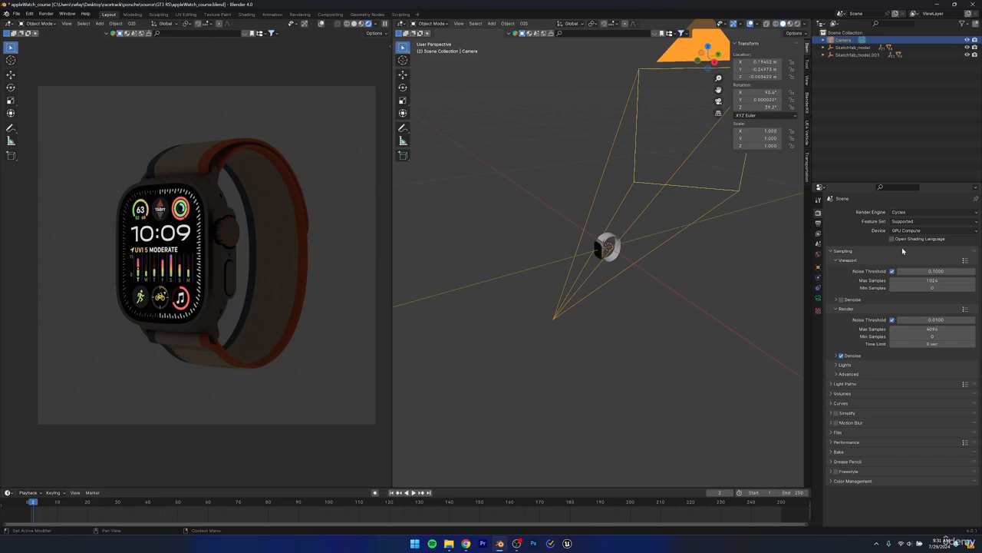
key(ctrl+s)
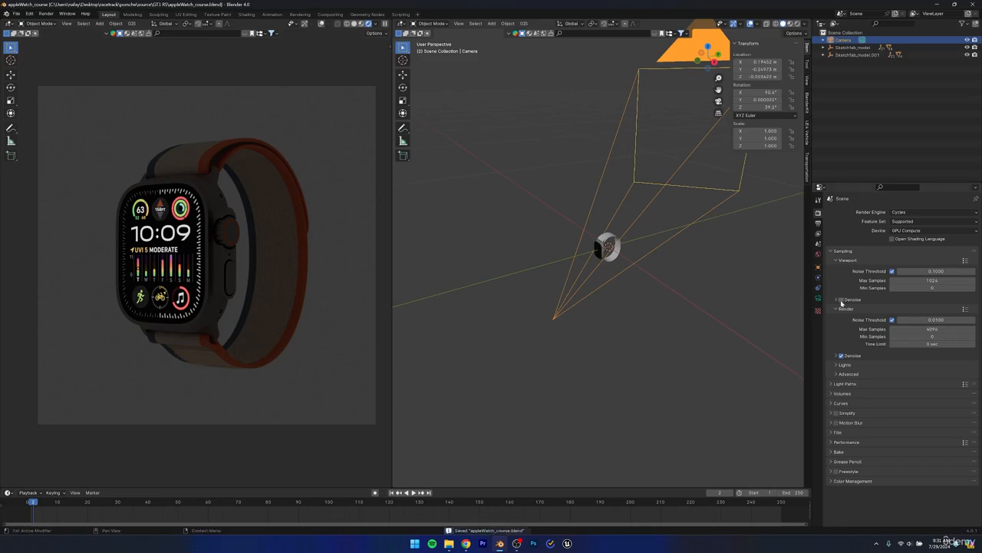
- Enable viewport Denoise and disable the viewport Noise Threshold in the sampling settings, and save the file
click(841, 299)
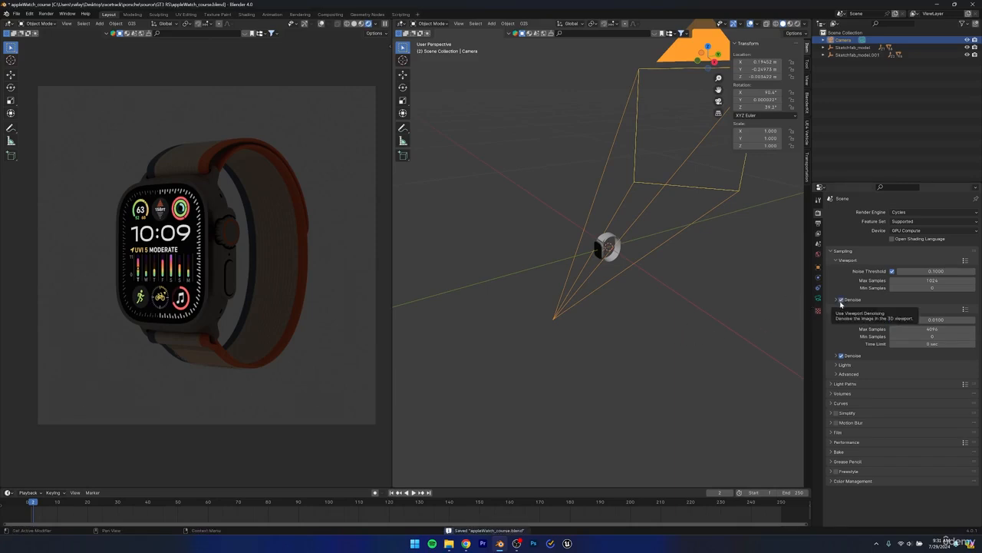
click(891, 271)
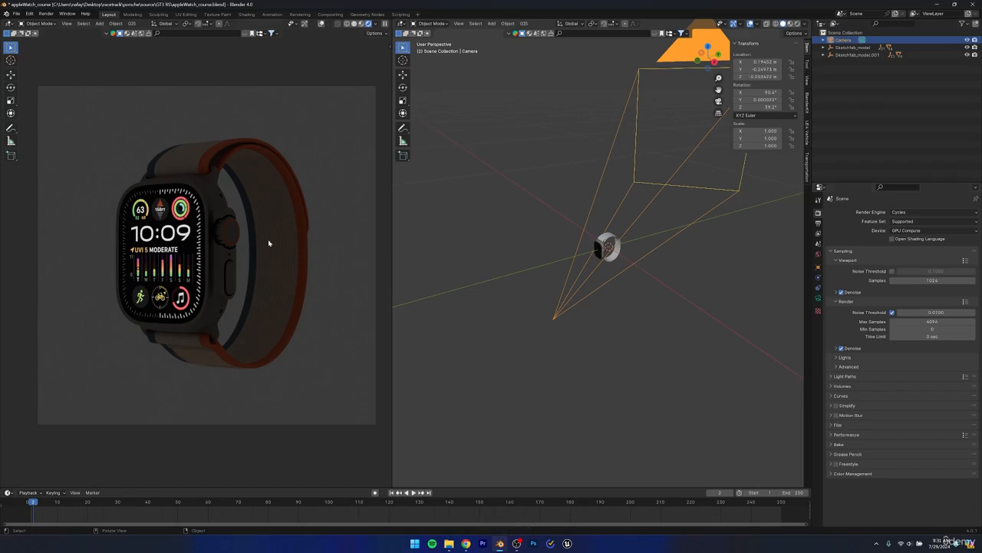
key(ctrl+s)
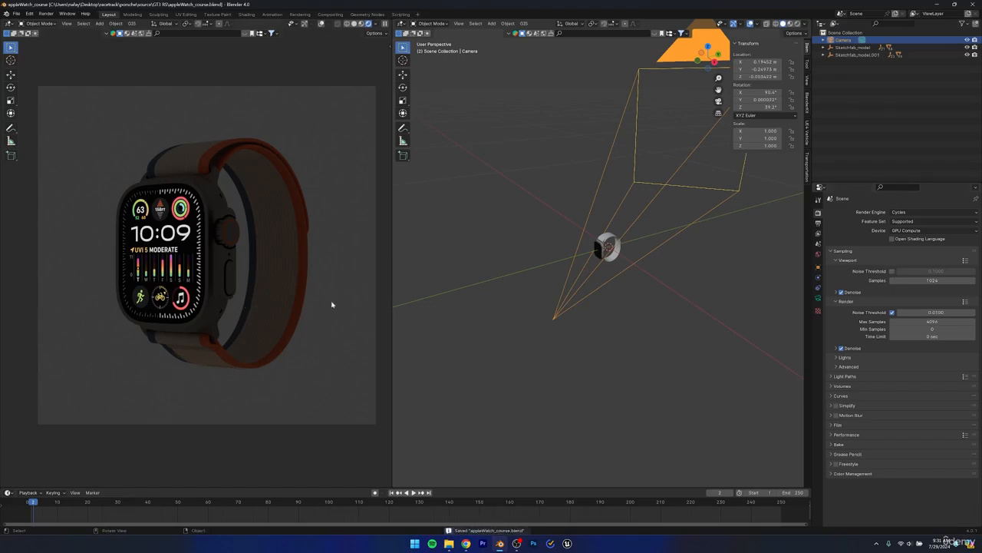
- Darken the world background color to black and save the project file
click(819, 254)
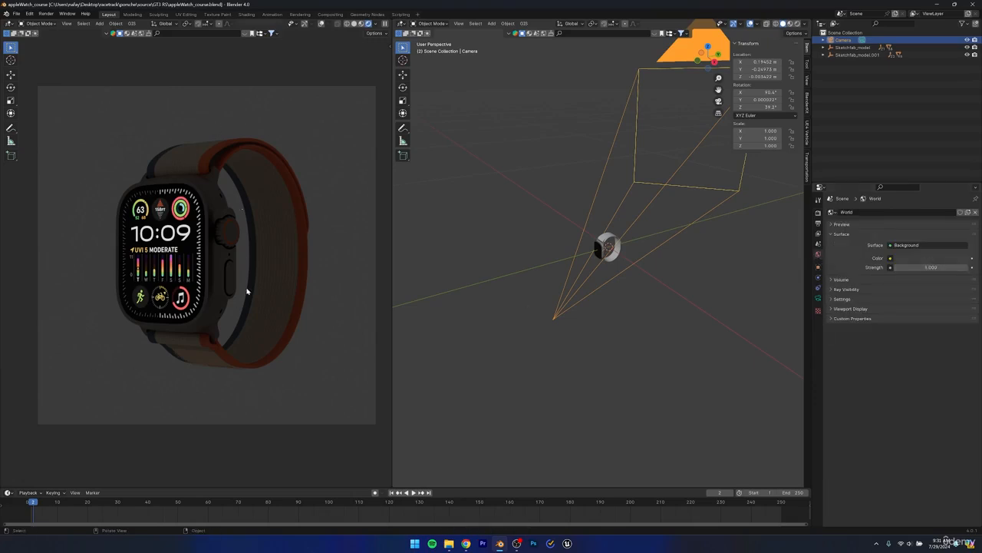
click(906, 259)
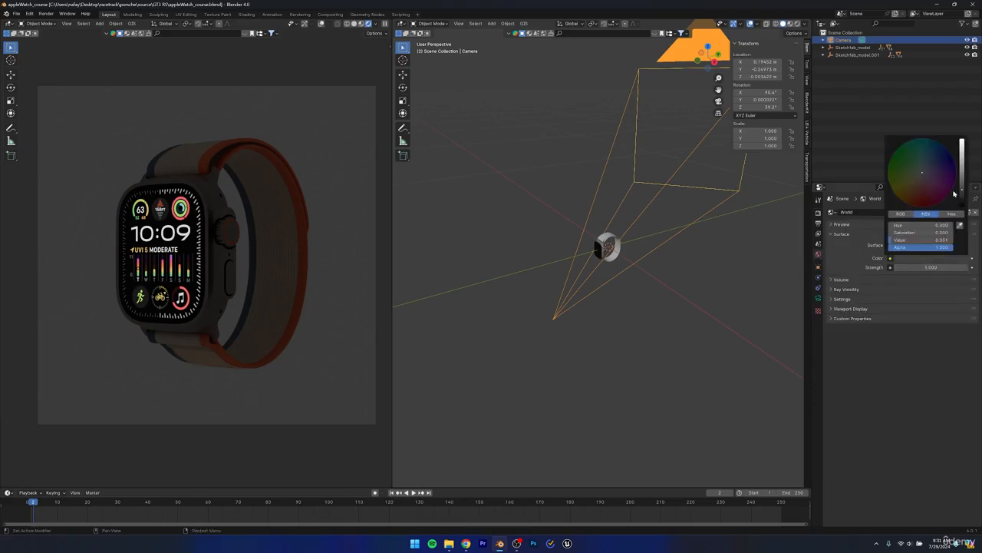
drag(965, 189, 964, 196)
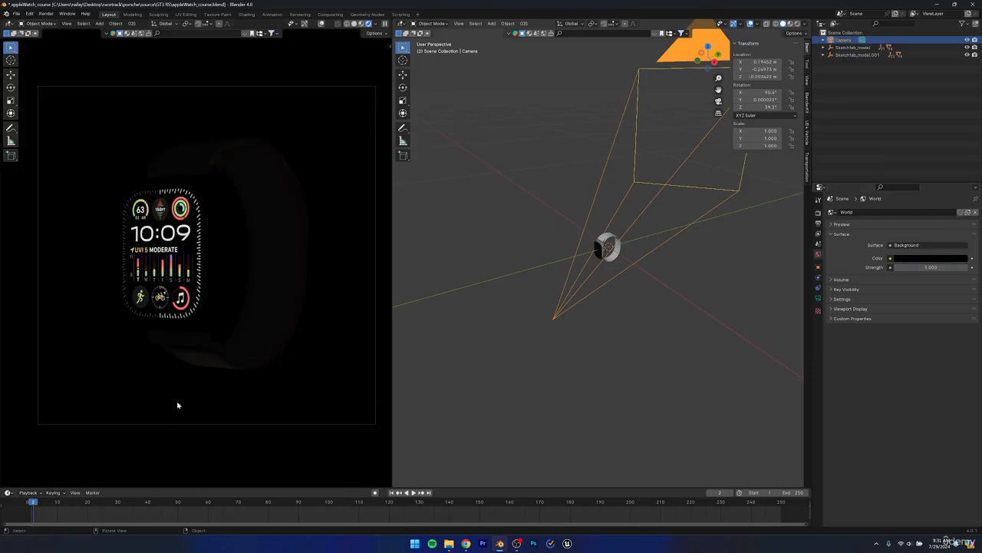
click(177, 404)
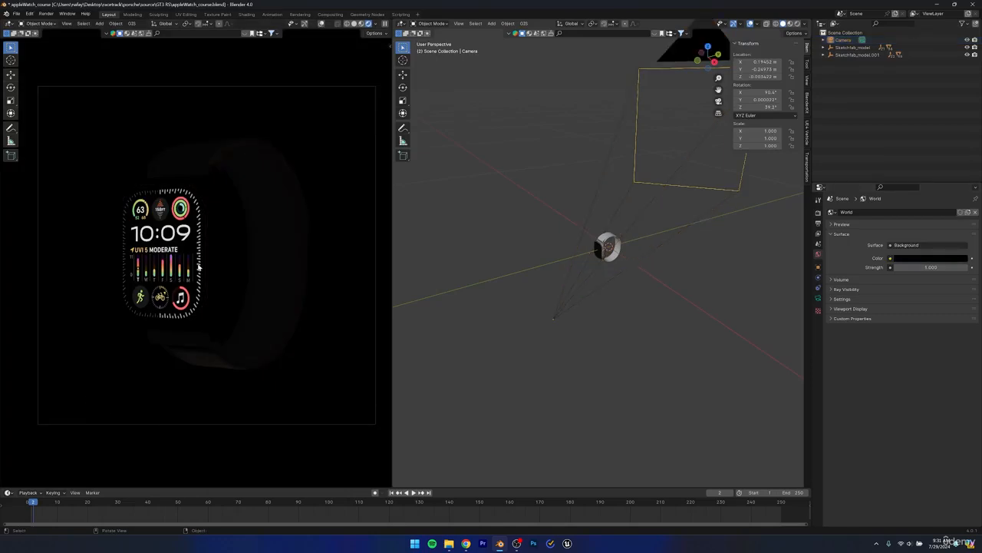
key(ctrl+s)
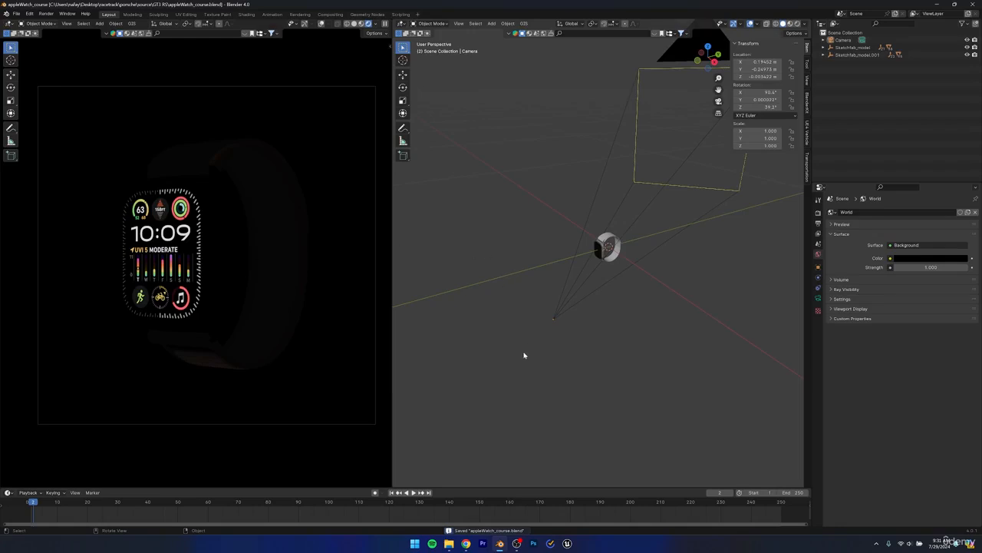
- Add an area light to the scene at the watch's location
middle_drag(524, 355, 622, 295)
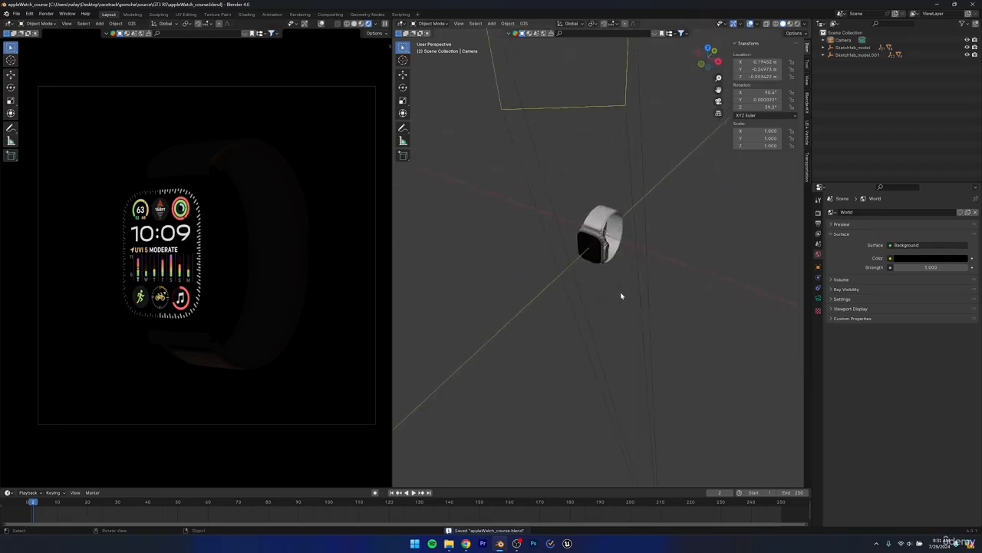
click(491, 23)
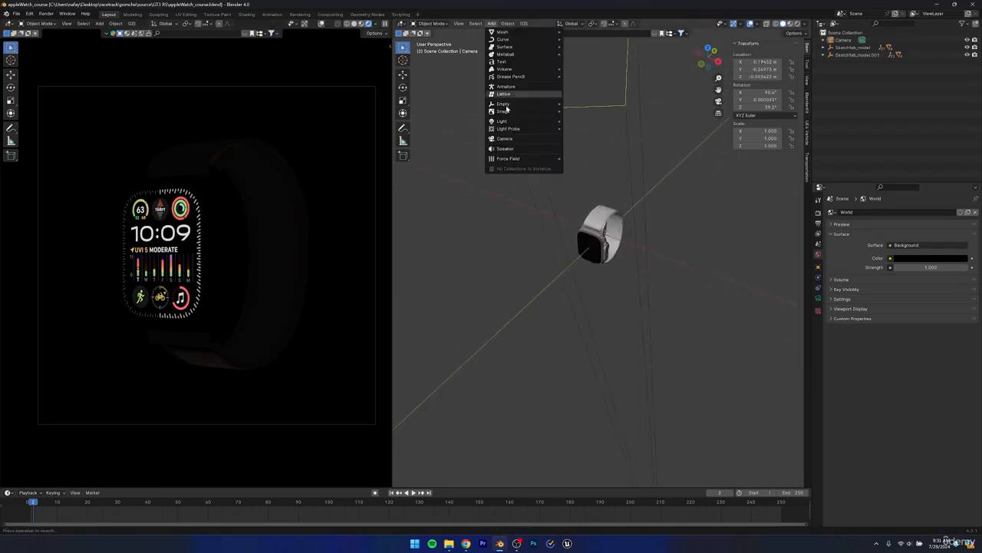
mouse_move(507, 120)
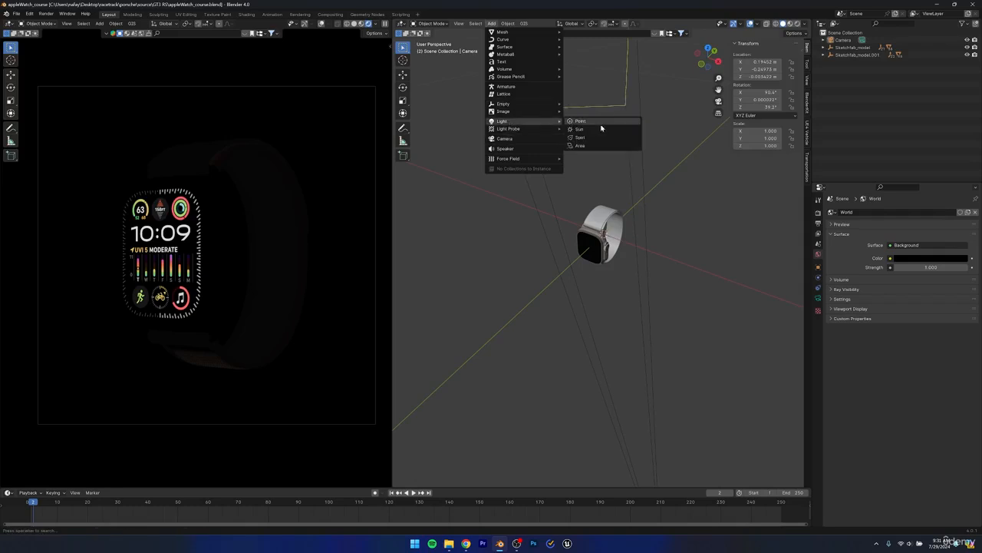
click(581, 146)
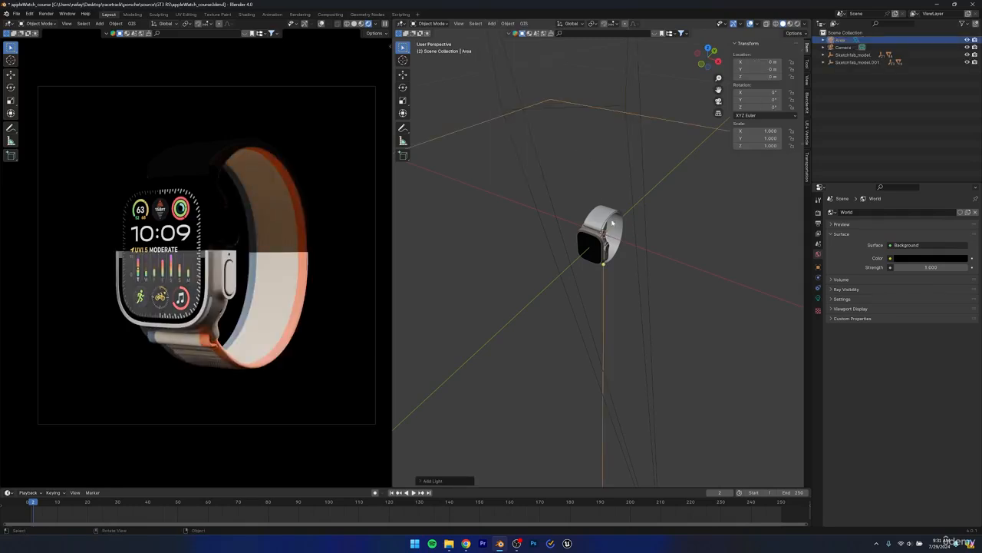
- Scale the area light down uniformly to about 0.183, slightly larger than the watch
scroll(722, 243, down, 4)
scroll(710, 242, up, 2)
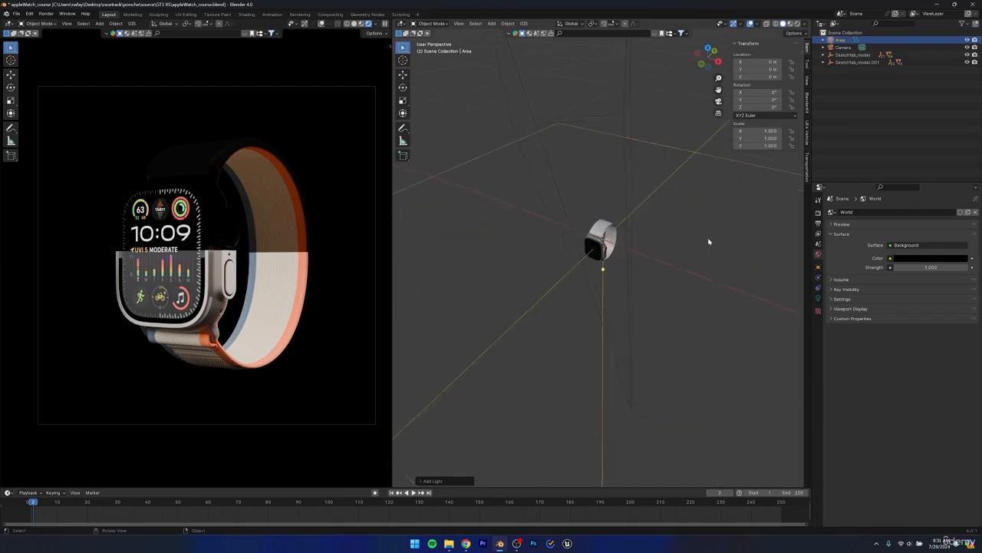
key(s)
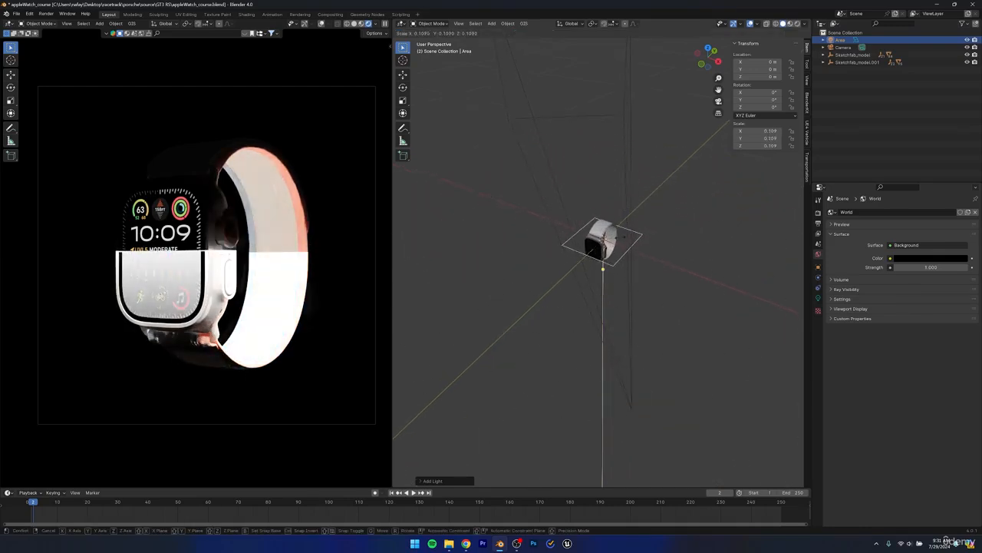
click(624, 240)
middle_drag(599, 259, 612, 274)
key(s)
click(678, 198)
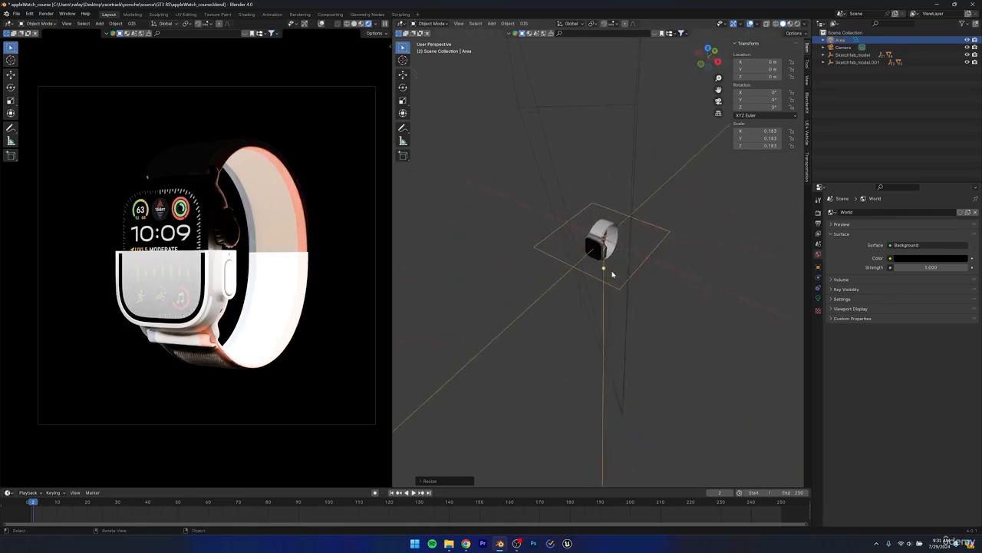
- Move the area light along the X axis to about 0.29 m, beside the watch
key(g)
key(x)
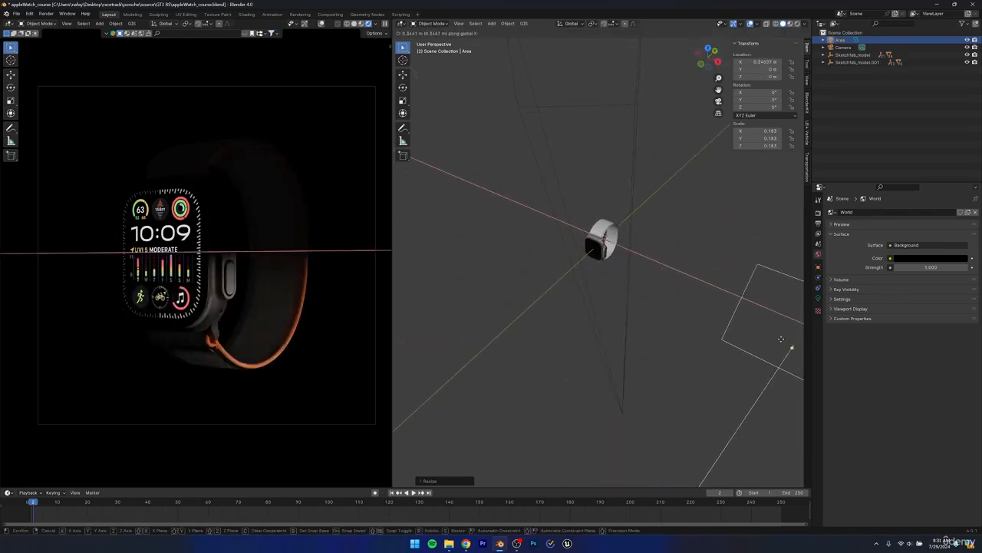
click(754, 333)
- Rotate the area light -90° about the X axis so it stands upright
middle_drag(755, 333, 553, 305)
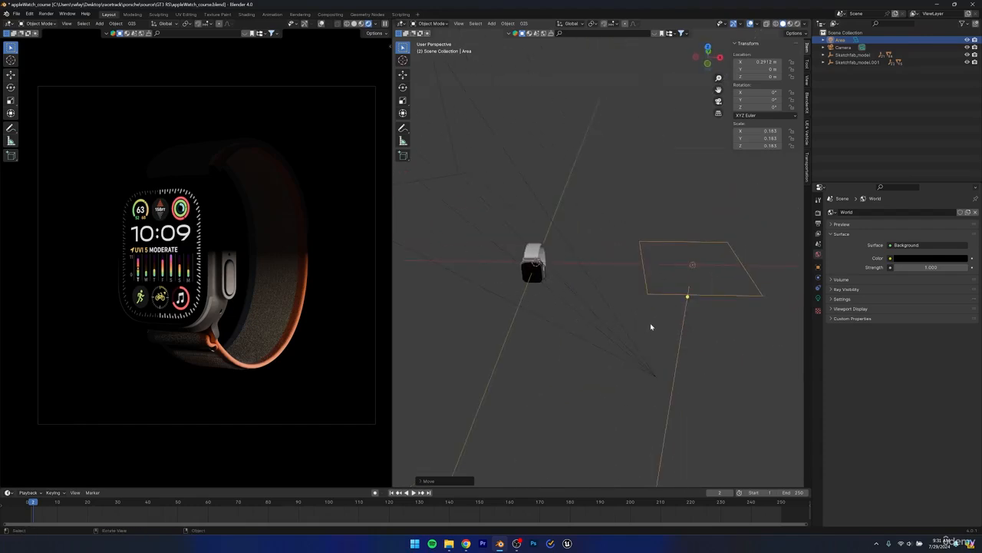
text(rx)
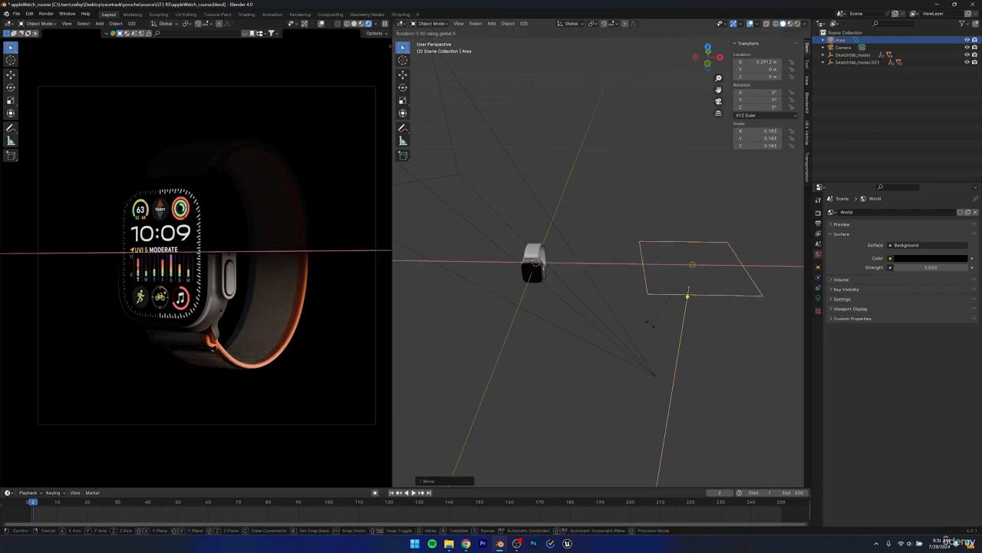
text(90)
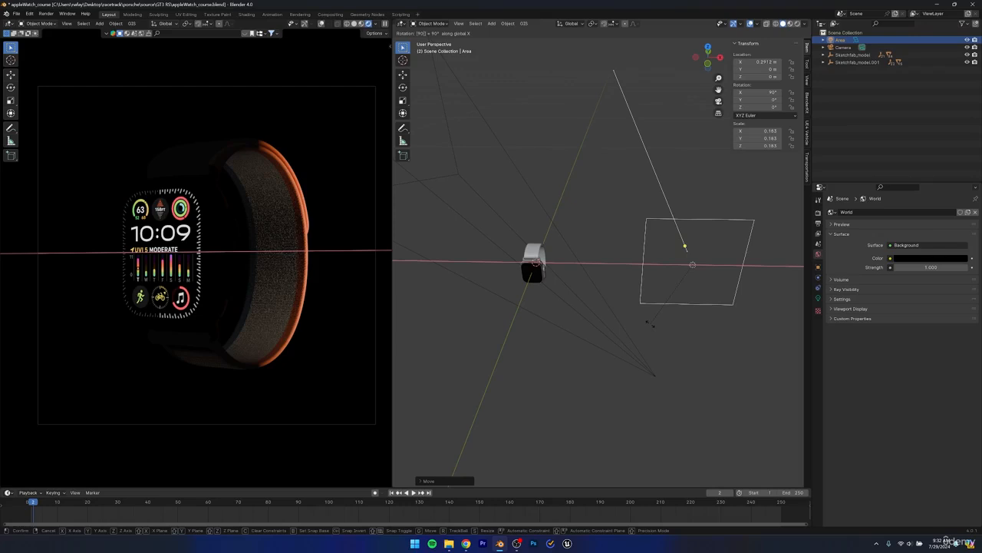
key(BackSpace)
key(BackSpace)
text(-90)
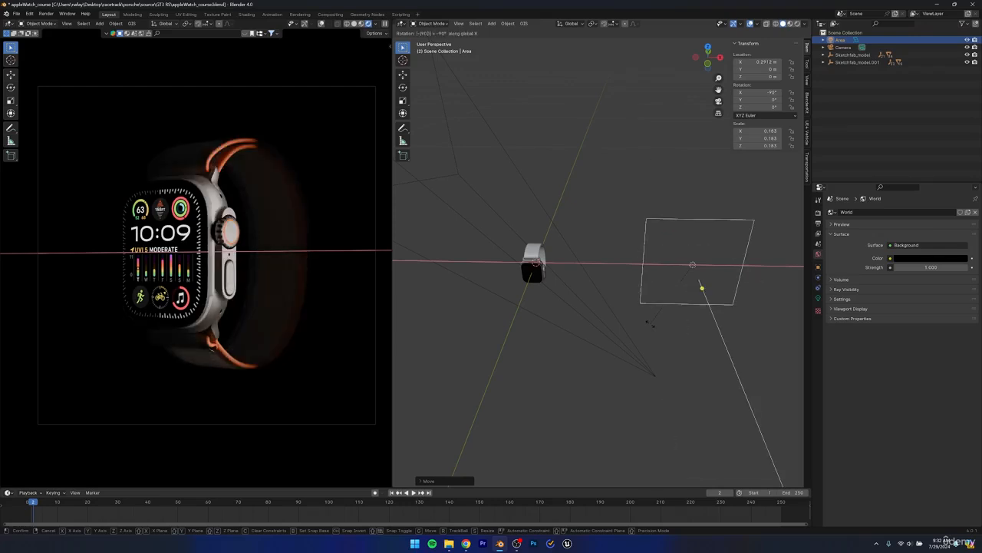
key(Return)
- From the top view, turn the area light to about -15° around Z and position it at about X 0.20 m, Y -0.03 m
middle_drag(651, 327, 683, 297)
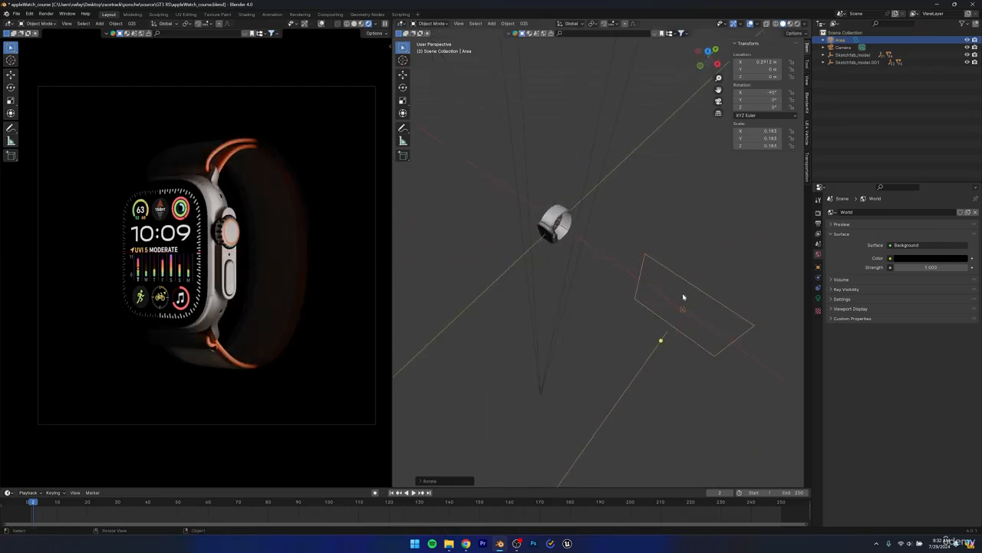
middle_drag(582, 336, 715, 307)
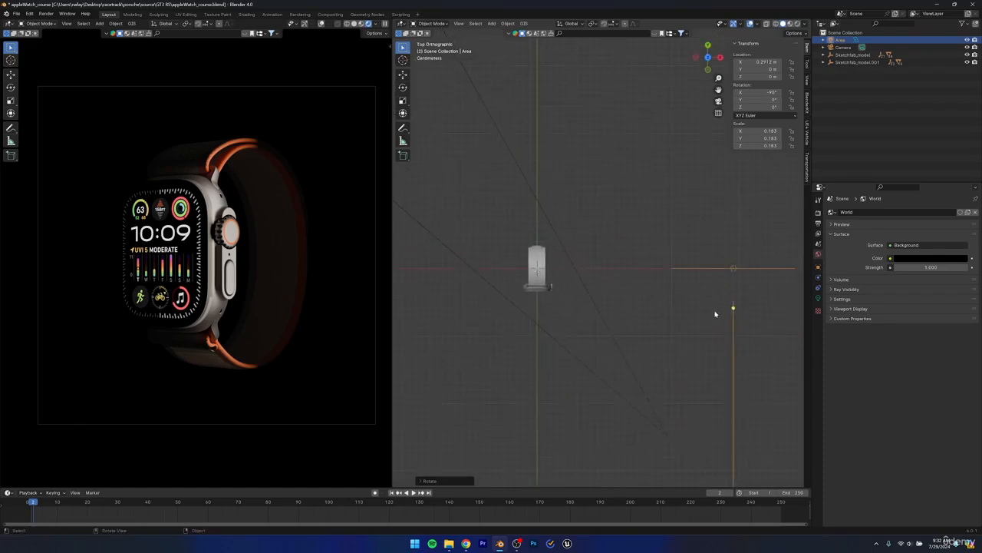
key(g)
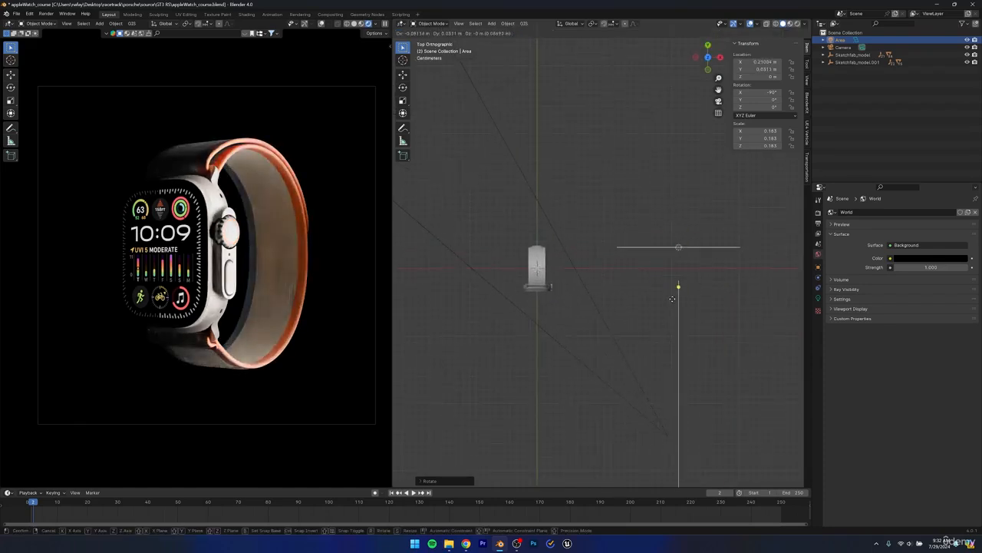
click(673, 301)
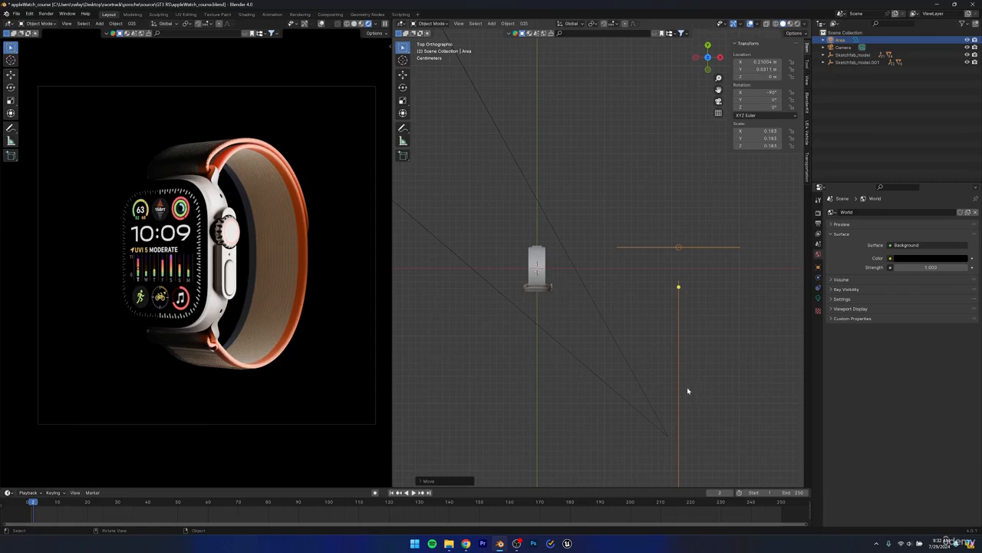
key(r)
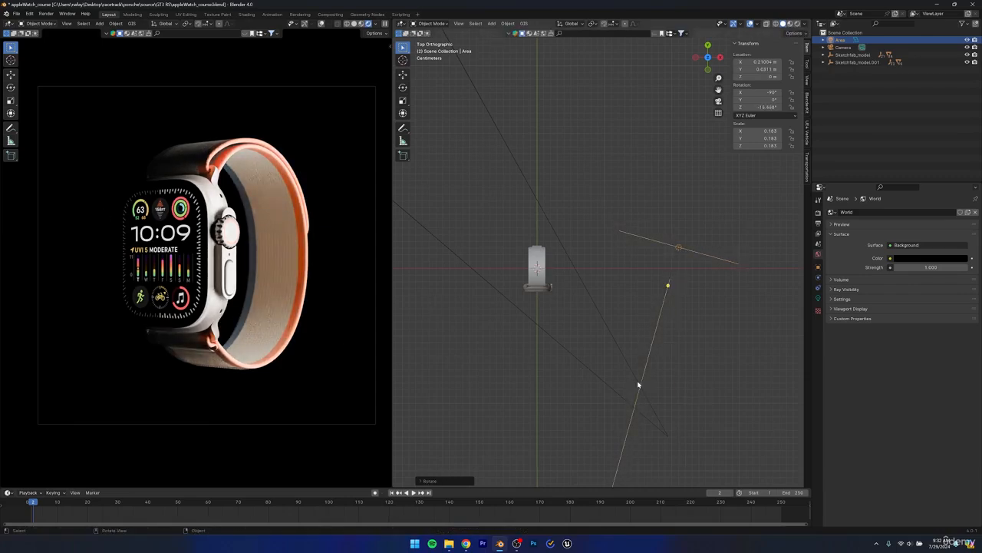
key(g)
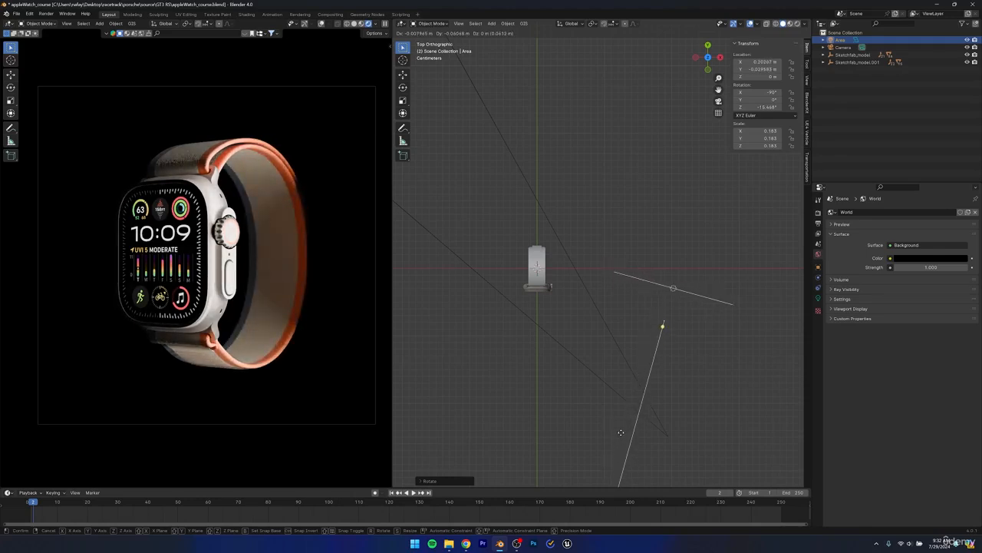
click(621, 432)
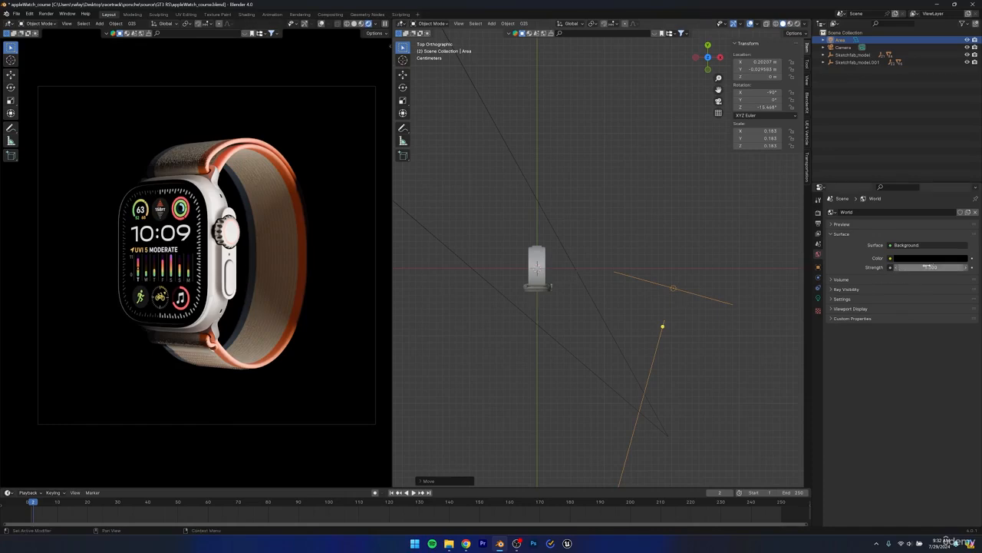
- Set the area light's power to 5 W
click(819, 298)
click(949, 261)
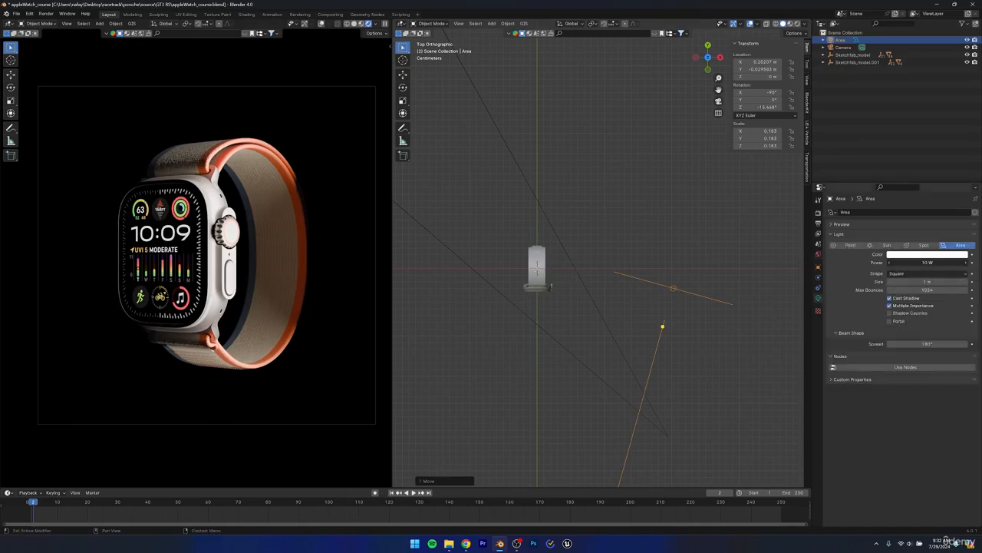
text(5)
key(Return)
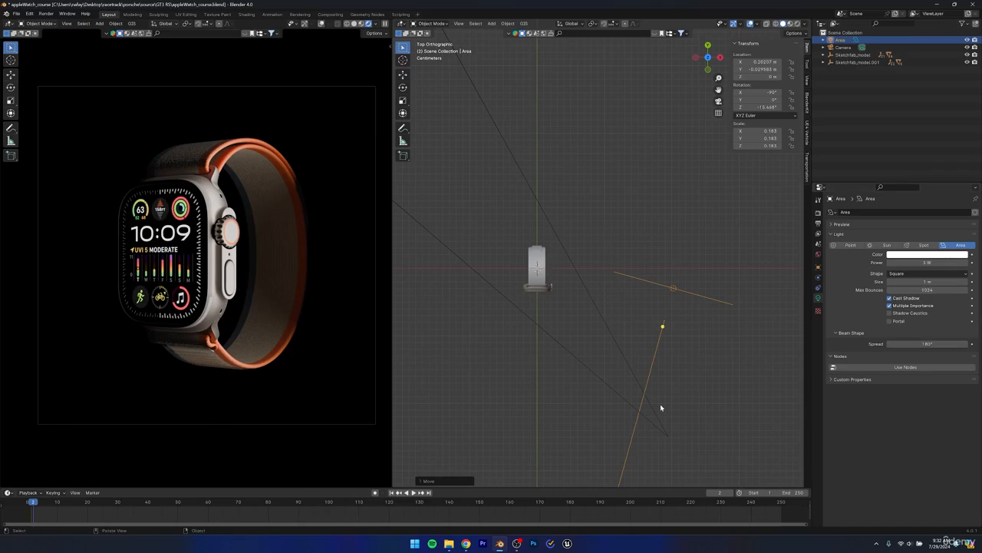
- Shrink the area light to a scale of about 0.101 and move it closer to the watch, at about X 0.15 m
key(s)
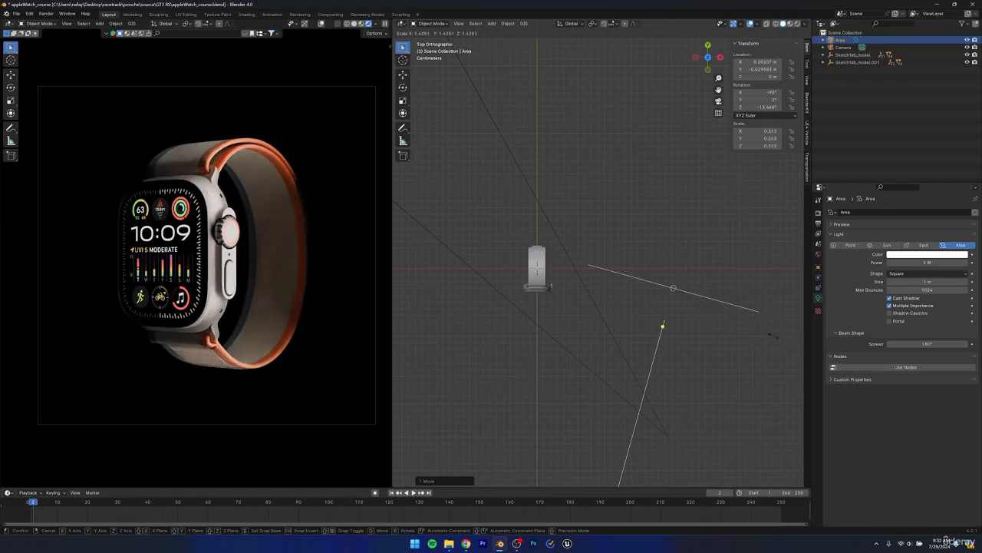
click(716, 303)
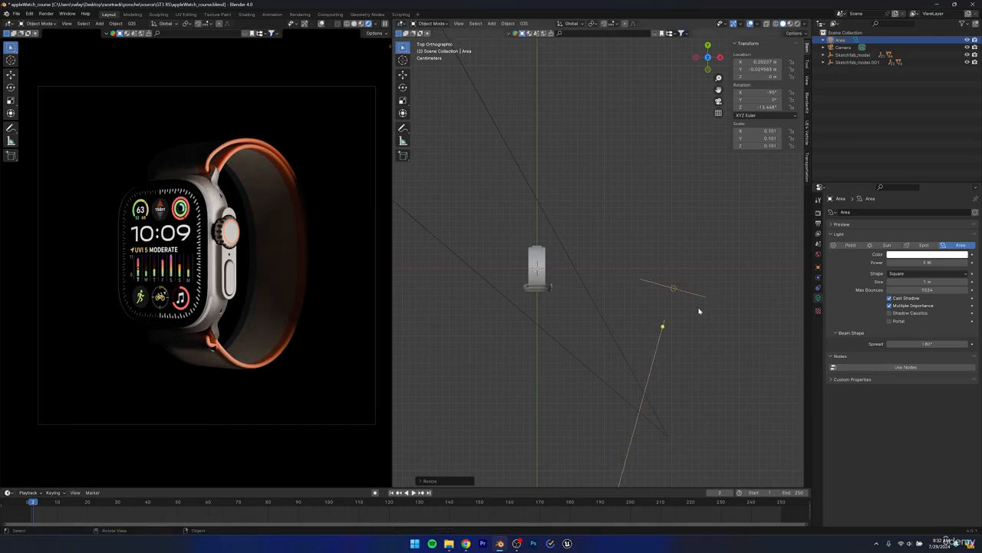
key(g)
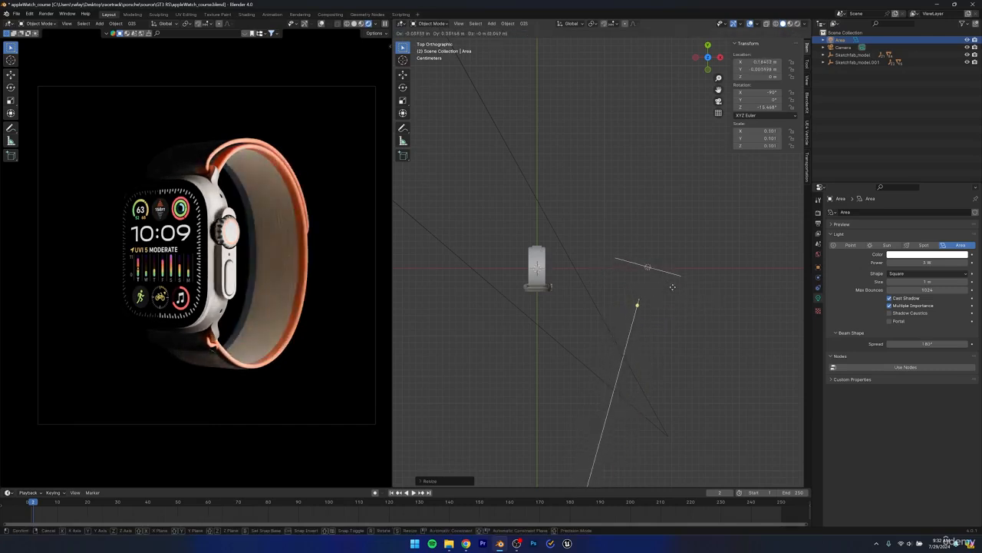
click(632, 333)
- Reshape the area light into a tall narrow panel by narrowing it along X and stretching it along Z to about twice its height
middle_drag(632, 333, 593, 295)
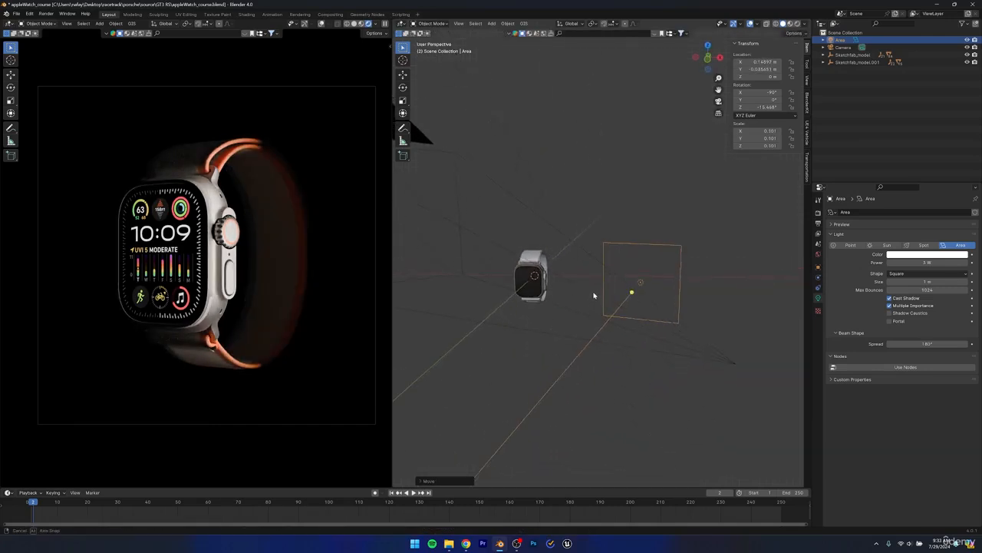
key(s)
key(x)
click(685, 265)
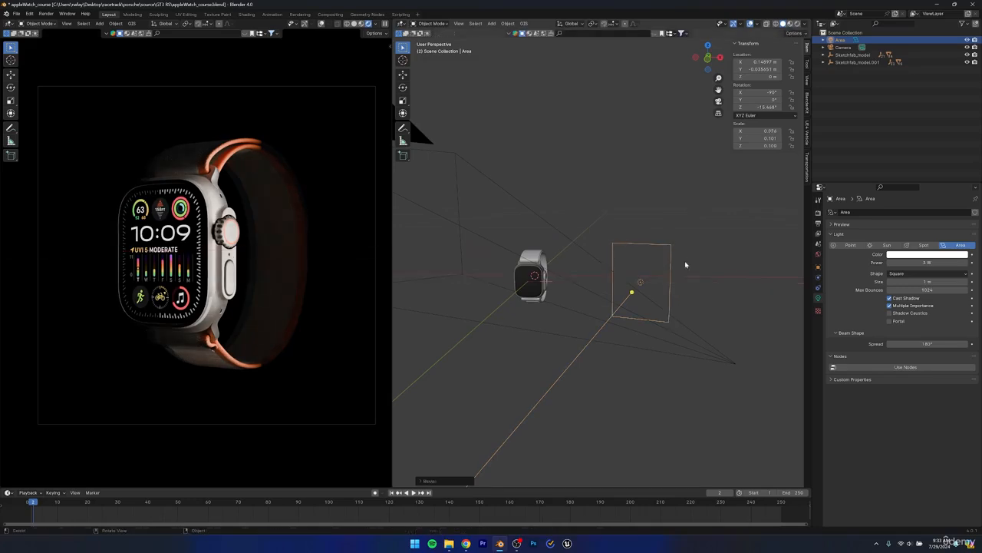
key(s)
key(z)
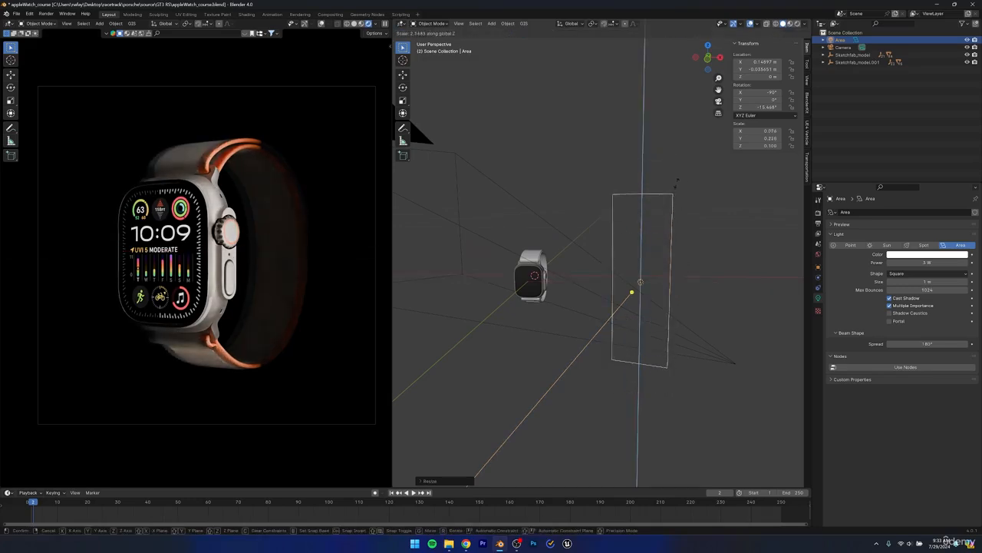
click(685, 197)
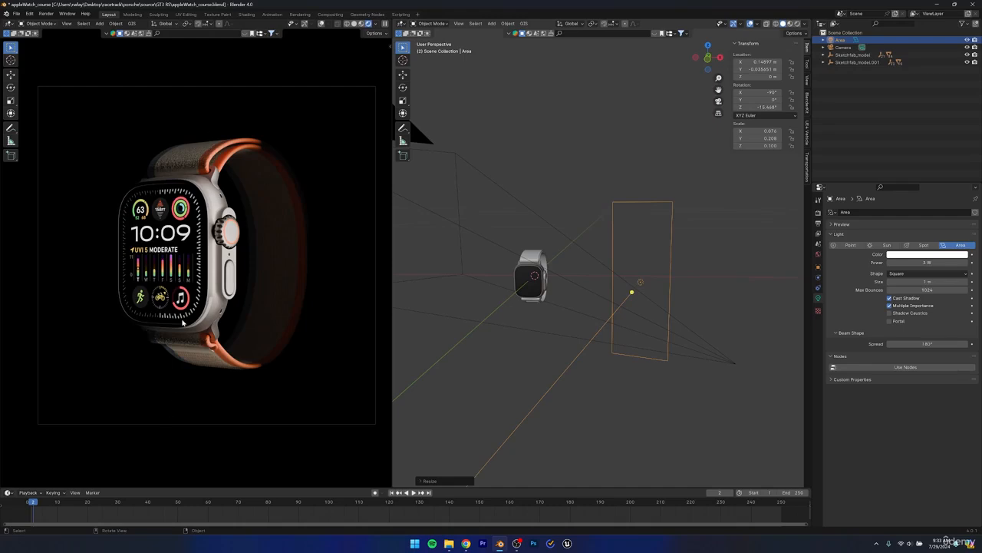
- Return to the top view and set the area light's power to 1 W
middle_drag(548, 325, 601, 356)
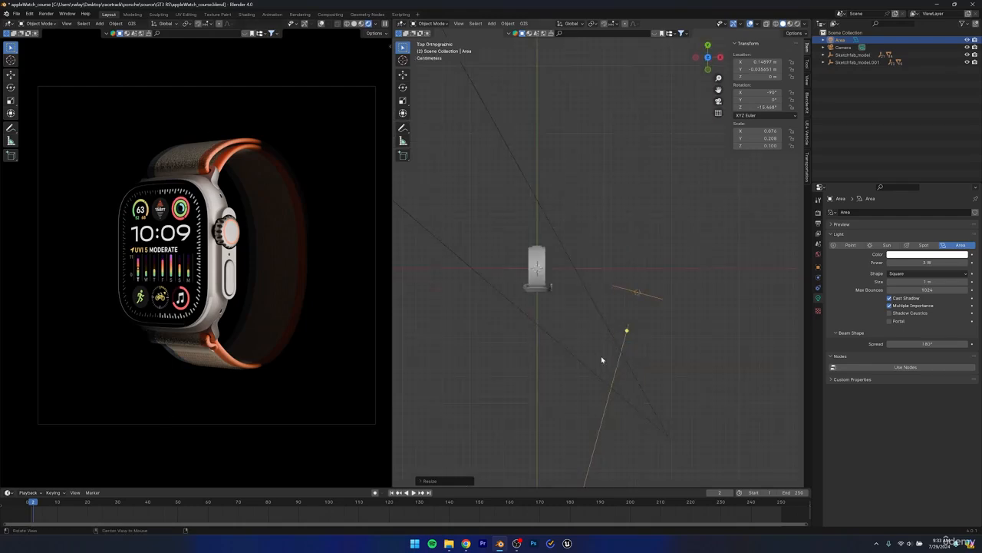
click(937, 263)
text(1)
key(Return)
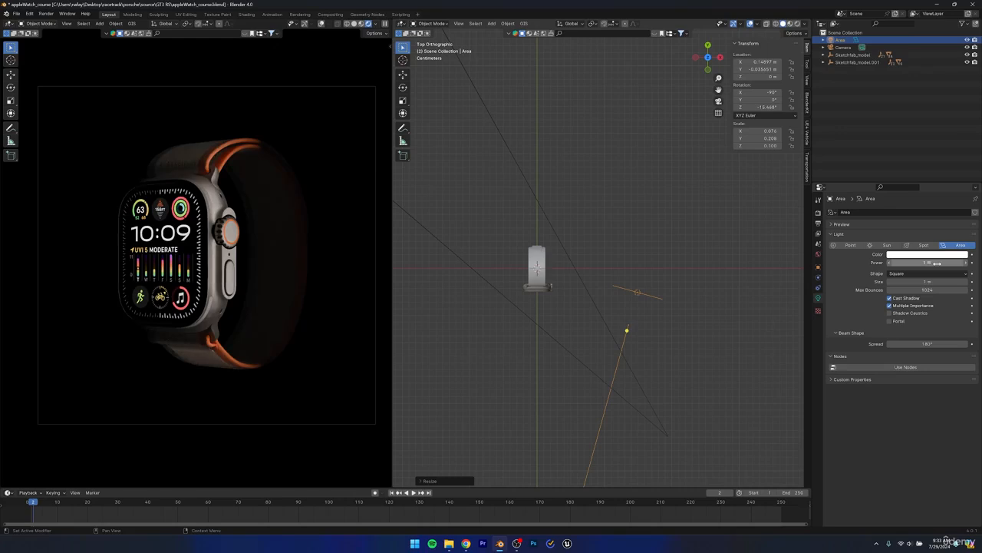
- Undo the area light's last power change and save the file
key(ctrl+z)
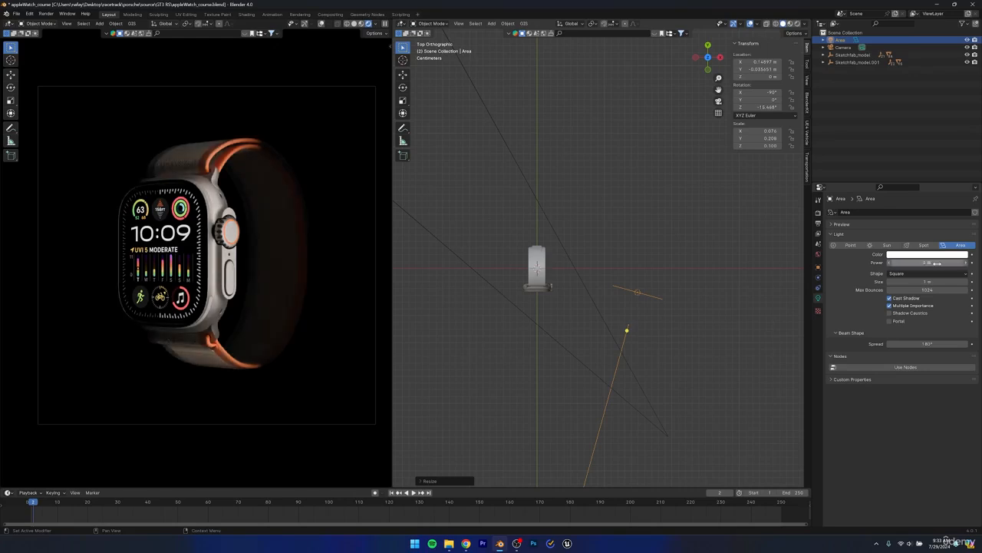
key(ctrl+s)
- Set the area light's power to 1 W, move it to about X 0.133 m and rotate it to about −18.8° around Z
key(g)
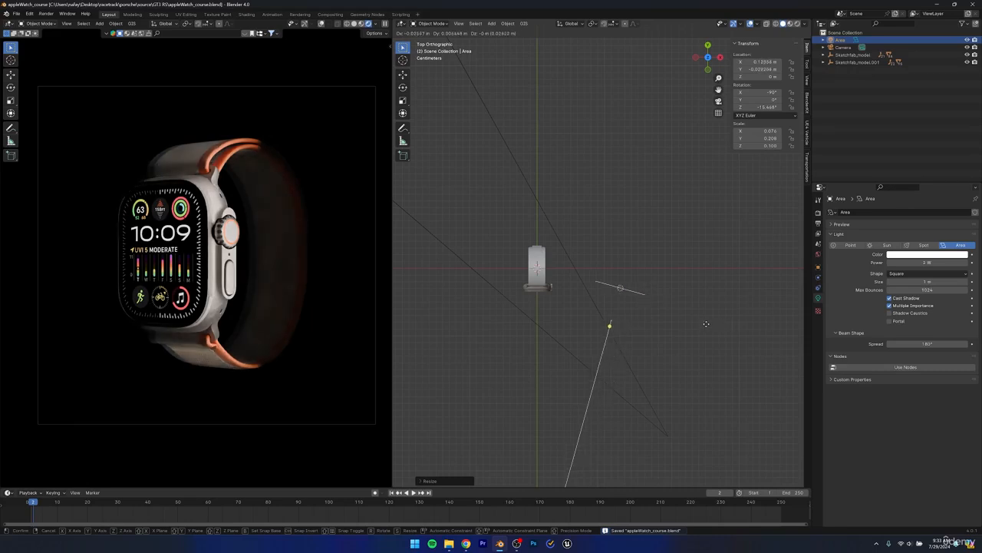
click(700, 320)
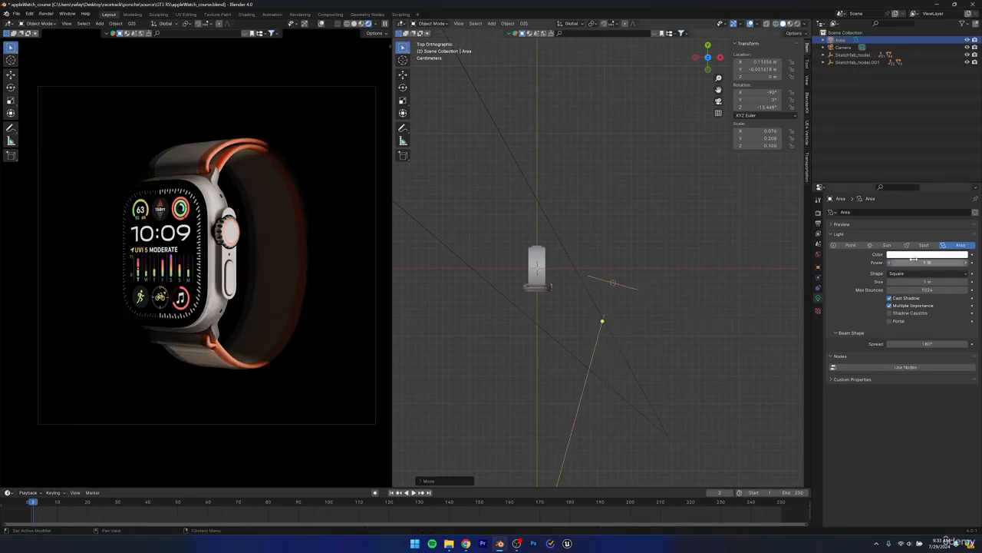
key(g)
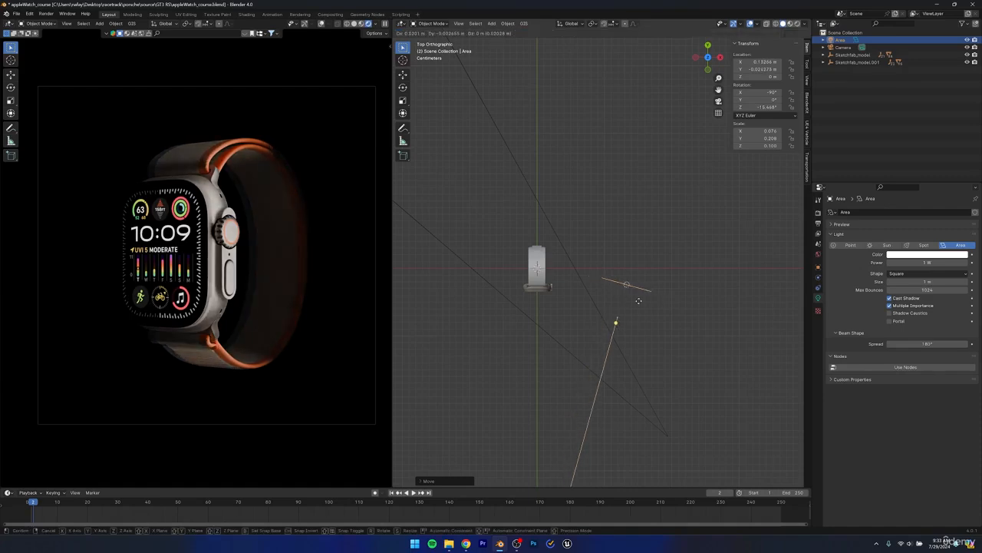
click(639, 304)
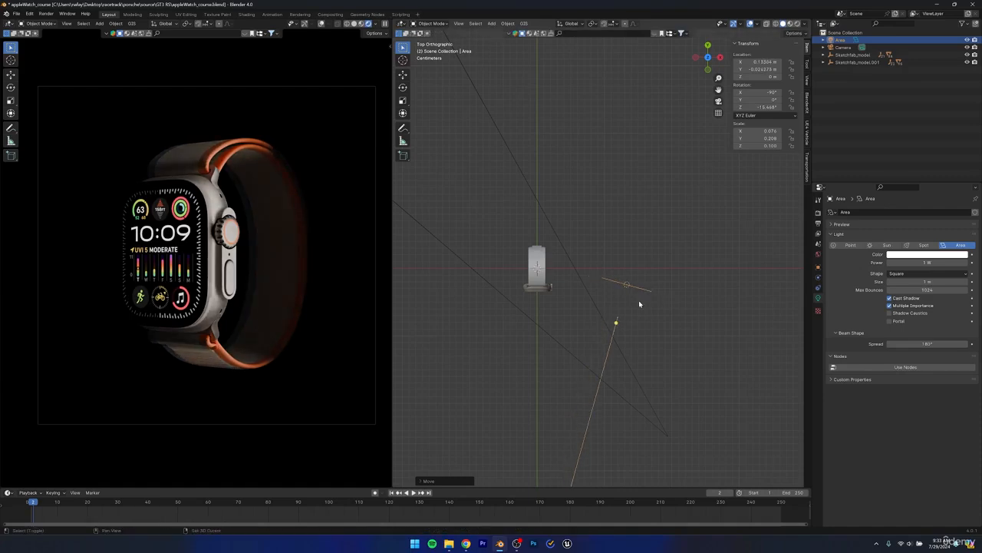
key(r)
click(654, 346)
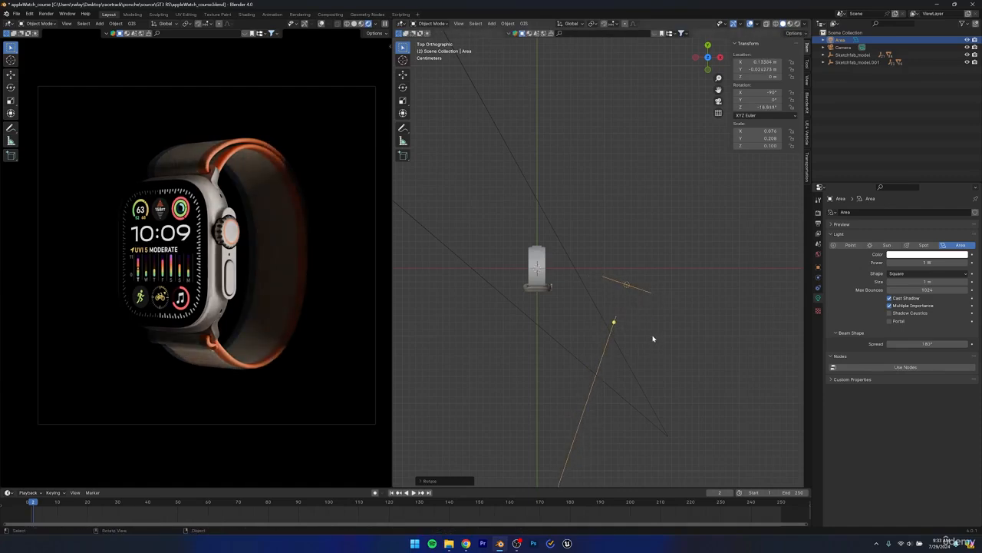
- Duplicate the area light along X to about −0.137 m, rotate the copy to about 21.3° around Z, and save the file
key(shift+d)
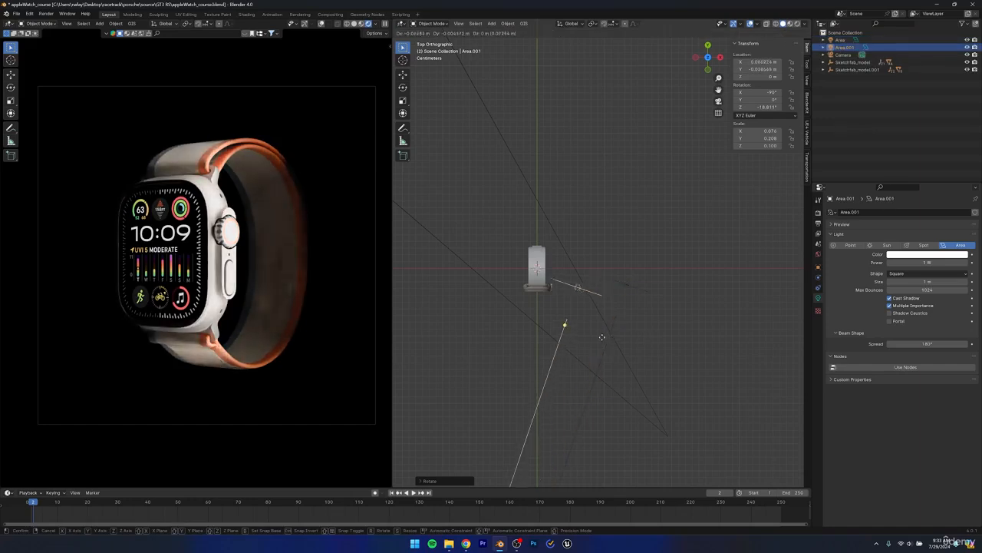
key(x)
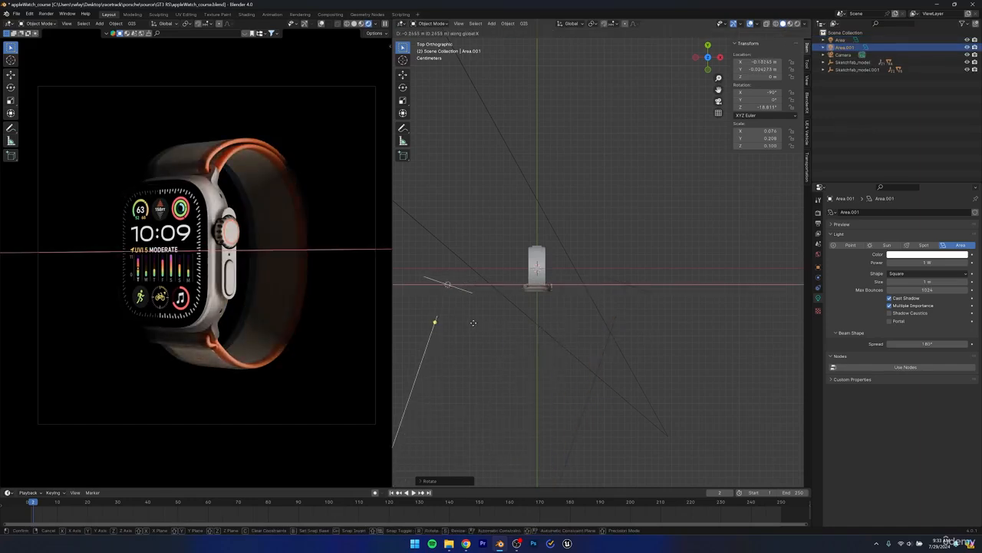
click(469, 322)
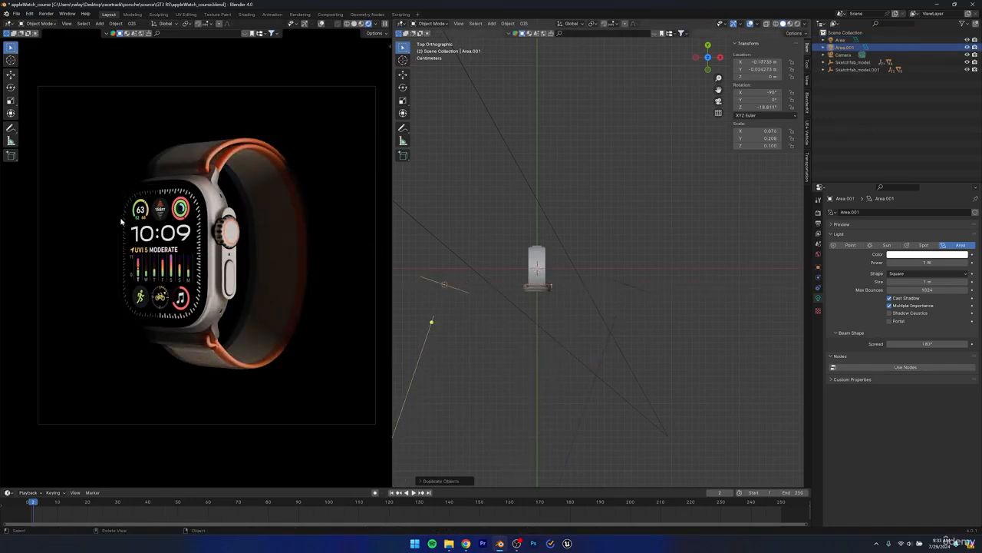
key(r)
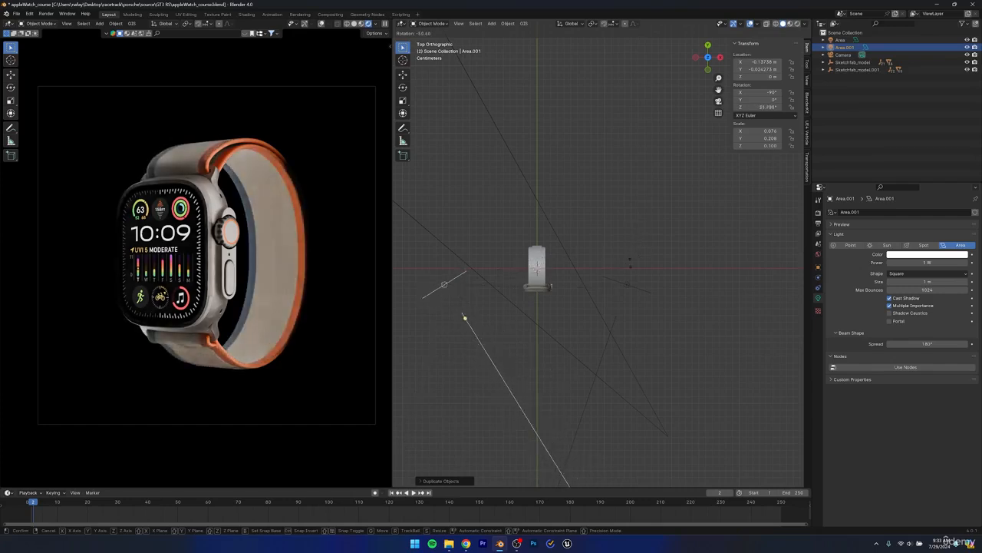
click(614, 299)
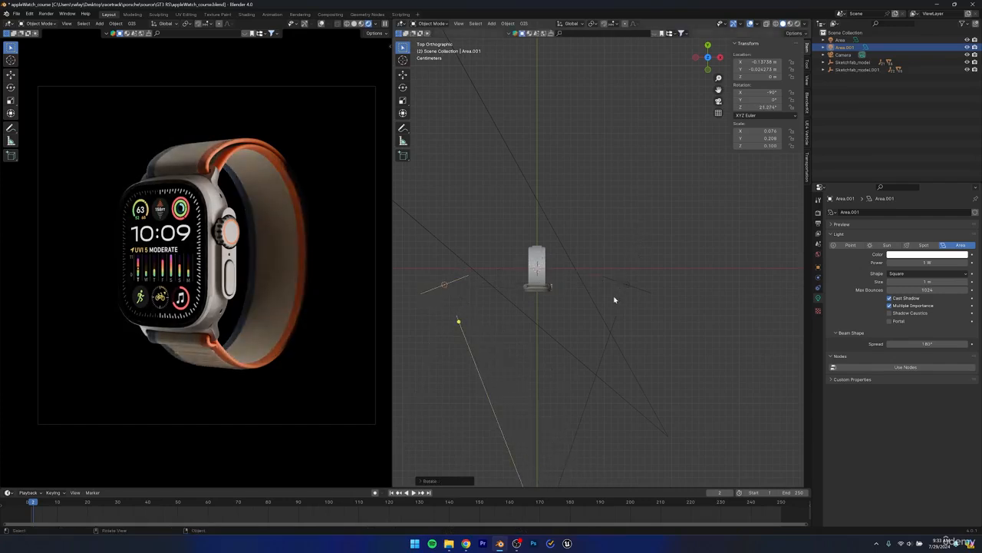
middle_drag(588, 314, 537, 288)
key(ctrl+s)
- Try rotating the original area light to about −104° around Z in the top view, undo the rotation, and save the file
click(525, 284)
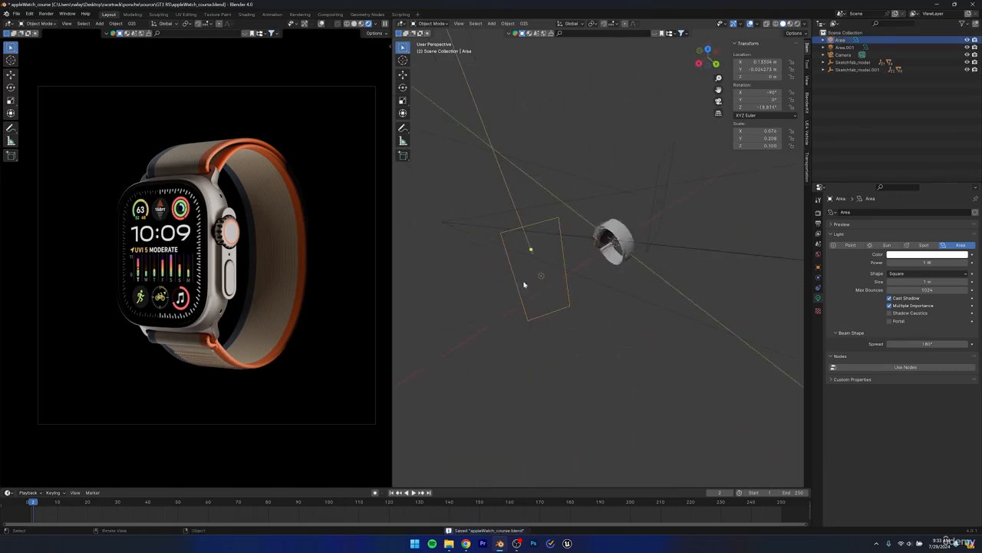
middle_drag(499, 185, 555, 273)
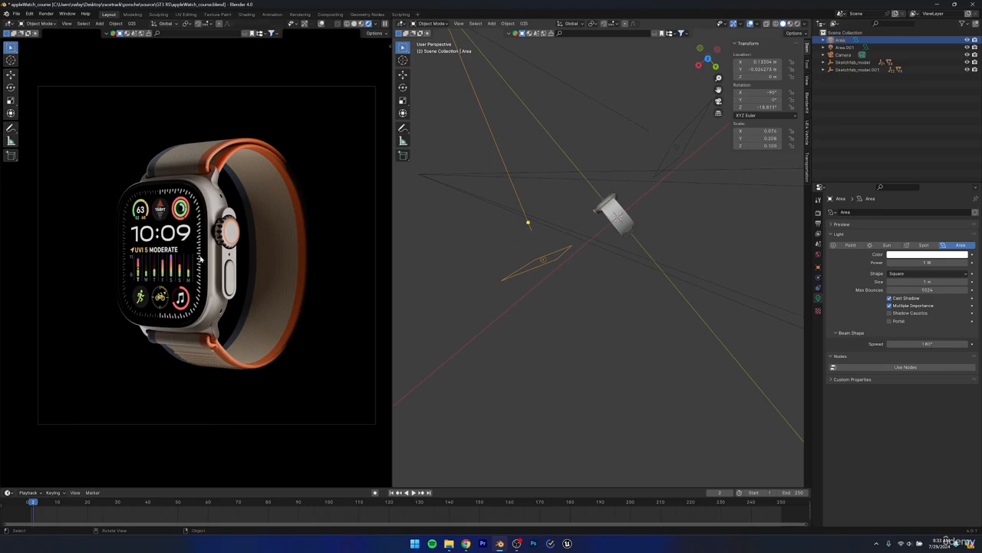
middle_drag(533, 313, 546, 391)
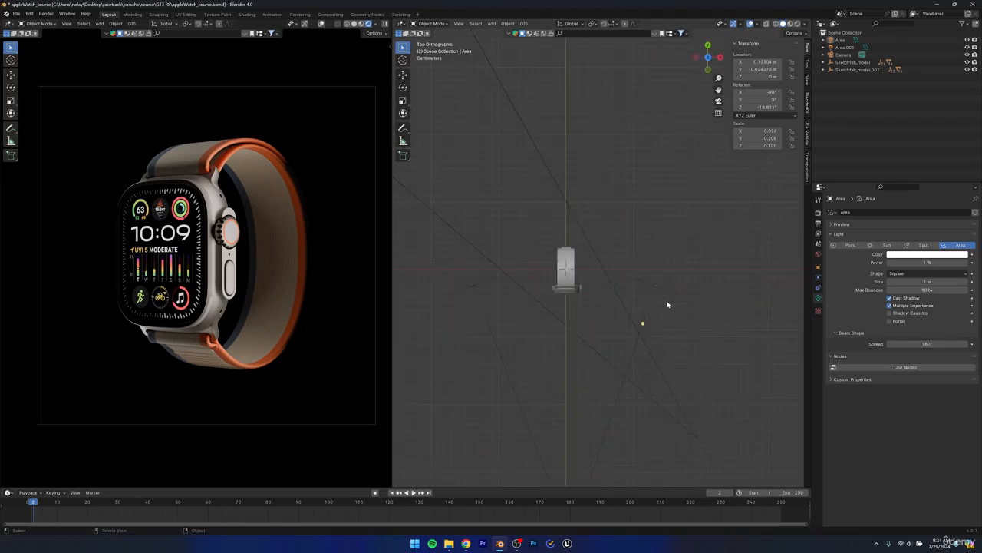
key(r)
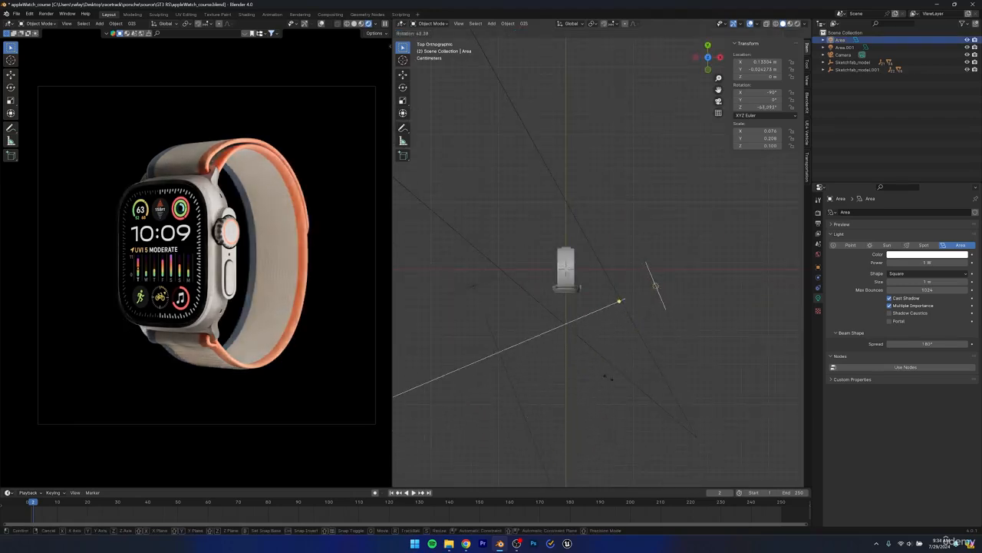
click(524, 350)
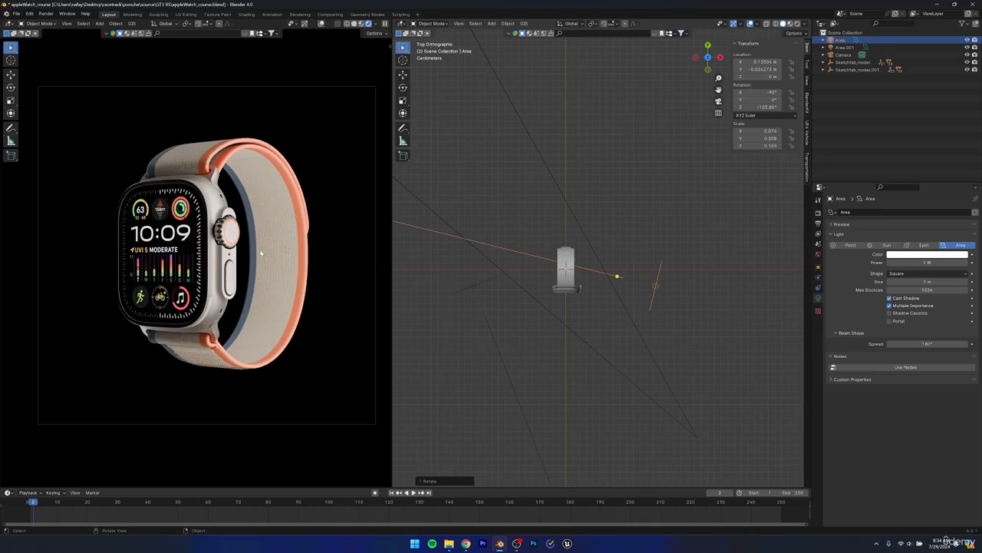
key(ctrl+z)
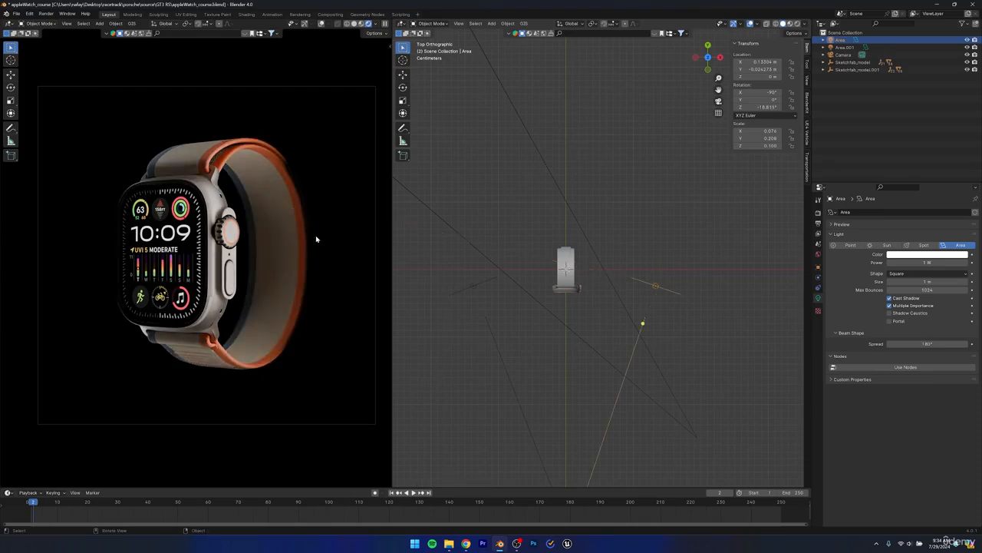
key(ctrl+s)
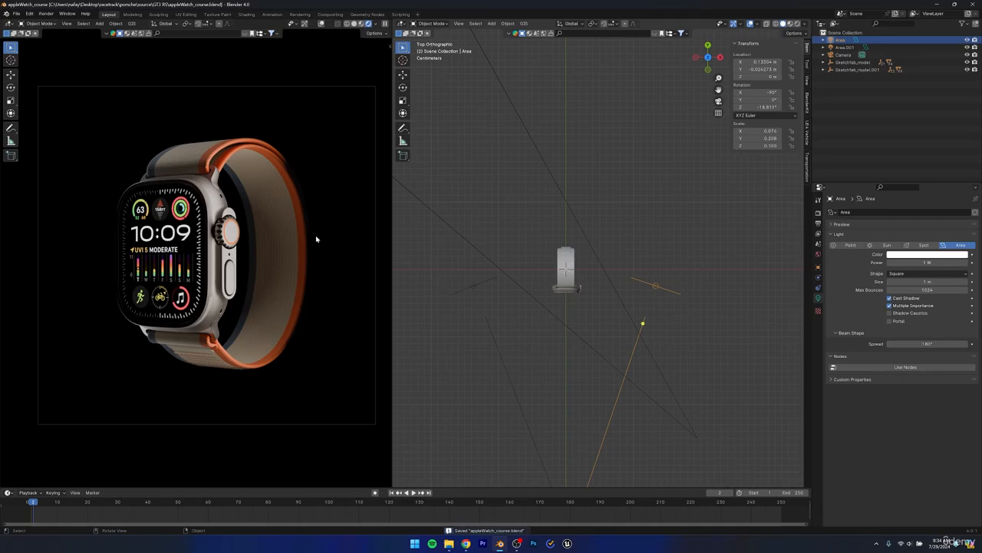
- Try to move the duplicated area light closer to the watch
click(472, 291)
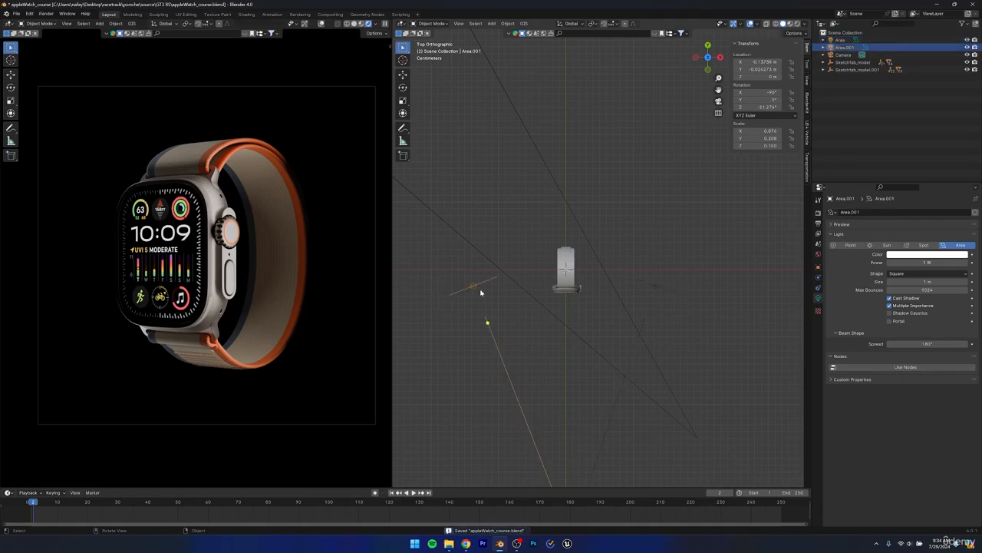
key(g)
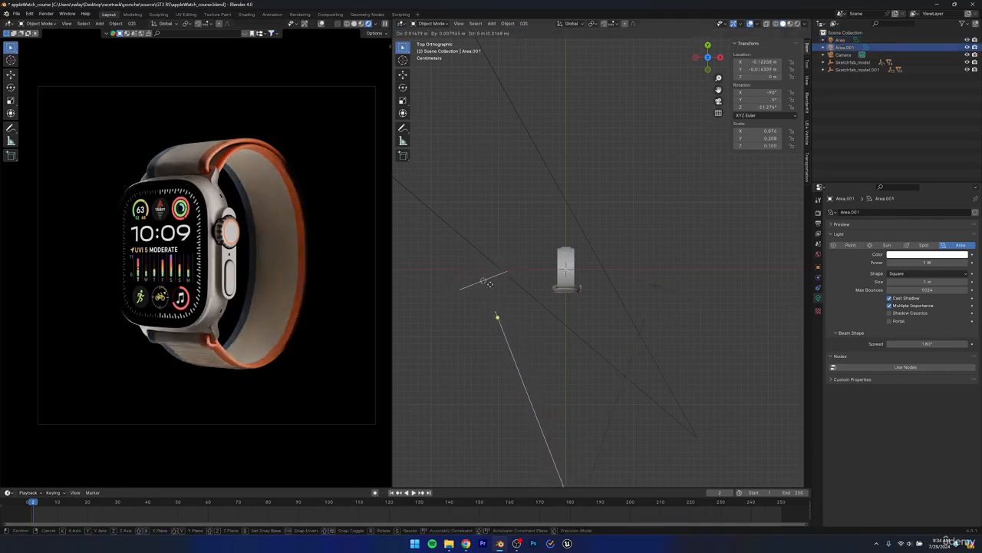
click(486, 290)
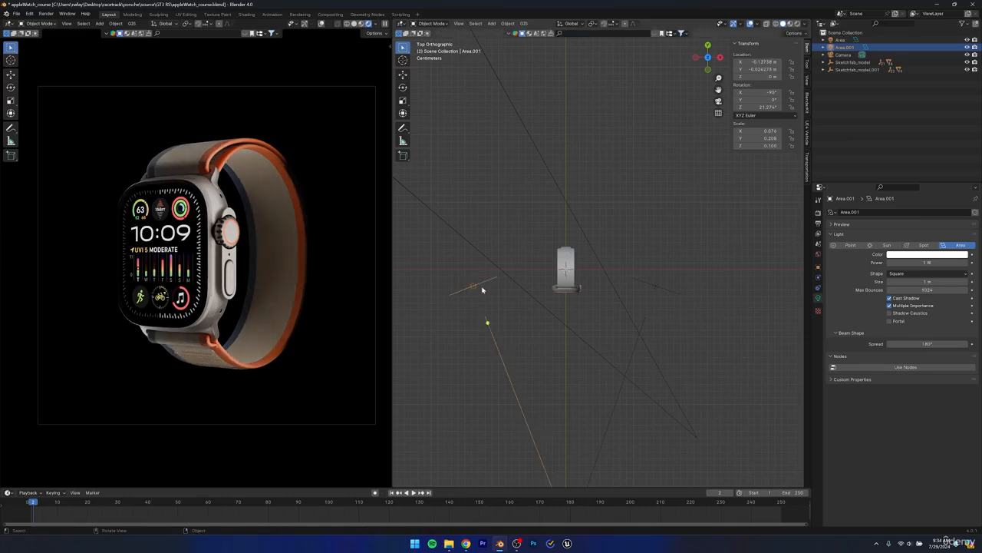
- Show the navigation gizmos in the rendered viewport and return that viewport to the camera view
middle_drag(254, 268, 141, 284)
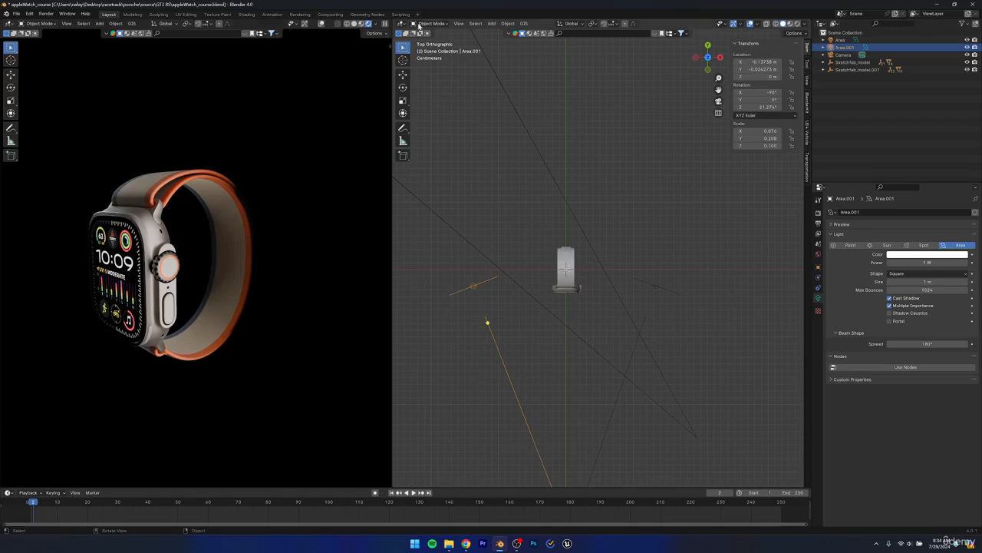
click(304, 24)
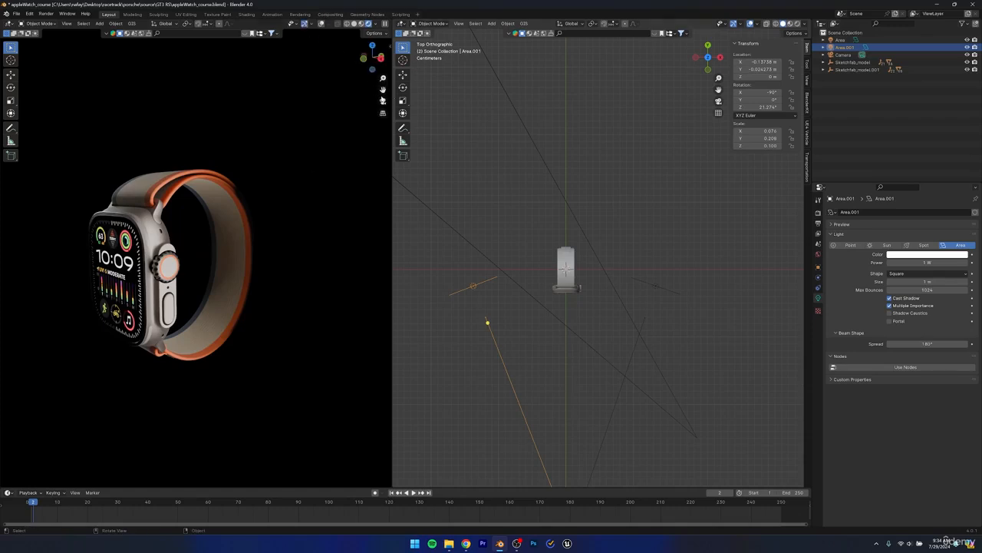
click(383, 102)
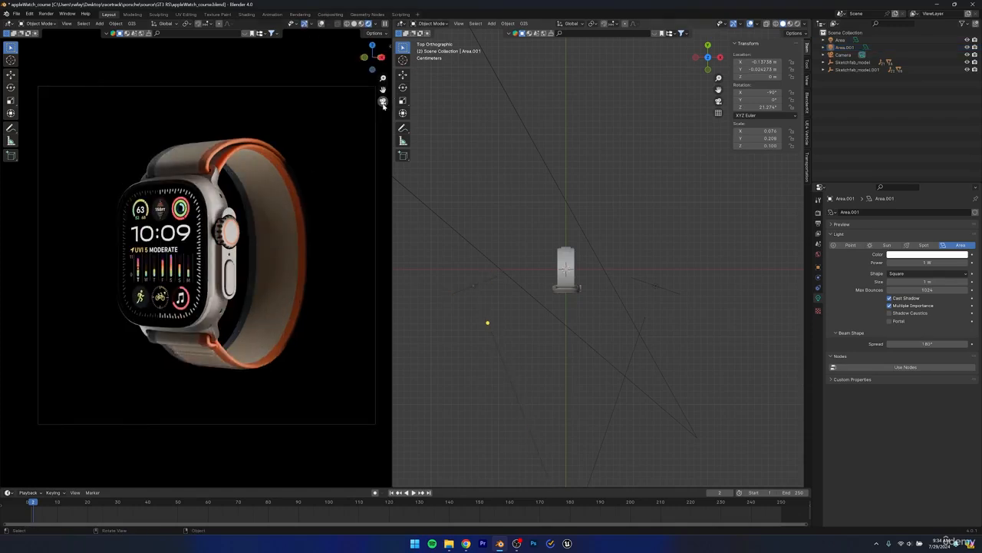
- Duplicate the original area light to behind the watch, at about Y 0.172 m, and rotate the copy to about 2.9° around Z
middle_drag(512, 230, 507, 199)
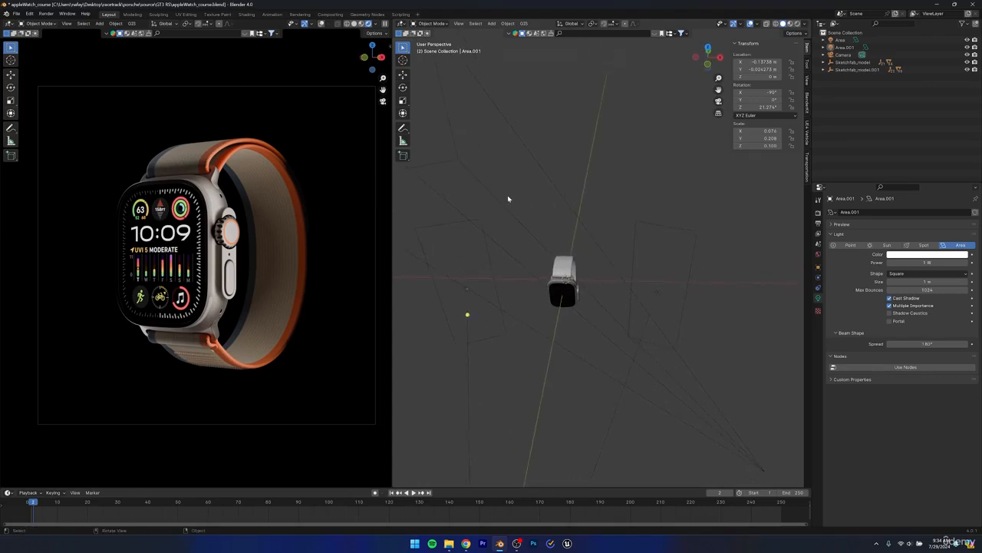
middle_drag(235, 246, 196, 228)
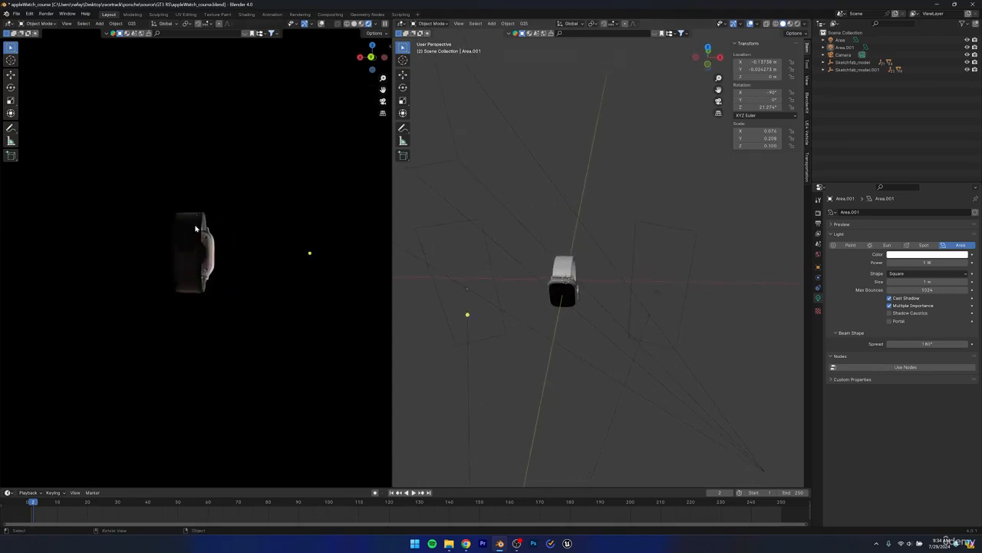
click(655, 292)
key(KP_7)
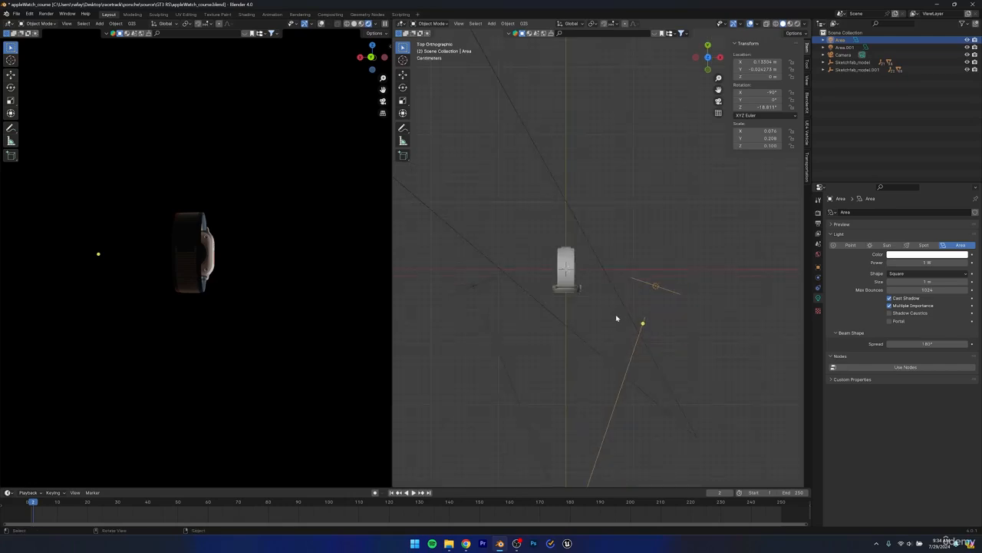
key(shift+d)
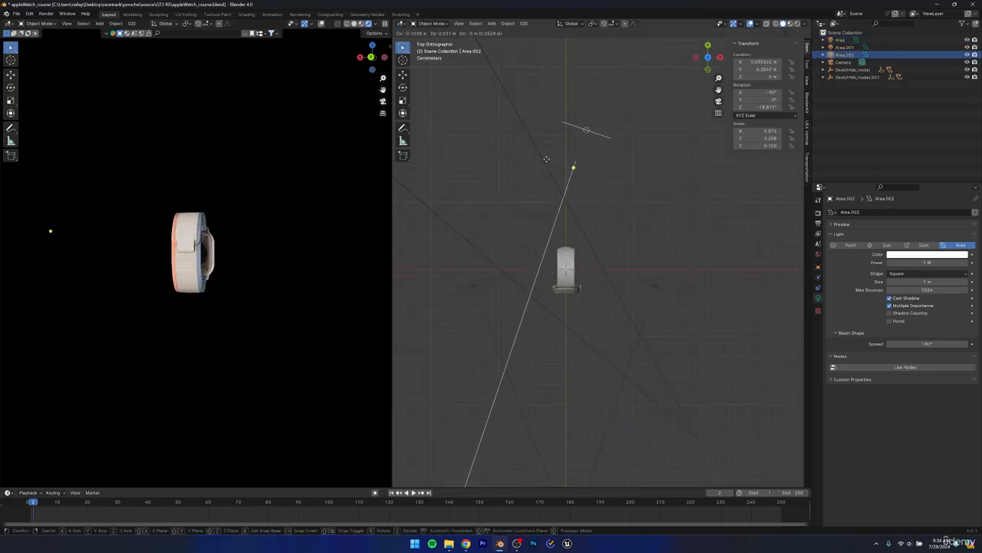
click(526, 185)
key(r)
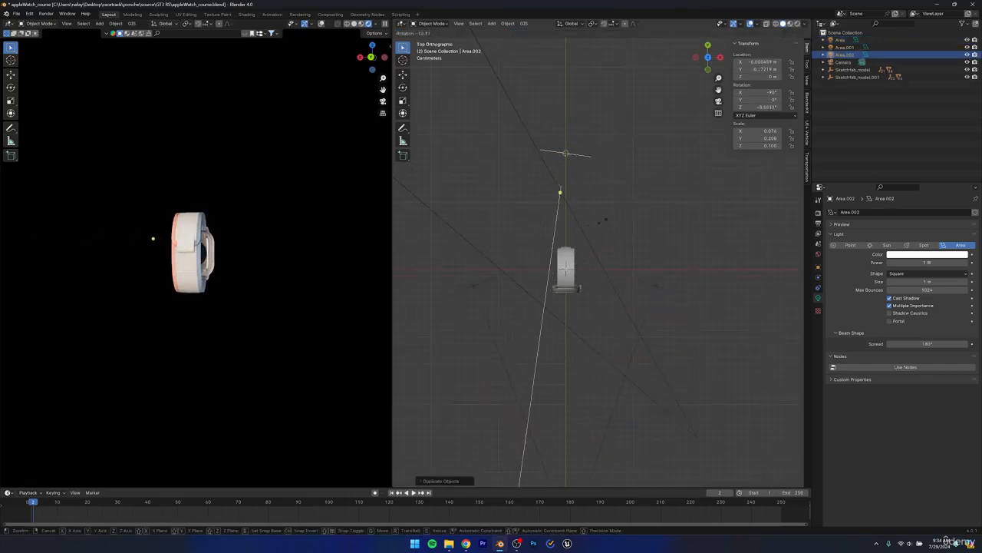
click(522, 201)
- Rotate the rear area light to about 41° around Z and move it to about X −0.18 m, Y 0.15 m
middle_drag(171, 293, 211, 228)
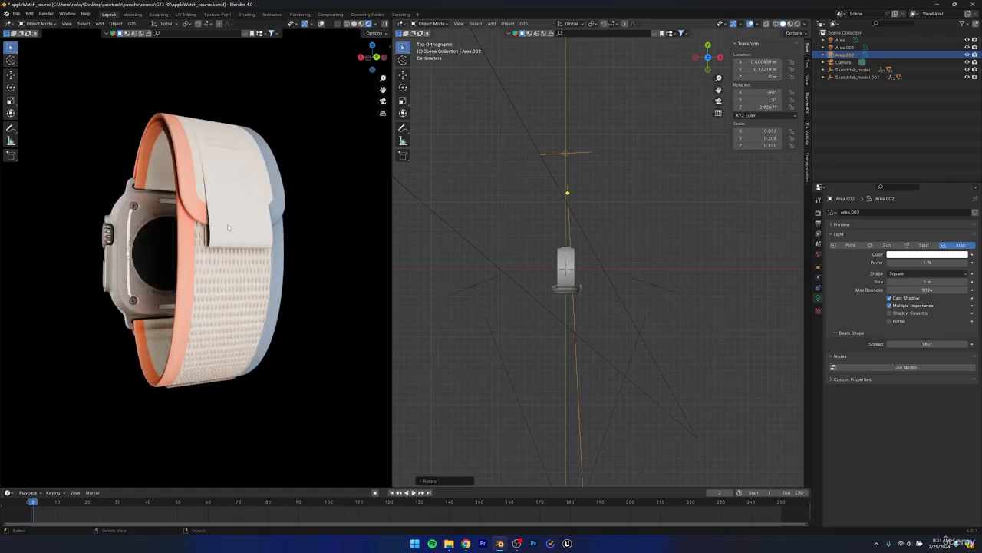
middle_drag(188, 283, 213, 206)
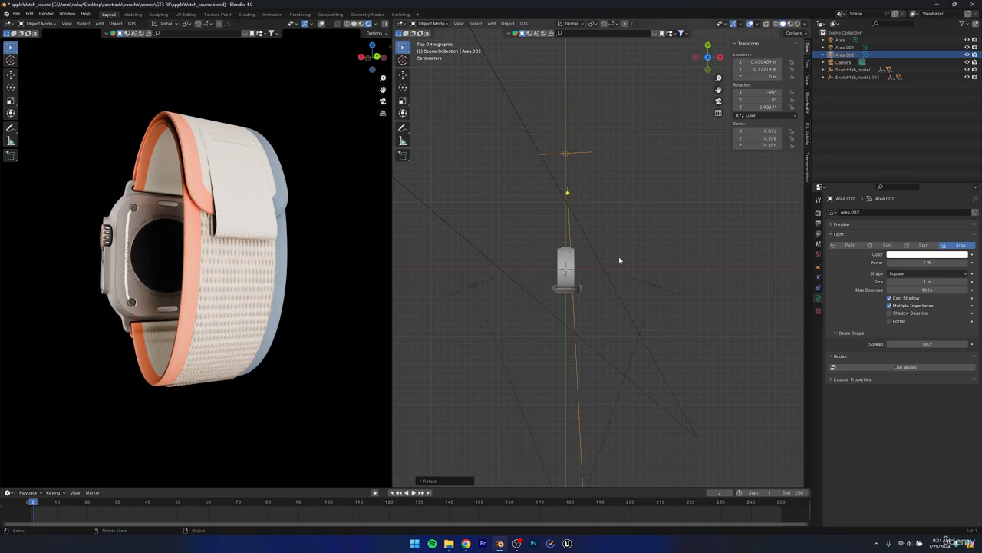
key(r)
click(707, 222)
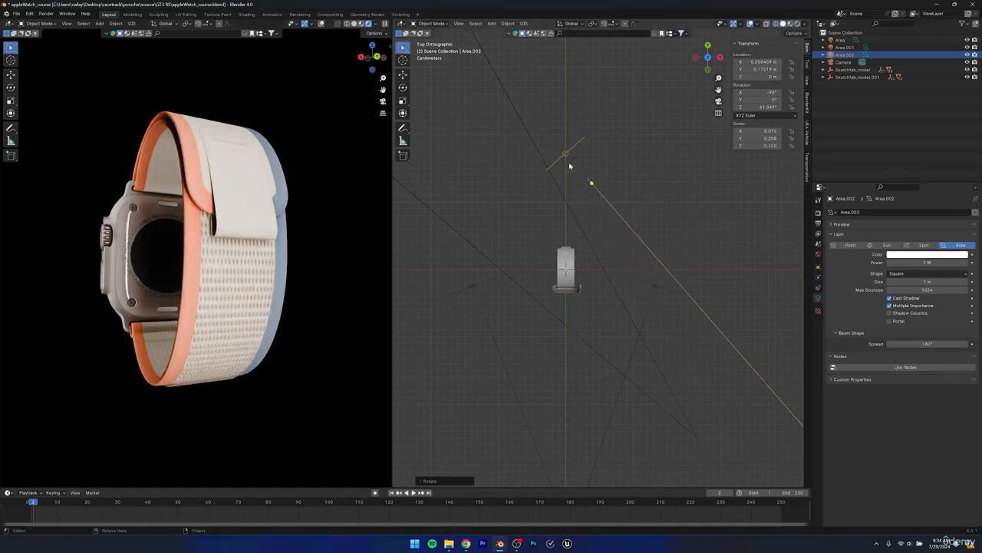
key(g)
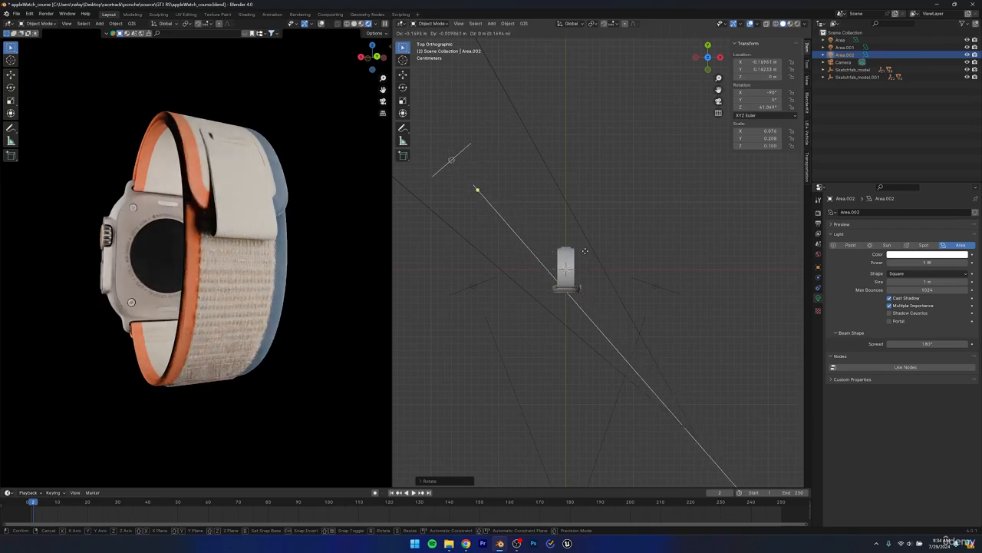
click(582, 253)
scroll(224, 281, up, 3)
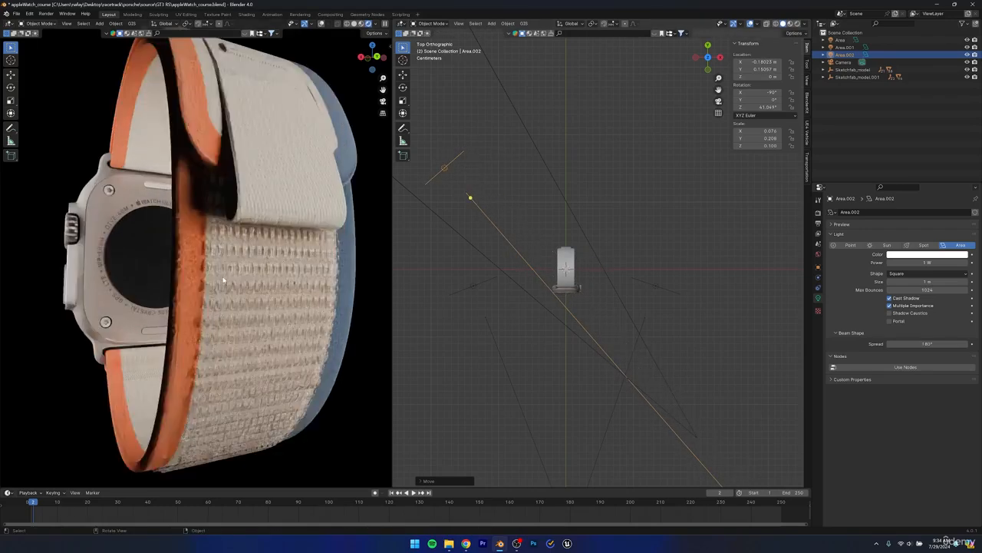
scroll(224, 281, down, 6)
middle_drag(223, 281, 157, 294)
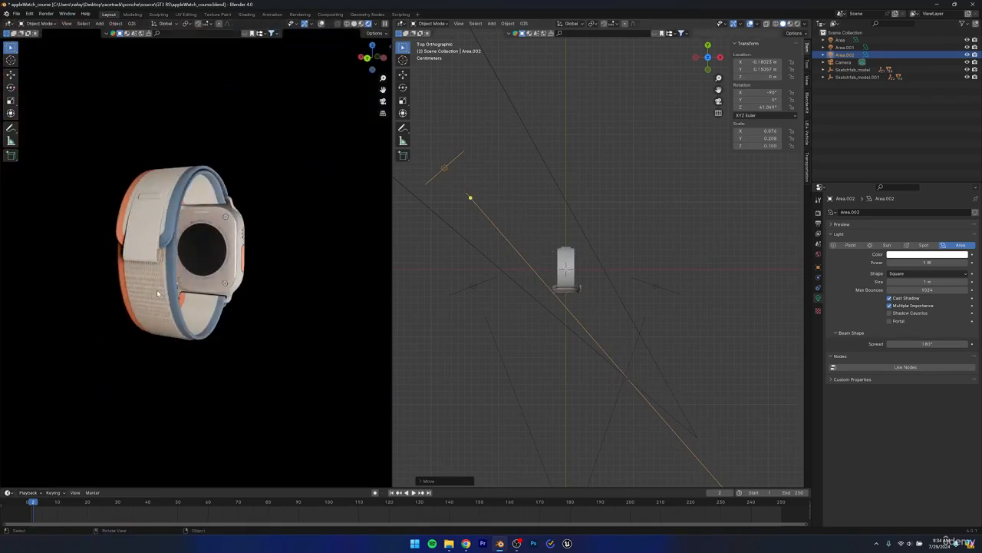
- Rotate the rear area light to about −32.5° around Z and move it to about X 0.08 m, Y 0.12 m
key(r)
click(801, 320)
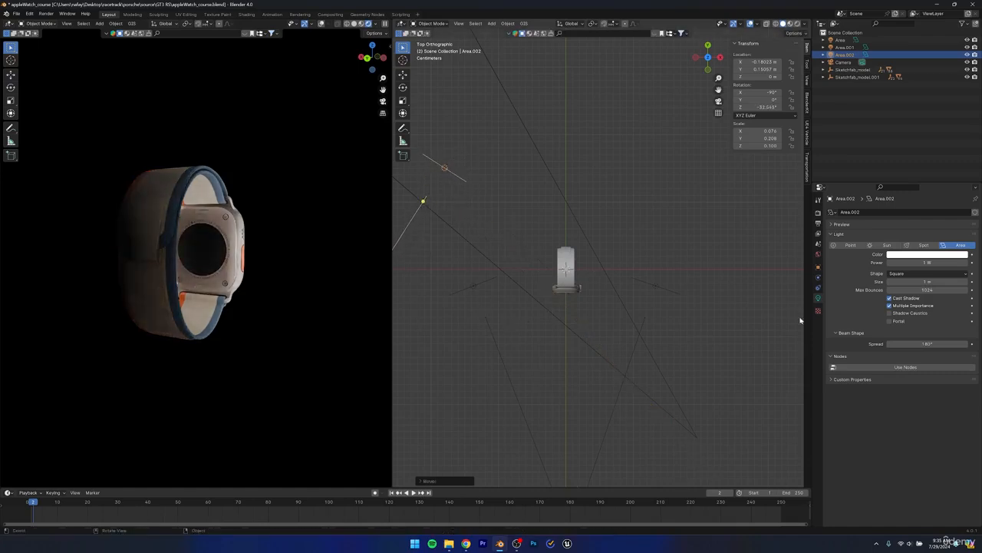
key(g)
key(Escape)
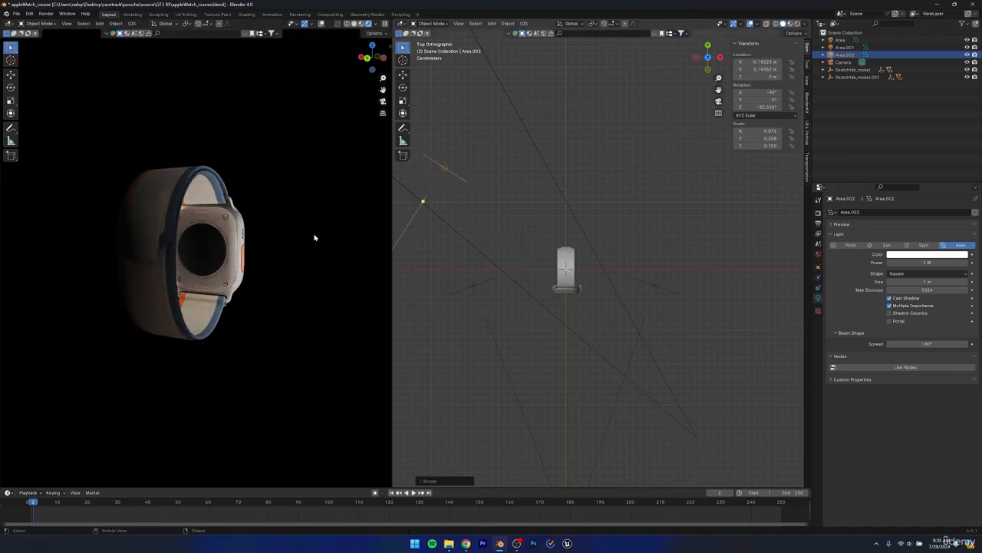
key(g)
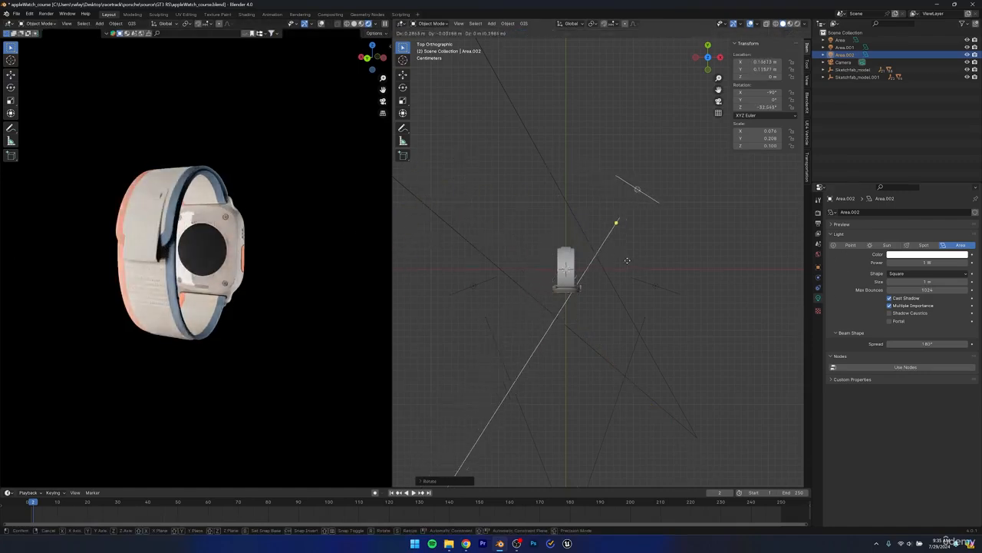
click(614, 261)
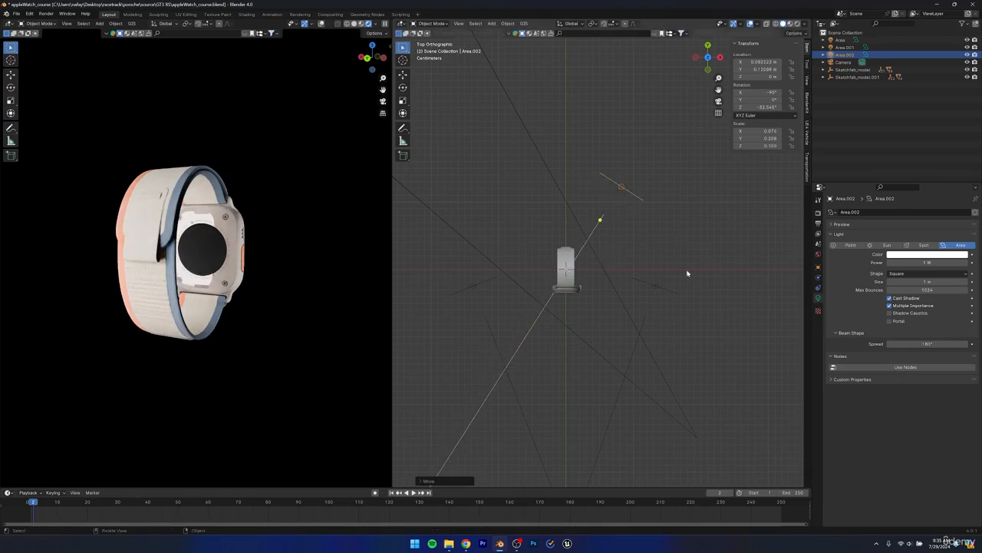
- Set the rear area light's power to 0.8 W, check the watch from the front and sides, and save the file
click(935, 261)
text(0)
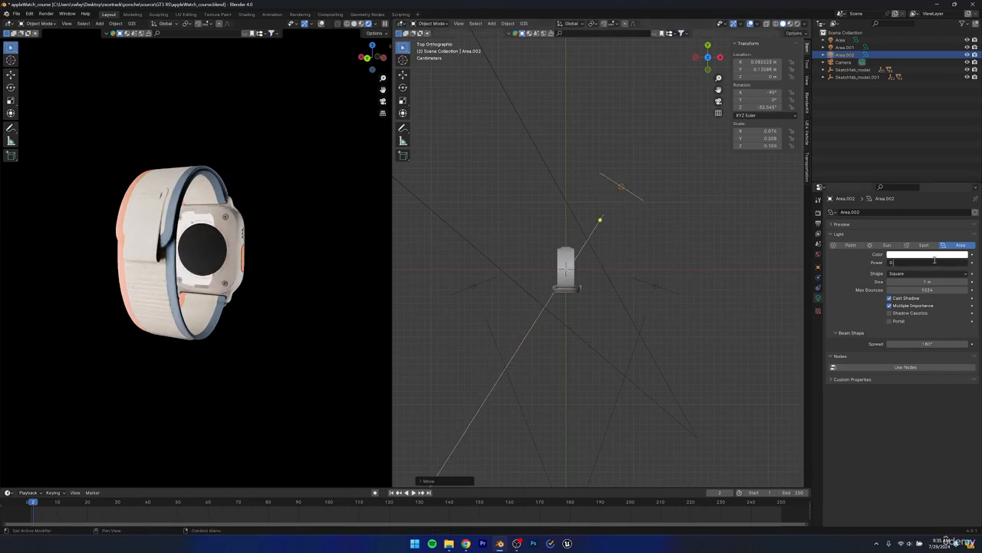
text(.8)
key(Return)
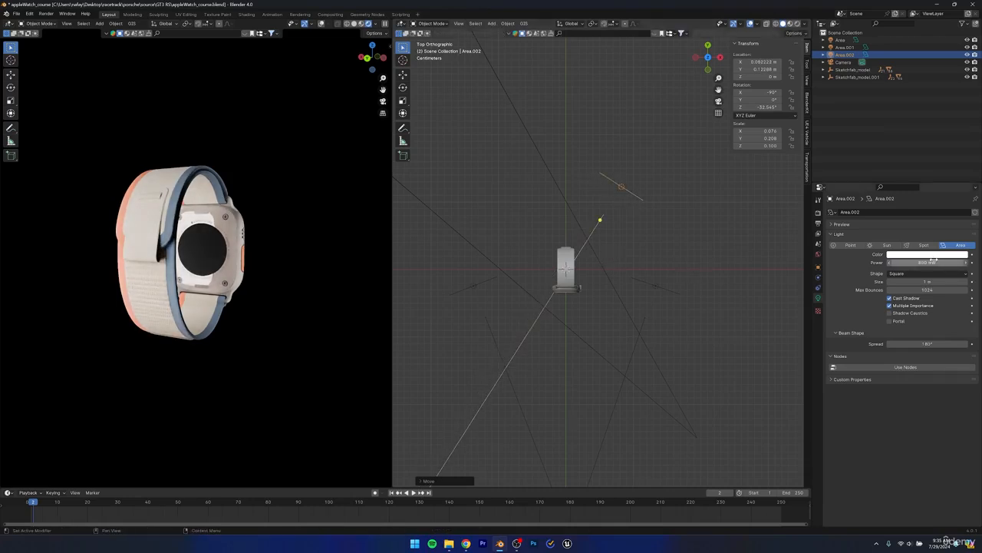
middle_drag(230, 261, 310, 264)
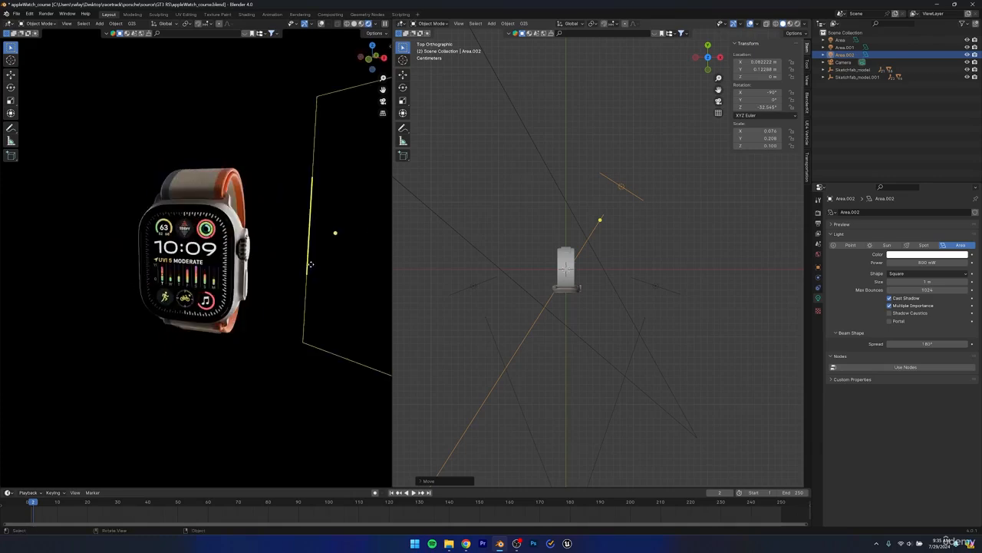
scroll(241, 264, up, 4)
middle_drag(241, 265, 162, 223)
scroll(196, 265, down, 3)
key(ctrl+s)
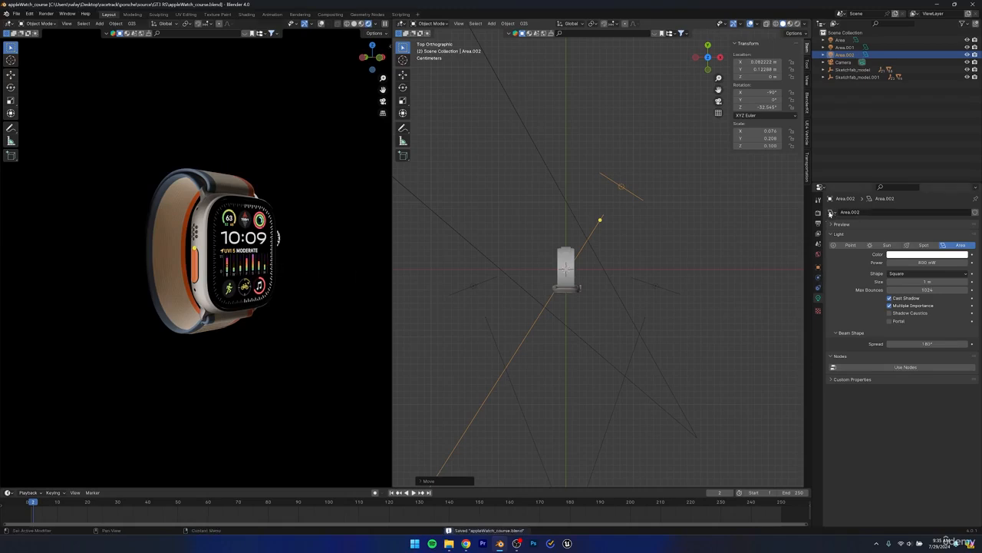
- Show the Color Management options in the scene's render settings
click(819, 213)
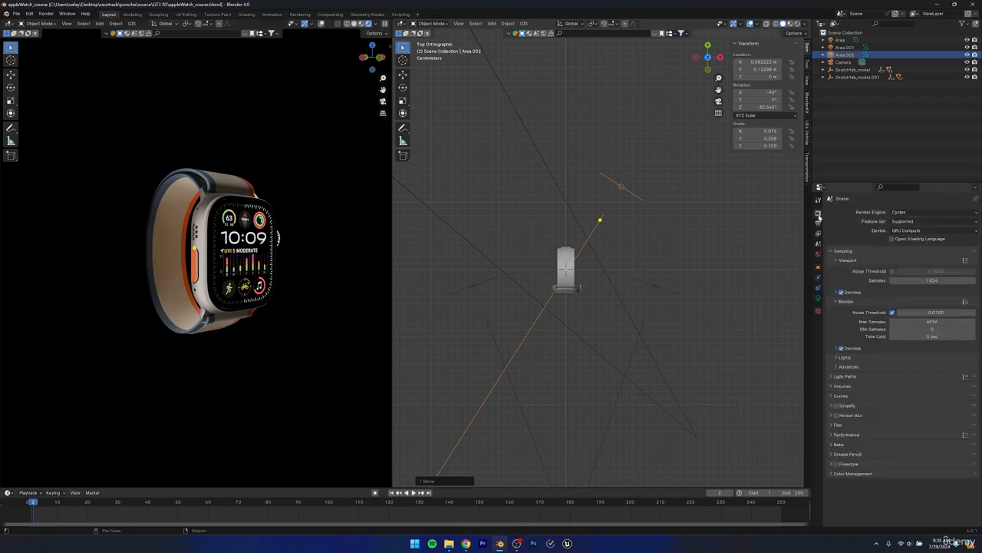
click(833, 474)
scroll(831, 476, down, 2)
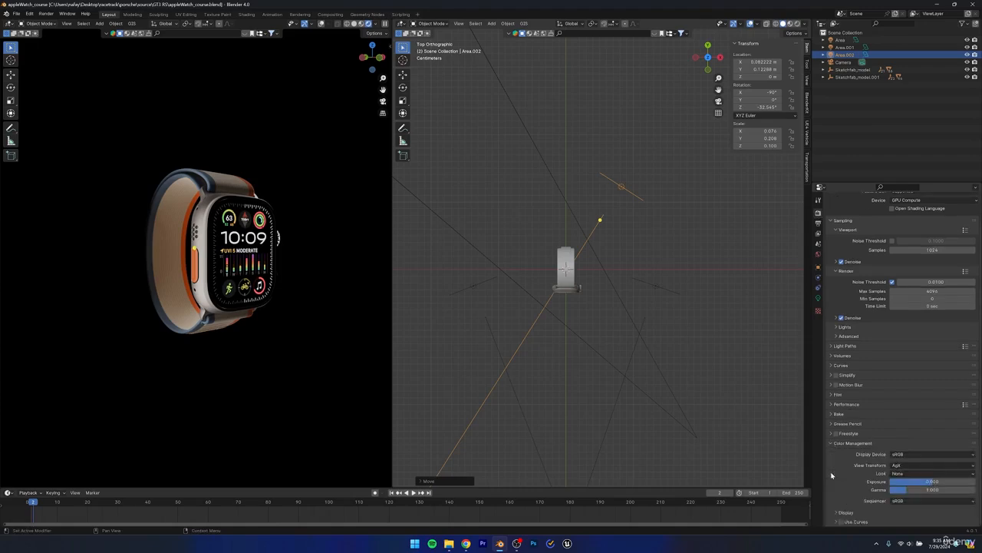
- Try the Filmic view transform on the watch render, and switch the view transform back to AgX
click(897, 465)
click(896, 466)
click(897, 466)
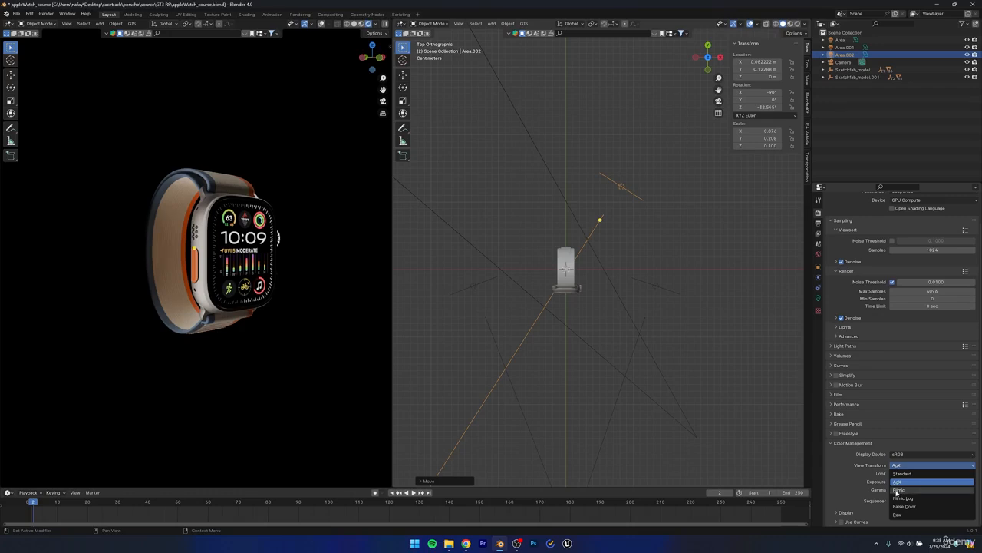
click(898, 475)
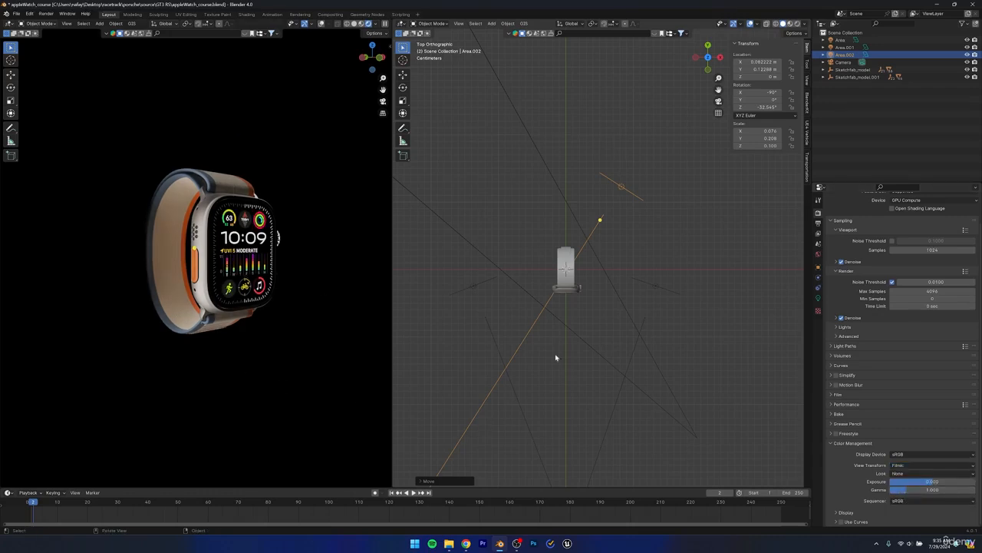
click(896, 466)
click(905, 484)
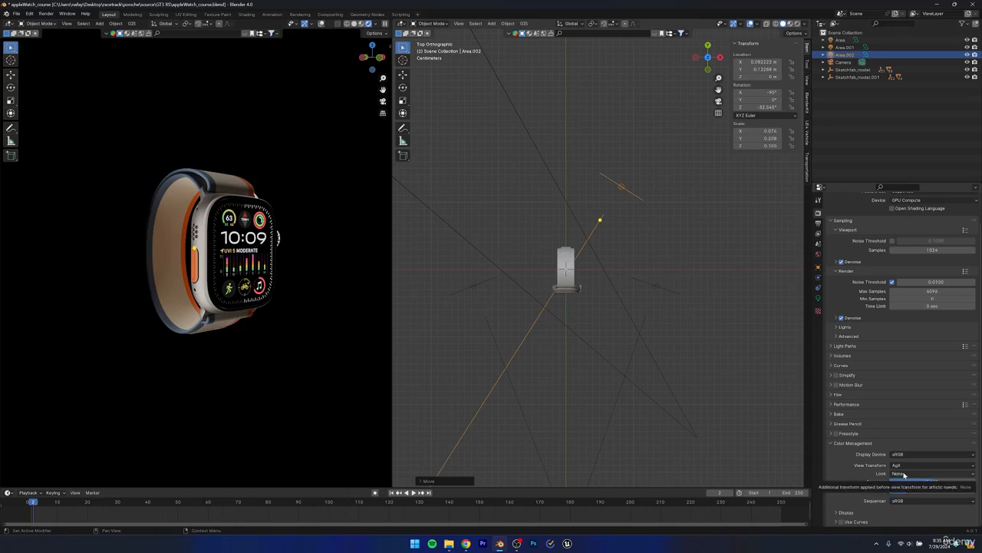
- Compare the High Contrast and Very High Contrast looks on the render, and set the look to High Contrast
click(904, 474)
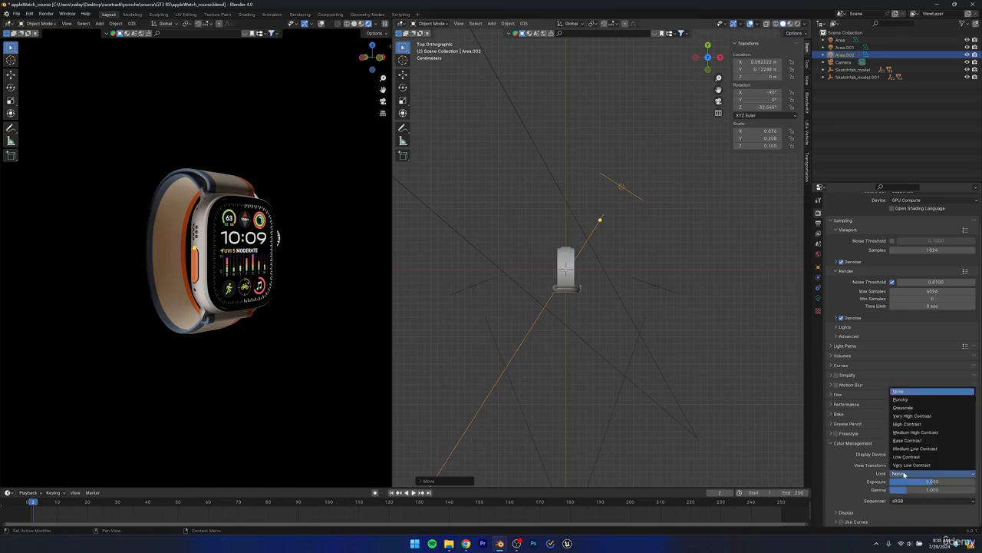
click(910, 424)
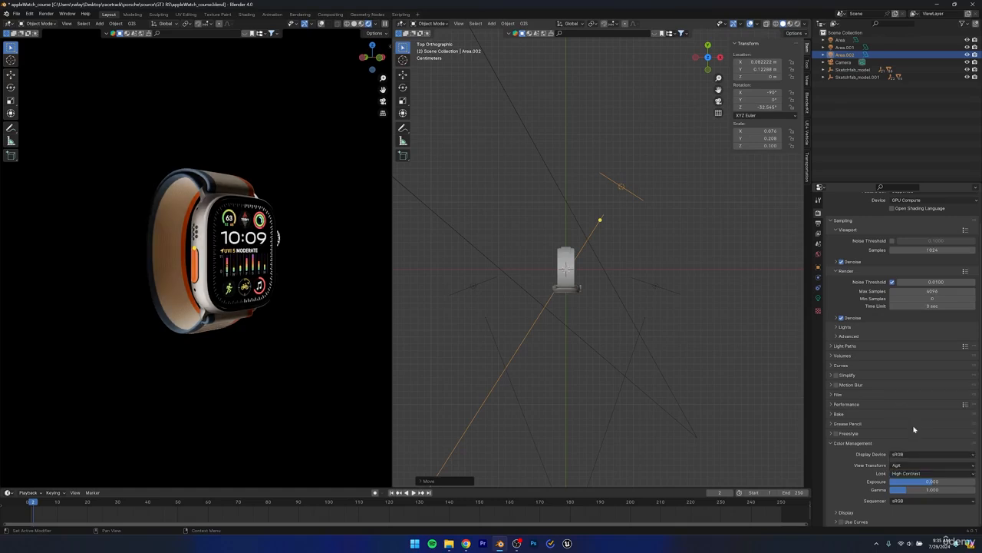
click(908, 472)
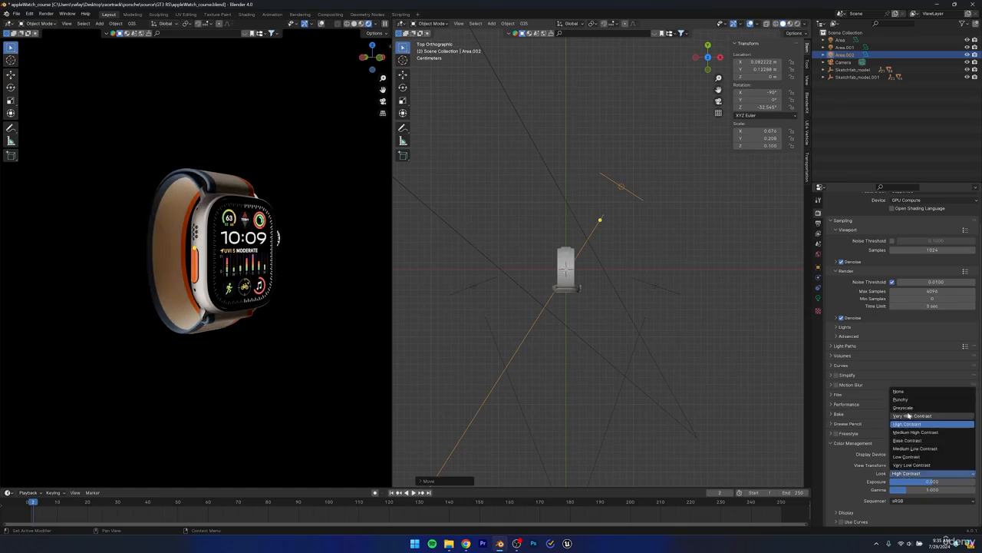
click(906, 420)
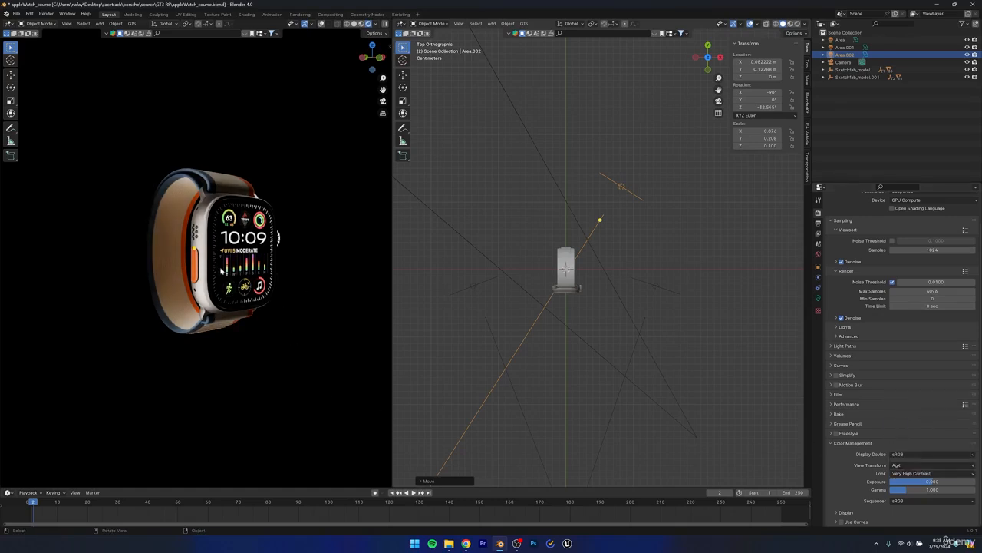
click(915, 474)
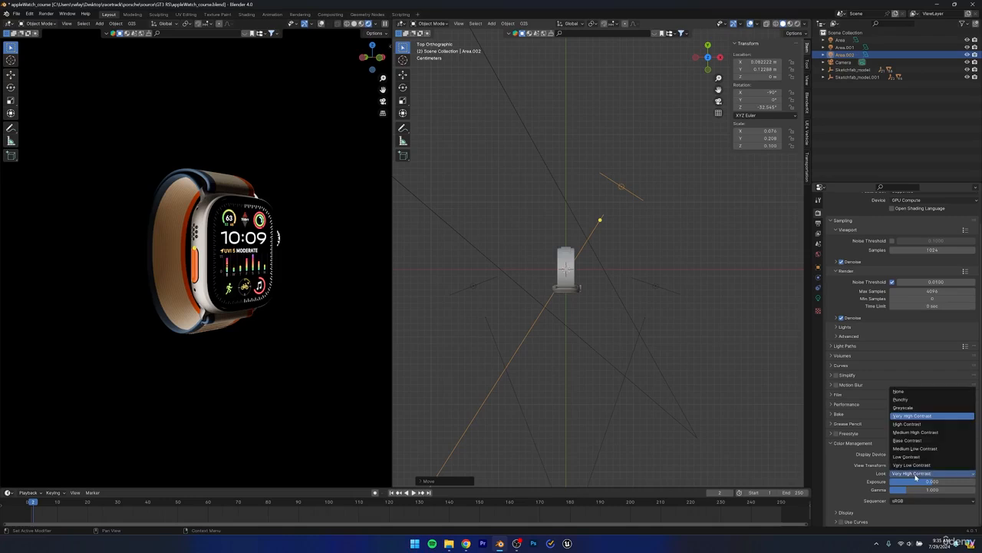
click(905, 426)
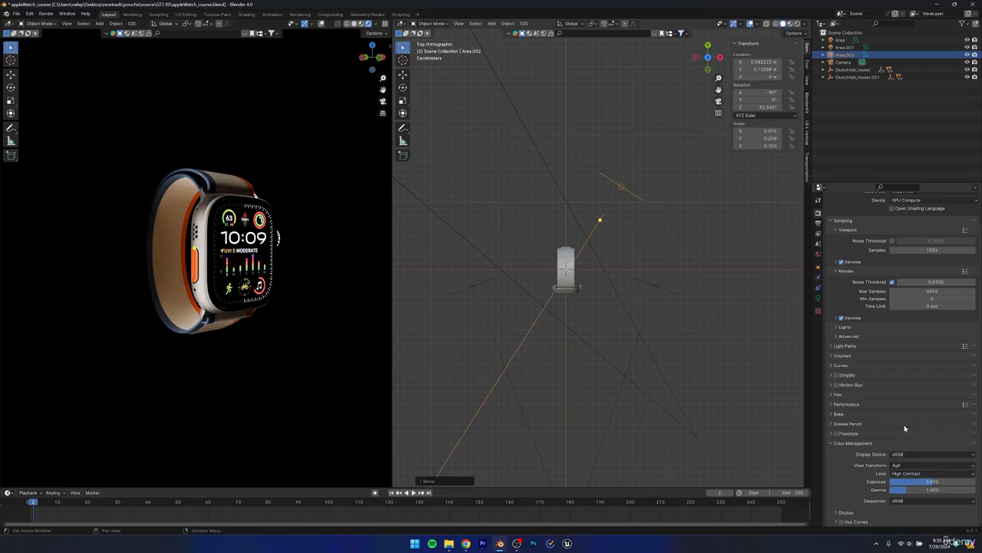
- Return the rendered viewport to the camera view, deselect the rear area light and save the file
click(383, 102)
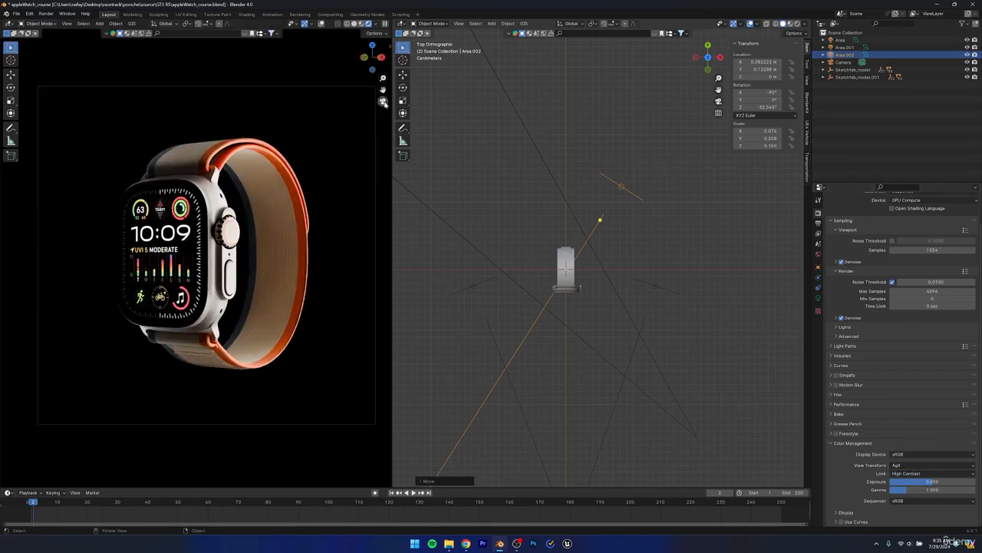
click(448, 257)
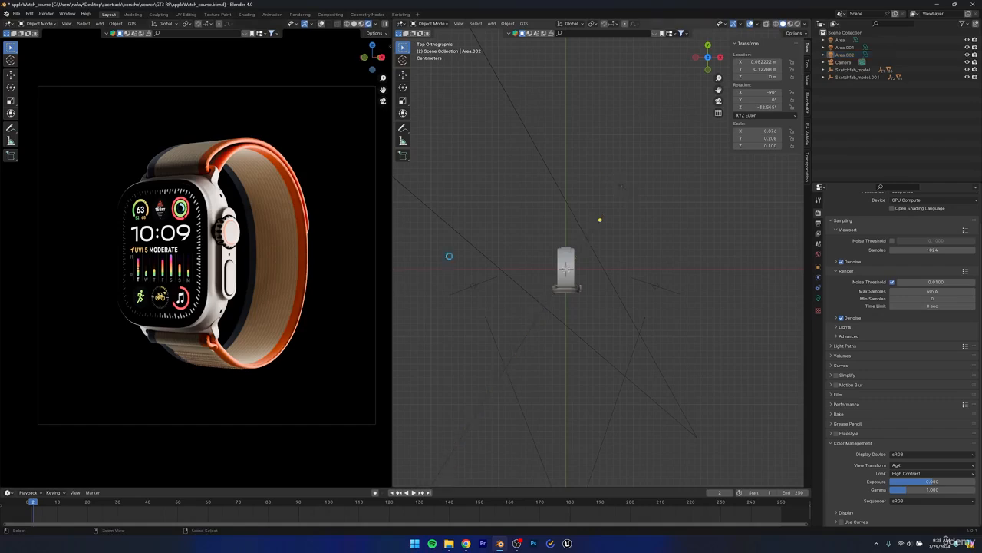
key(ctrl+s)
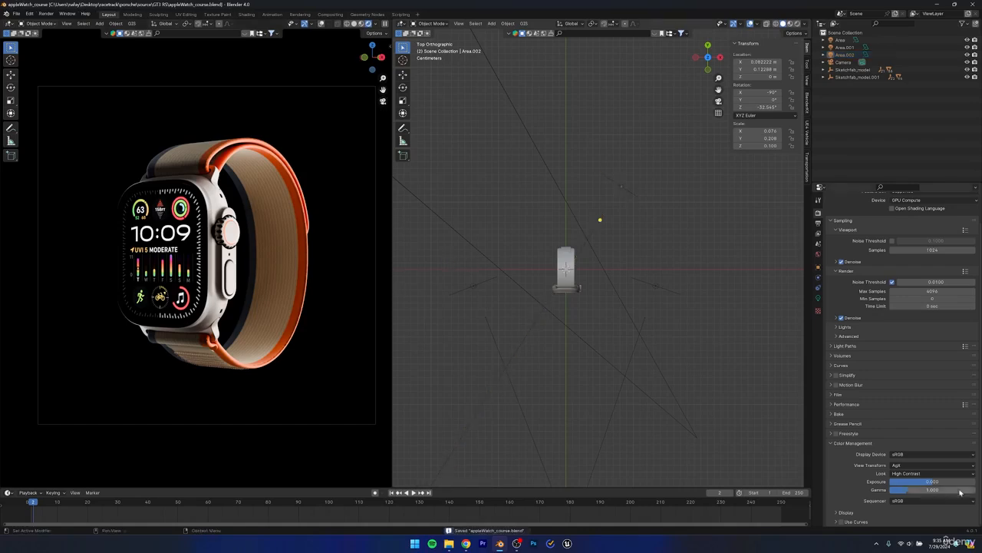
- Try the Medium High Contrast look in the camera view, set the look back to High Contrast and save the file
click(914, 473)
click(909, 432)
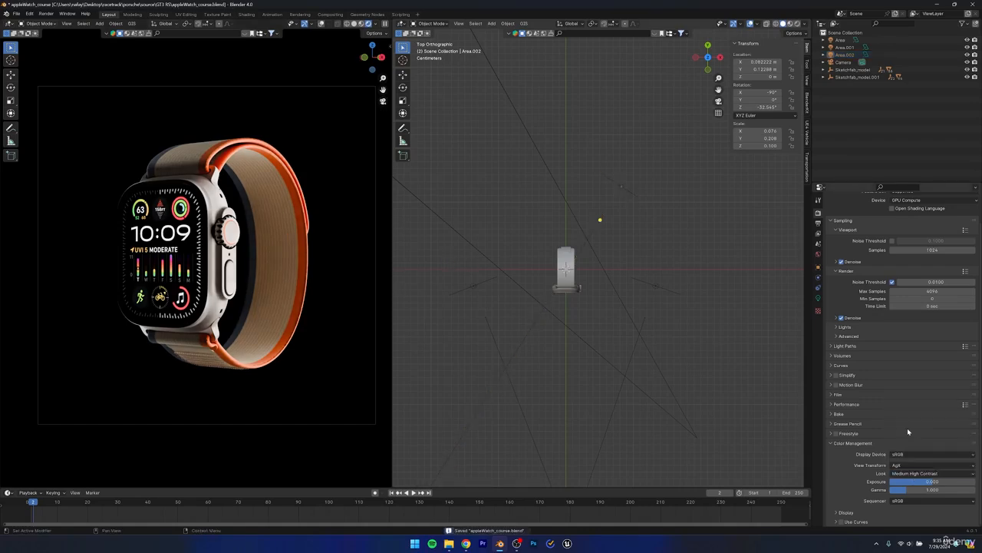
click(918, 474)
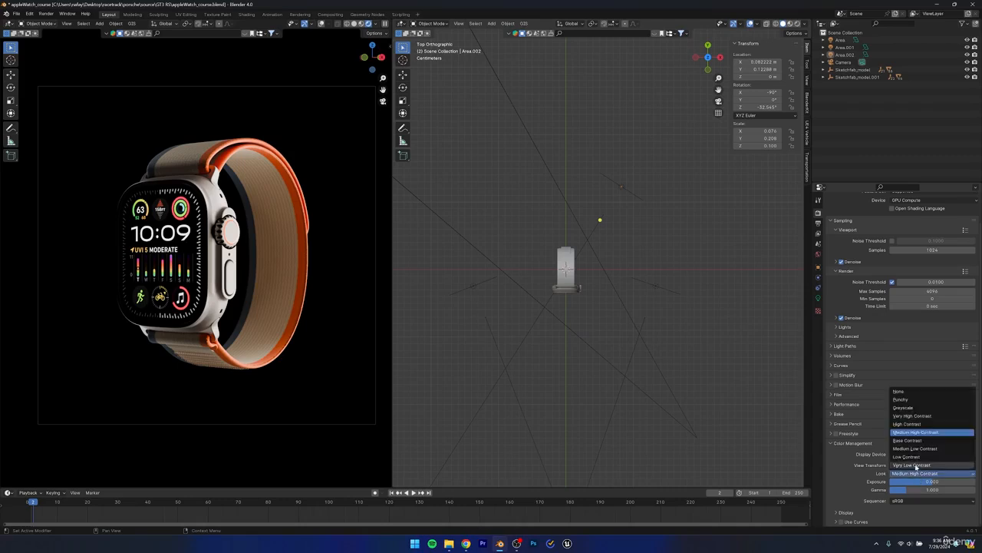
click(912, 426)
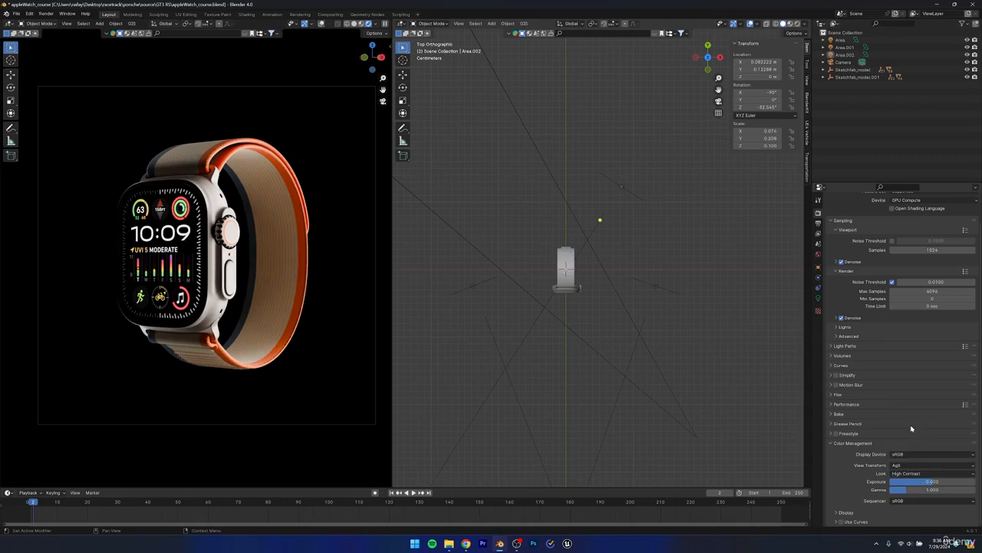
key(ctrl+s)
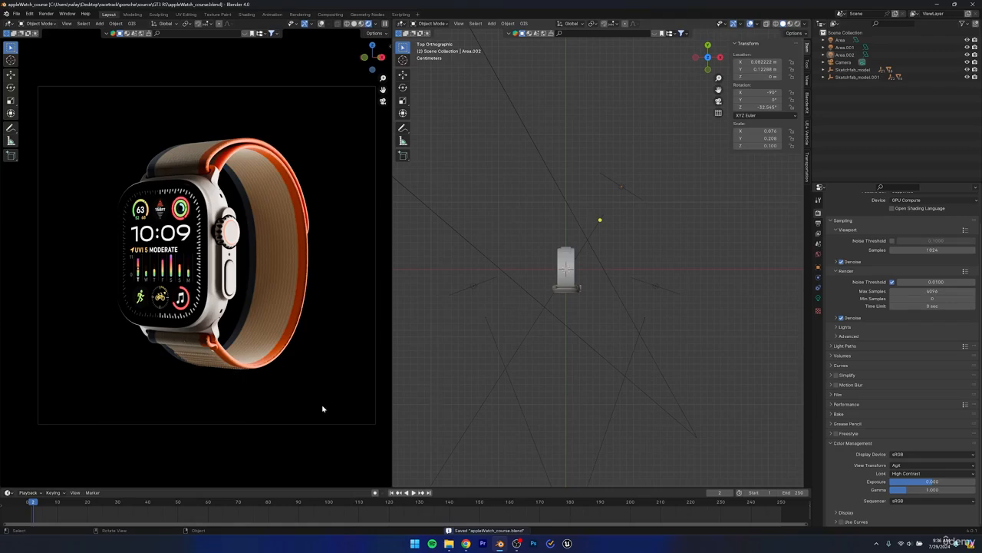
- Check the lighting exposure with the False Color view transform, restore AgX and save the file
click(905, 466)
click(901, 506)
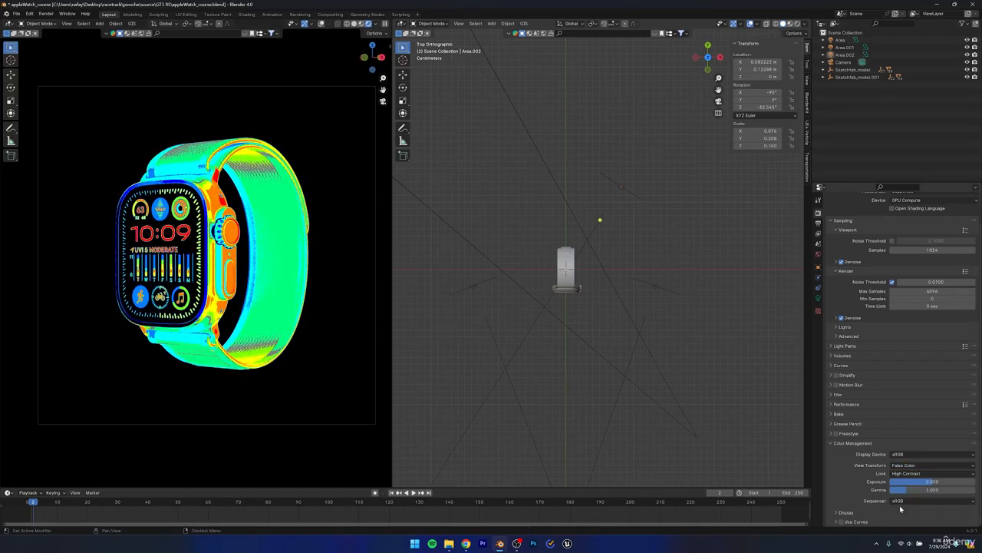
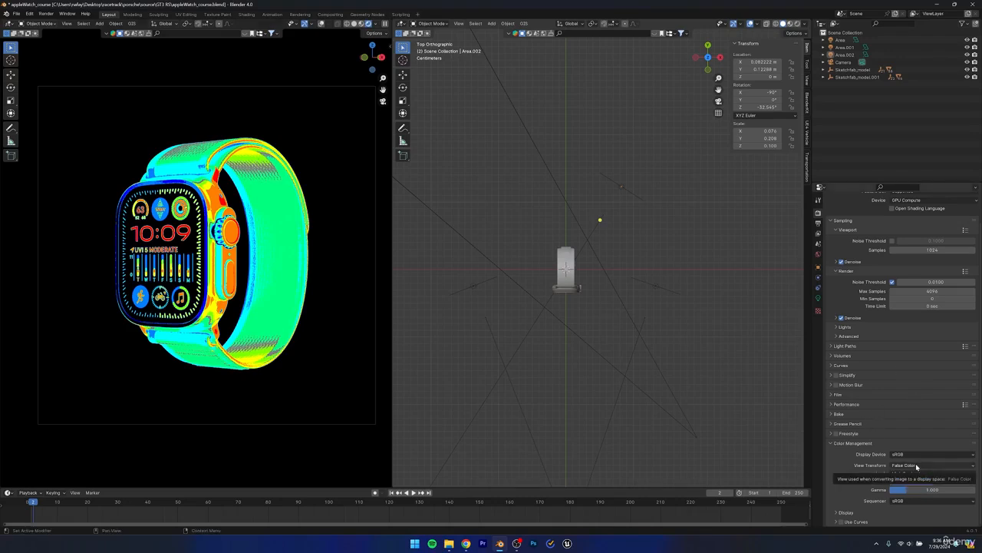
click(916, 467)
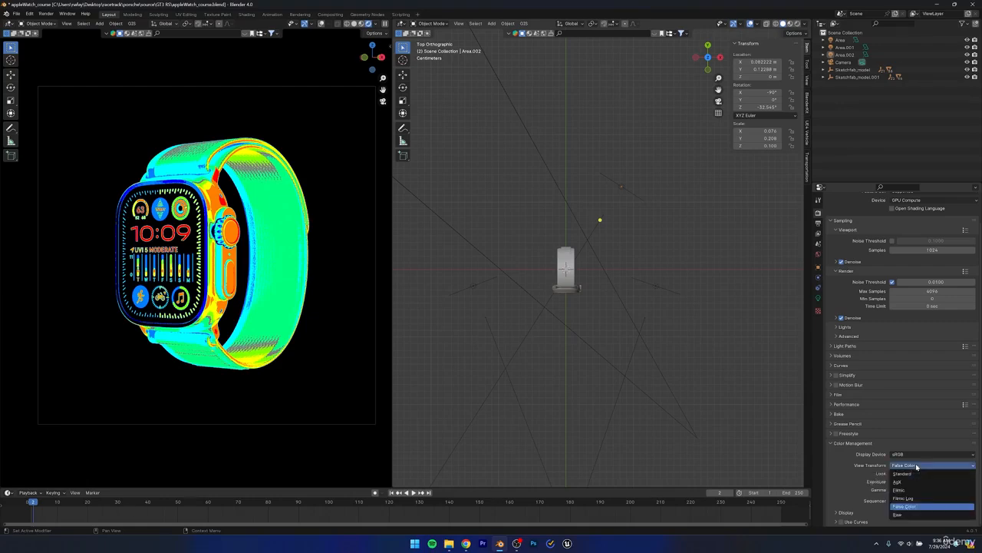
click(909, 484)
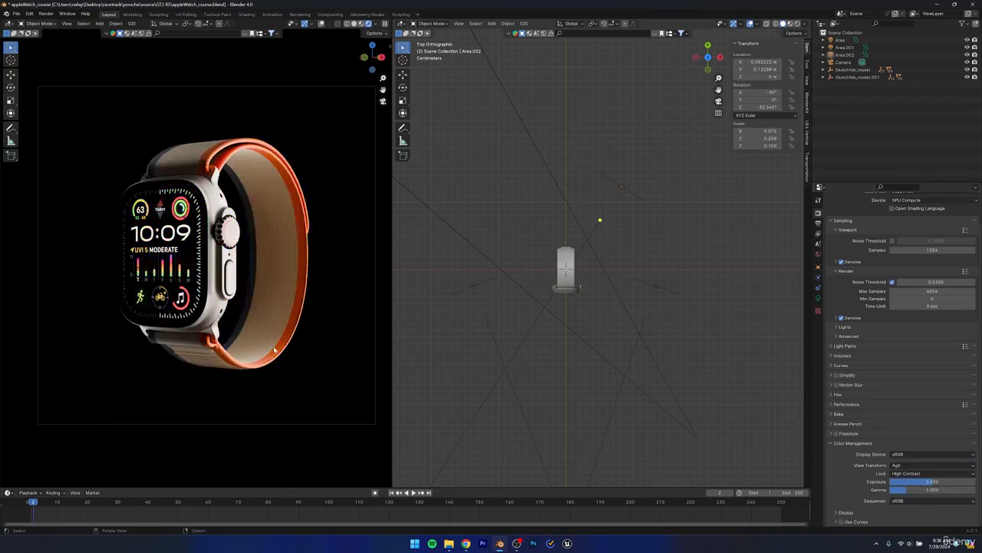
key(ctrl+s)
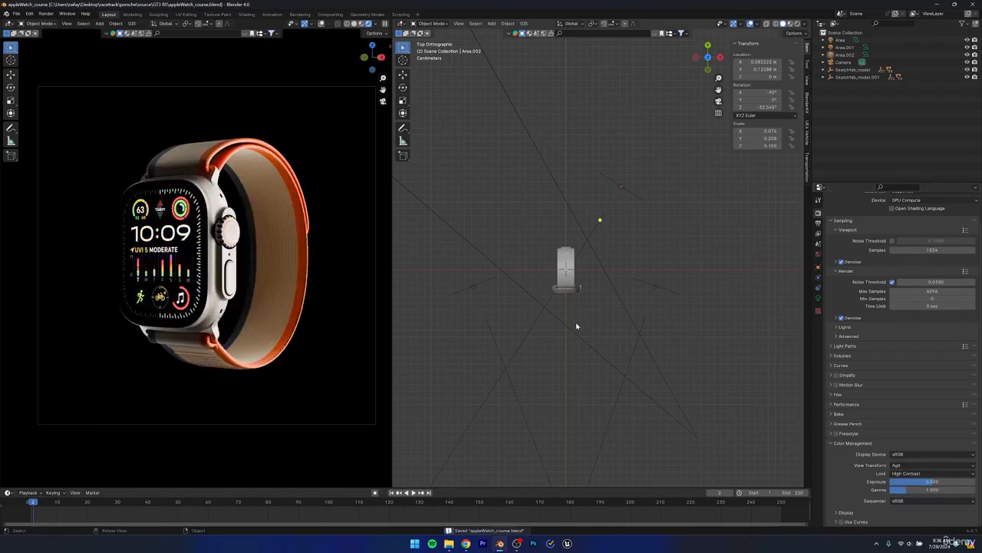
- Move the rear area light to about X 0.03 m, Y 0.13 m and hide it in the viewport
click(474, 289)
middle_drag(547, 342, 571, 257)
alt+middle_drag(582, 291, 575, 326)
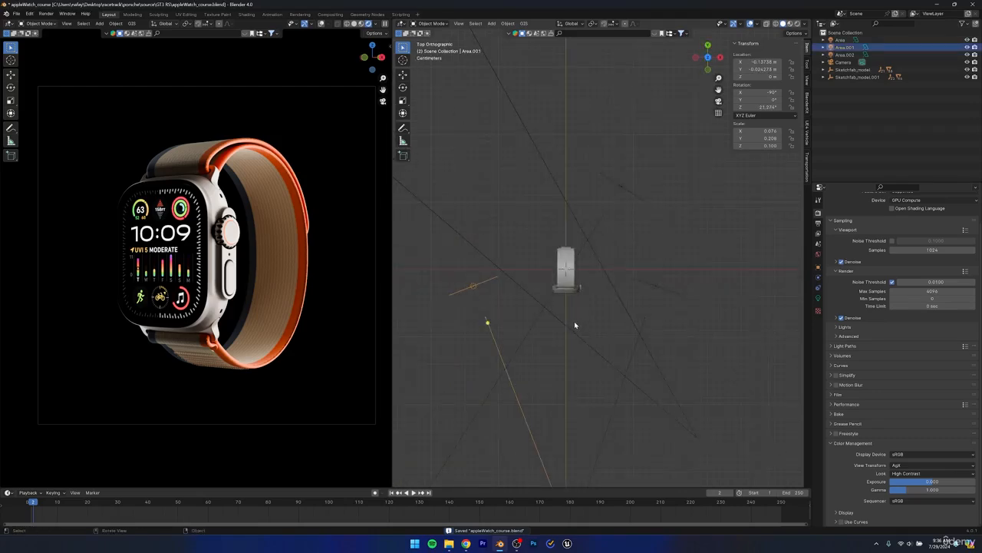
click(622, 188)
key(g)
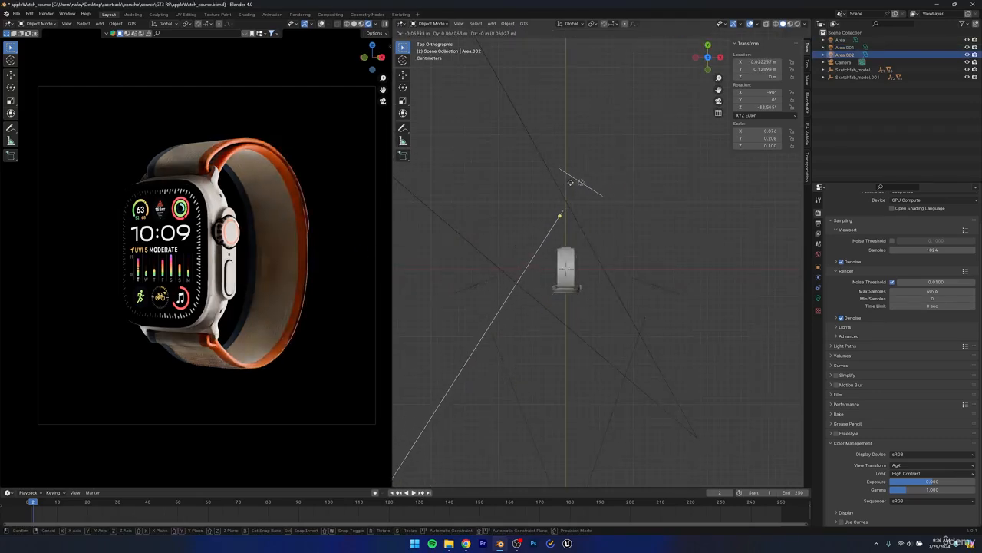
click(577, 185)
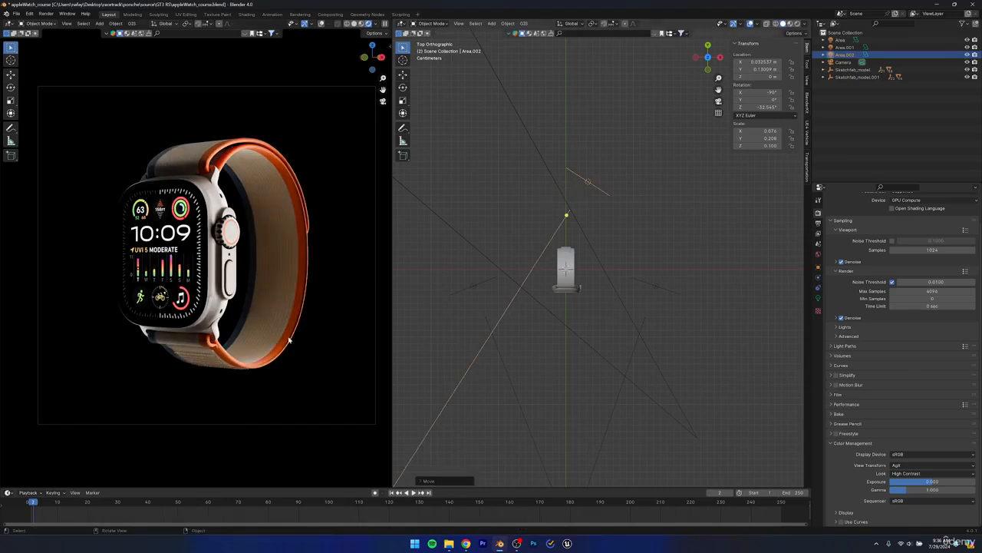
click(967, 54)
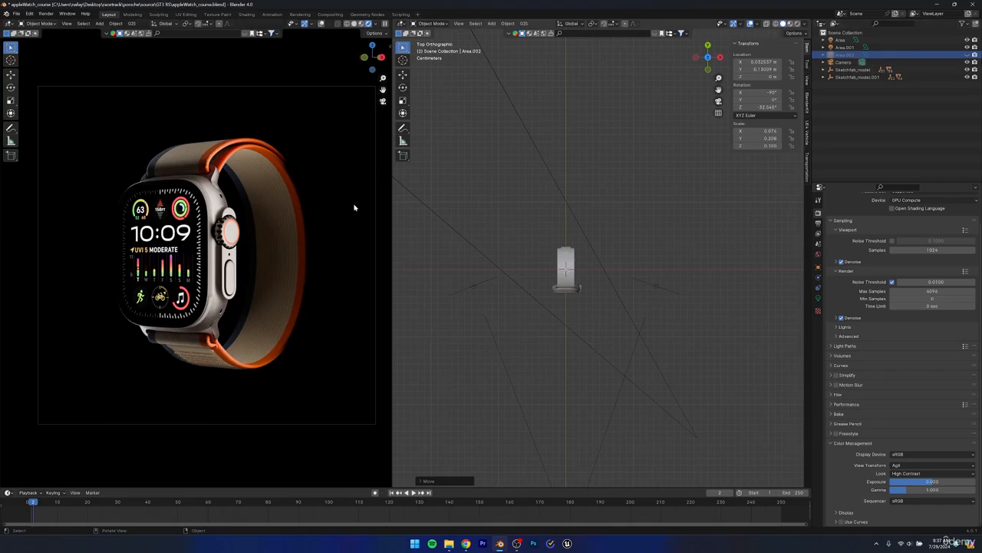
- Show the hidden rear area light in the viewport again
click(967, 54)
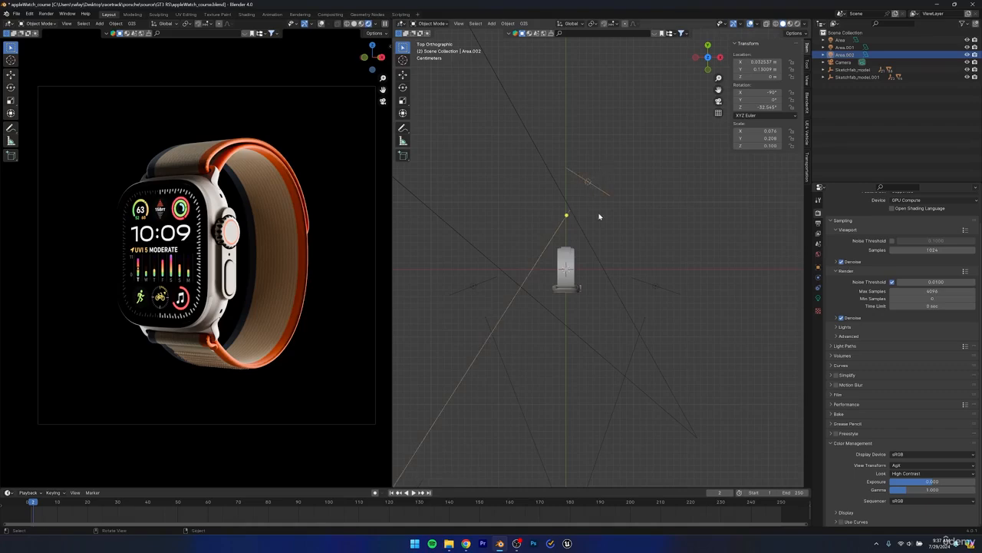
- Try a duplicate of the rear area light at about X -0.08 m, Y 0.11 m with Z rotation about 33°, and delete it
key(shift+d)
click(518, 223)
key(r)
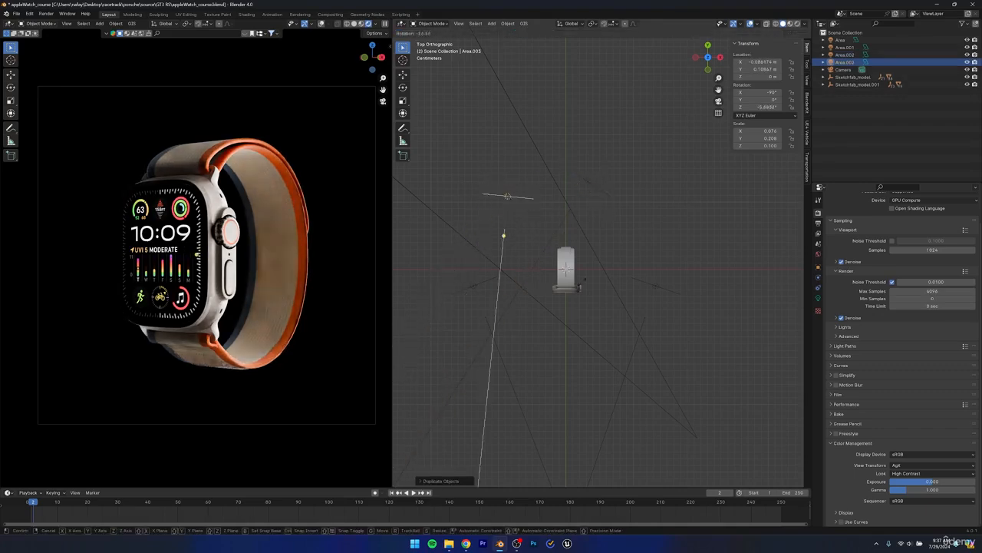
click(664, 223)
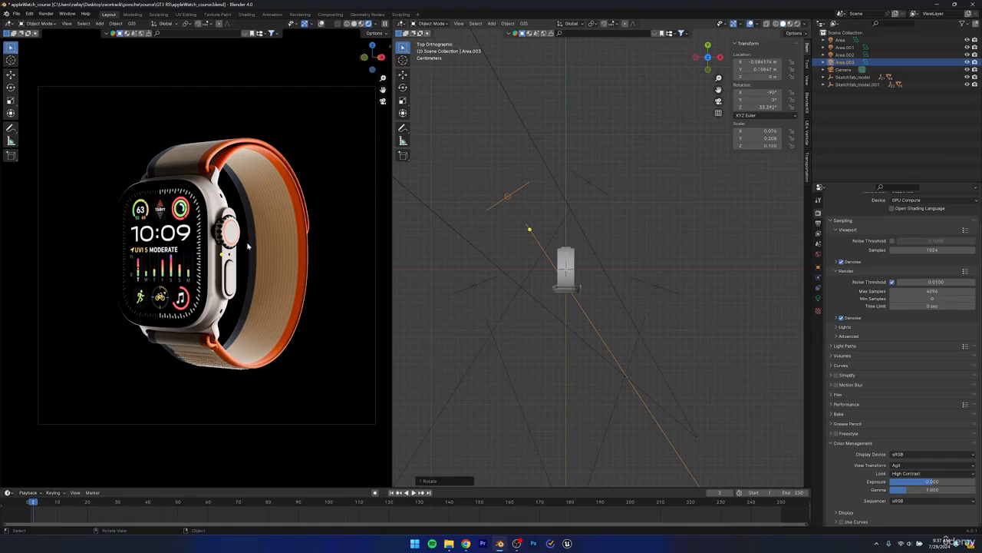
middle_drag(248, 246, 42, 269)
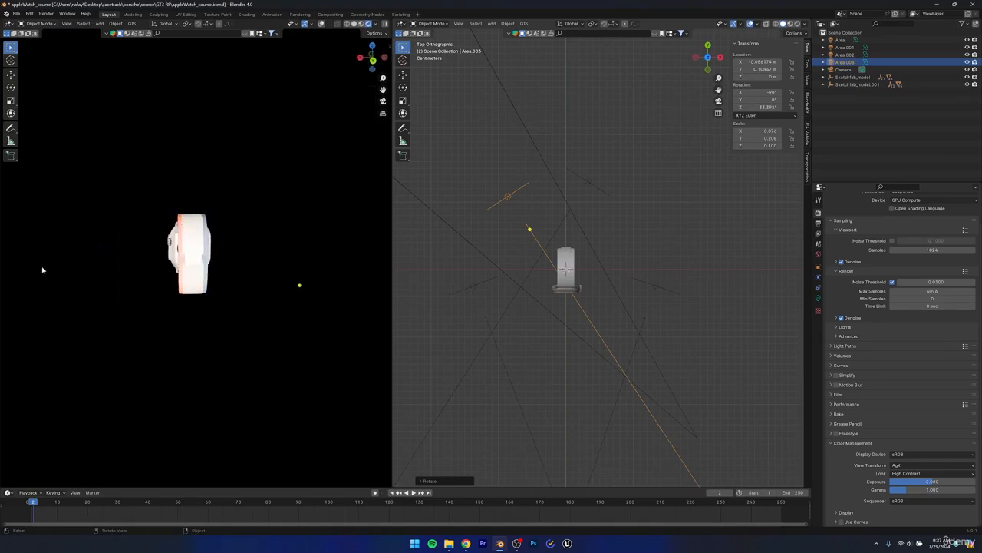
scroll(243, 259, up, 6)
middle_drag(243, 258, 222, 259)
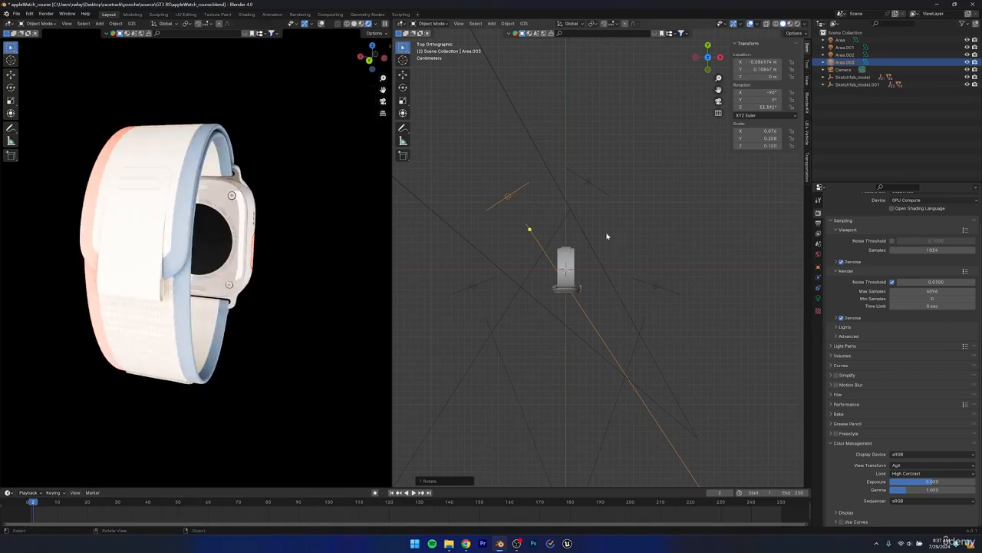
key(Delete)
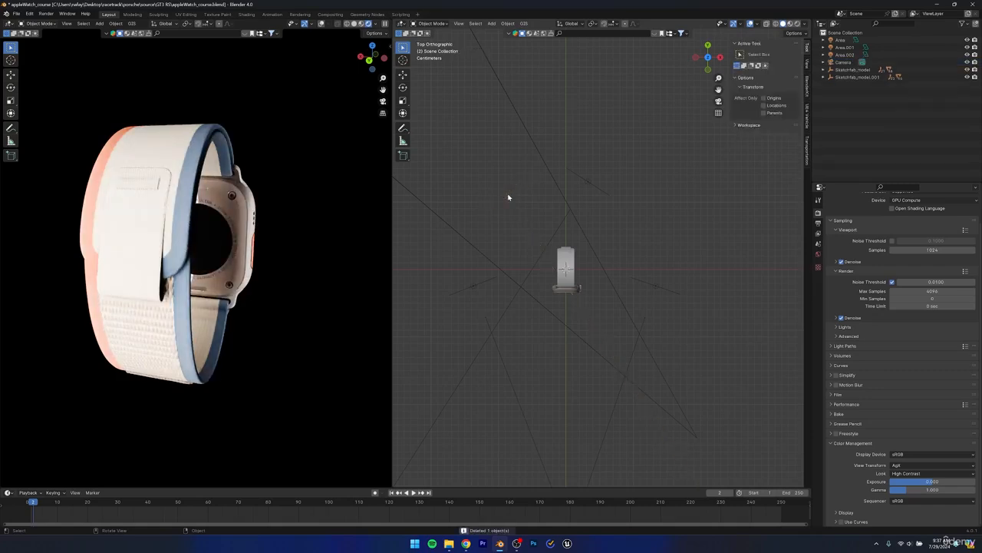
- Move the rear area light to about X 0.12 m, Y 0.15 m, deselect it and save the file
middle_drag(281, 276, 243, 308)
click(590, 217)
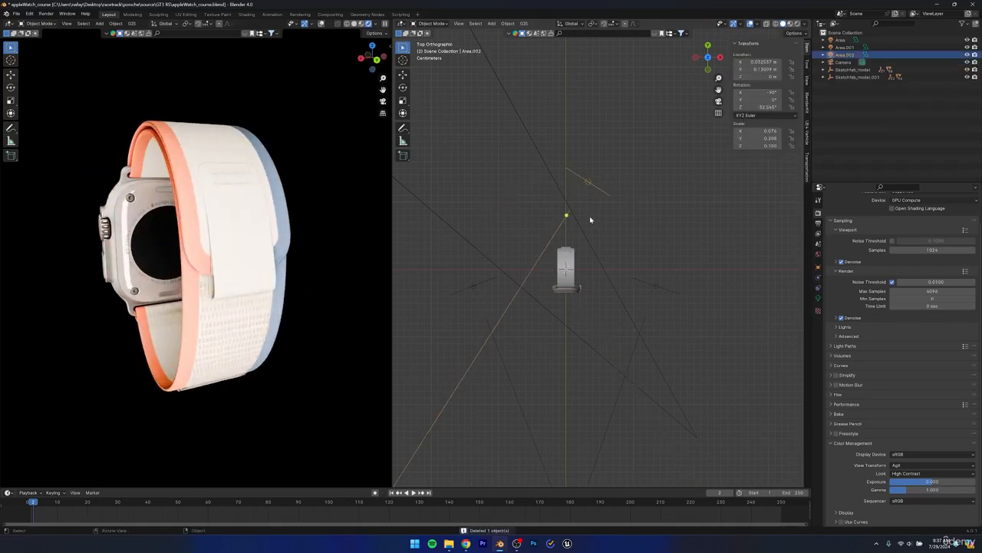
key(g)
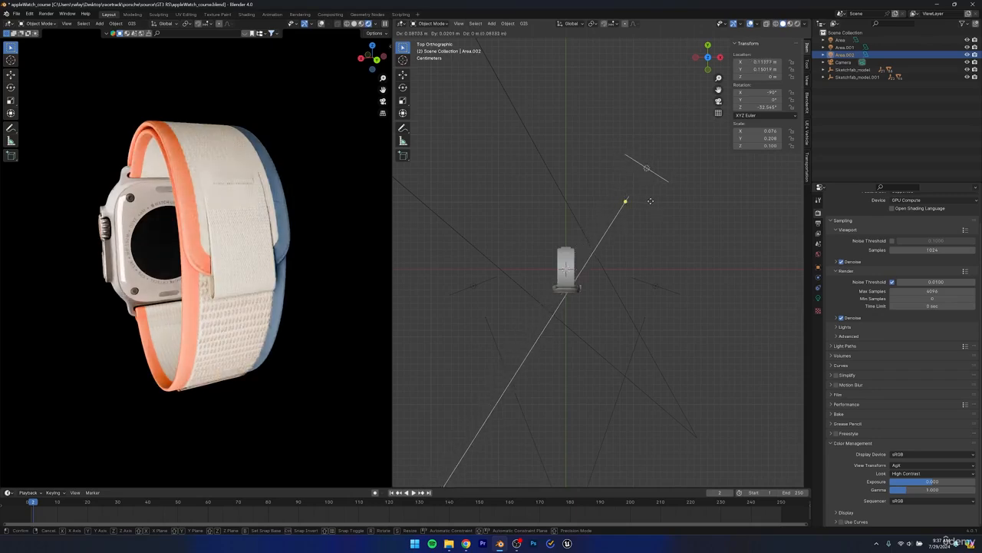
click(651, 204)
middle_drag(651, 205, 614, 182)
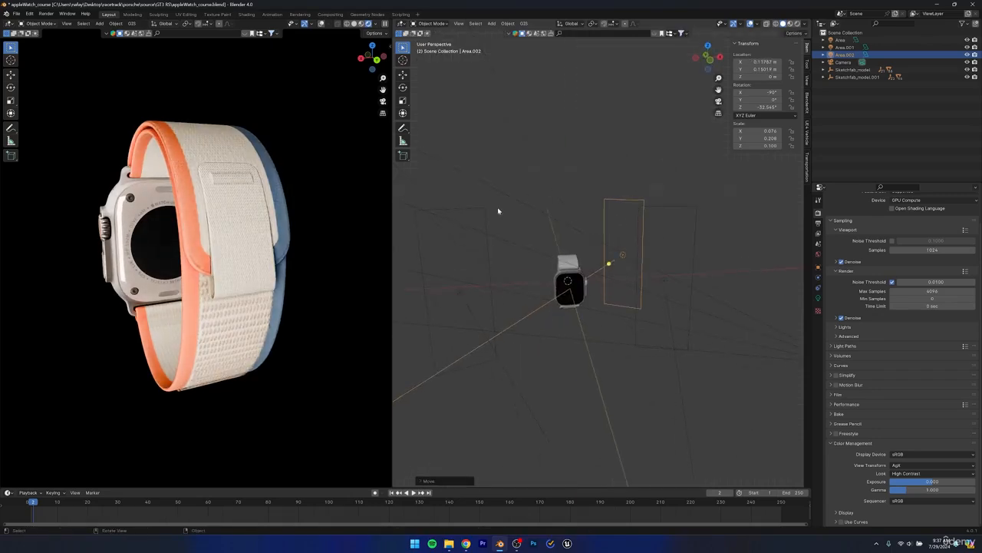
middle_drag(498, 211, 476, 232)
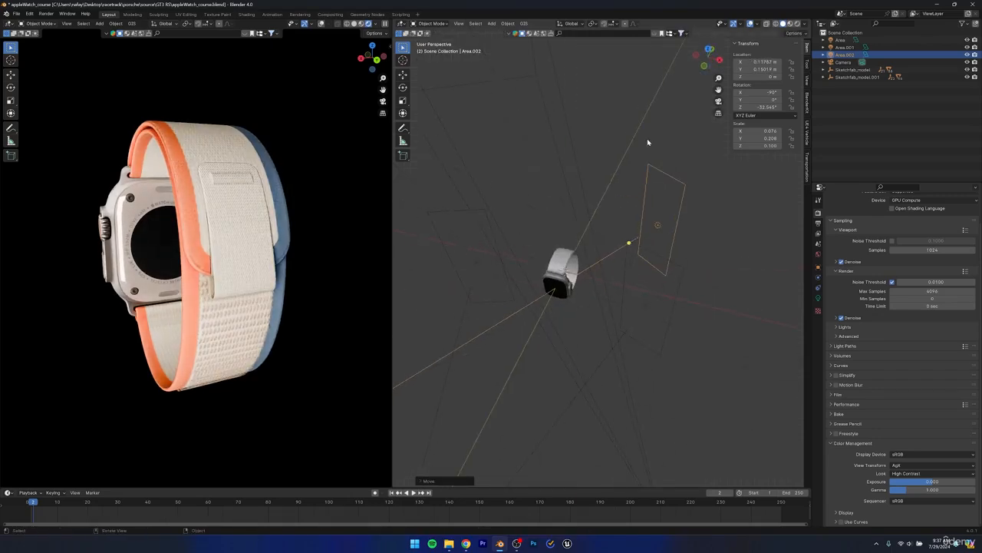
key(alt+a)
key(ctrl+s)
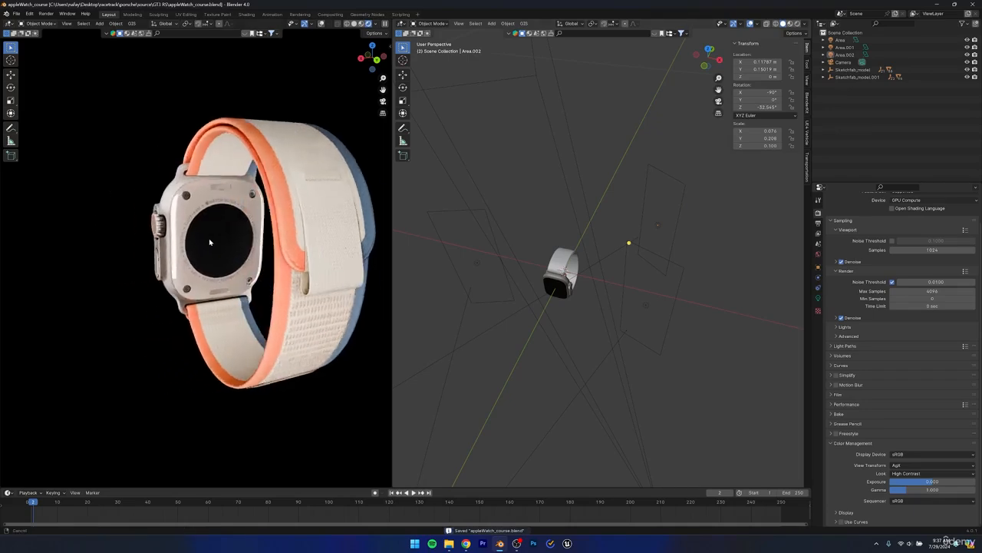
- Change the rear area light's shape to Disk
middle_drag(210, 242, 374, 231)
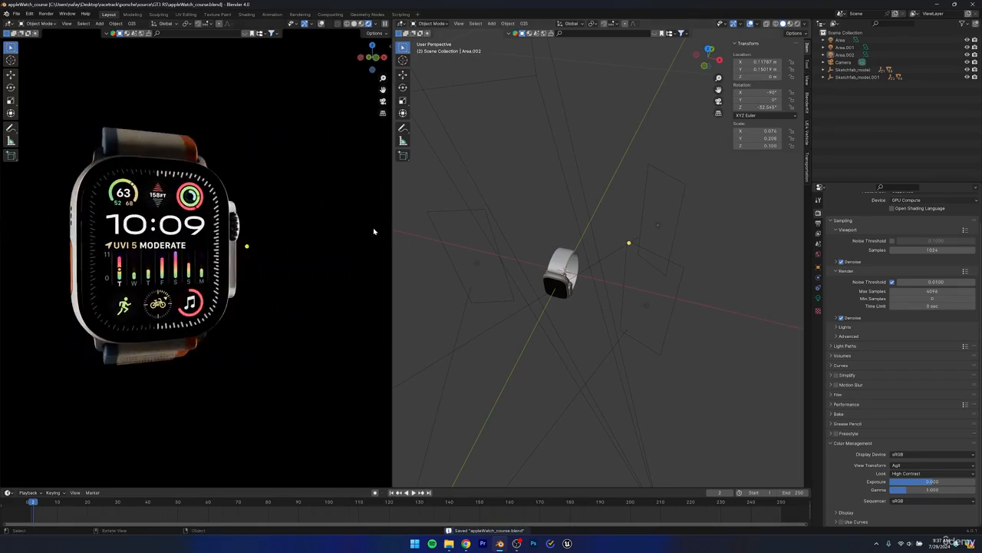
click(664, 228)
click(819, 298)
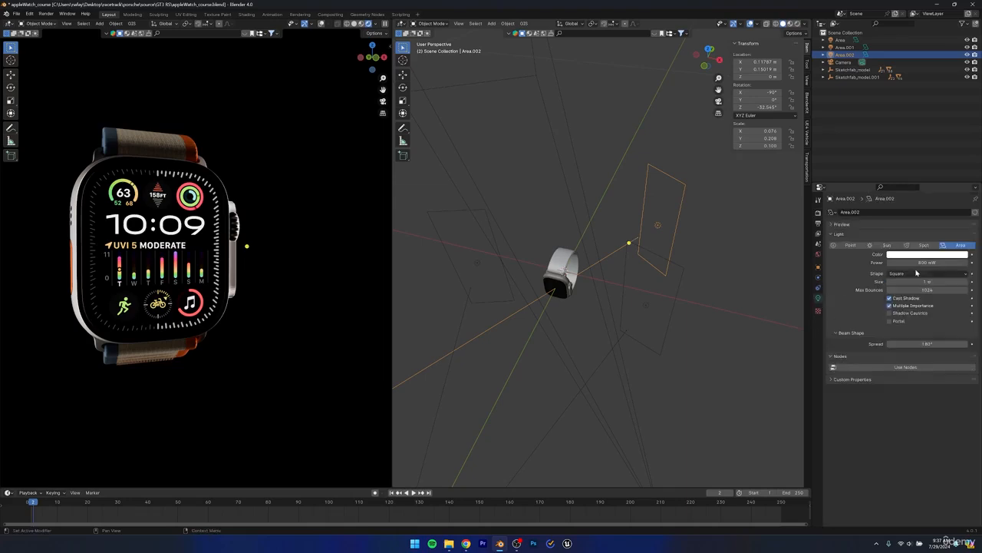
click(916, 273)
click(898, 297)
- Change the shape of both front area lights, on either side of the watch, to Disk
click(646, 306)
click(904, 272)
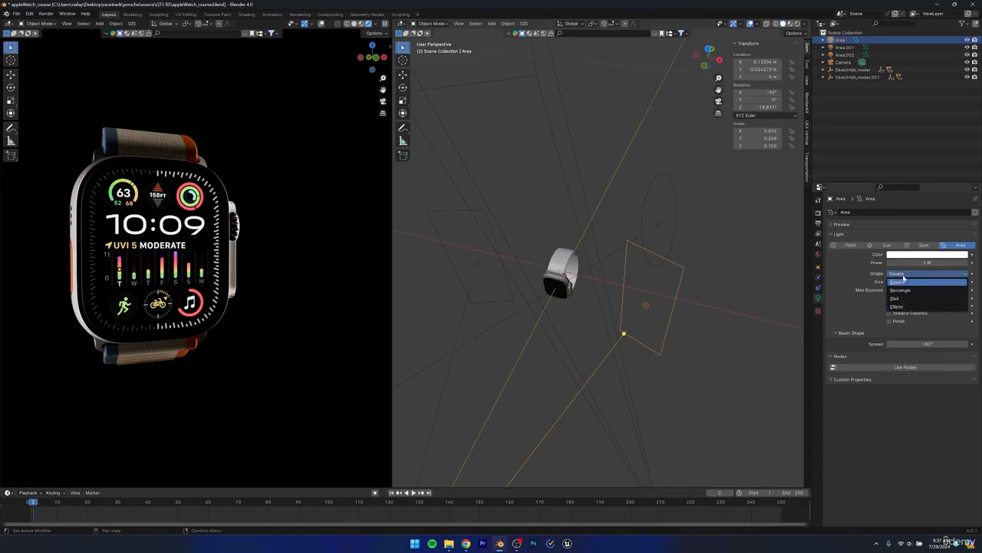
click(896, 298)
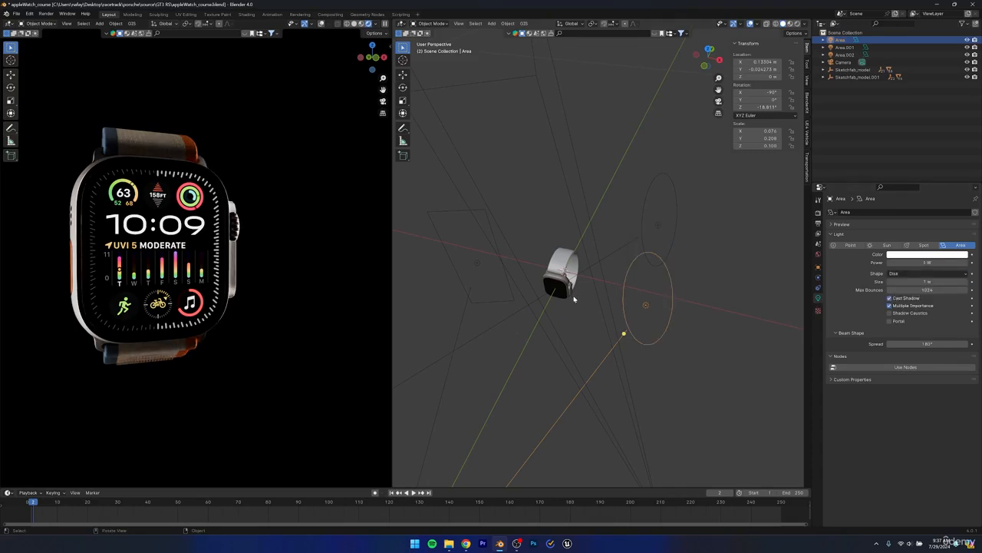
click(478, 265)
click(891, 275)
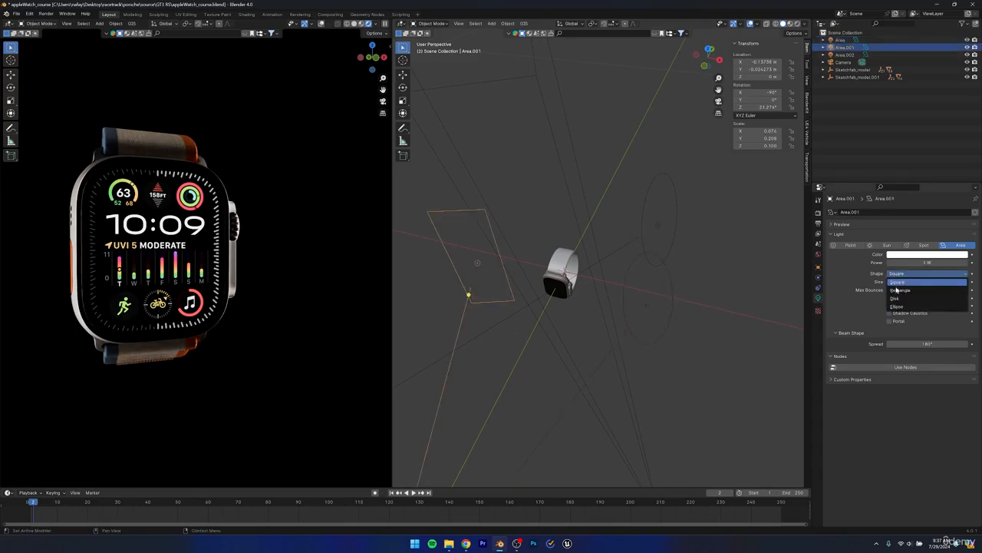
click(898, 299)
- Deselect the lights, return the rendered viewport to the camera view and save the file
middle_drag(527, 293, 671, 323)
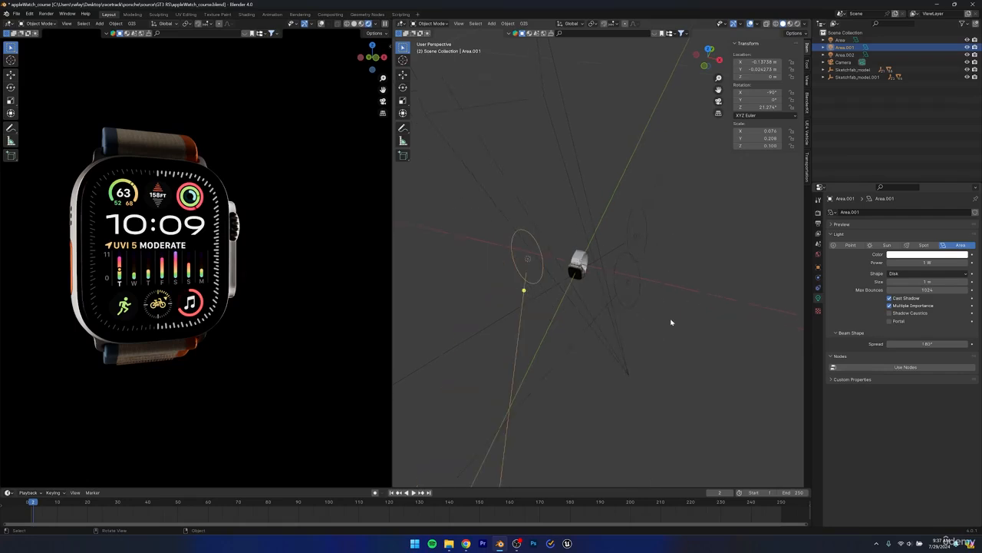
middle_drag(579, 308, 614, 322)
click(713, 366)
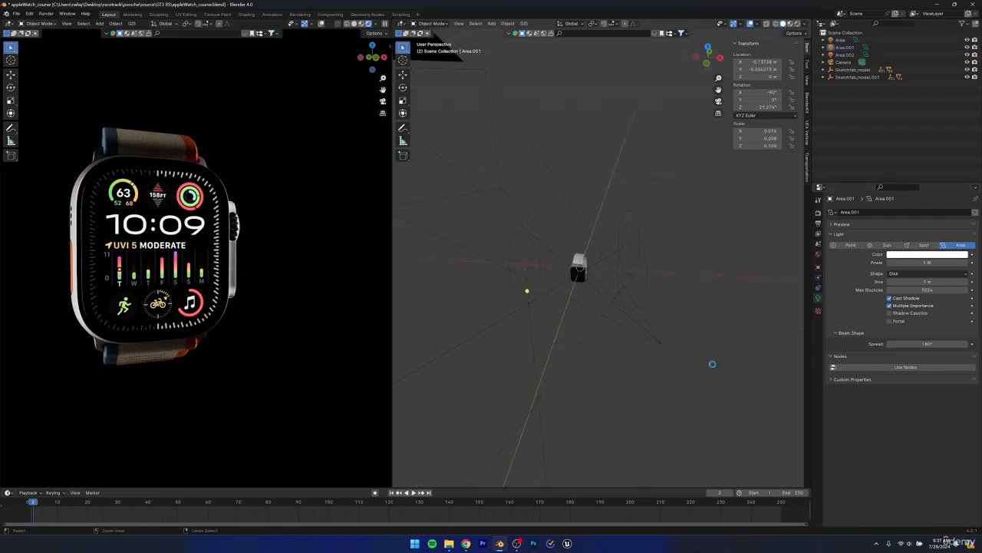
key(ctrl+s)
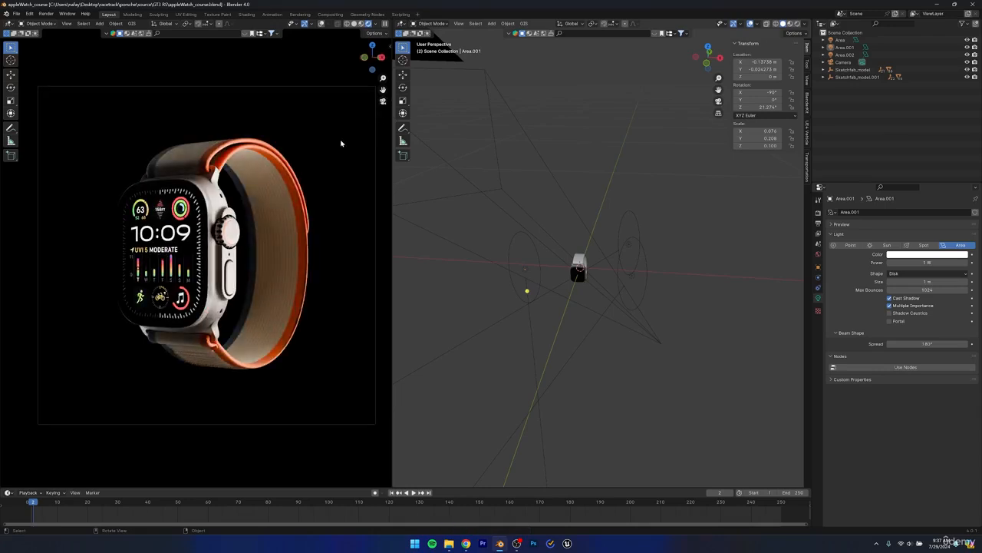
key(ctrl+s)
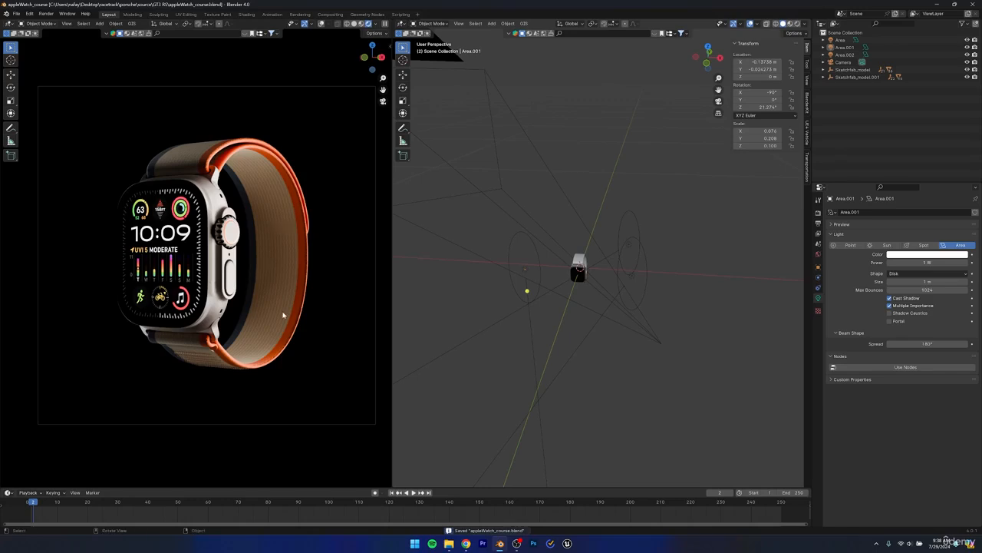
- Move the front area light on the positive X side to about X 0.12 m, Y -0.05 m, deselect it and save the file
middle_drag(561, 327, 571, 329)
key(KP_7)
scroll(652, 292, up, 3)
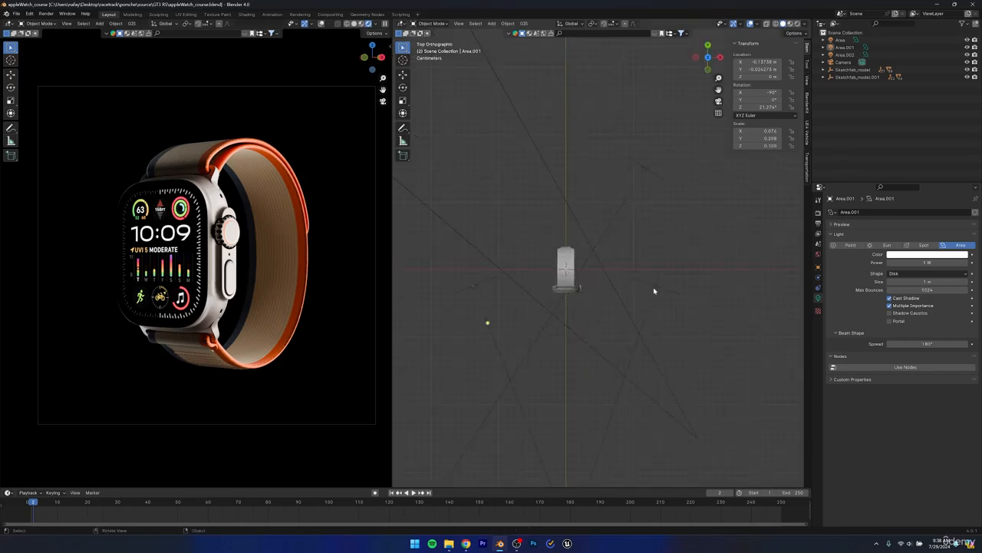
click(651, 294)
key(g)
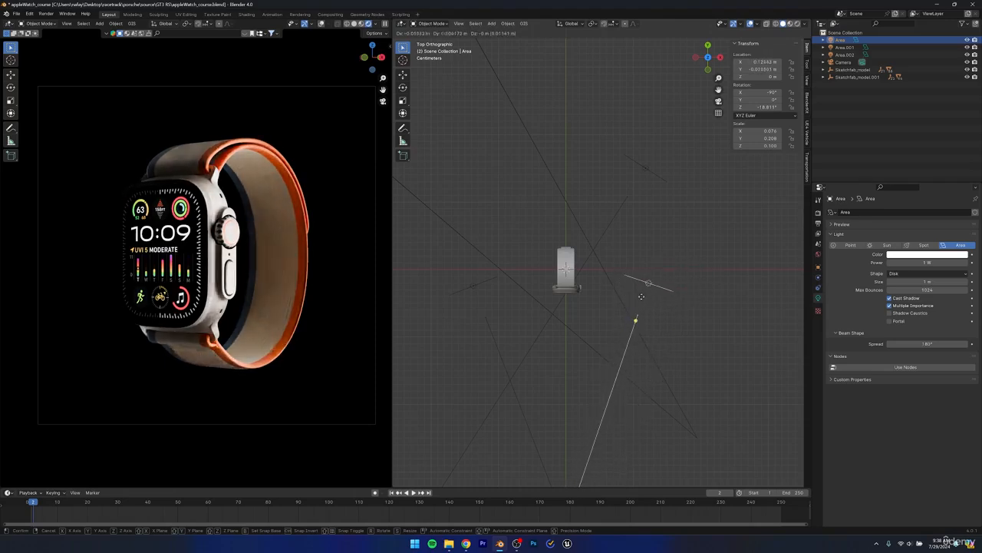
click(646, 300)
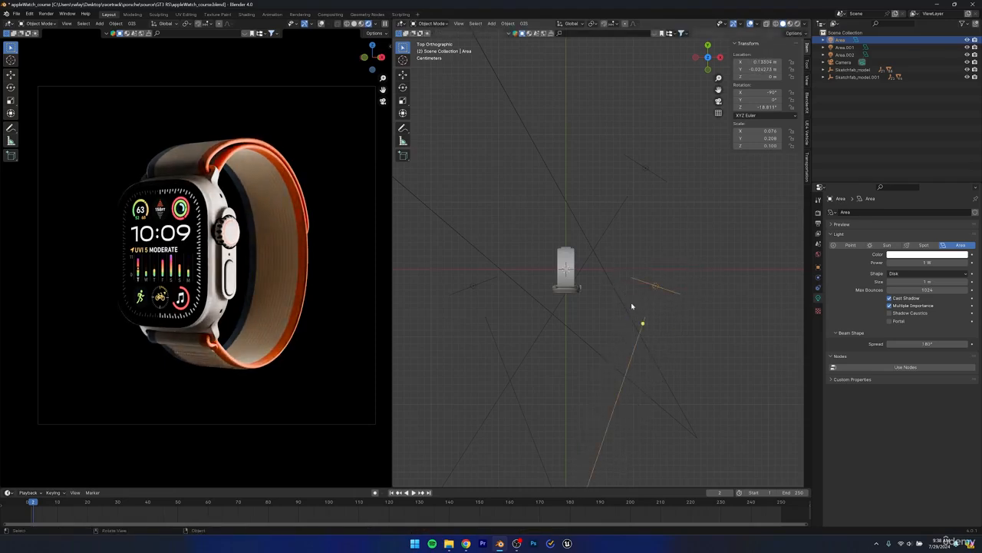
key(g)
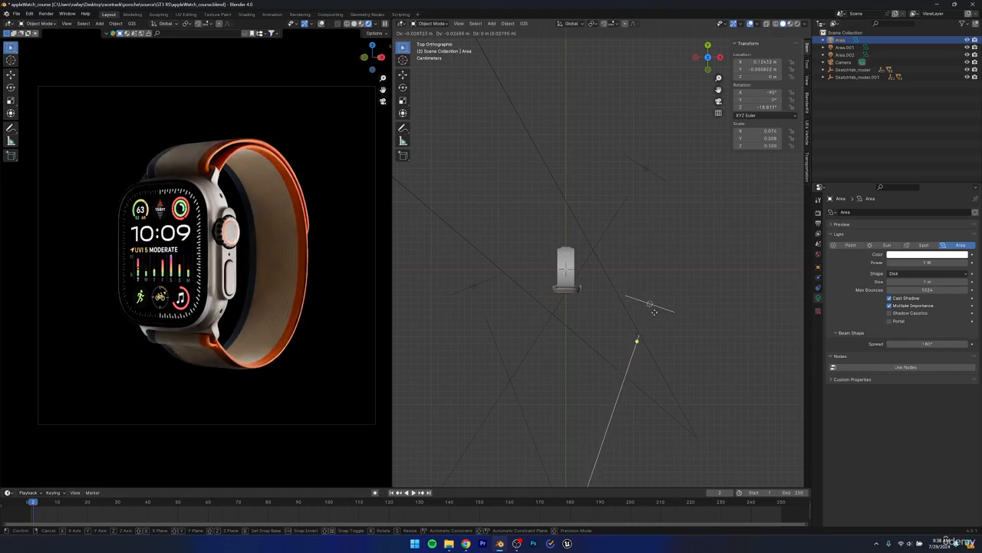
click(655, 314)
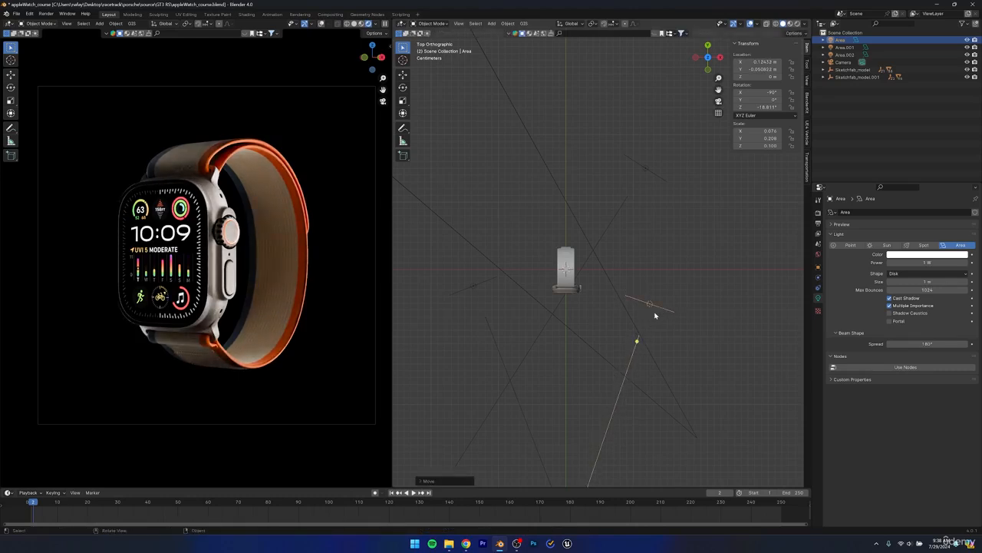
middle_drag(632, 338, 635, 247)
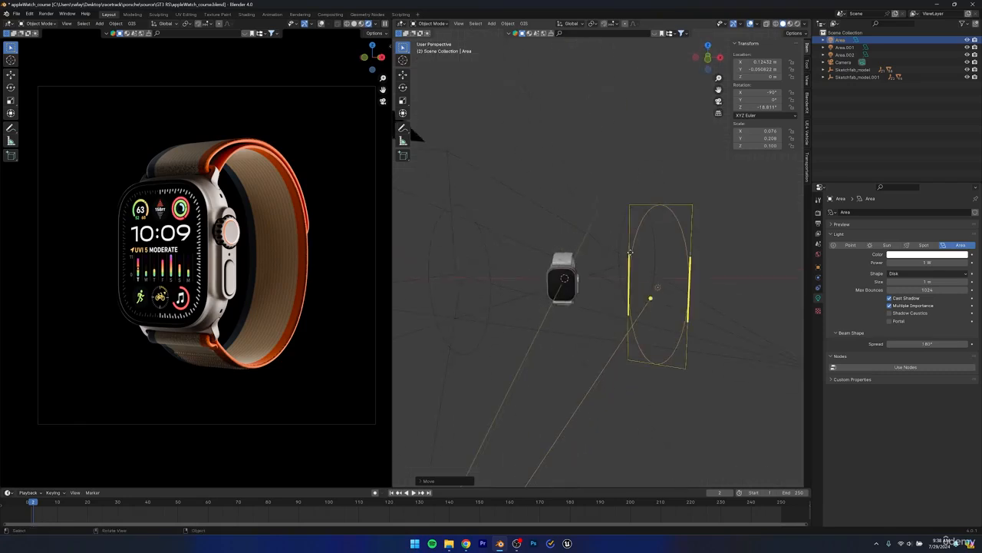
middle_drag(567, 274, 615, 421)
click(611, 404)
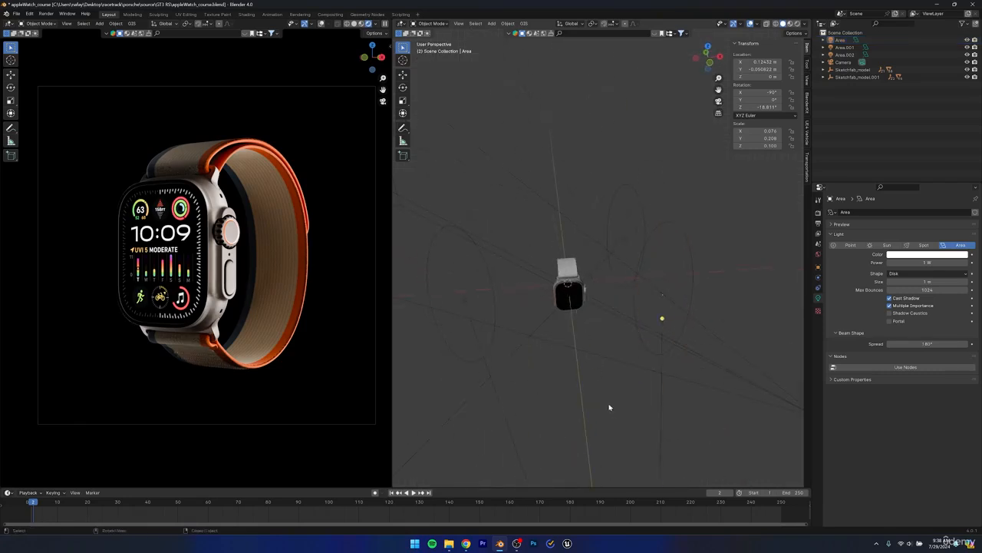
key(ctrl+s)
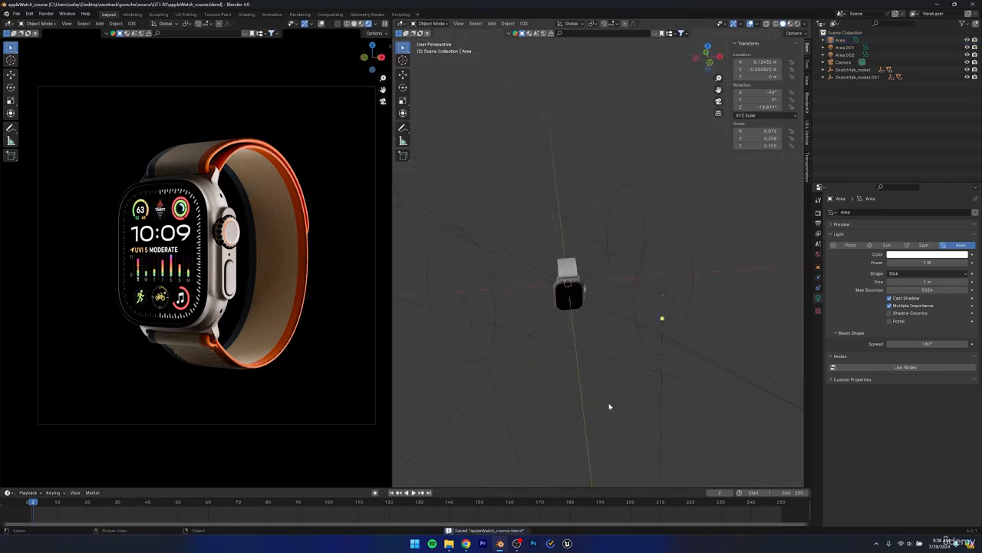
- Duplicate the front area light on the positive X side straight up along Z to about 0.26 m above the origin
click(656, 320)
middle_drag(592, 350, 504, 327)
middle_drag(157, 311, 239, 299)
click(383, 102)
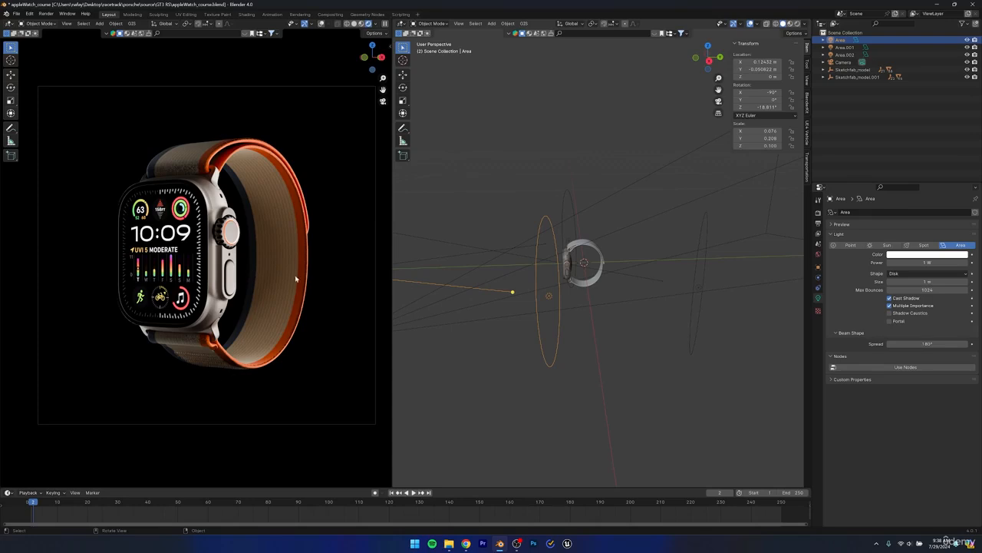
middle_drag(553, 310, 637, 319)
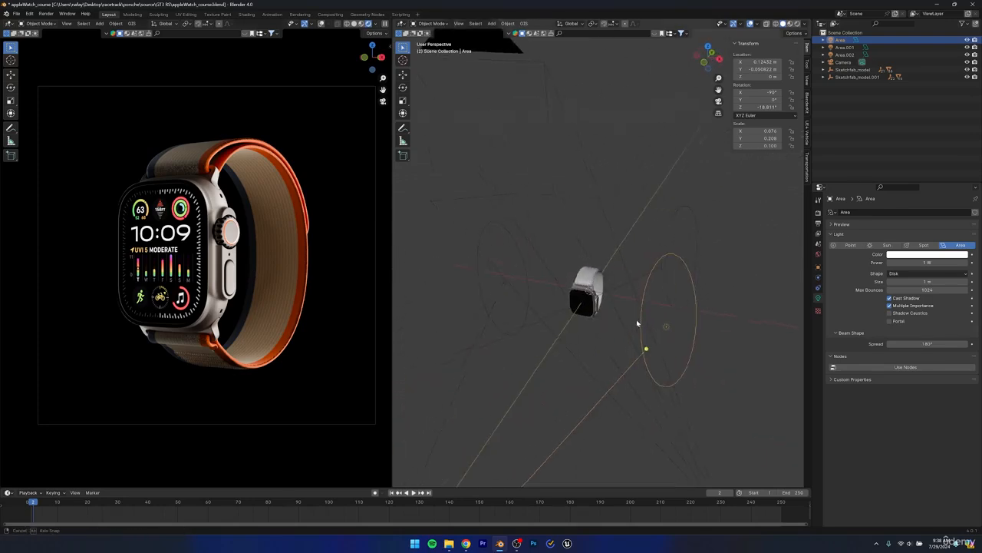
key(shift+d)
key(z)
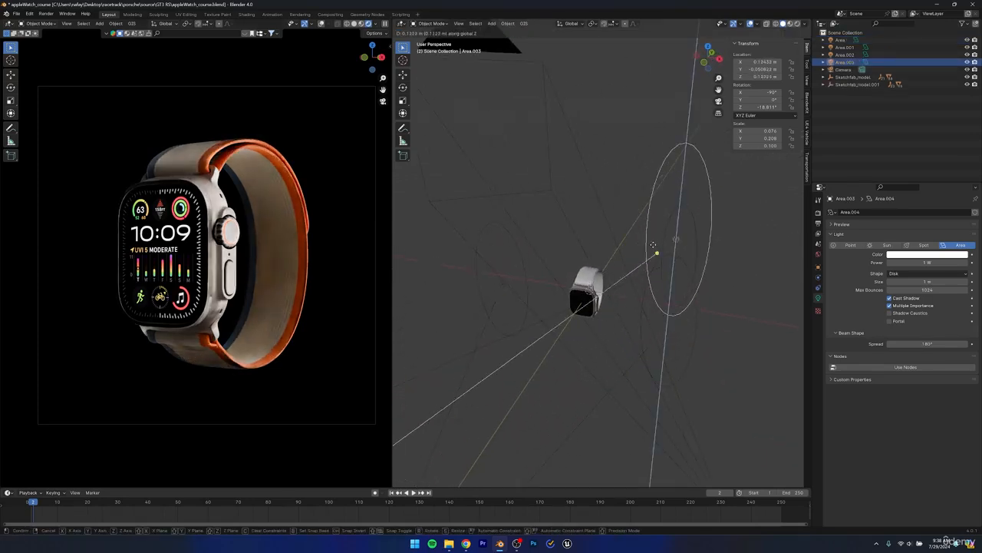
click(651, 138)
- Rotate the raised light about global X to face down and move it in top view to about X 0.11 m, Y -0.06 m
middle_drag(651, 137, 588, 237)
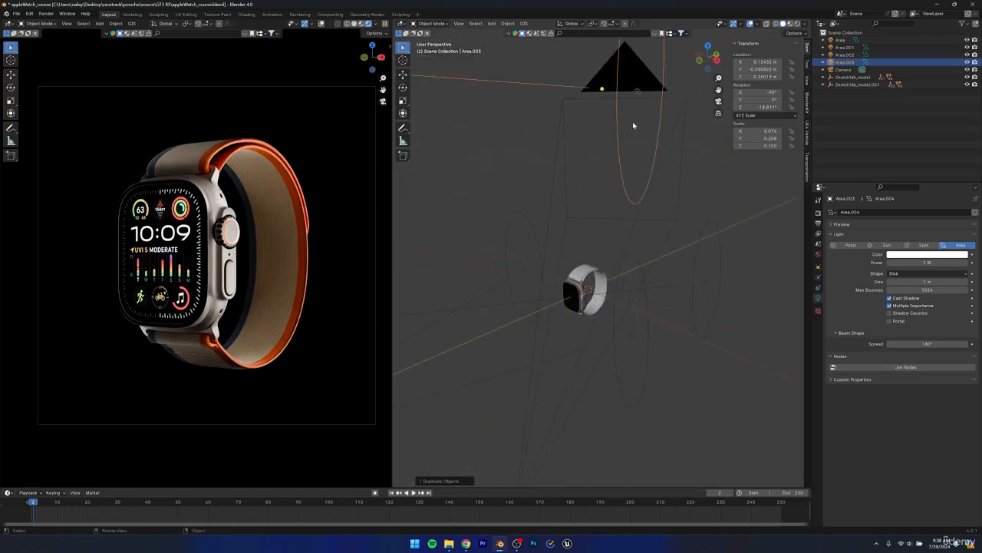
key(r)
key(x)
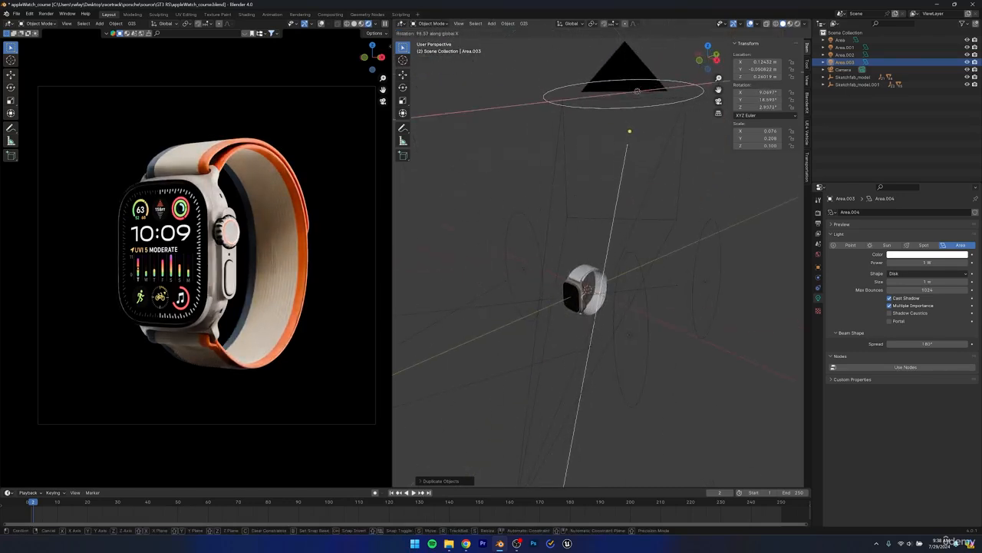
click(765, 123)
middle_drag(610, 226, 637, 251)
key(g)
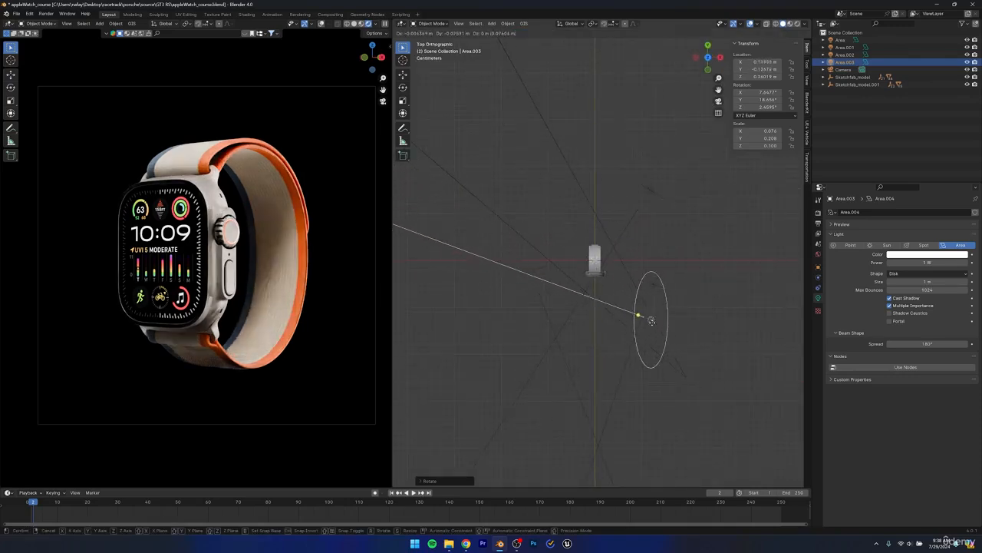
click(645, 280)
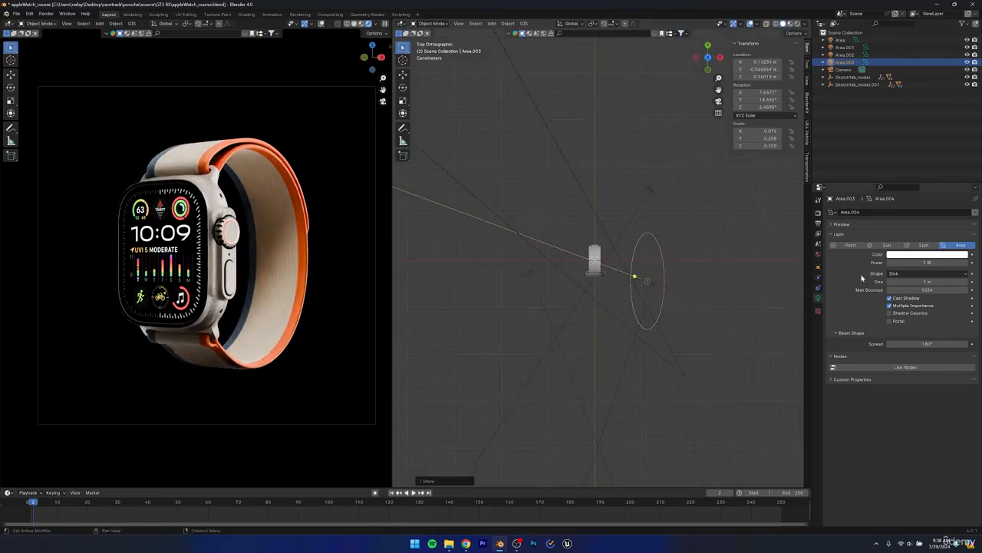
- Set the raised area light's power to 0.5 W, check the rendered watch from several angles and save the file
click(912, 262)
text(0.5)
key(Return)
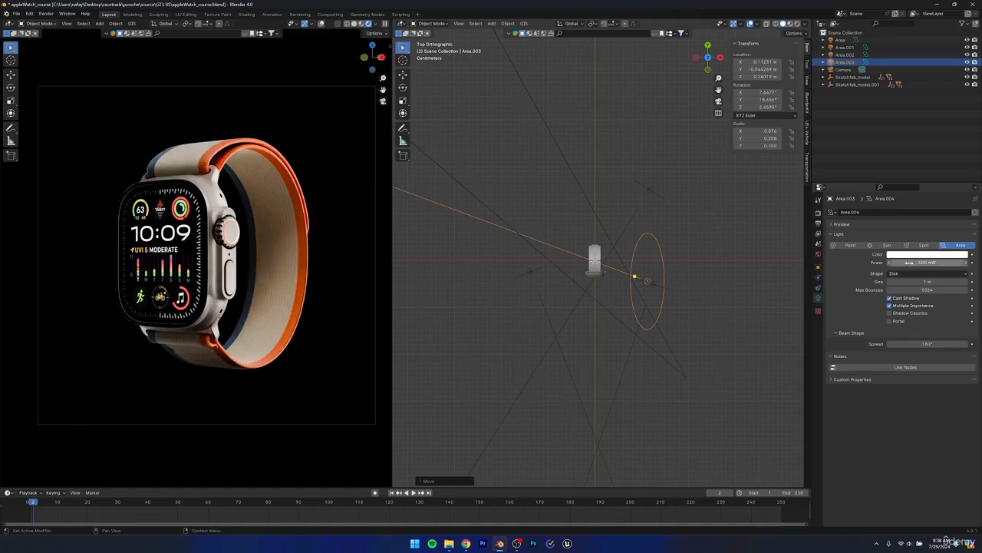
middle_drag(198, 247, 290, 145)
alt+drag(160, 219, 149, 295)
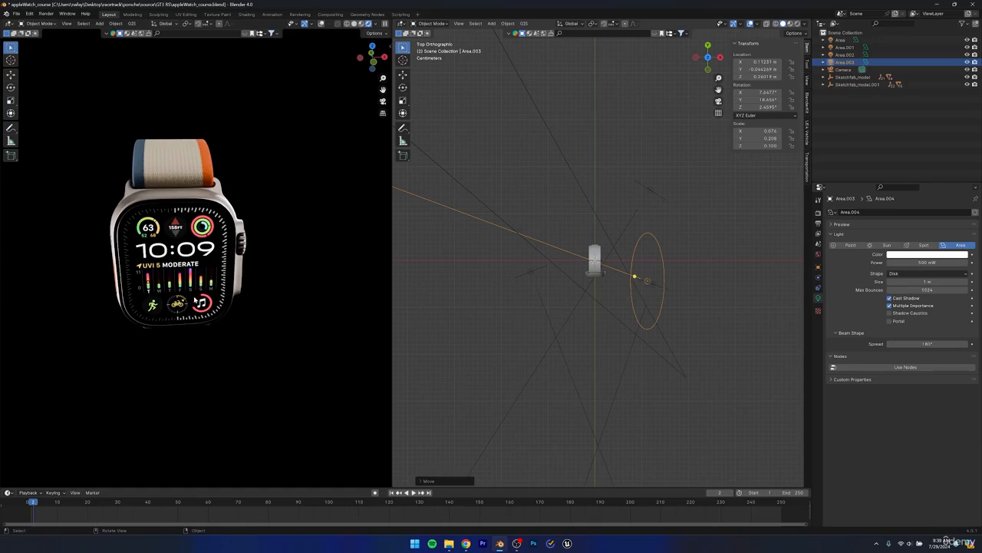
middle_drag(283, 302, 233, 285)
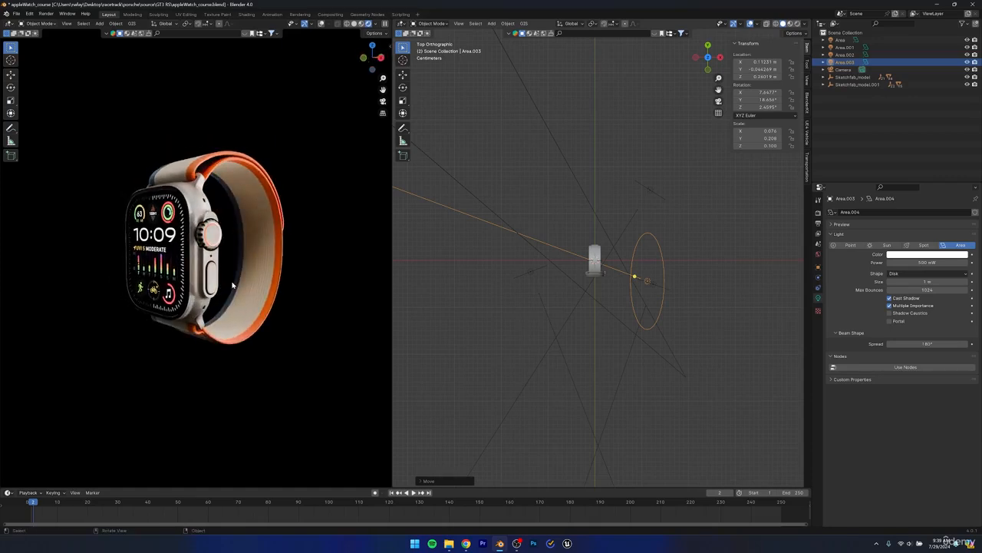
key(ctrl+s)
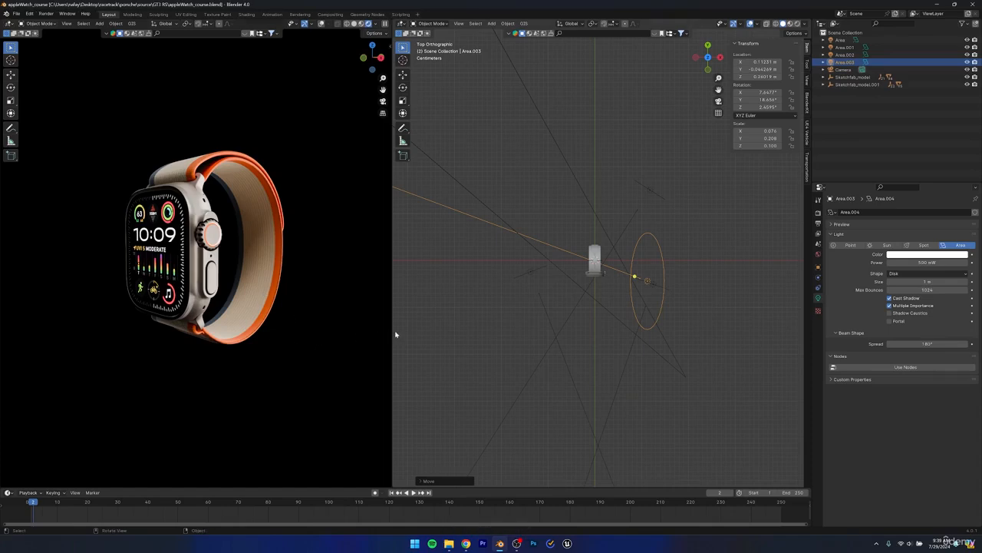
- Switch to Chrome and run a Google image search for "white"
key(alt+Tab)
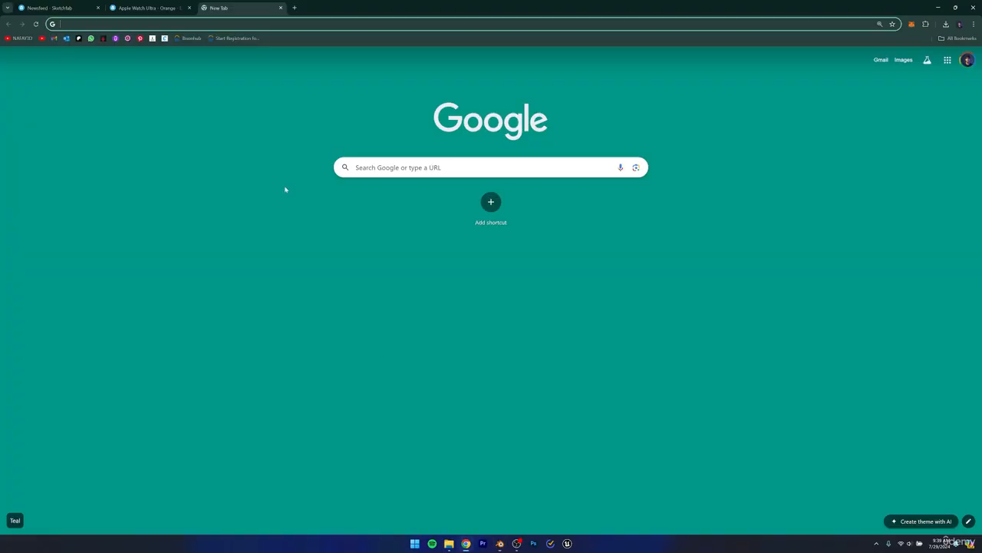
text(white)
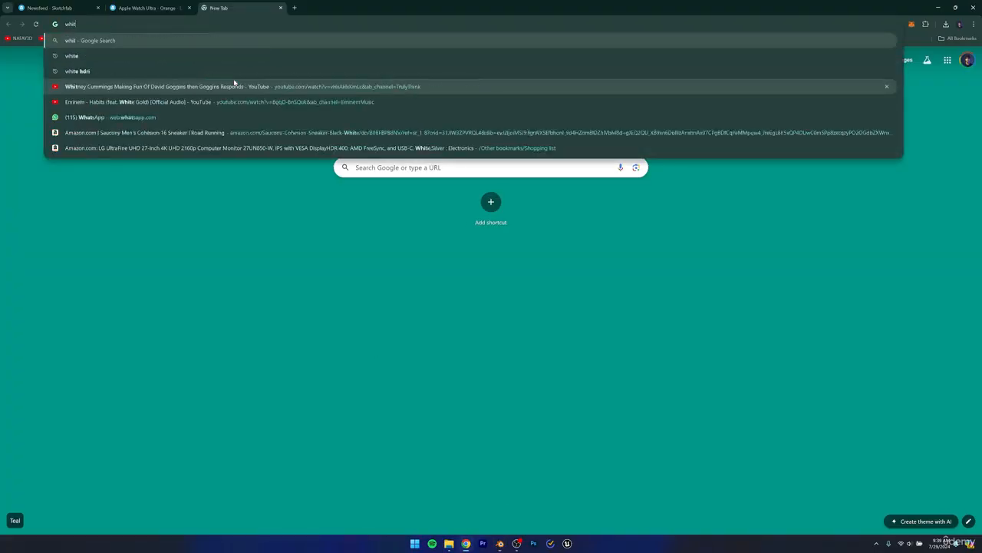
key(Return)
click(115, 76)
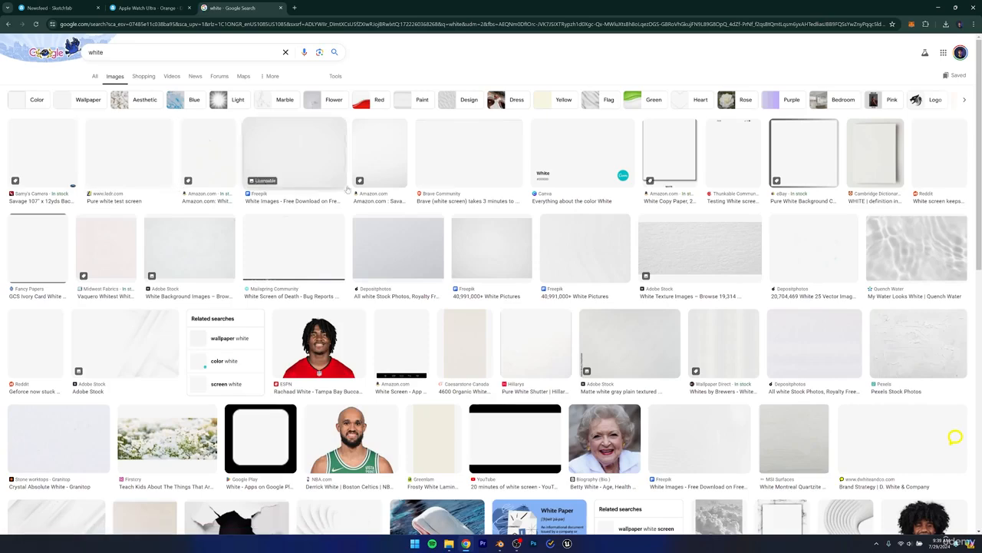
- Save the pure white test screen image to the Desktop as white.jpg and return to Blender
click(472, 162)
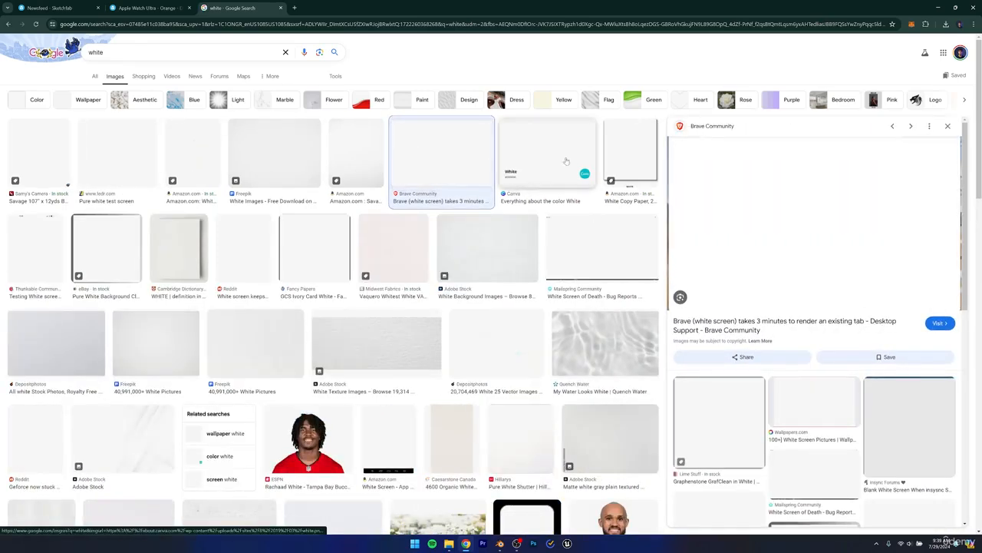
click(127, 150)
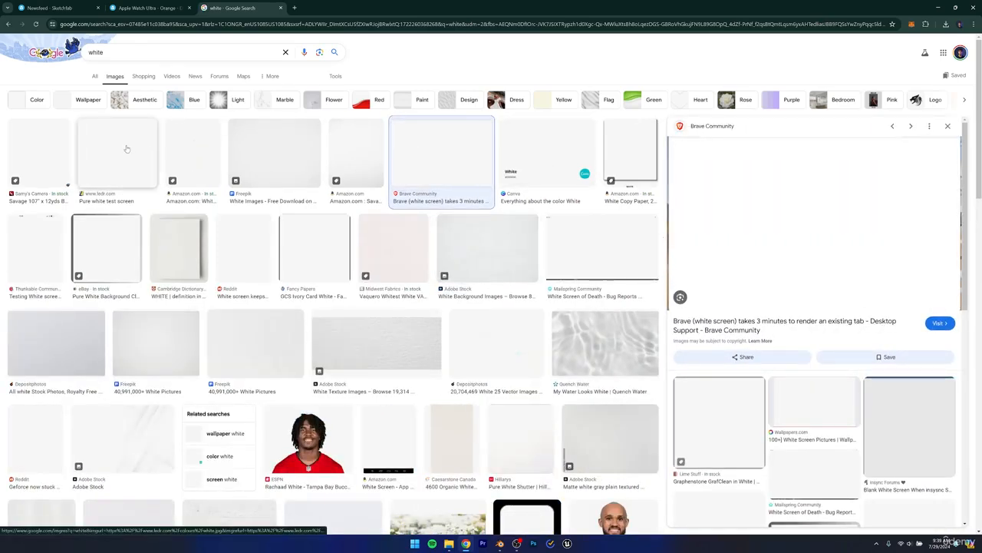
right_click(768, 254)
click(802, 355)
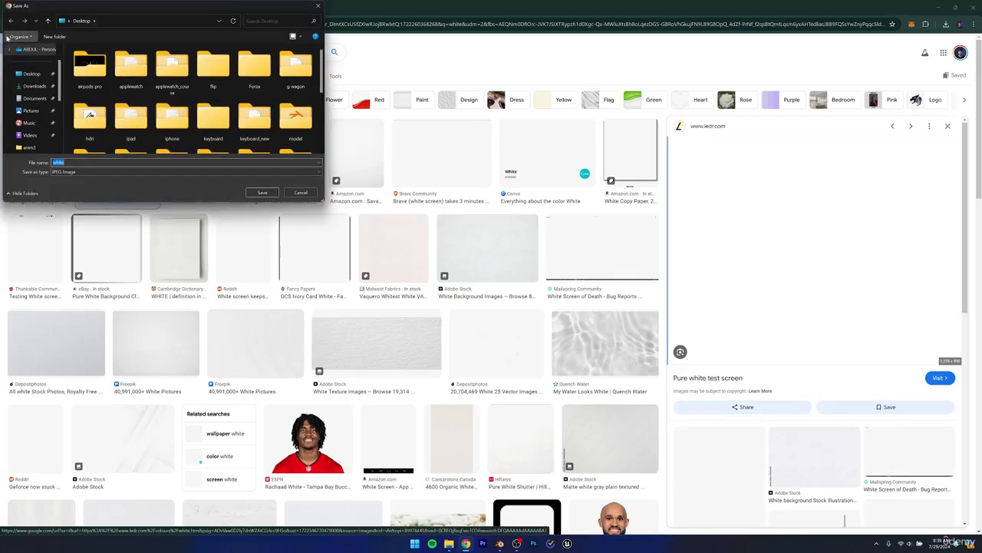
click(261, 192)
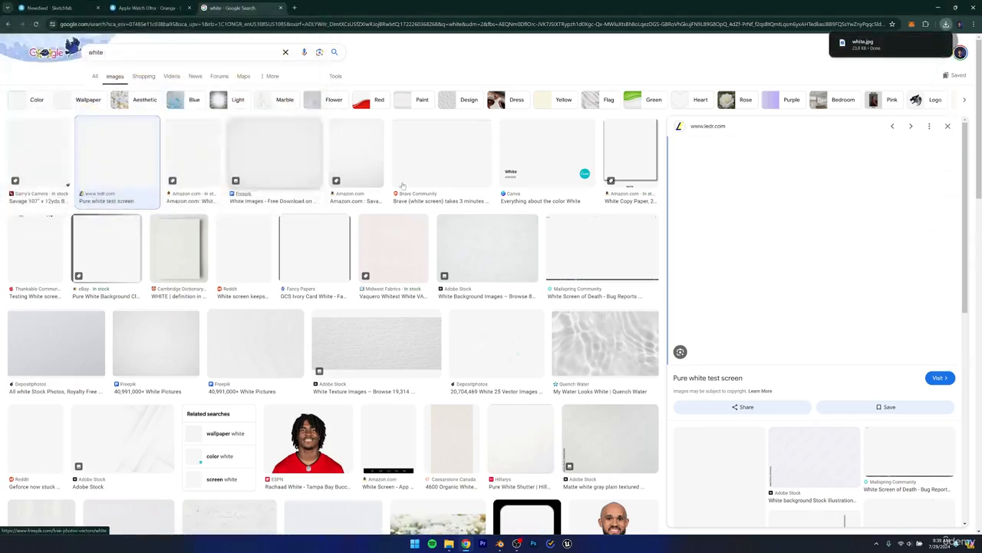
click(937, 5)
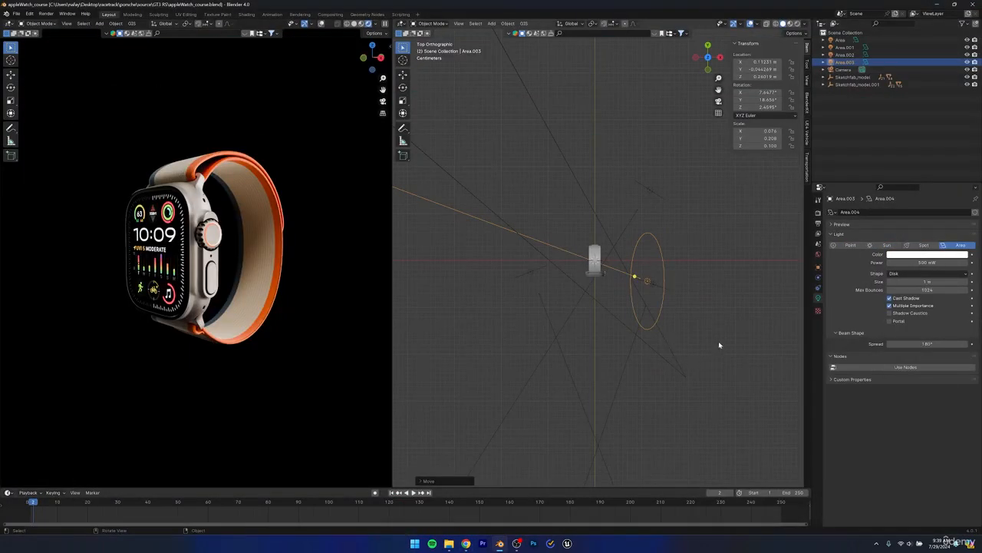
- Enable background images on the camera and load white.jpg from the Desktop as its background image
click(843, 69)
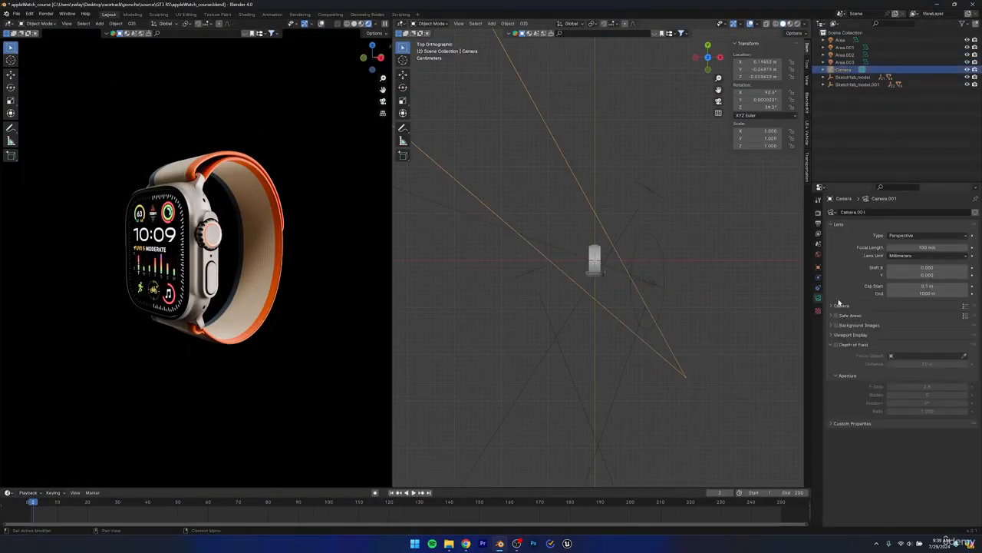
click(818, 288)
click(818, 297)
click(832, 325)
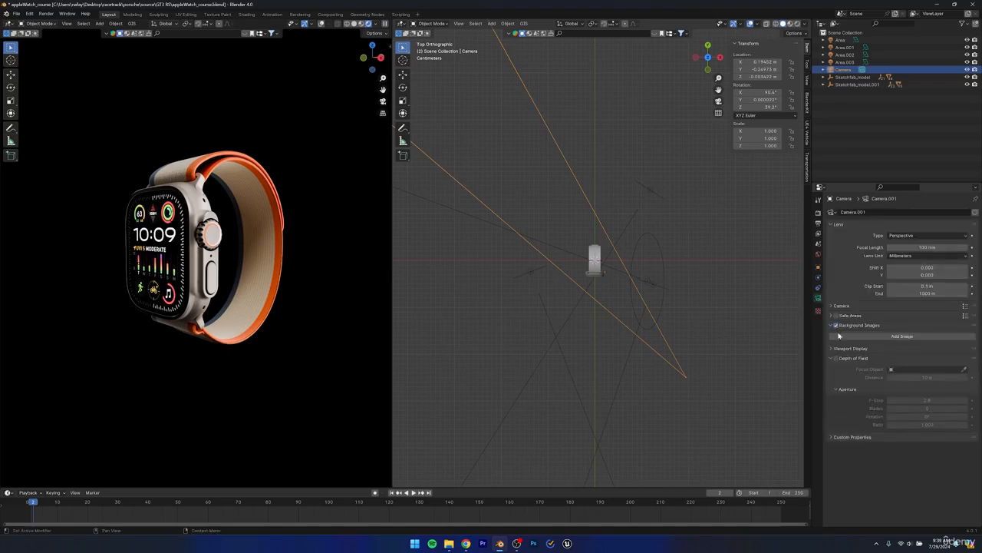
click(902, 336)
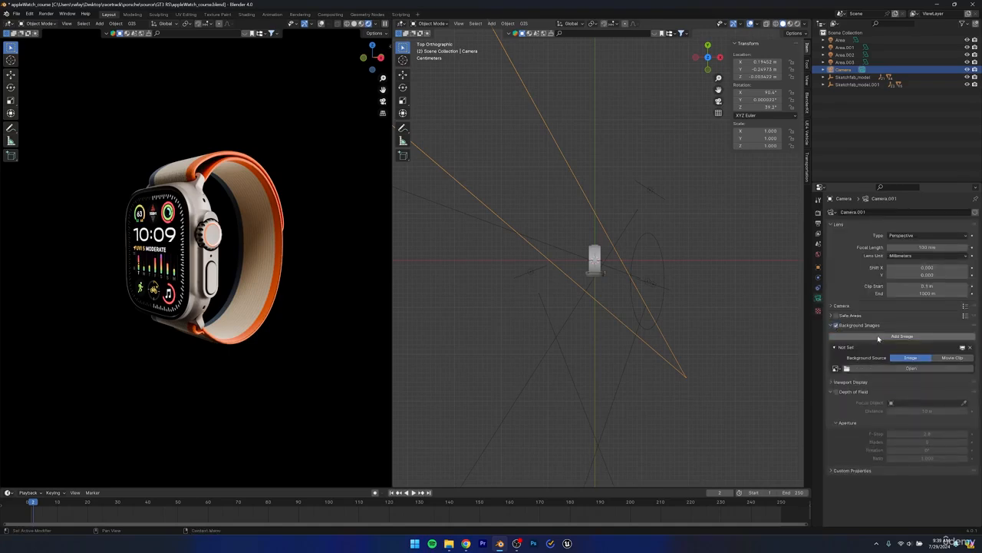
click(913, 368)
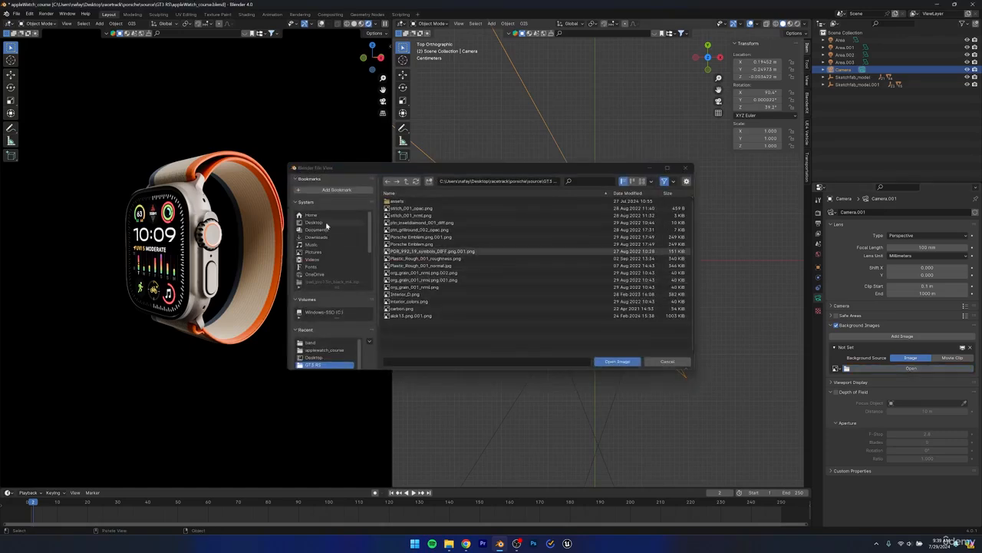
click(327, 223)
scroll(430, 270, down, 6)
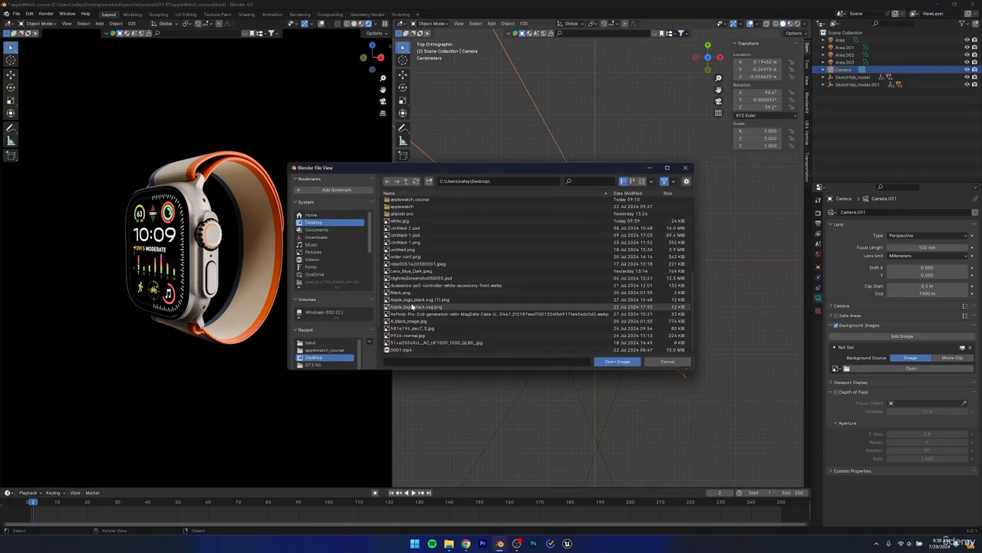
double_click(402, 221)
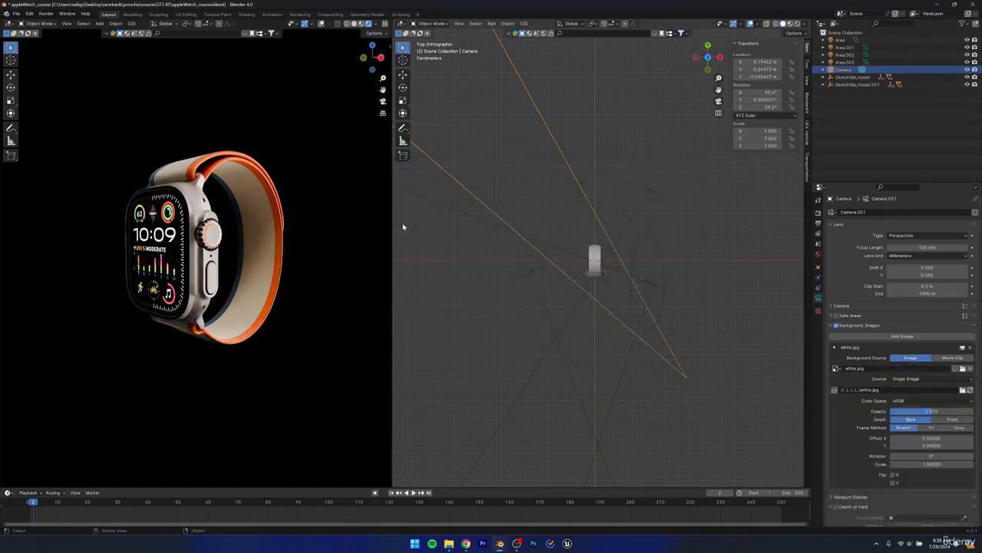
- Show the overlays in the rendered viewport through the camera and set the background image's opacity to 1.000
click(320, 24)
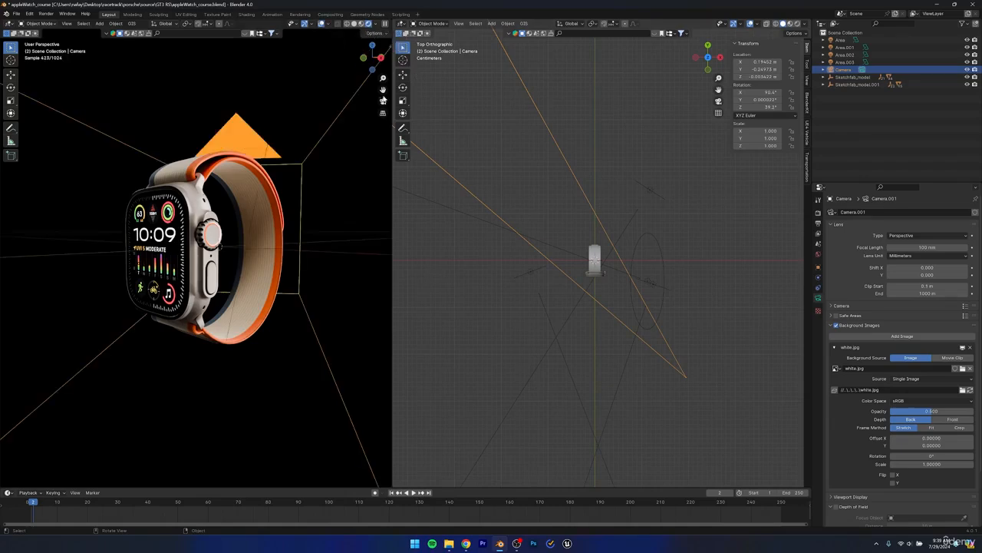
click(383, 101)
click(322, 25)
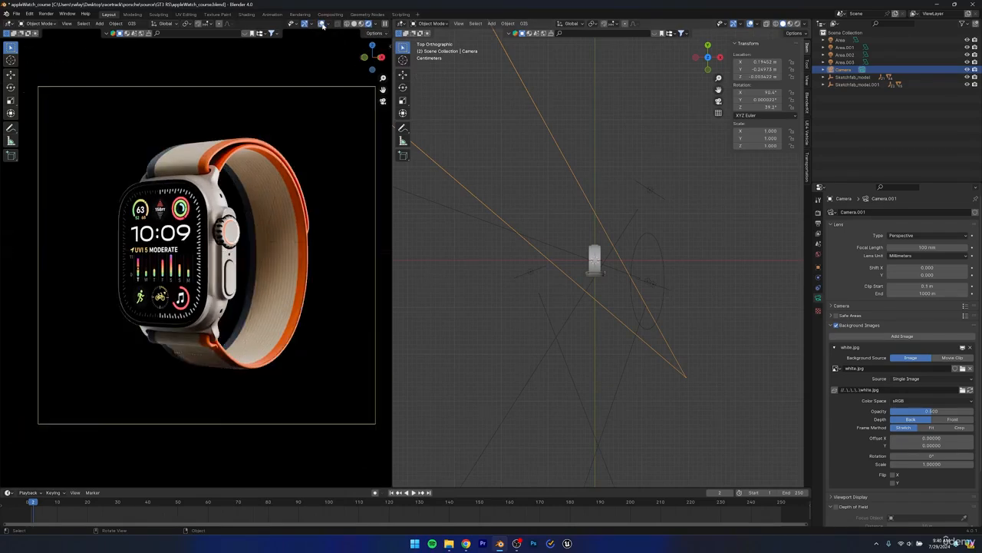
click(322, 24)
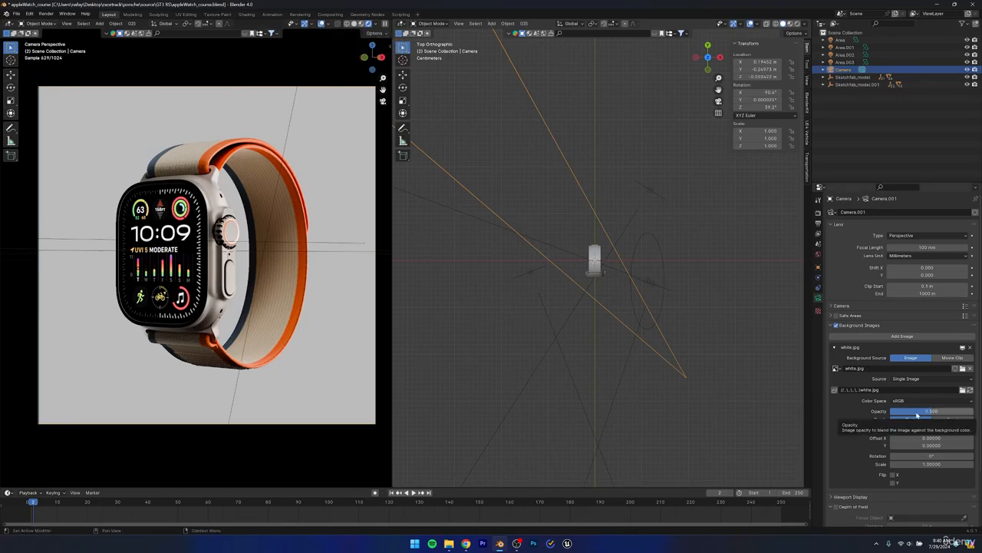
drag(917, 414, 974, 413)
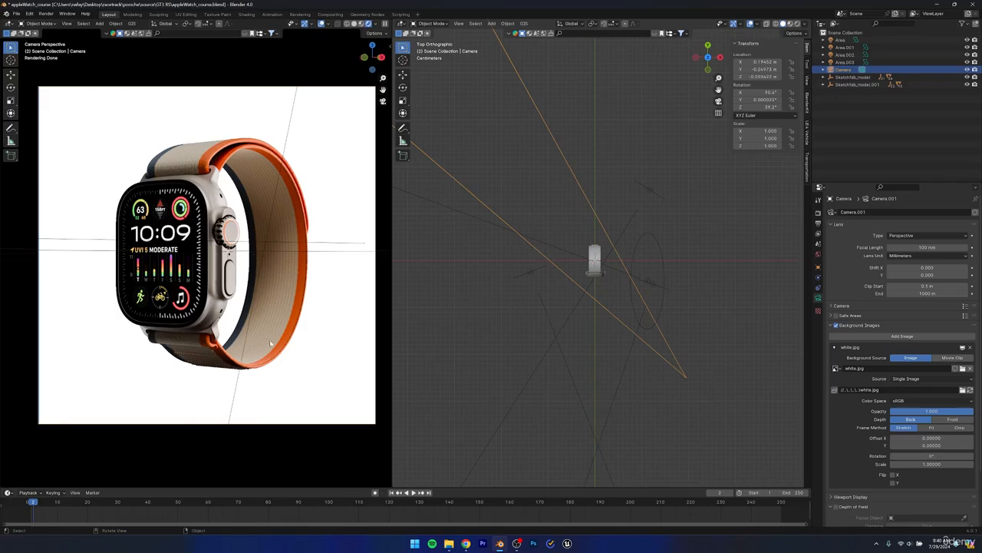
- Display the view and view lock settings in the rendered camera viewport
middle_drag(732, 309, 555, 286)
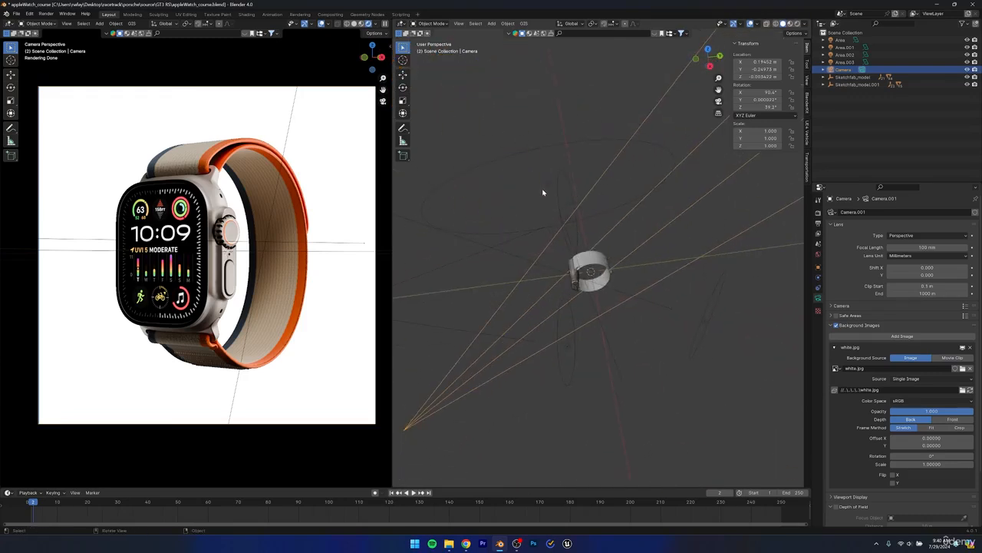
middle_drag(510, 261, 585, 233)
drag(391, 47, 388, 47)
key(n)
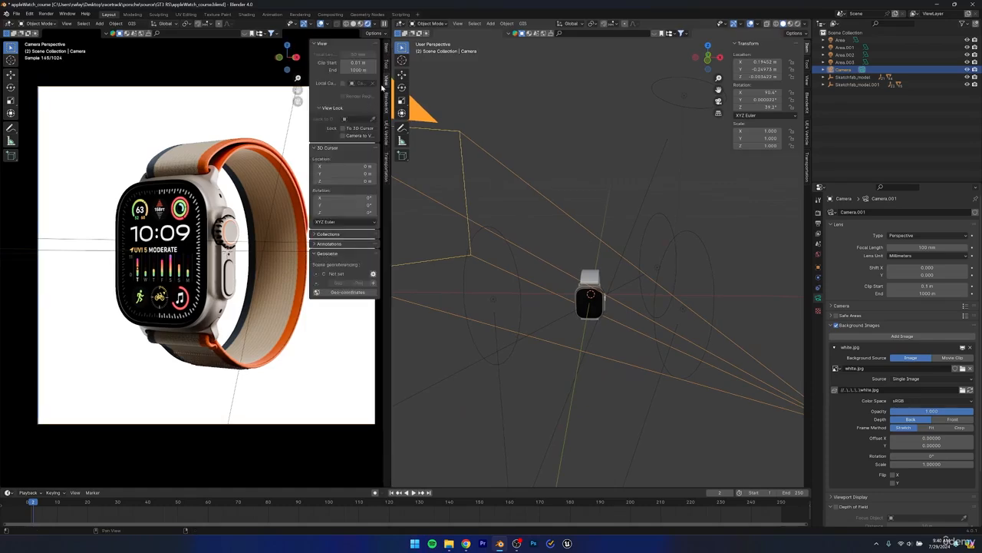
- Lock the camera to the view and orbit it around the watch to a wider front three-quarter framing
click(349, 136)
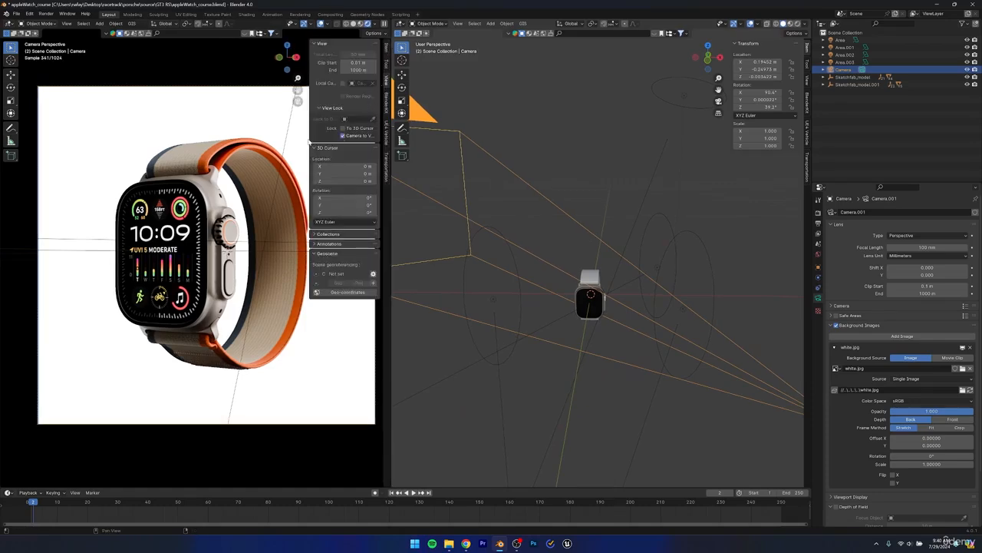
drag(308, 138, 450, 141)
middle_drag(162, 250, 259, 261)
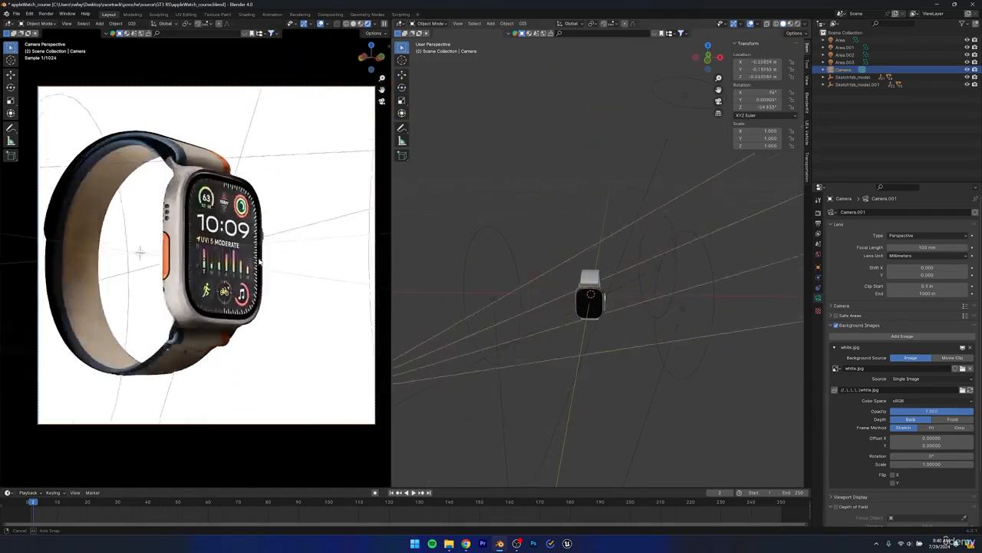
middle_drag(170, 266, 334, 277)
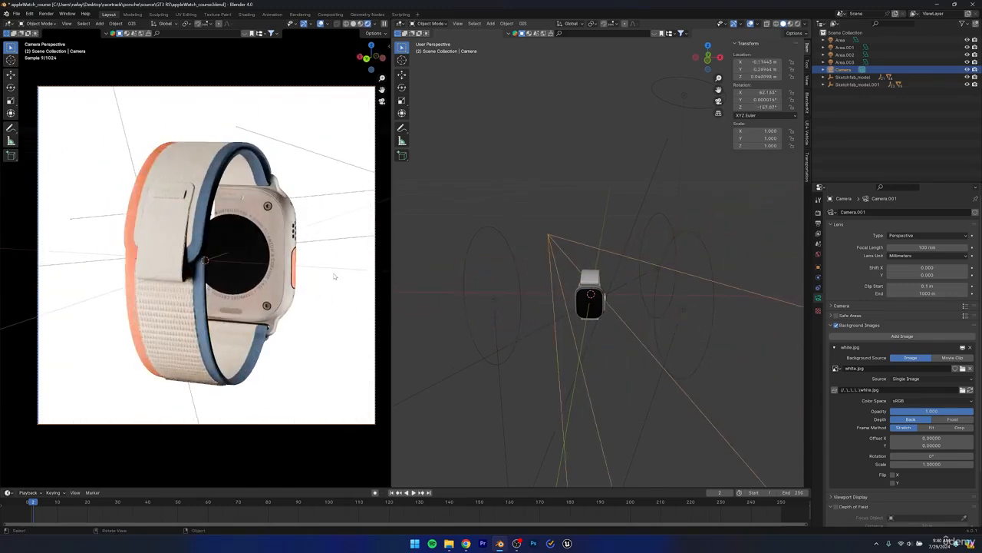
mouse_move(258, 251)
middle_down()
mouse_move(239, 256)
mouse_move(250, 259)
middle_up()
scroll(256, 251, down, 2)
scroll(649, 300, down, 3)
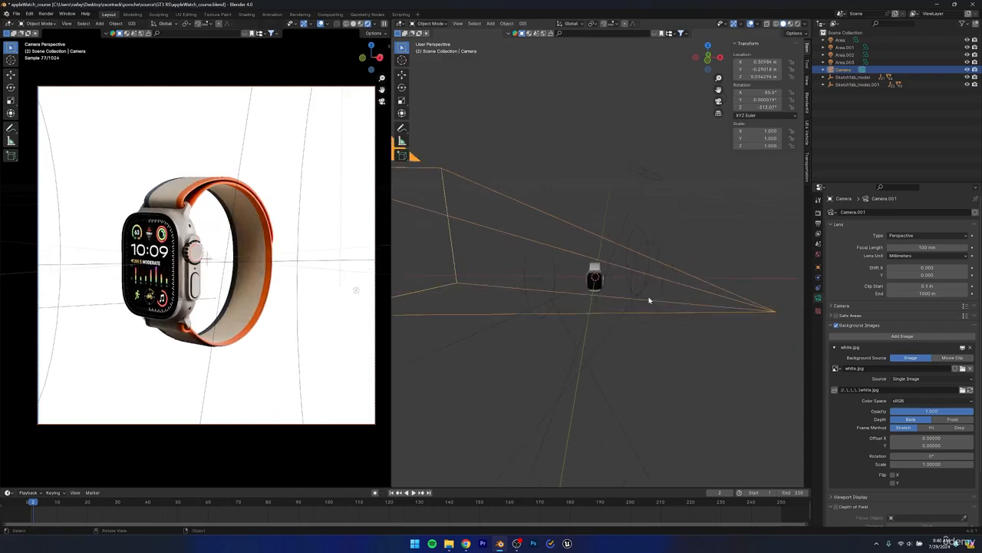
- Save the file and reframe the camera slightly closer to the front of the watch
middle_drag(649, 300, 631, 327)
key(ctrl+s)
middle_drag(237, 324, 226, 311)
scroll(230, 316, up, 2)
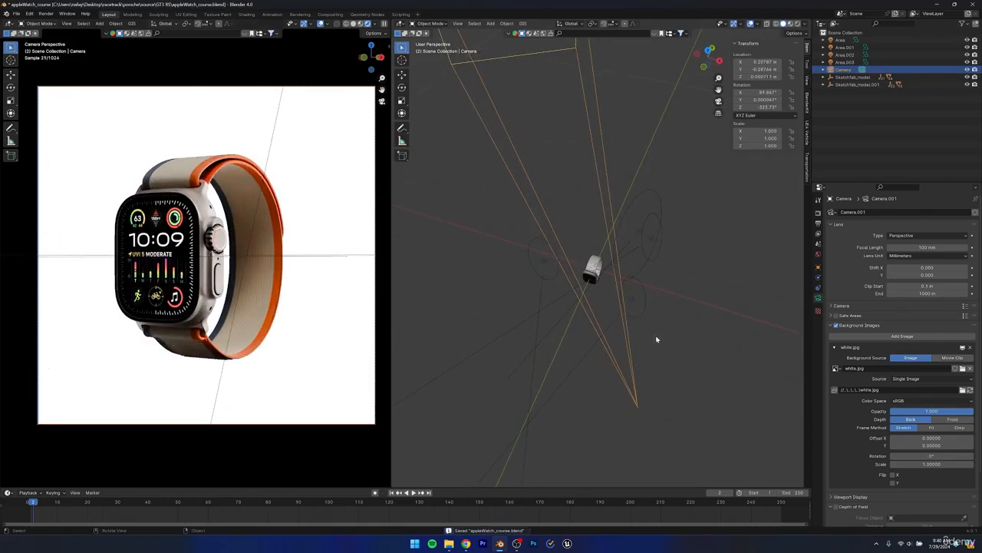
- Duplicate the disk area light beside the watch and place the copy in front of it, keeping its height
click(628, 304)
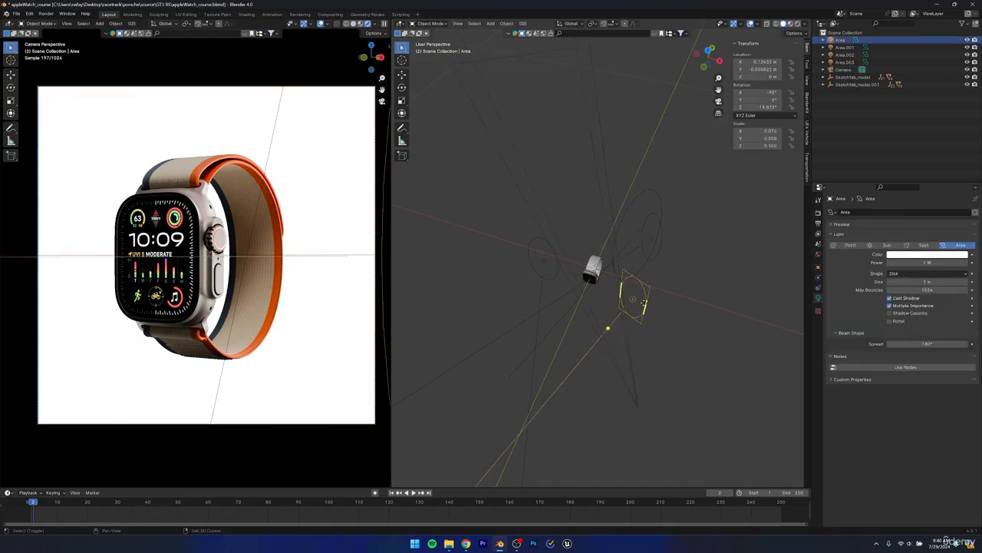
key(shift+d)
key(shift+z)
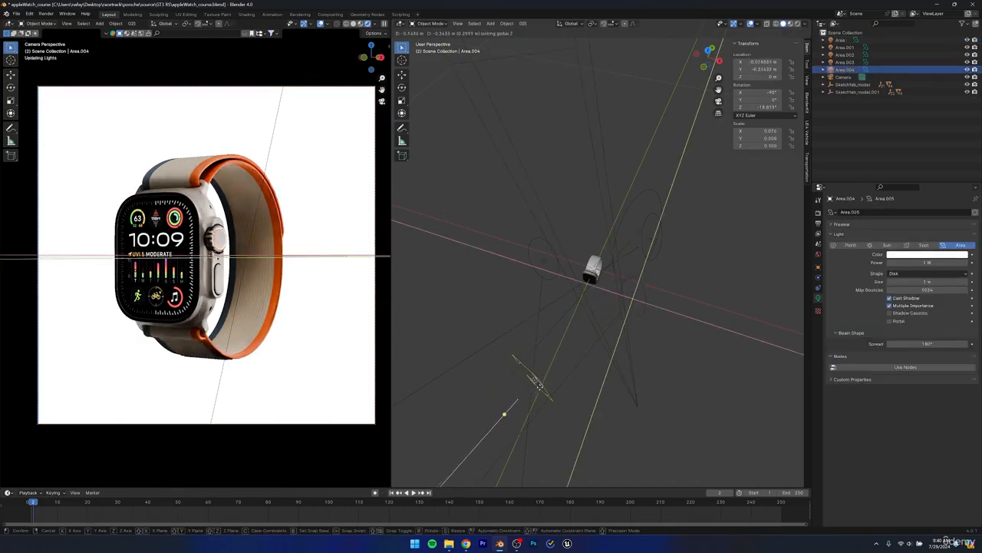
click(533, 384)
- Enlarge the duplicated light to a scale of about 0.249, 0.679, 0.325 and rotate it to about -181° on Z, facing the watch
key(KP_7)
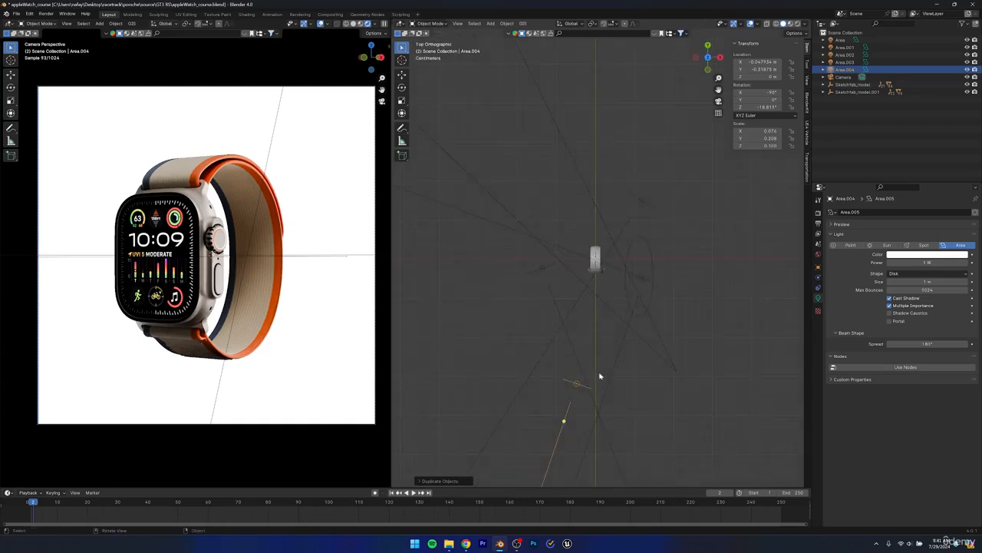
key(s)
key(Return)
key(r)
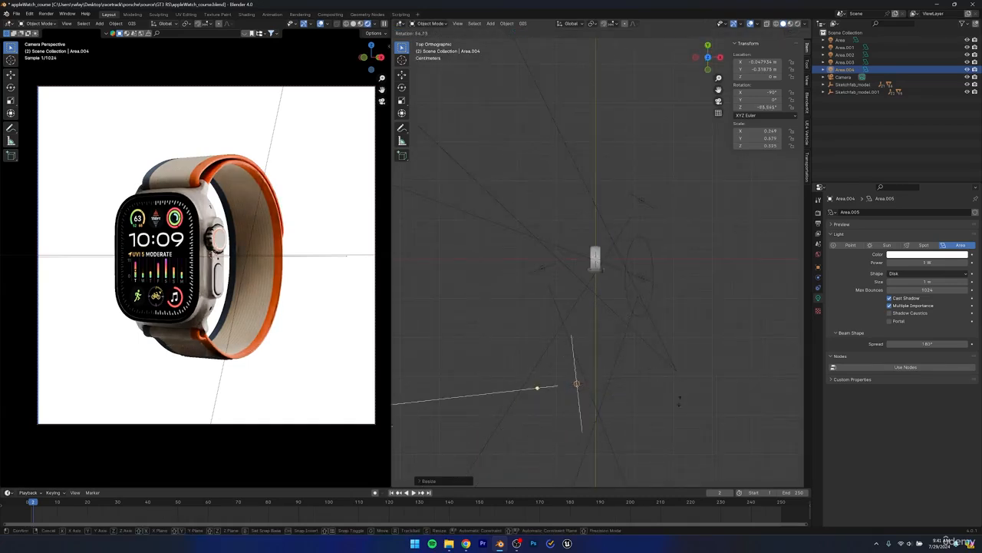
click(557, 454)
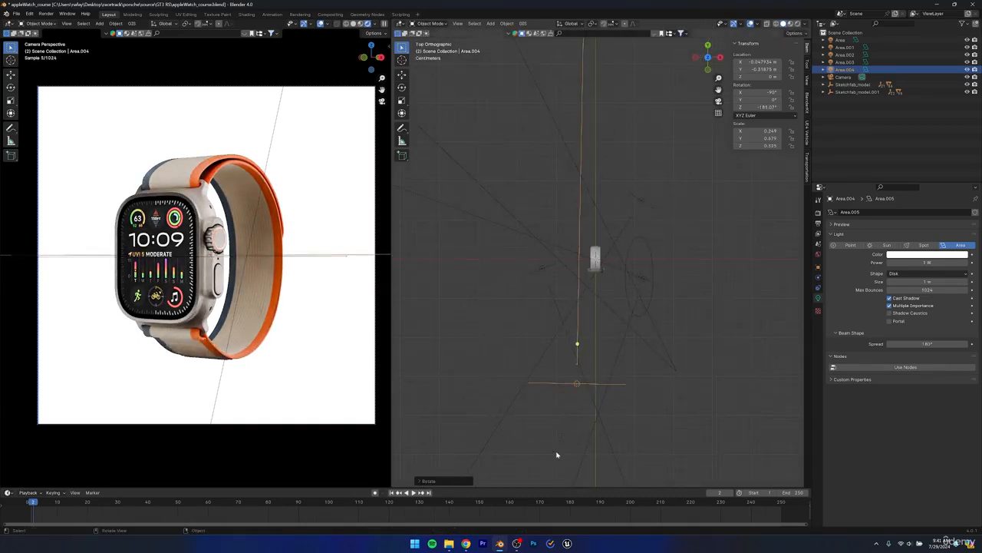
- Move the duplicated light to about X -0.052 m, Y -0.356 m and enlarge it to a scale of about 0.292, 0.795, 0.381
key(g)
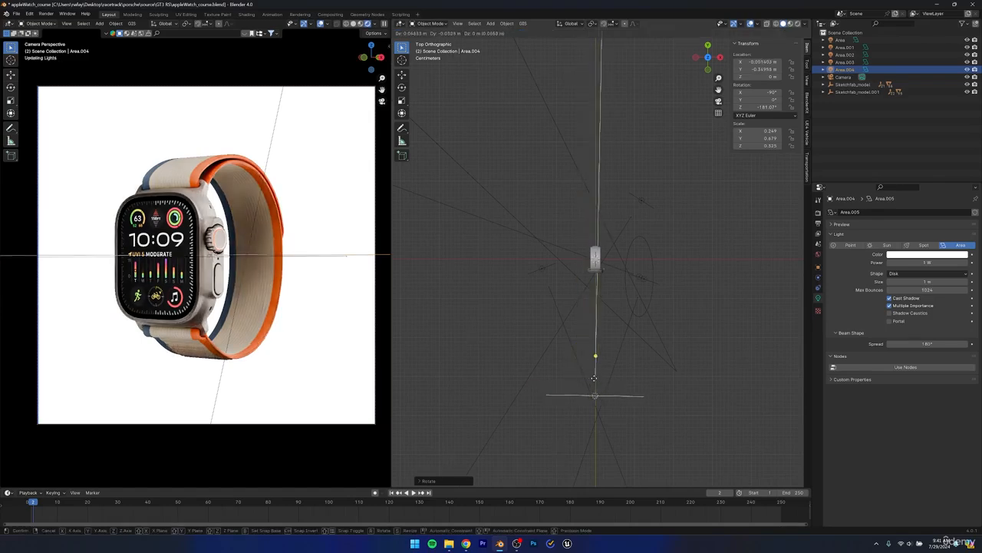
click(574, 379)
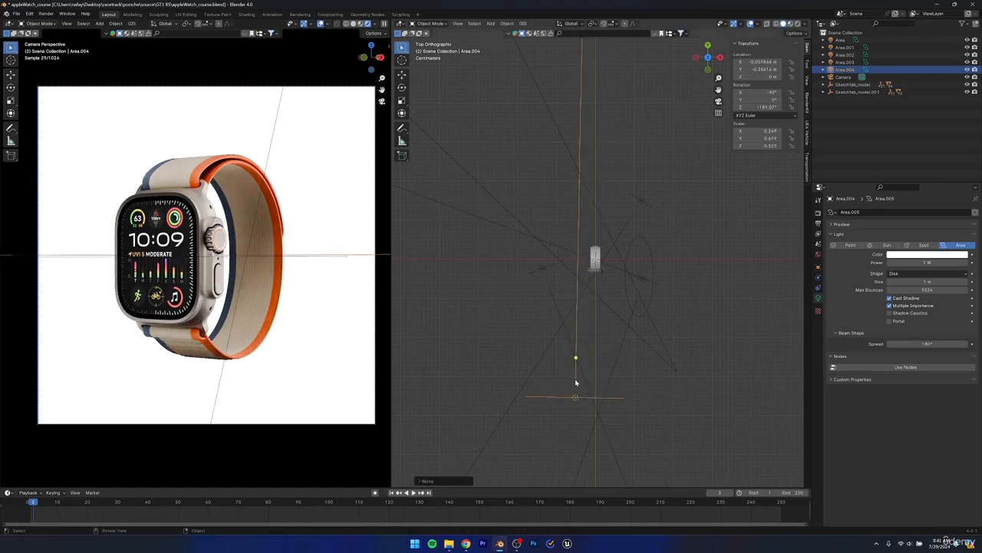
key(s)
click(637, 383)
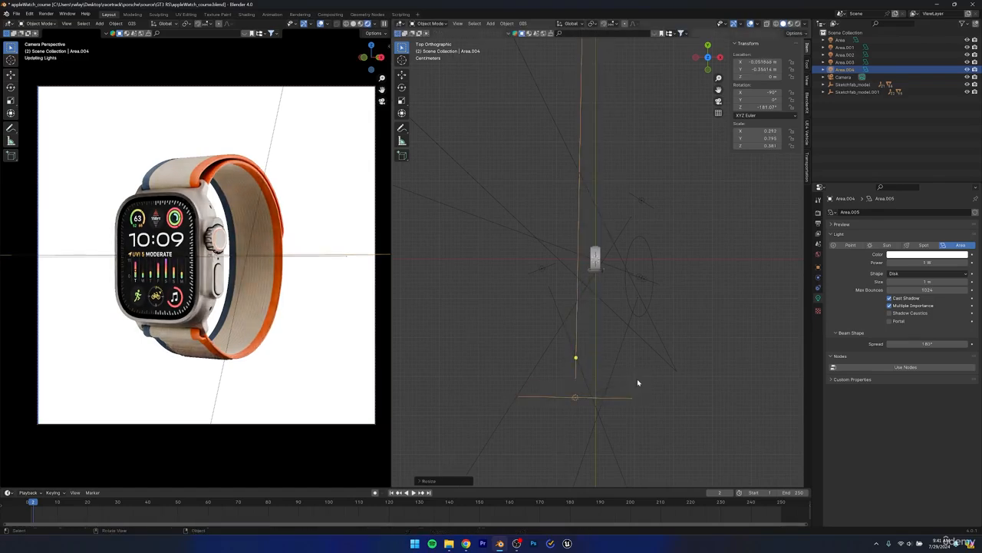
- Orbit the camera around the watch to check the lighting from several angles, return to the front three-quarter framing and save the file
scroll(251, 281, up, 3)
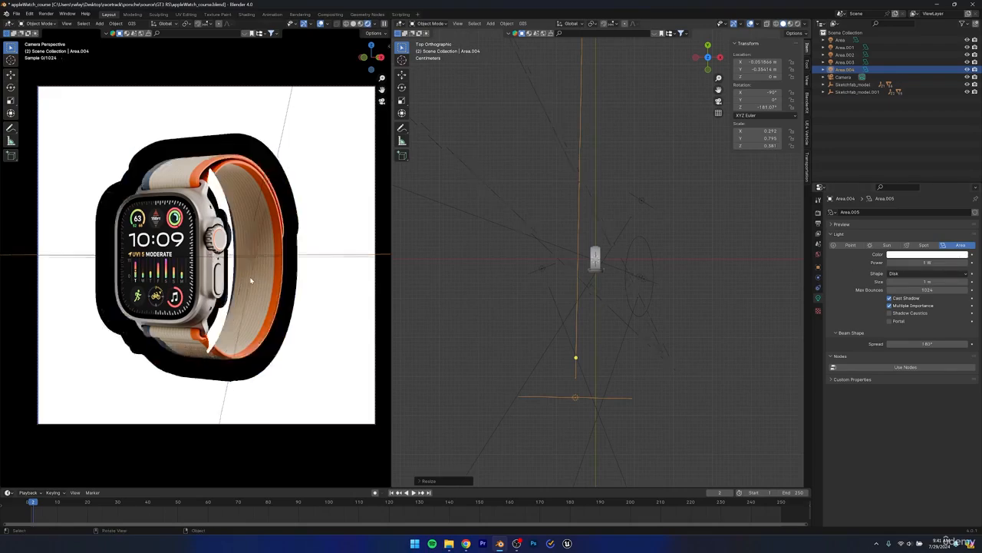
middle_drag(108, 265, 269, 237)
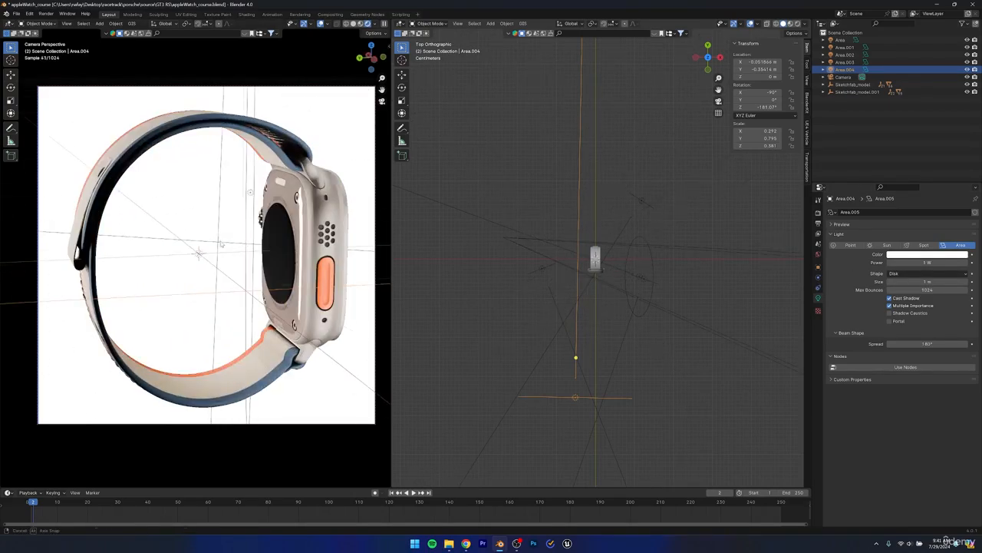
middle_drag(191, 239, 388, 252)
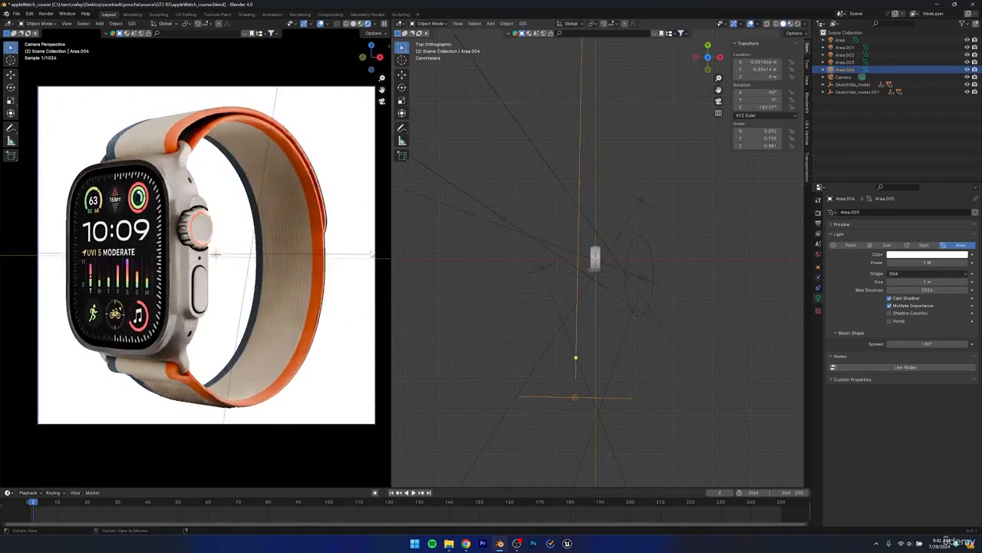
scroll(248, 288, down, 3)
scroll(248, 288, up, 4)
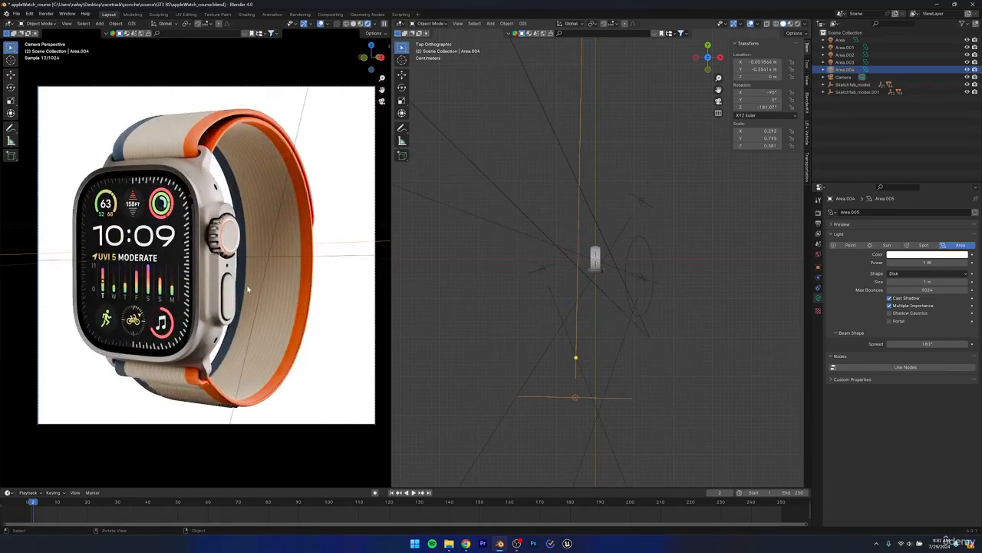
scroll(248, 288, down, 2)
key(ctrl+s)
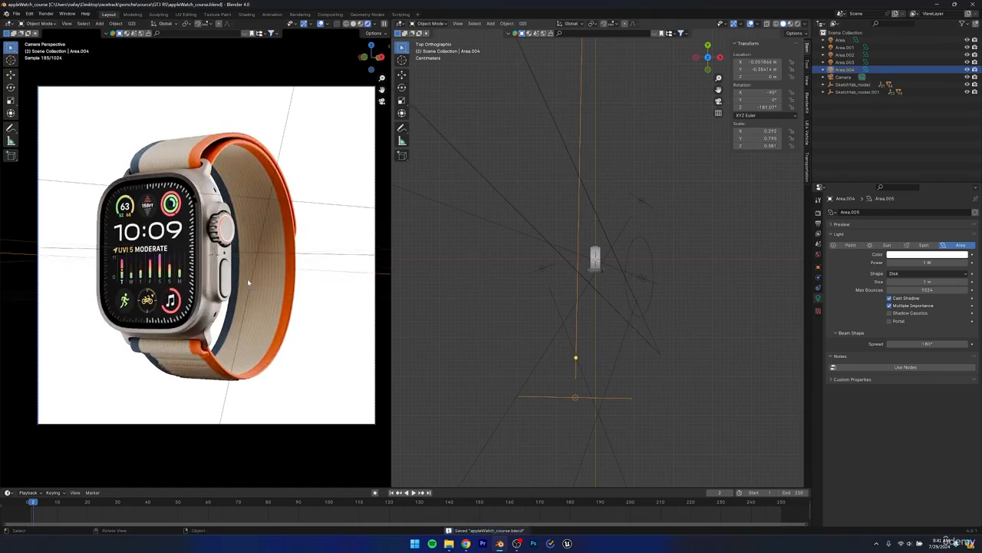
- Set the roughness of the watch case's material to 0.4
middle_drag(247, 283, 227, 268)
scroll(228, 268, up, 3)
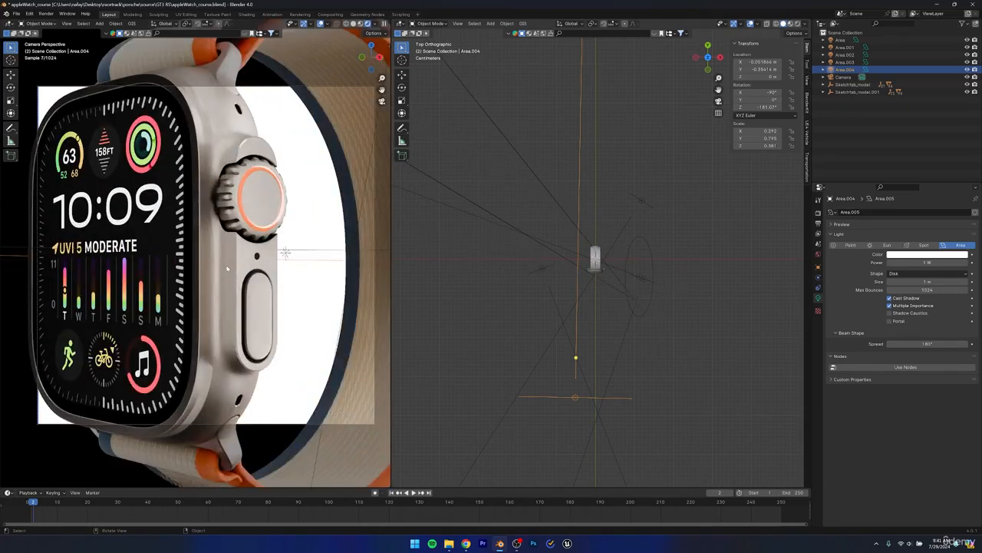
click(225, 267)
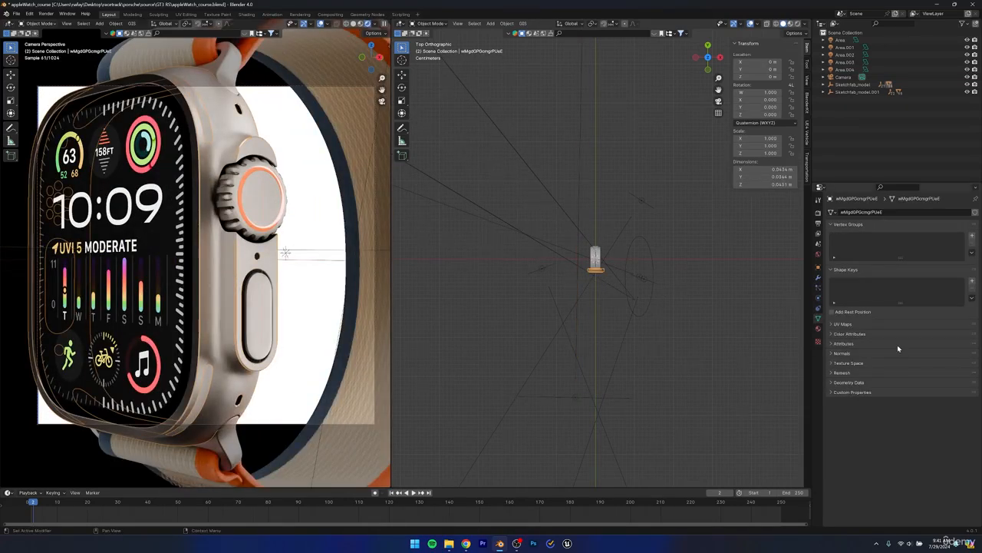
click(817, 329)
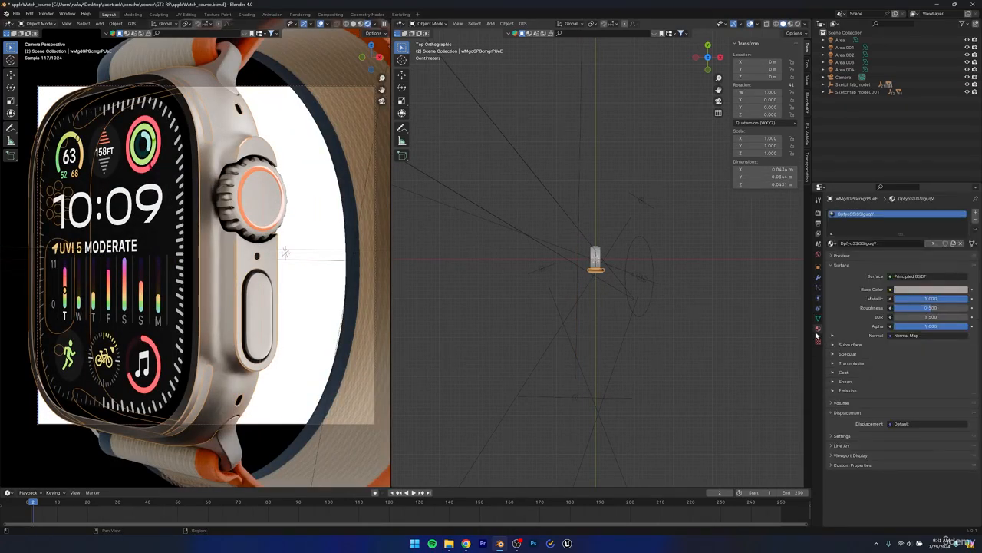
click(924, 307)
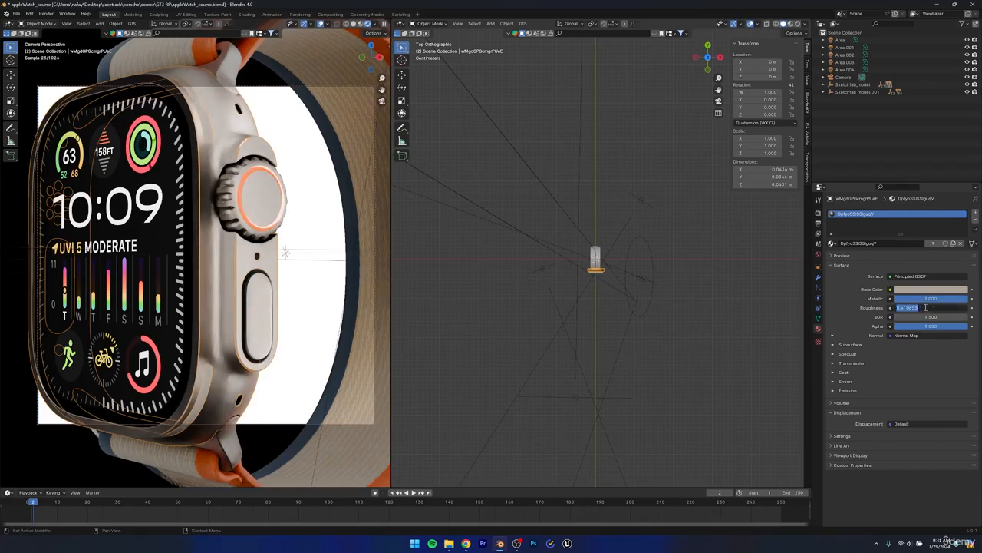
text(0.4)
key(Return)
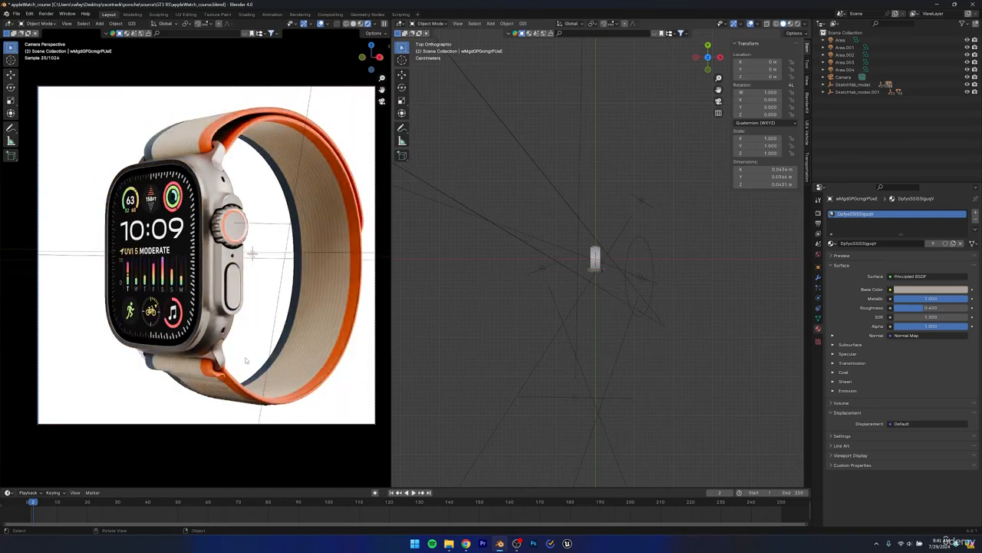
- Examine the case material from the front and from the crown side, and save the file
middle_drag(246, 361, 216, 220)
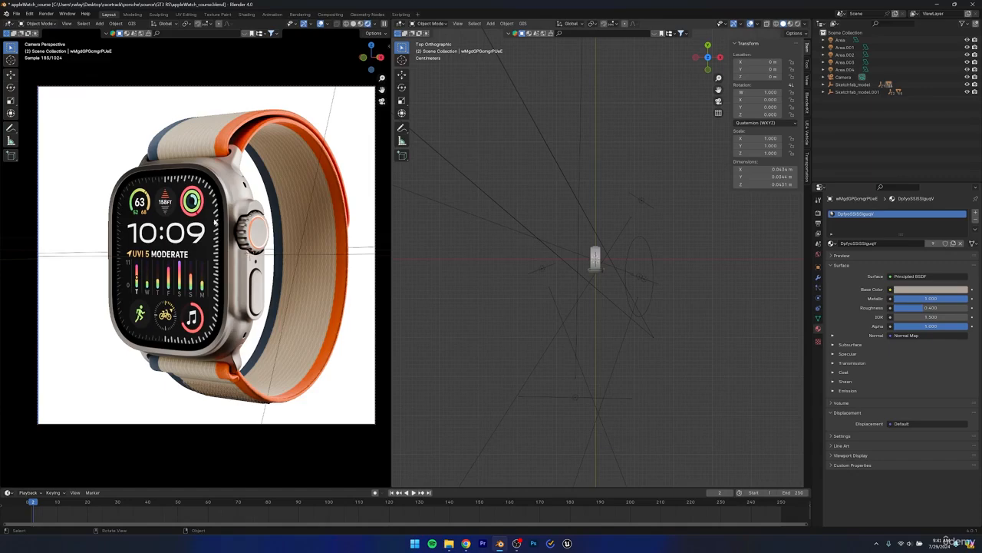
scroll(273, 247, up, 3)
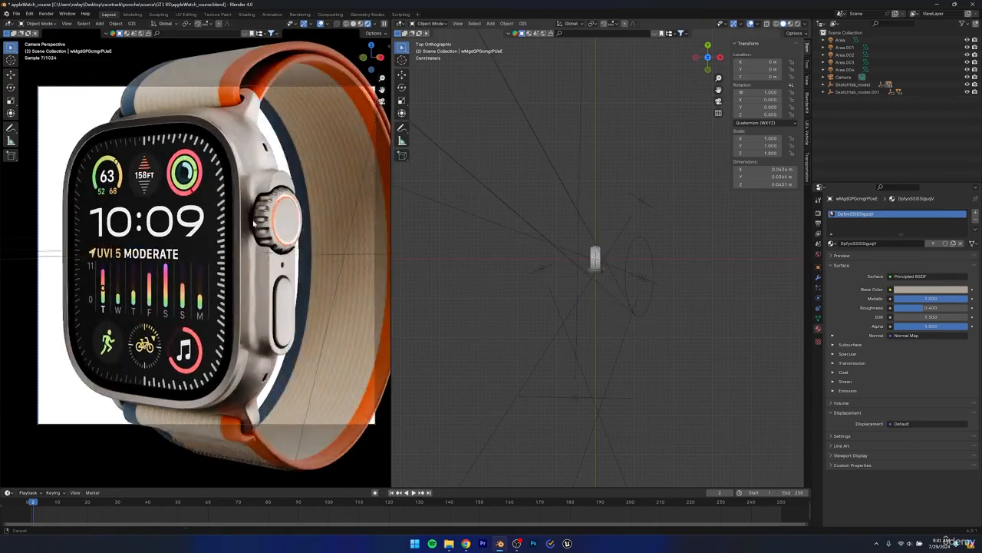
middle_drag(273, 247, 156, 268)
scroll(187, 272, up, 3)
scroll(156, 268, down, 2)
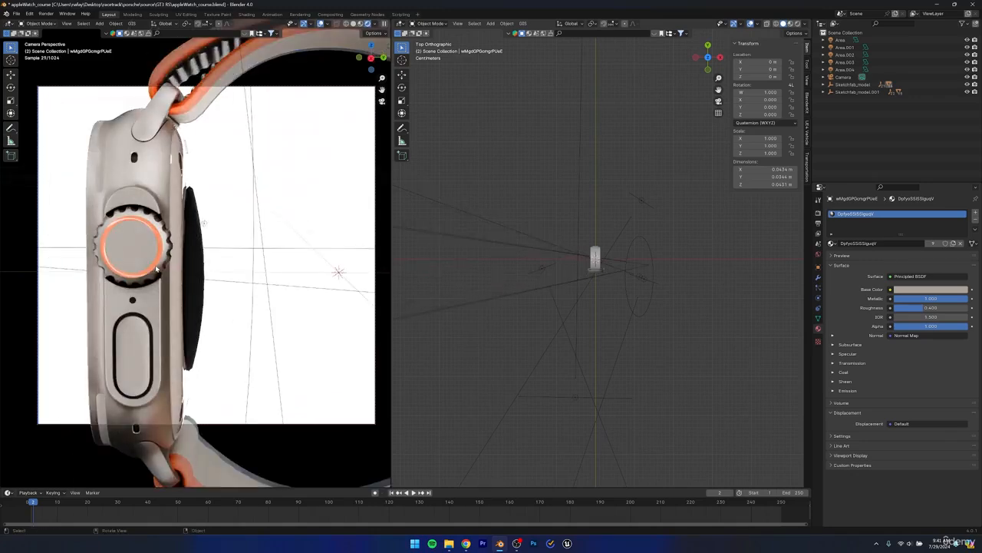
scroll(156, 268, down, 1)
key(ctrl+s)
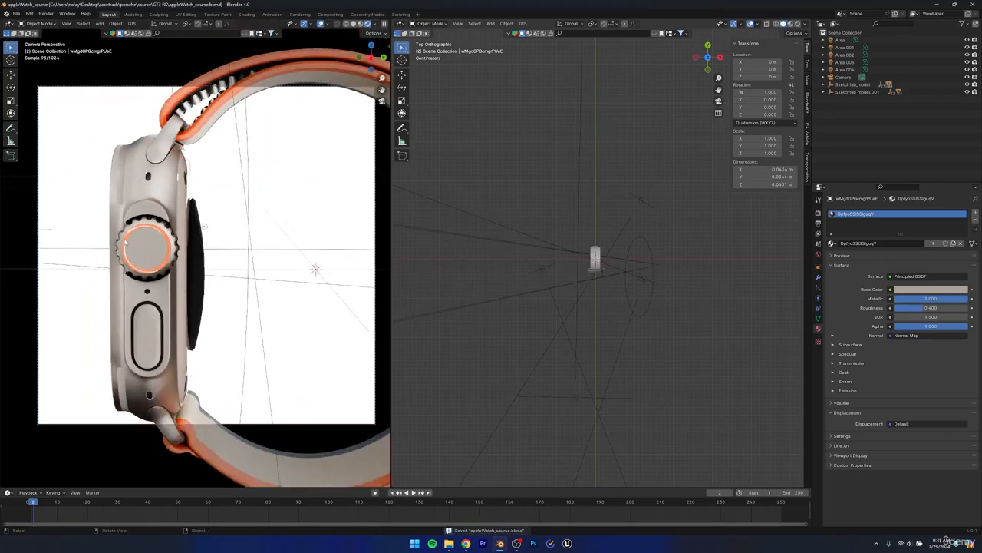
- Set the roughness and metallic of the orange crown ring's material to 1.0 and save the file
click(126, 242)
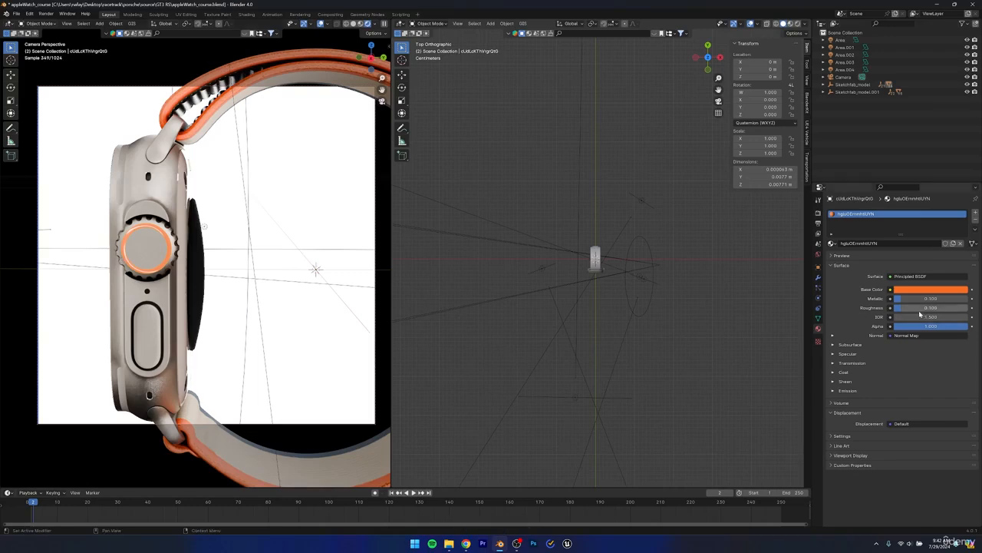
drag(918, 310, 969, 309)
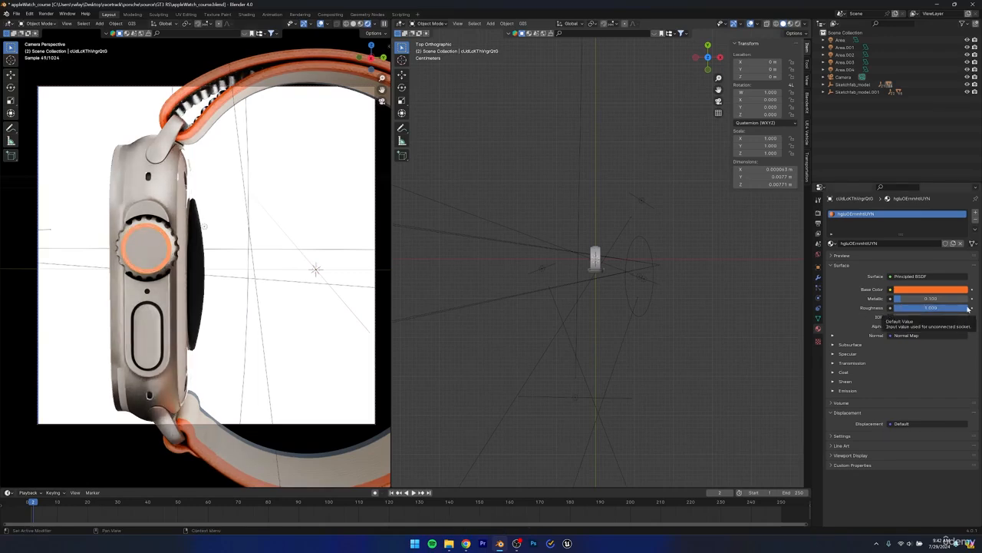
drag(901, 298, 969, 300)
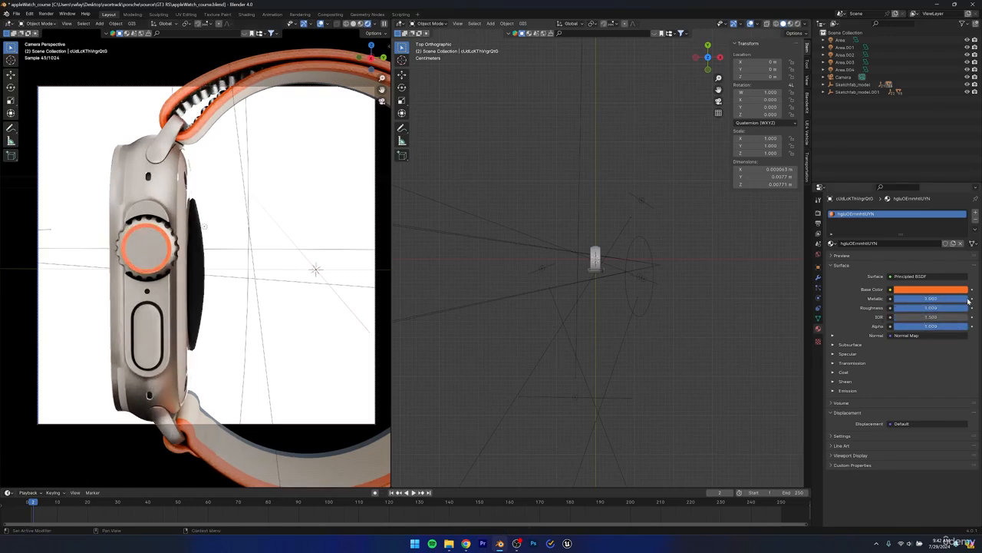
scroll(115, 319, down, 4)
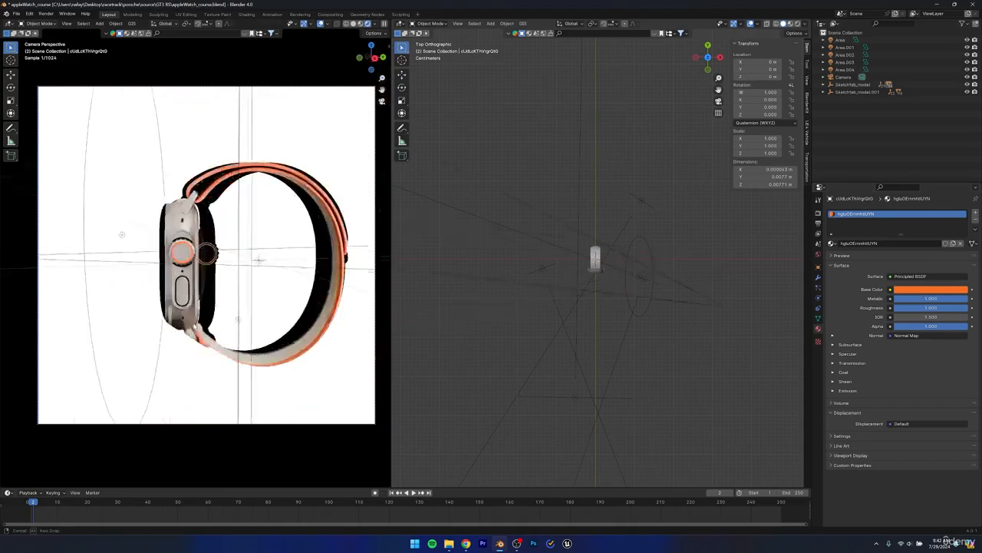
middle_drag(146, 317, 278, 305)
scroll(219, 313, up, 2)
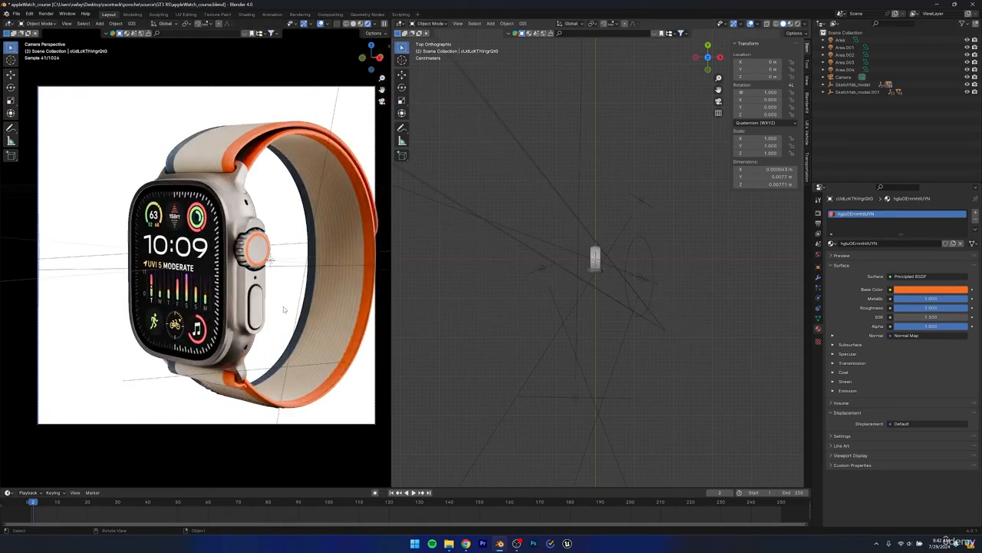
key(ctrl+s)
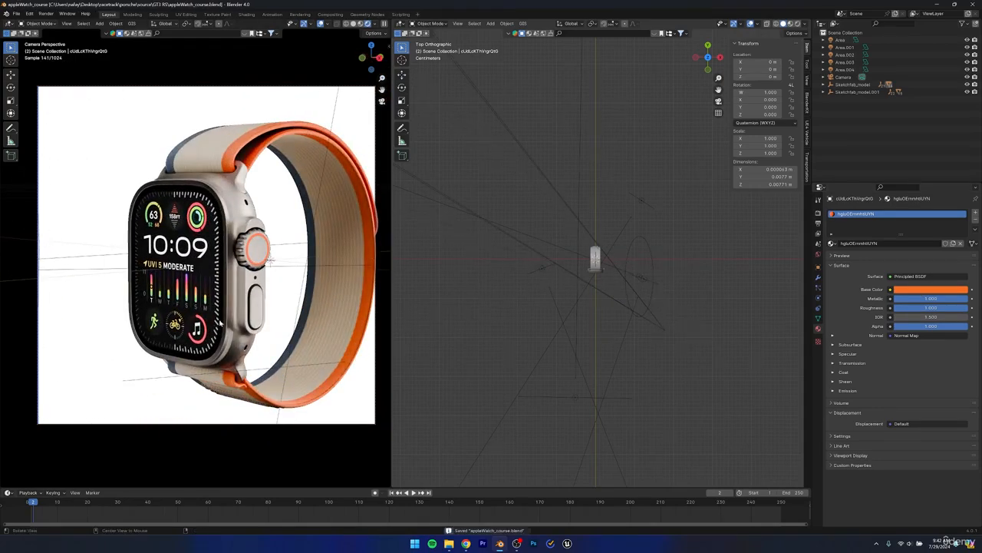
- Examine the action-button side of the watch case up close from several angles
middle_drag(275, 312, 186, 259)
middle_drag(295, 321, 350, 321)
scroll(204, 299, up, 2)
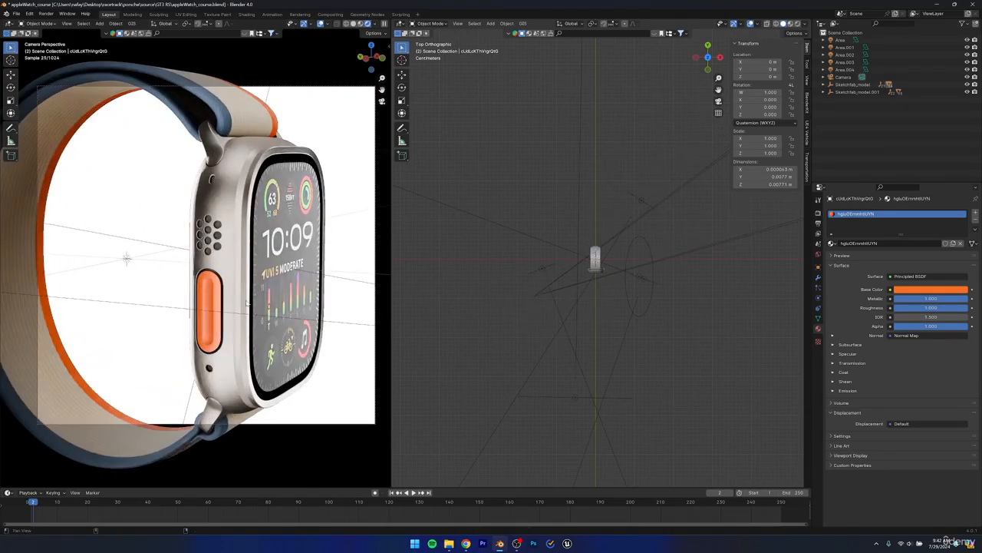
middle_drag(203, 299, 261, 240)
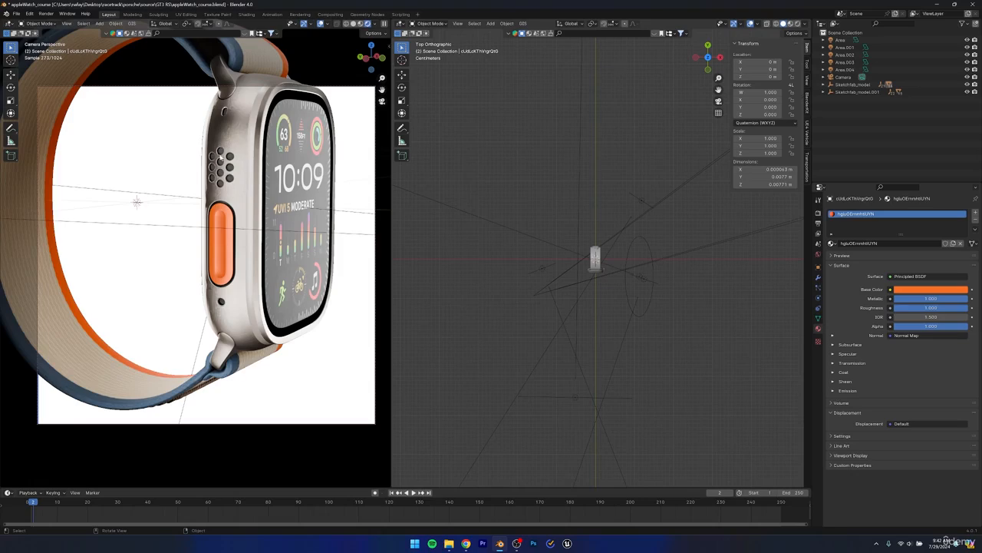
middle_drag(225, 222, 261, 158)
middle_drag(255, 199, 274, 197)
- Save the file, and add a Subdivision Surface modifier with 2 viewport levels to the watch's case back
click(274, 198)
middle_drag(273, 257, 164, 90)
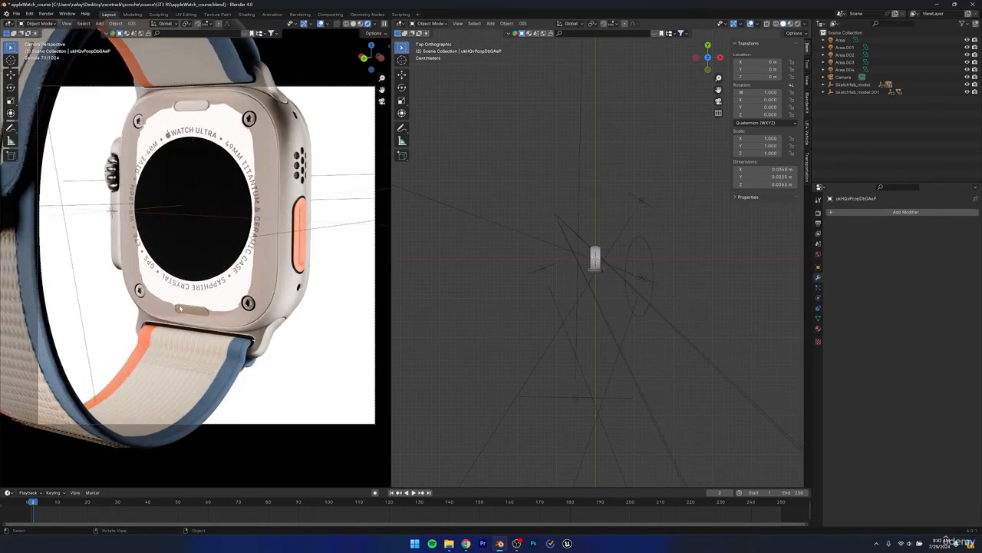
middle_drag(230, 307, 264, 313)
key(ctrl+s)
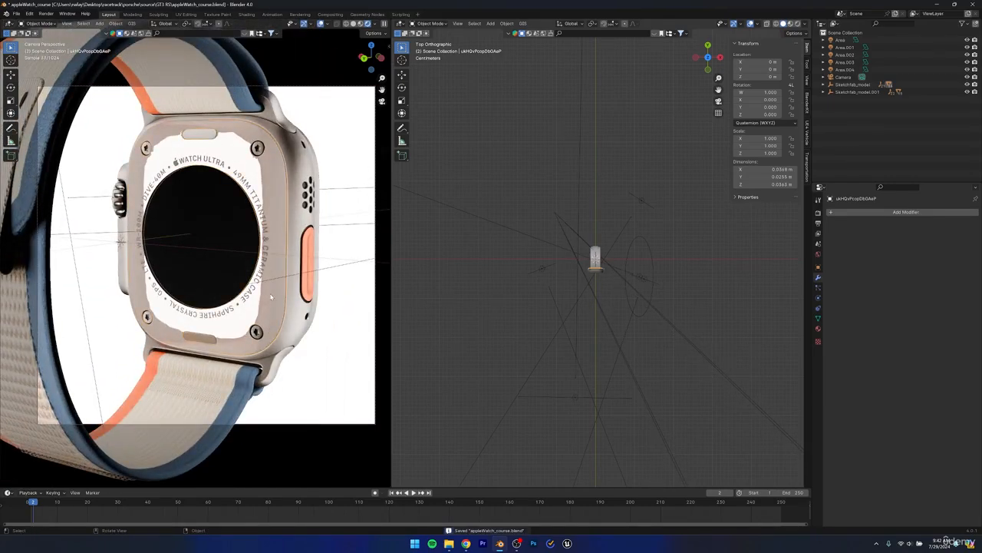
click(872, 214)
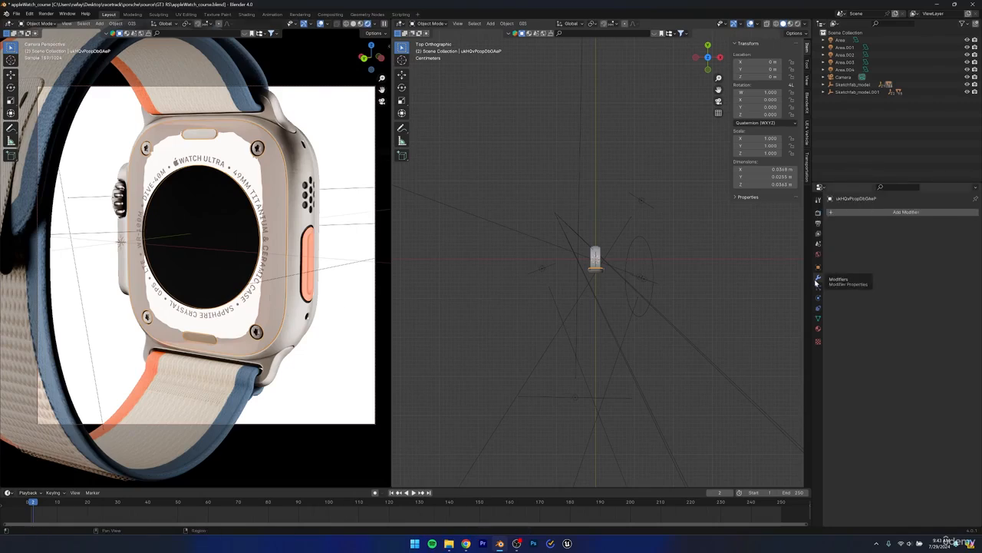
click(861, 216)
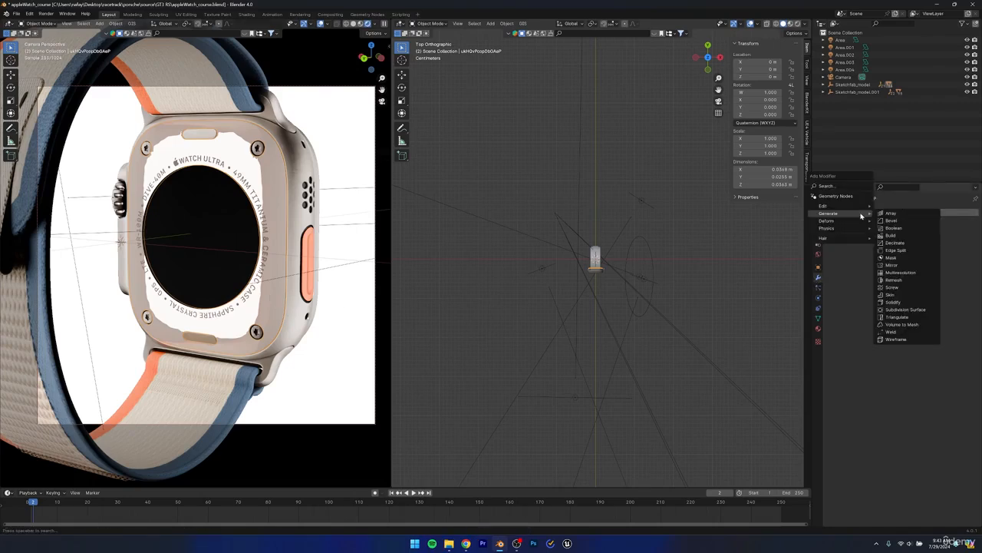
click(882, 307)
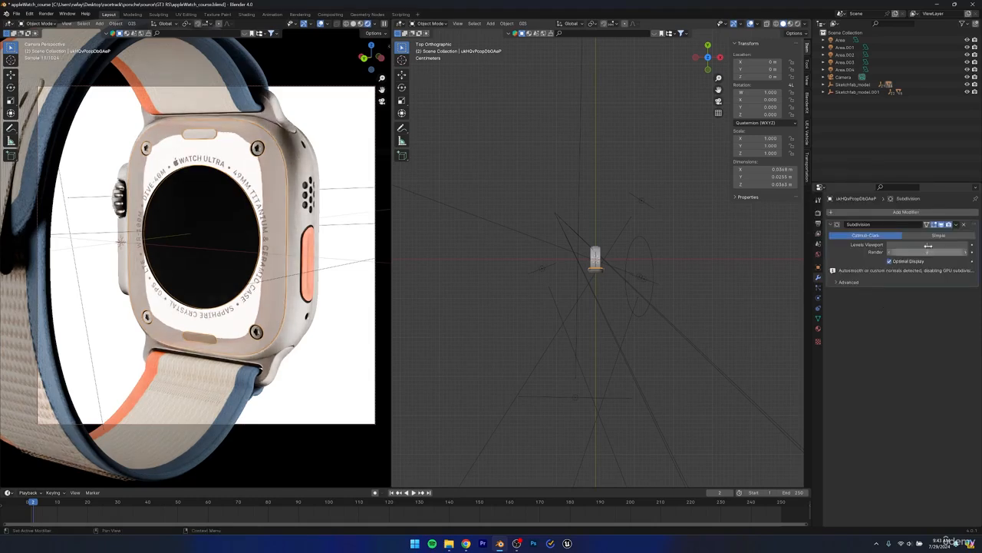
click(969, 245)
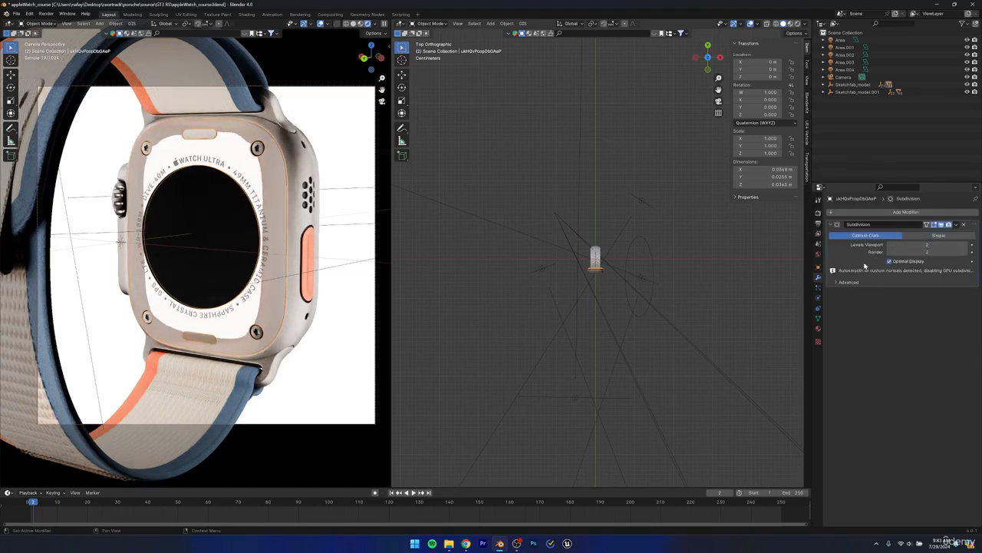
- Return the camera to the front three-quarter framing with the whole watch in view and save the file
scroll(233, 208, up, 3)
alt+drag(174, 211, 212, 304)
scroll(215, 209, down, 4)
scroll(196, 228, down, 2)
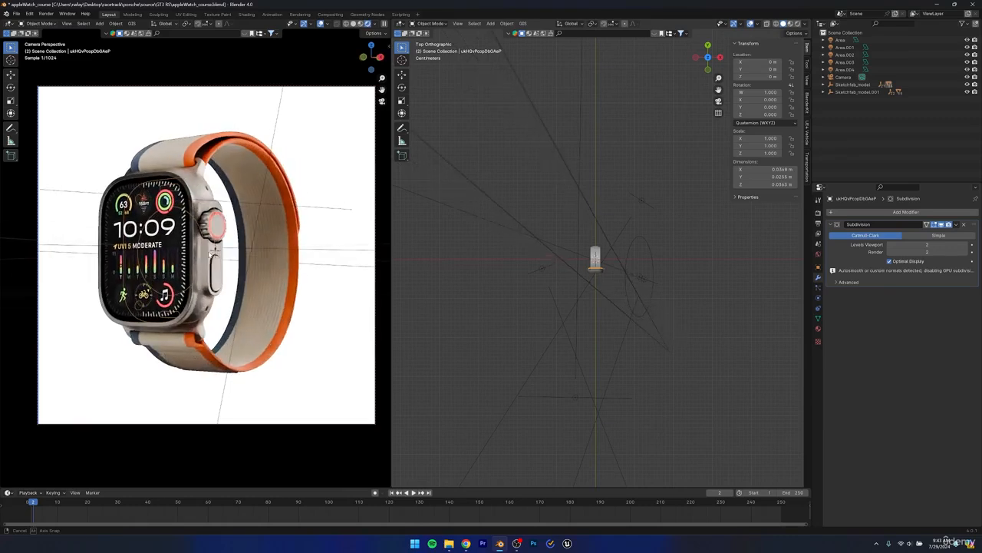
key(ctrl+s)
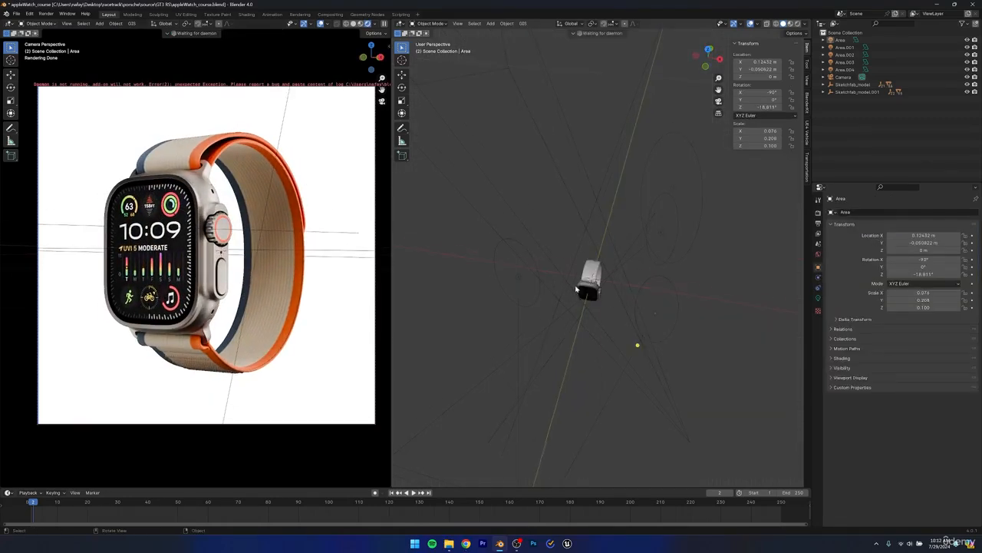
- Save the file and bring the camera around to examine the back of the case and the strap
middle_drag(576, 288, 687, 202)
key(ctrl+s)
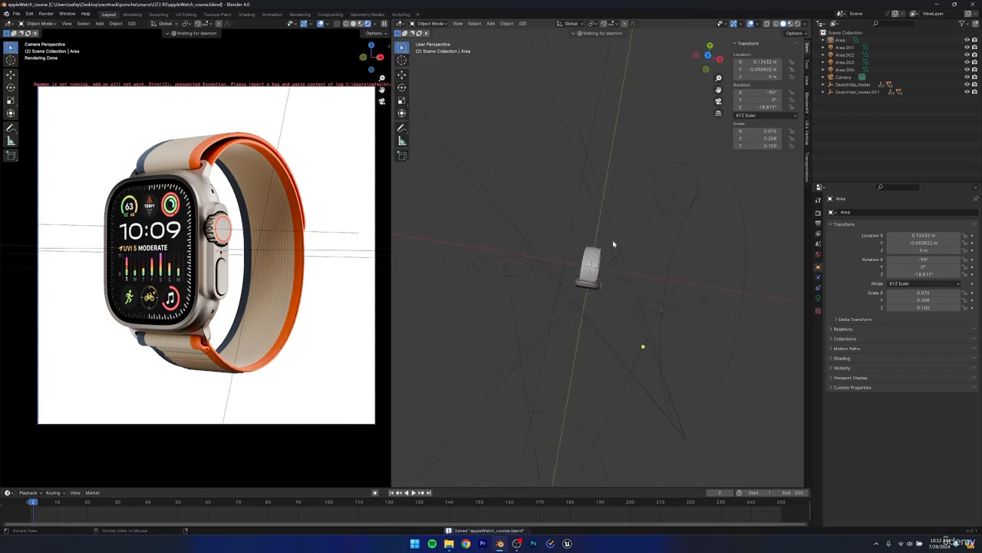
middle_drag(274, 264, 216, 269)
scroll(161, 292, up, 3)
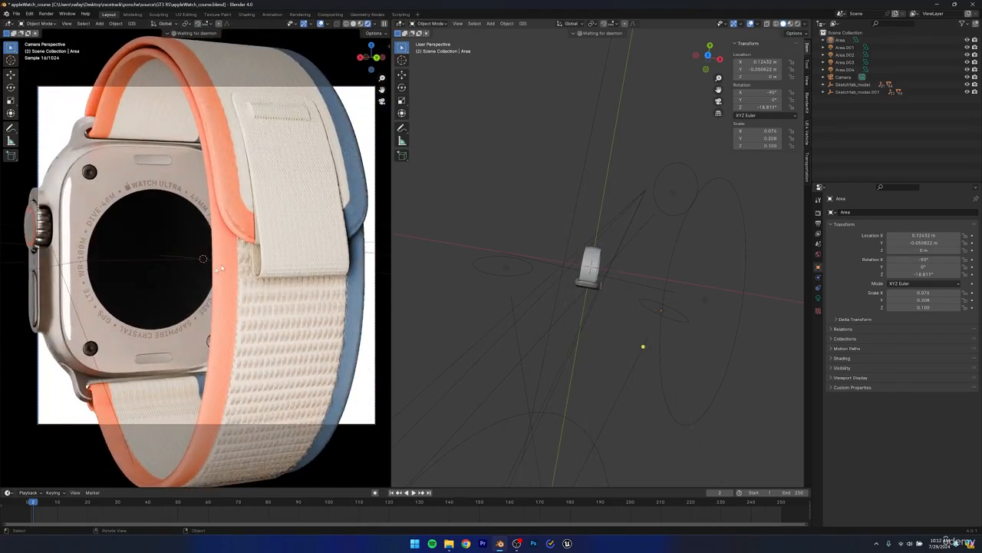
scroll(221, 268, down, 2)
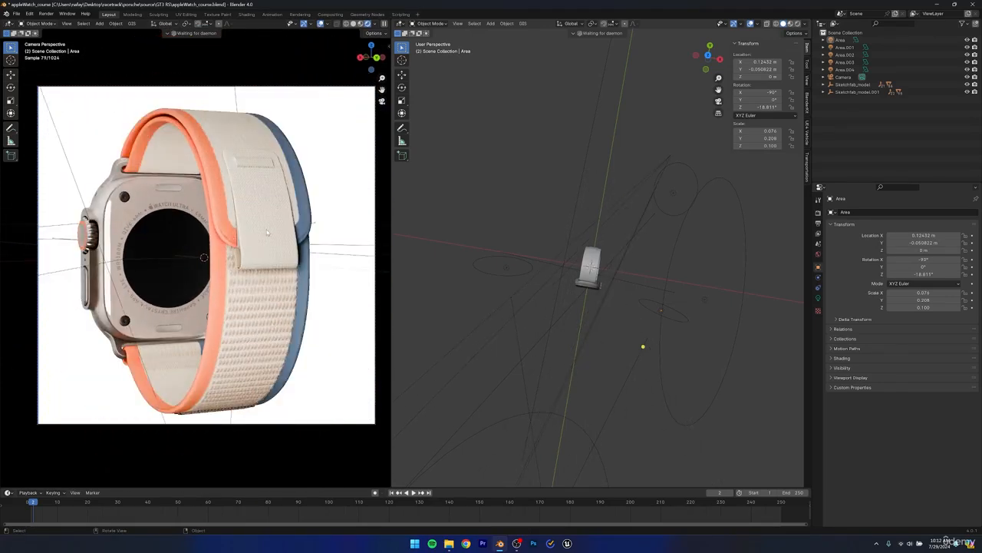
- From the top view, try moving the rear area light to the opposite side behind the watch, rotated to about 46° around Z
middle_drag(643, 222, 623, 328)
scroll(623, 250, up, 3)
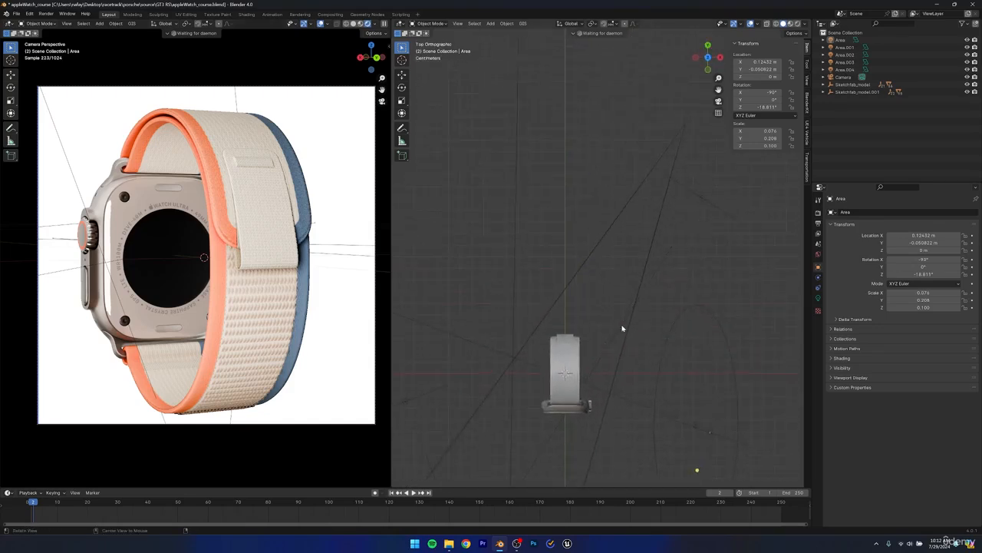
click(700, 201)
key(g)
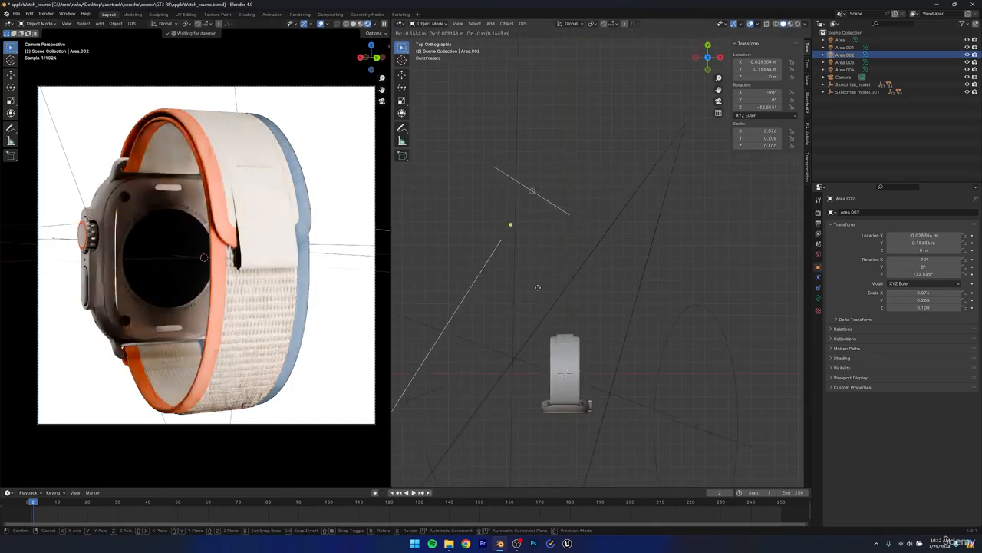
click(506, 281)
key(r)
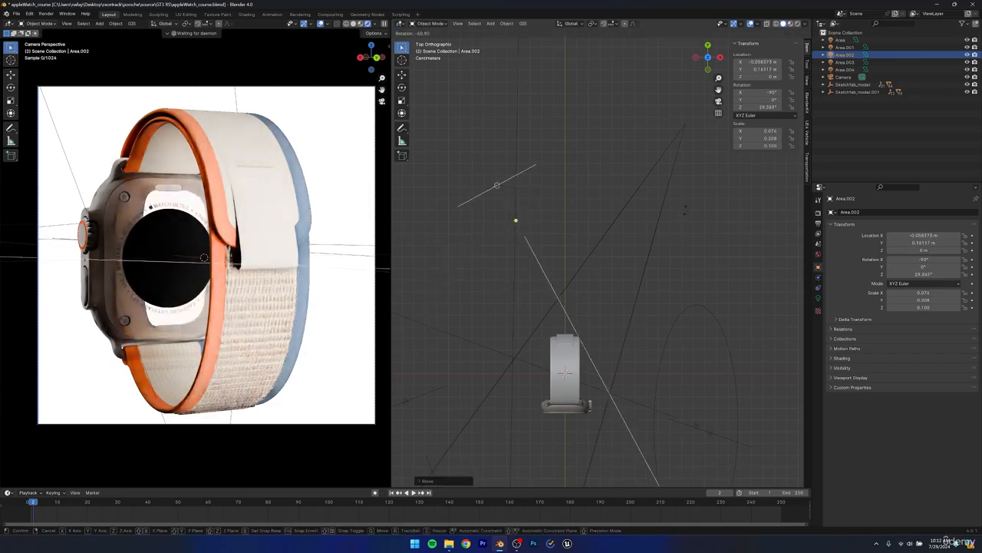
click(664, 217)
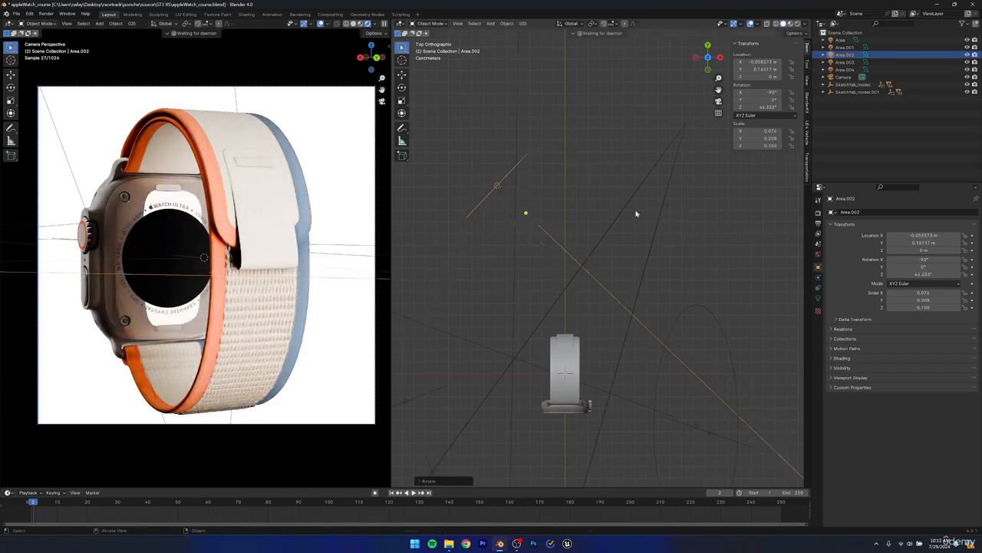
- Try the rear area light at about X -0.136 m, Y 0.131 m, check it from another angle and undo the camera orbit
key(g)
click(530, 274)
scroll(538, 310, down, 3)
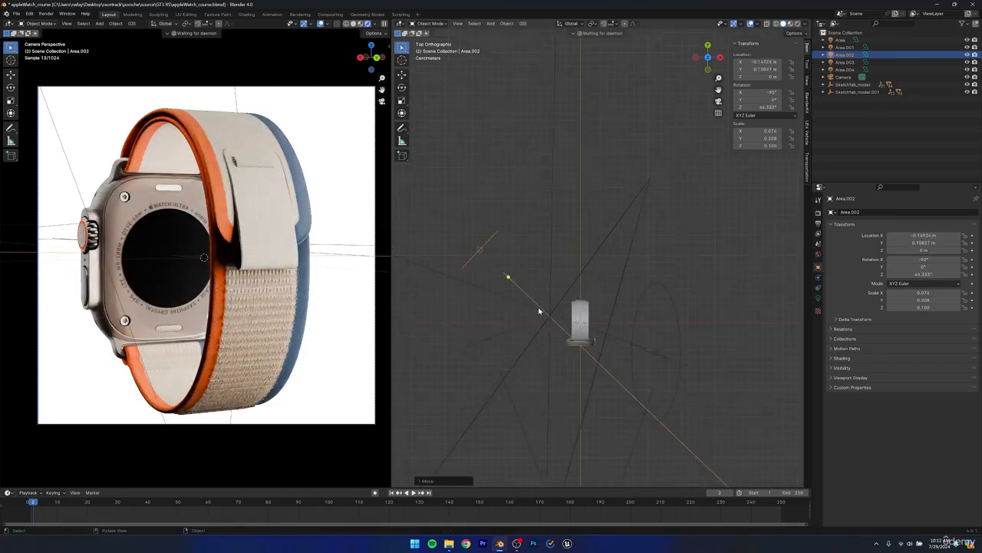
scroll(539, 310, up, 2)
key(g)
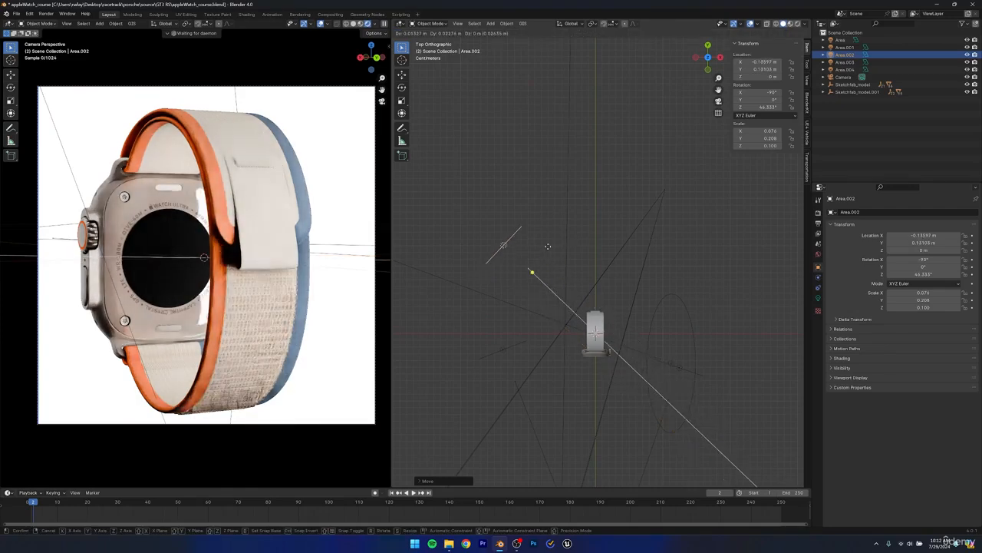
click(522, 250)
middle_drag(284, 275, 369, 294)
key(ctrl+z)
key(ctrl+z)
key(ctrl+z)
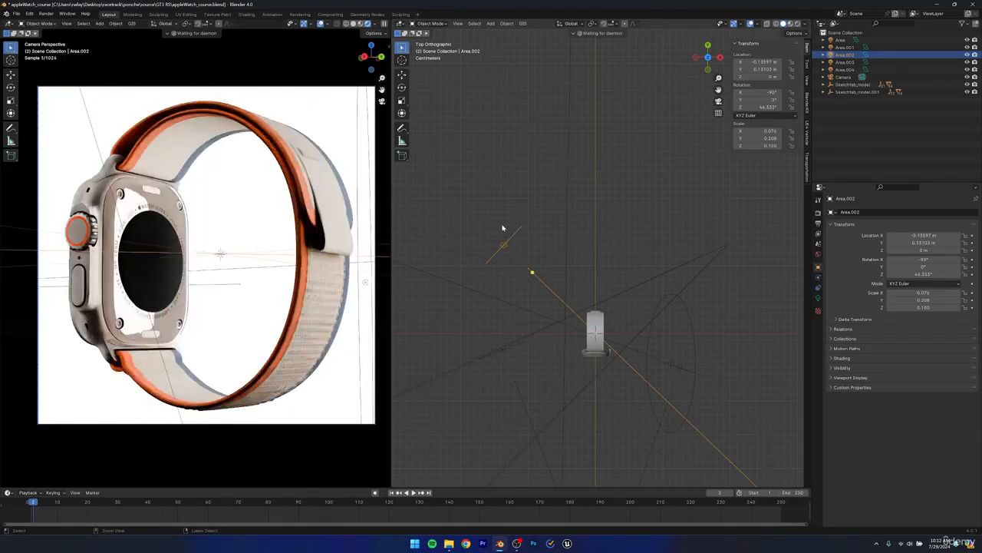
- Rotate the rear area light to about -45° around Z and place it at about X 0.167 m, Y 0.224 m
key(r)
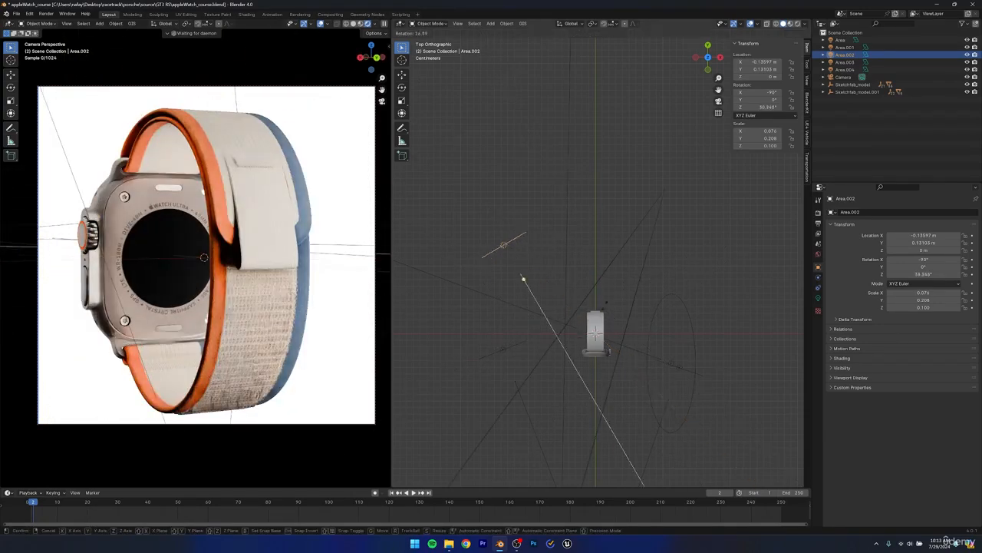
click(473, 352)
key(g)
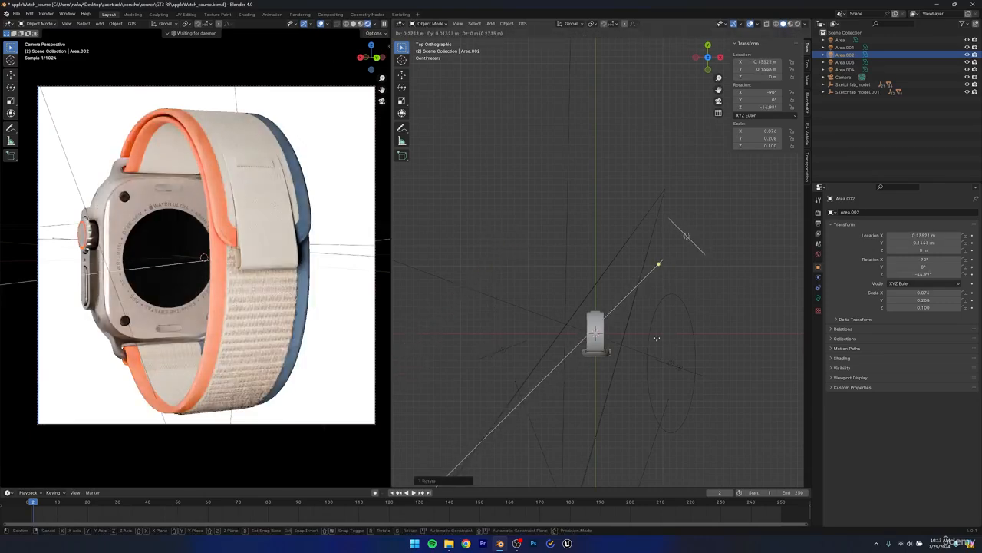
click(661, 346)
mouse_move(270, 345)
middle_down()
mouse_move(180, 345)
mouse_move(258, 345)
middle_up()
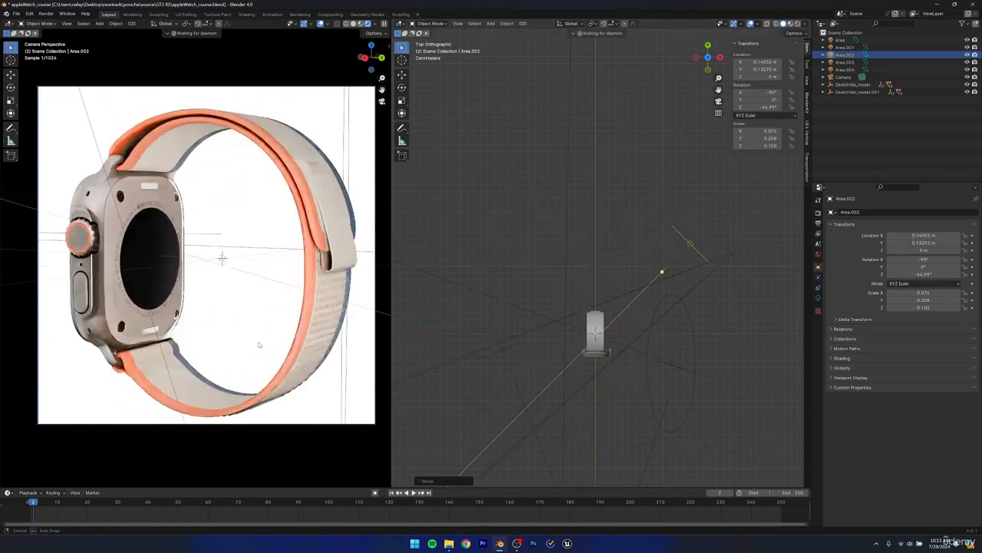
middle_drag(355, 335, 342, 335)
key(g)
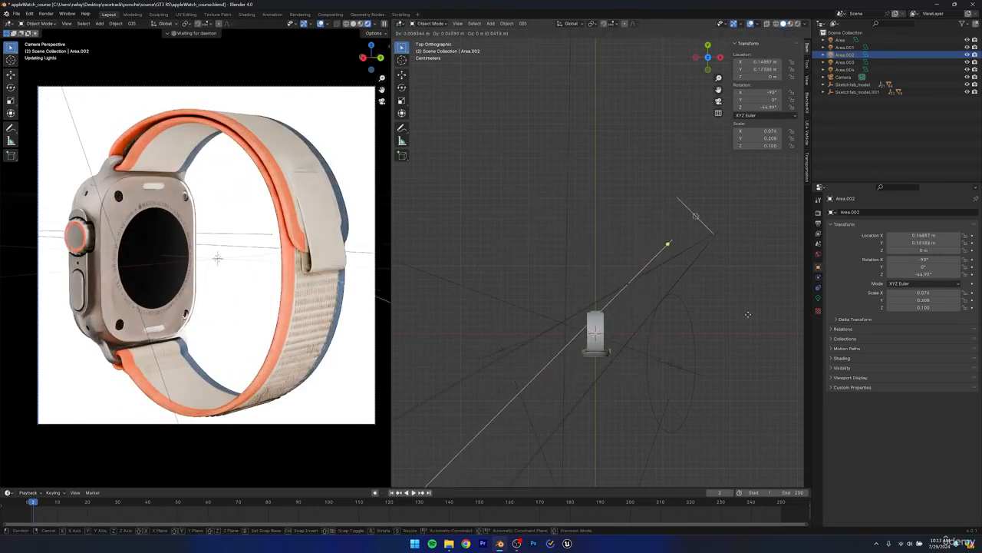
click(761, 285)
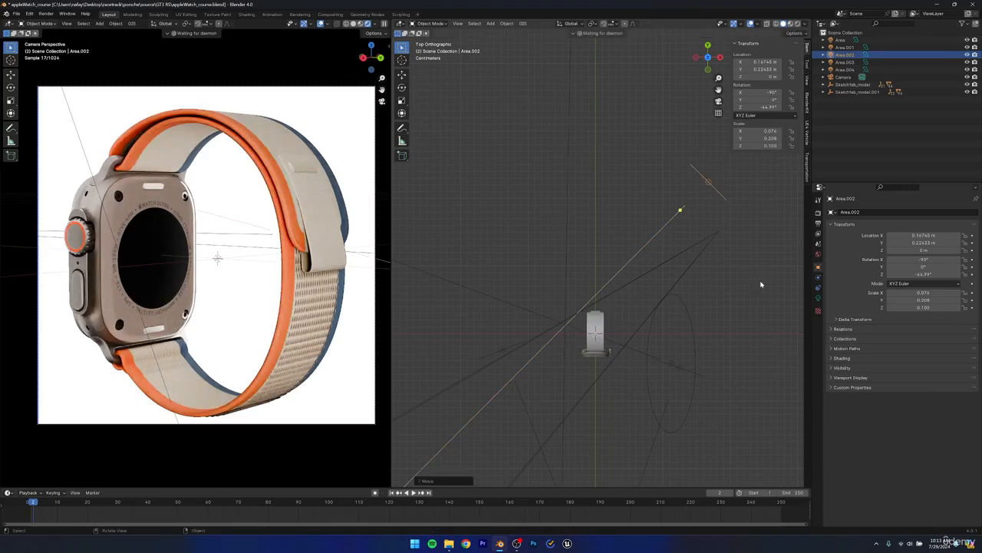
- Return the camera to the front three-quarter framing with the whole watch in frame, and clear the selection
middle_drag(285, 323, 7, 314)
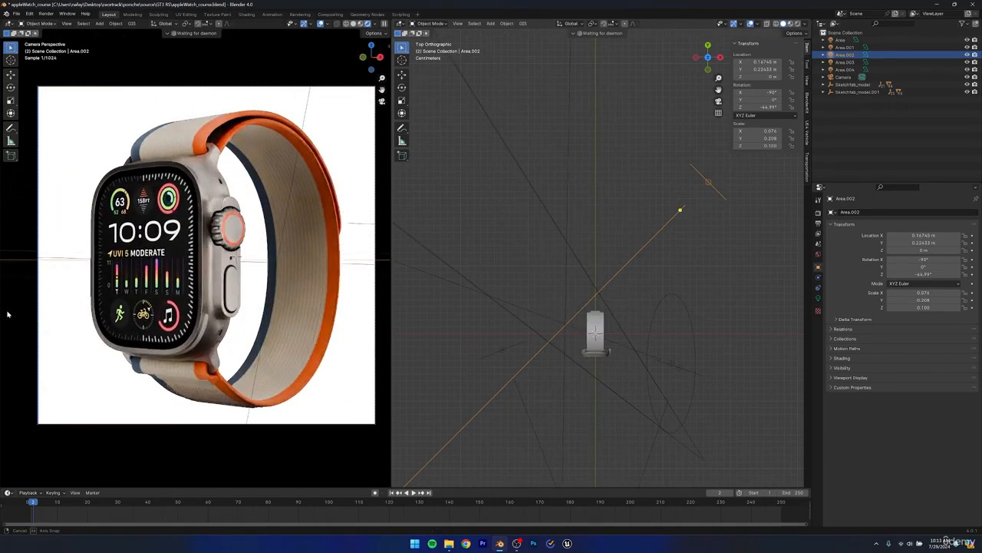
scroll(248, 298, down, 1)
middle_drag(247, 298, 261, 308)
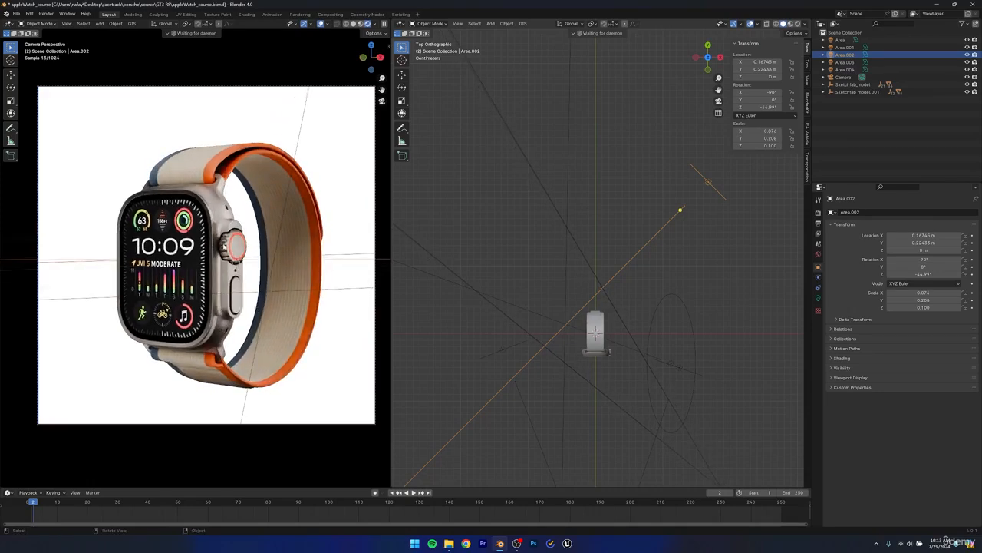
click(226, 293)
click(153, 125)
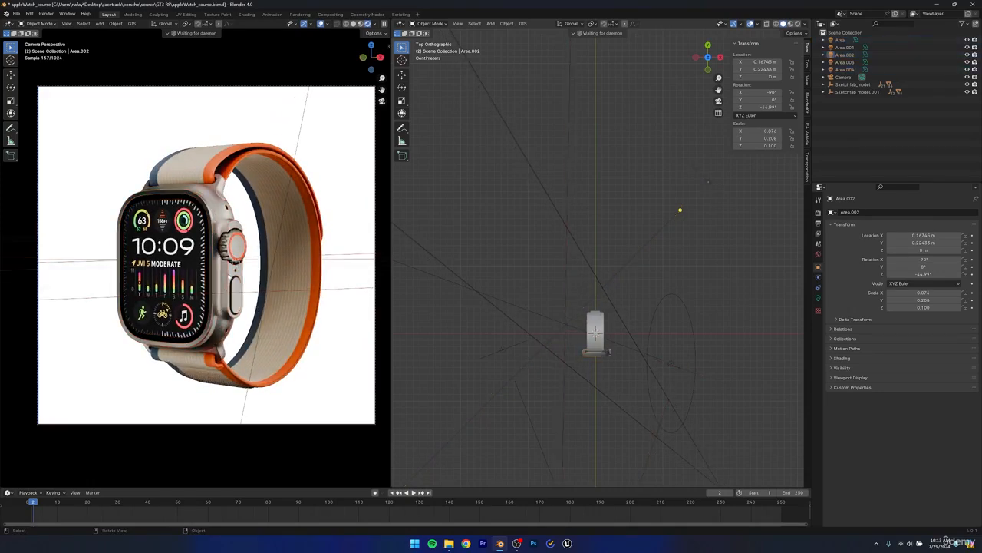
- Move the large front area light closer to the watch, to about X -0.037 m, Y -0.285 m
scroll(526, 368, down, 3)
shift+middle_drag(598, 410, 581, 276)
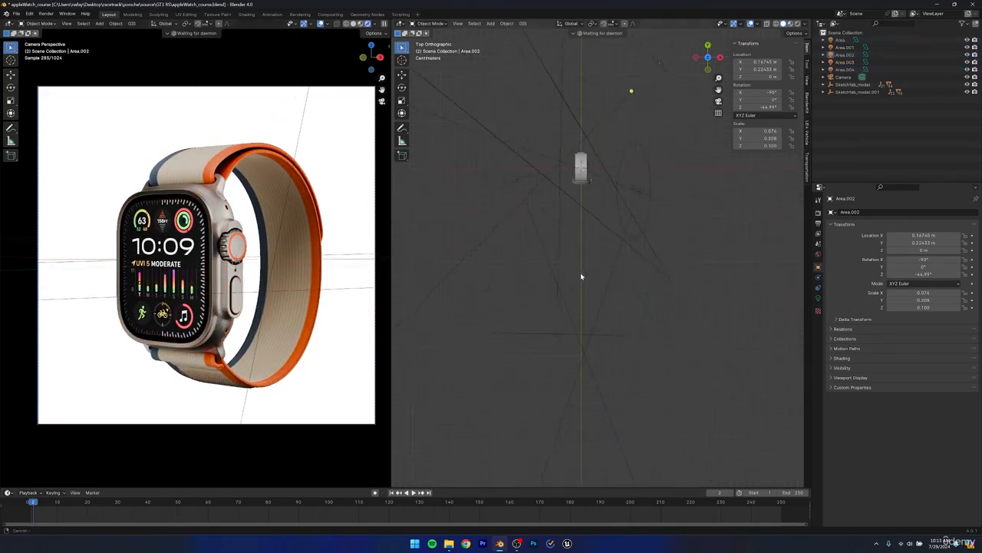
click(559, 336)
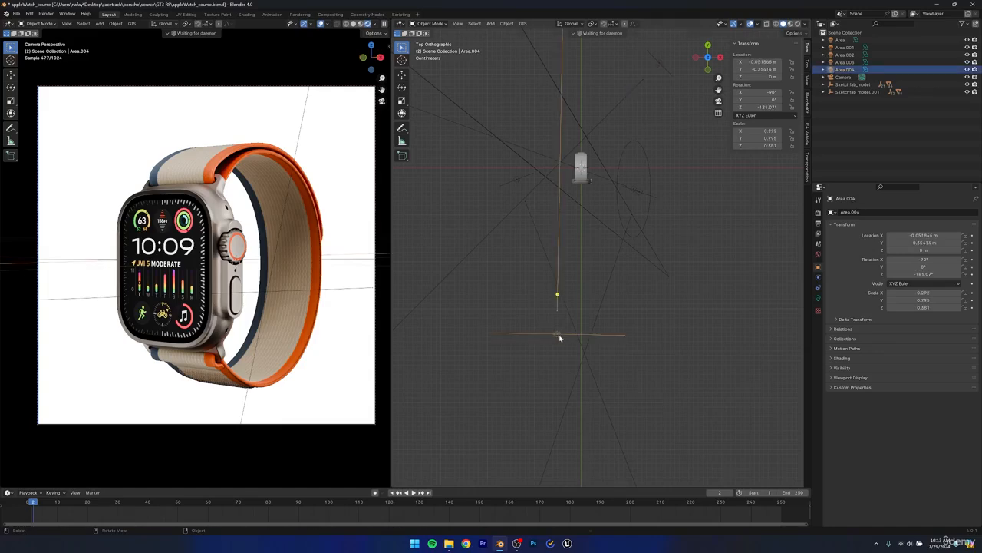
key(g)
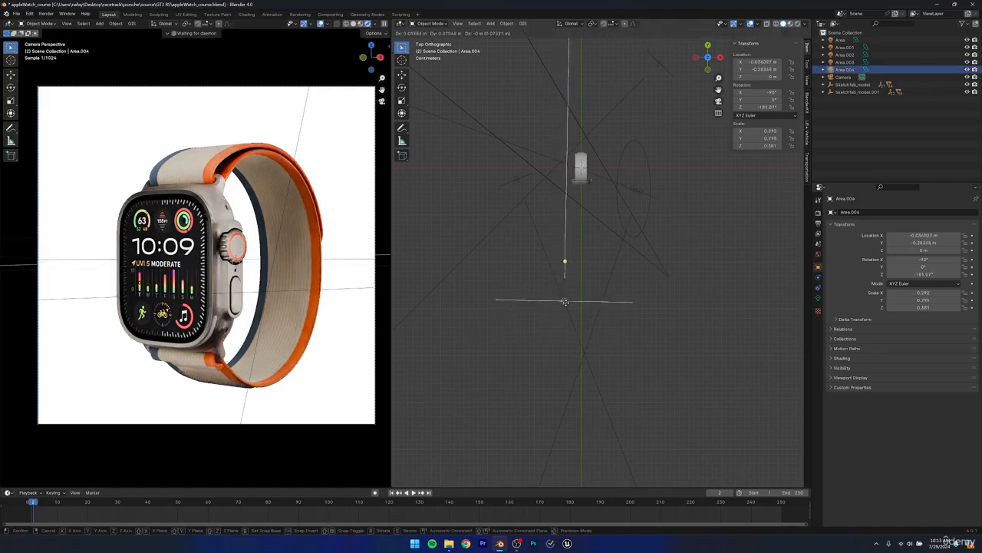
click(565, 303)
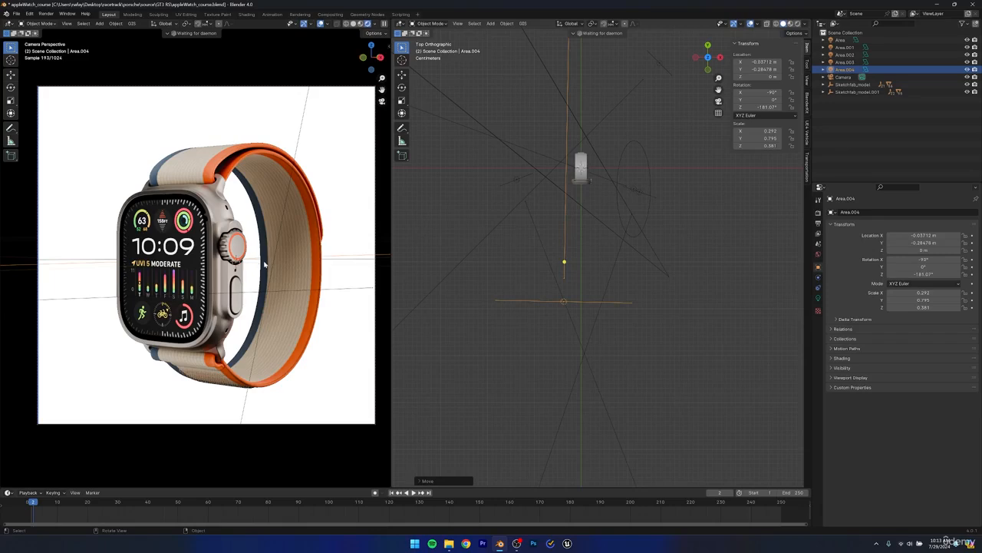
- Try a Color Management exposure of 0.1 and set it to 0.3
click(818, 214)
scroll(906, 383, down, 2)
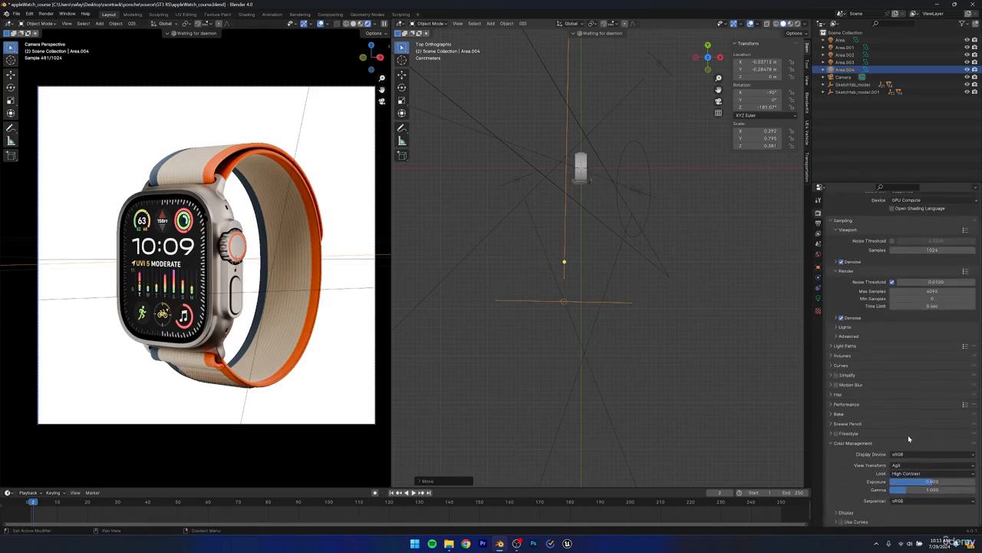
click(935, 482)
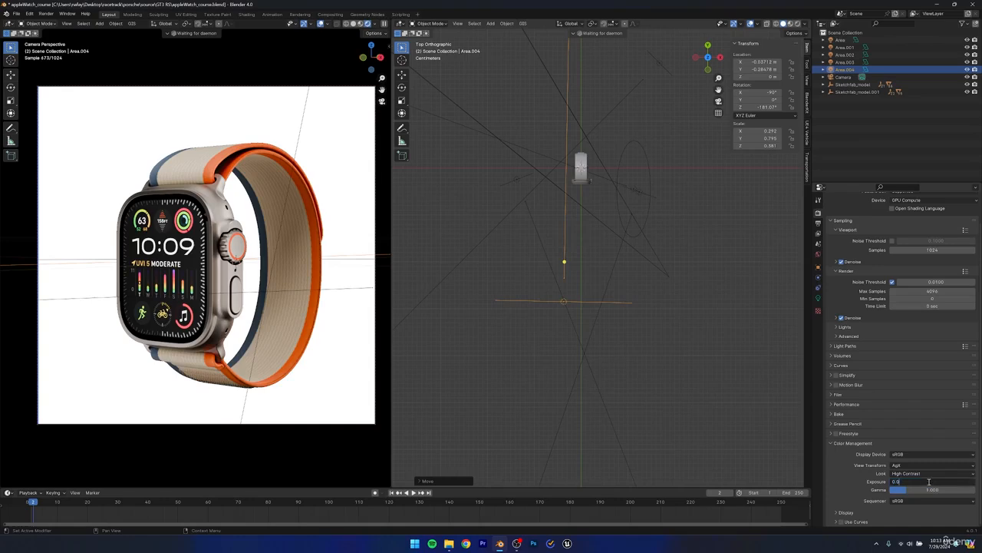
text(.1)
key(Return)
click(930, 482)
text(0.3)
key(Return)
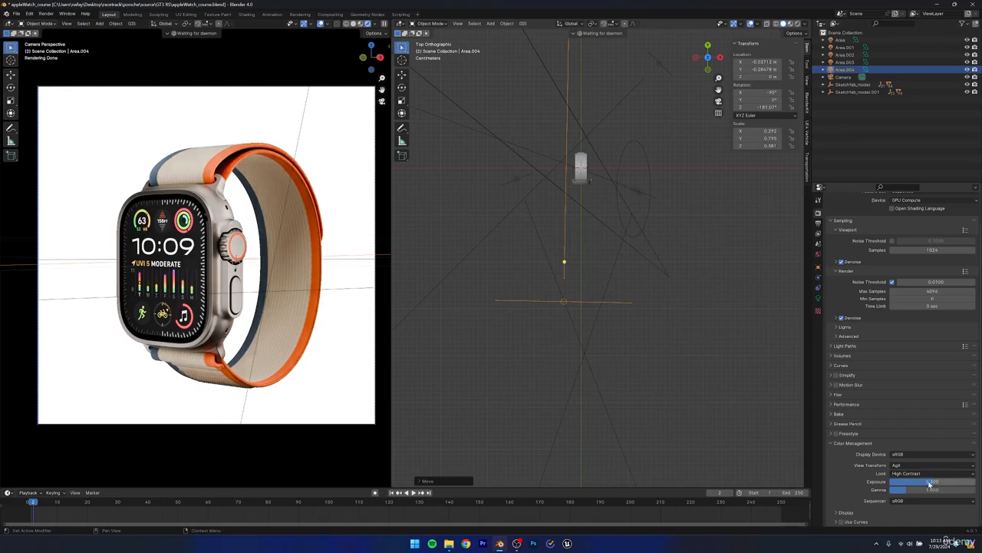
- Try a Color Management exposure of 0.2, settle on 0.1 and save the file
click(930, 482)
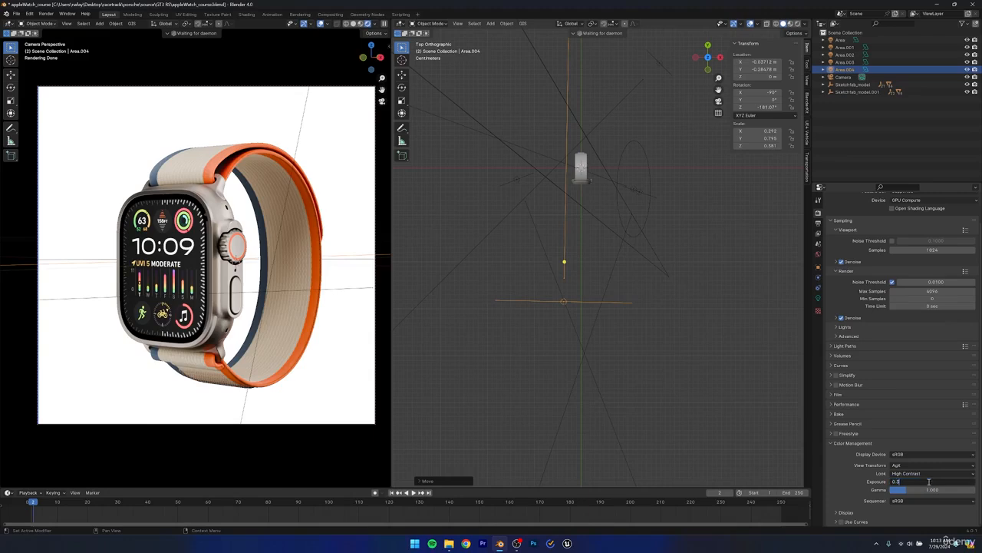
key(BackSpace)
text(2)
key(Return)
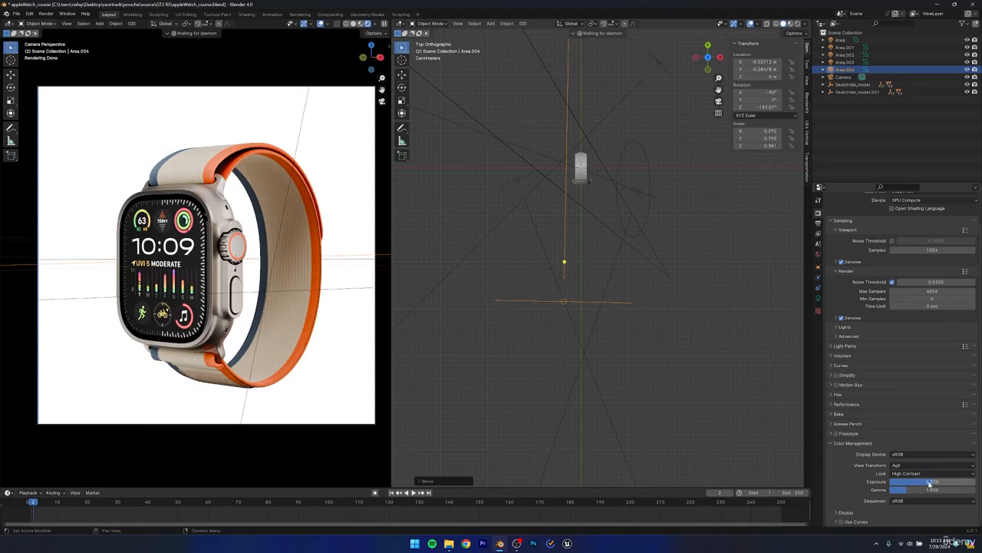
click(929, 482)
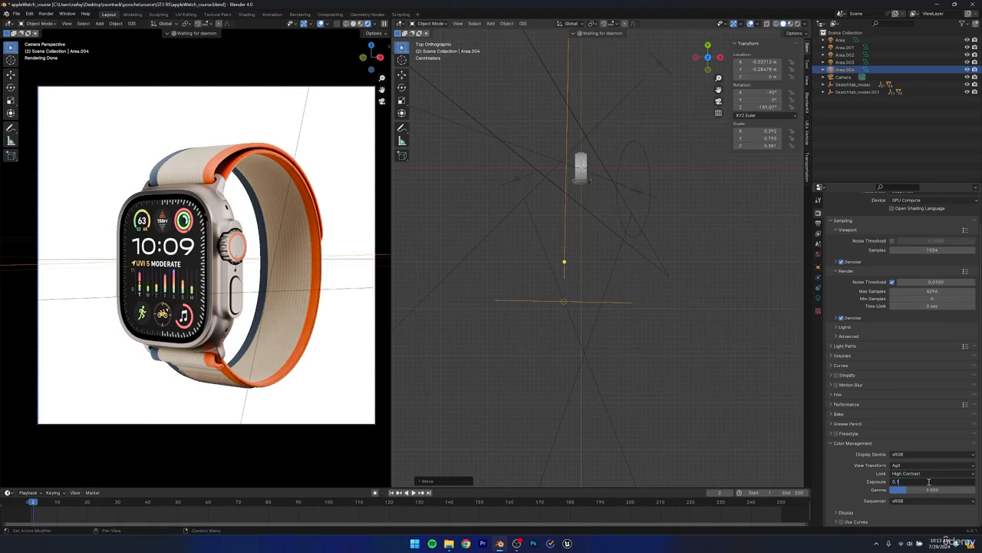
text(1)
key(Return)
click(635, 416)
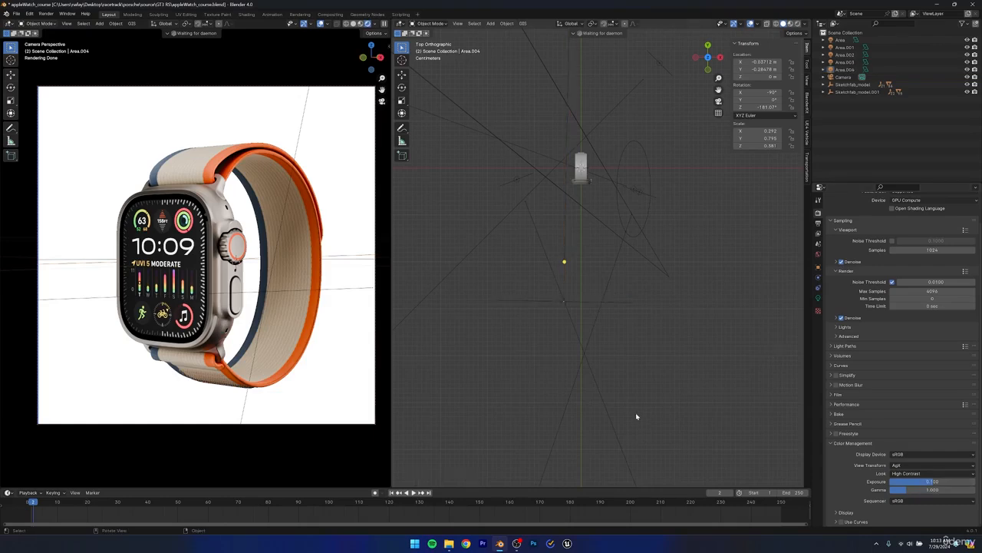
key(ctrl+s)
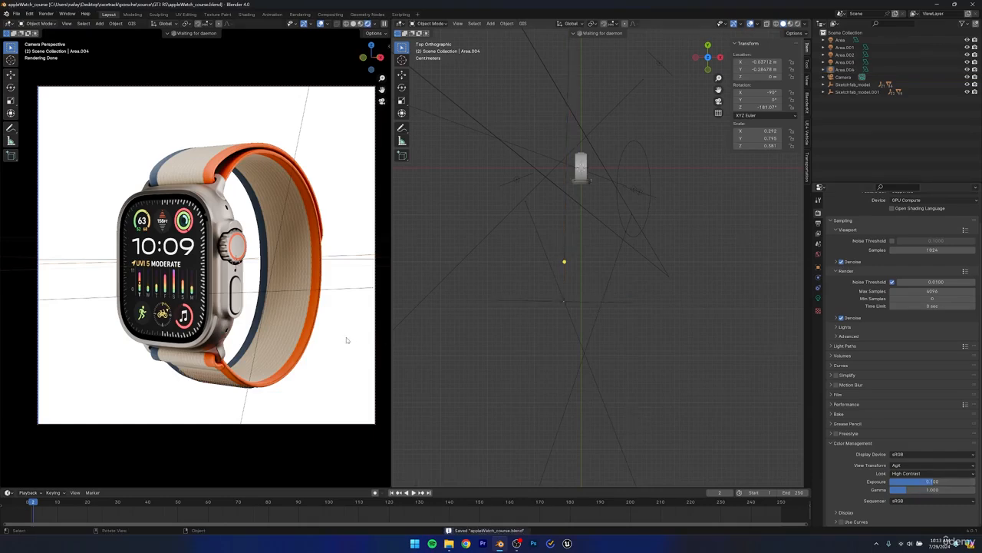
- Try a higher Color Management gamma, undo the change and save the file
mouse_move(932, 489)
mouse_down()
mouse_move(889, 489)
mouse_move(918, 490)
mouse_up()
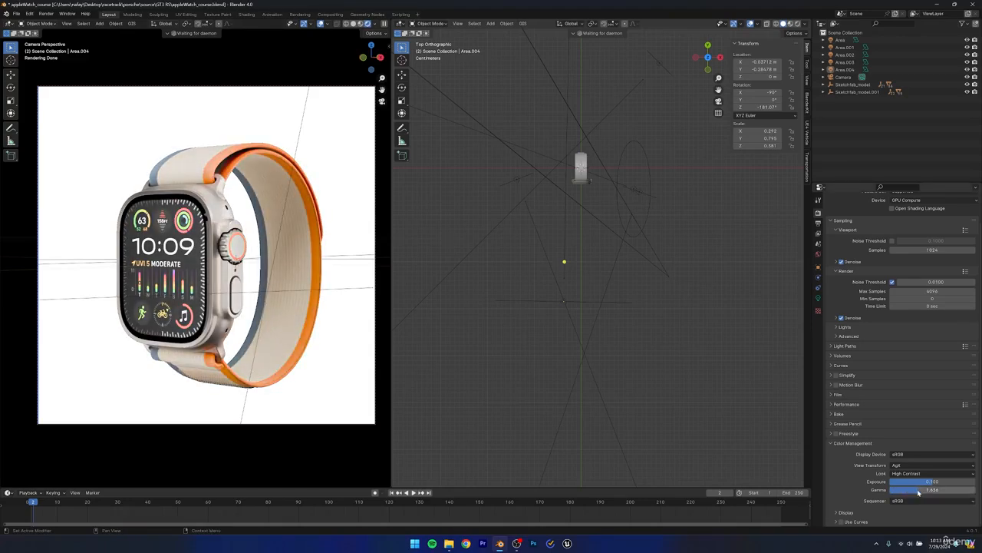
key(ctrl+z)
key(ctrl+s)
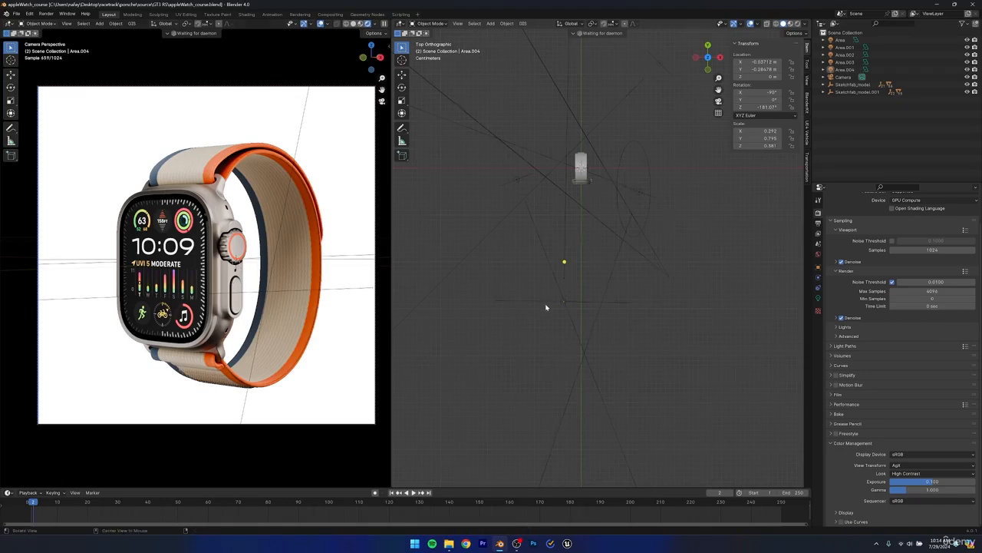
- Join the two 3D viewports into one large viewport showing the rendered camera view
mouse_move(551, 244)
middle_down()
mouse_move(552, 235)
mouse_move(557, 249)
middle_up()
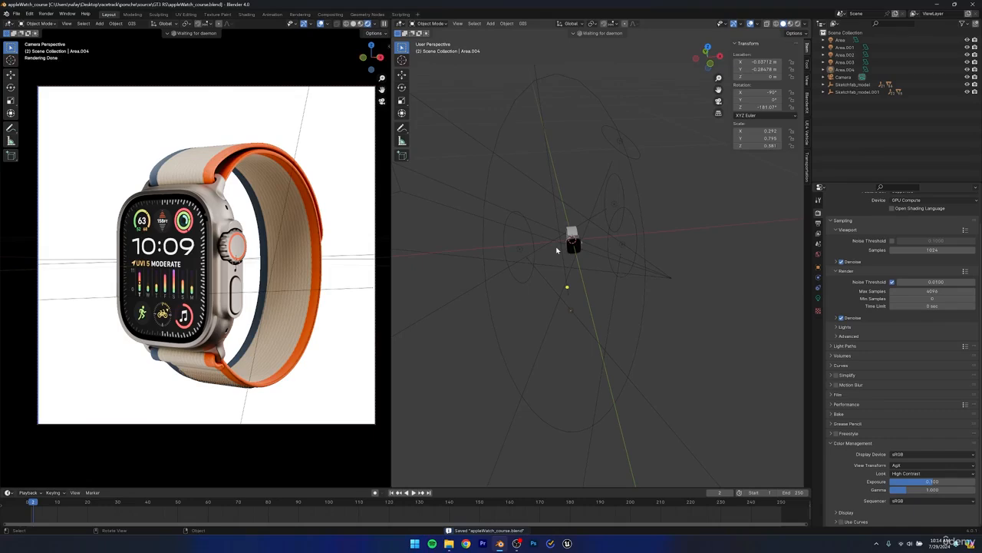
right_click(391, 233)
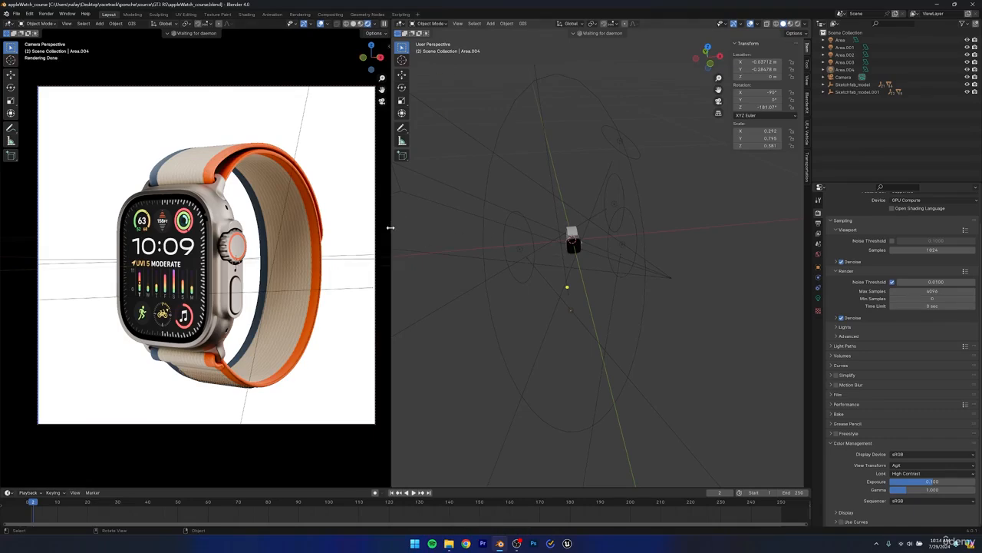
right_click(390, 227)
click(355, 246)
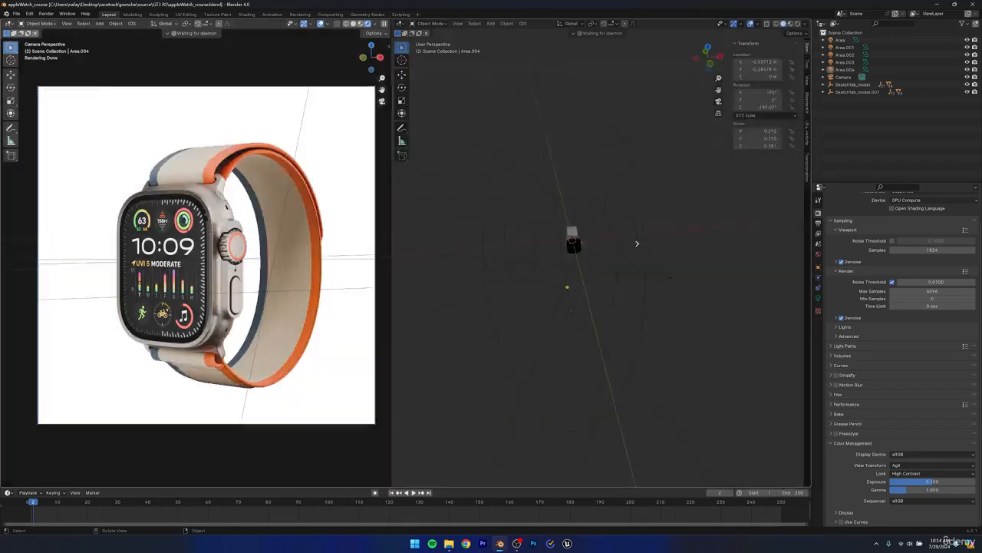
click(667, 268)
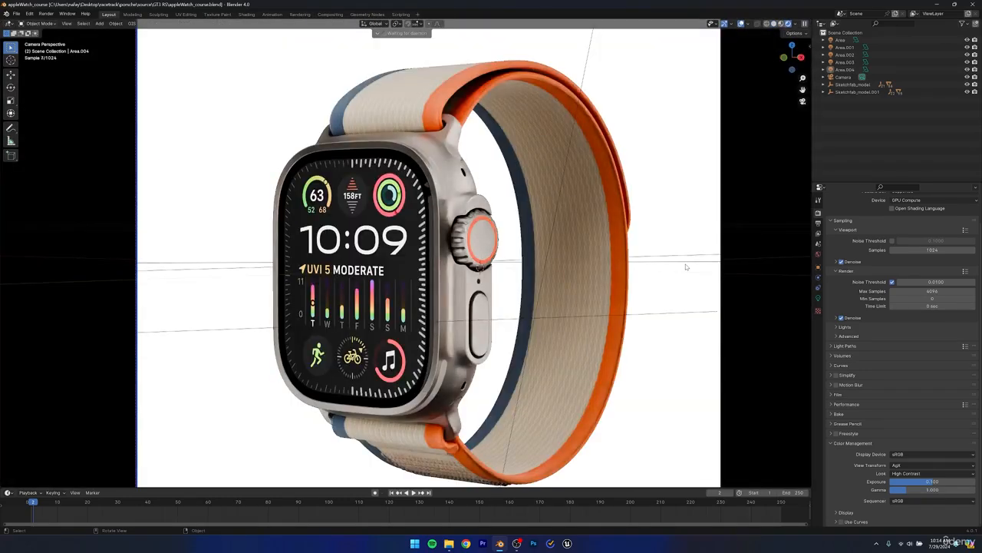
key(Right)
key(Left)
key(Left)
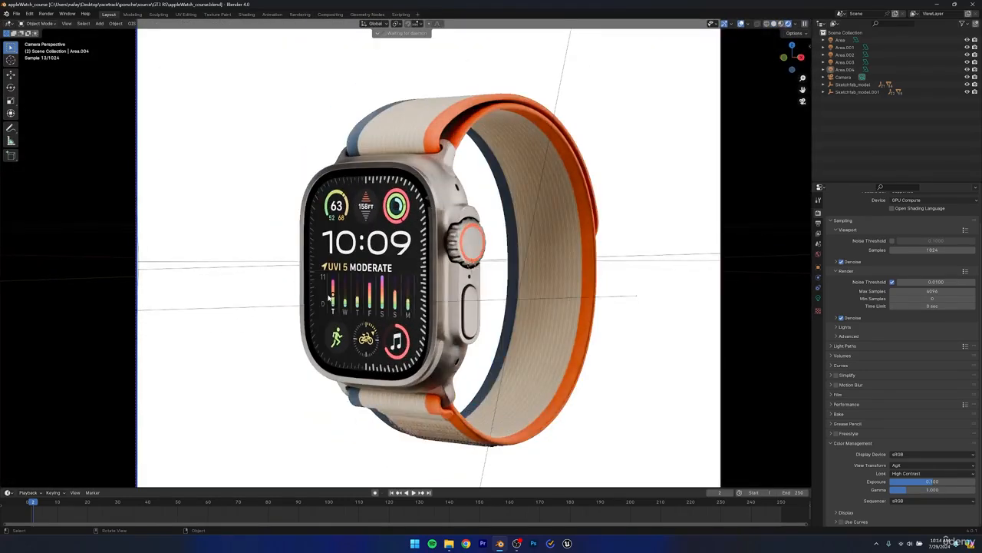
key(Right)
key(Left)
- Unlock the camera from the view, fit the whole camera frame in the viewport and save the file
drag(809, 47, 726, 60)
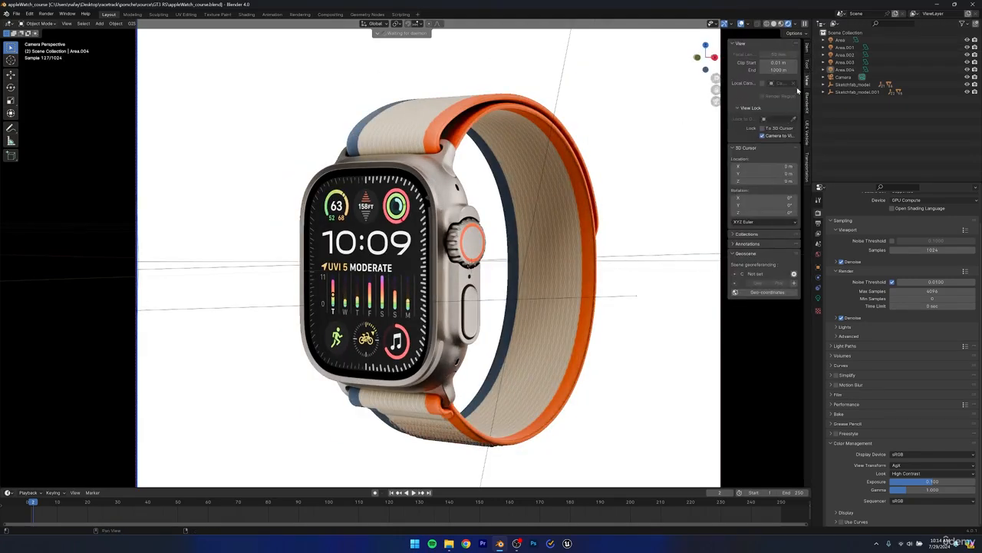
click(762, 135)
scroll(472, 234, down, 5)
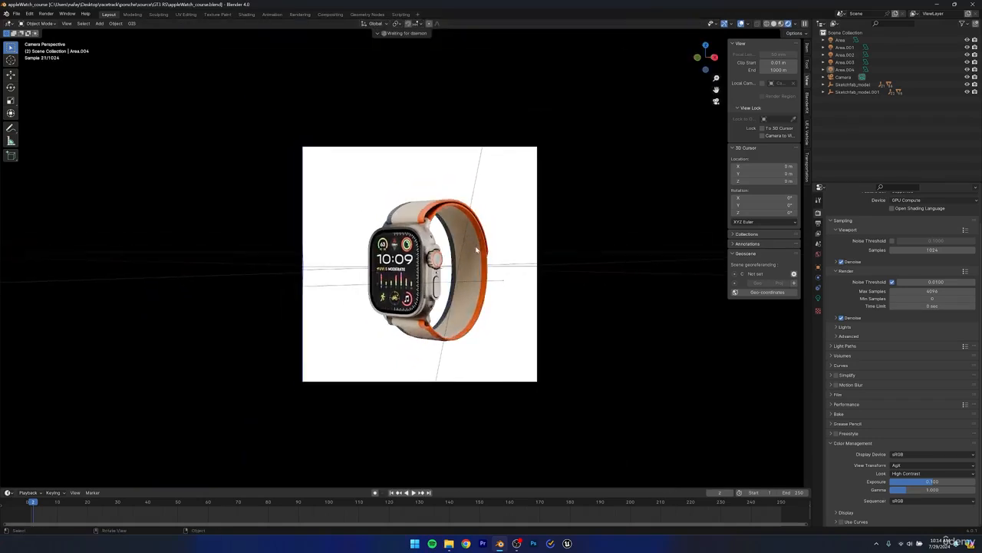
scroll(474, 241, up, 2)
scroll(475, 246, down, 1)
key(ctrl+s)
- Switch to File Explorer and open the reference video 0001_1 from the anim3 folder inside the desktop's applewatch folder
click(448, 545)
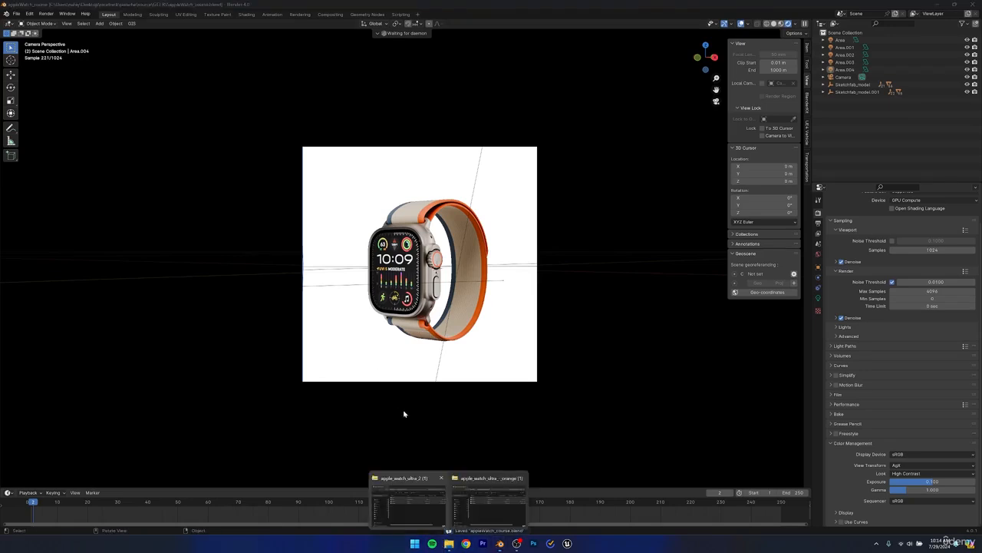
click(457, 511)
click(326, 251)
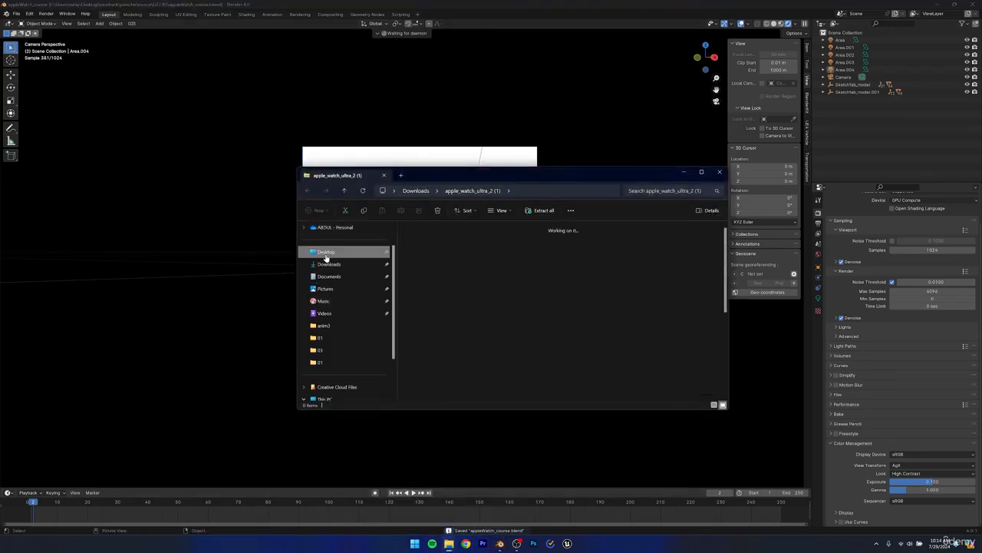
double_click(458, 254)
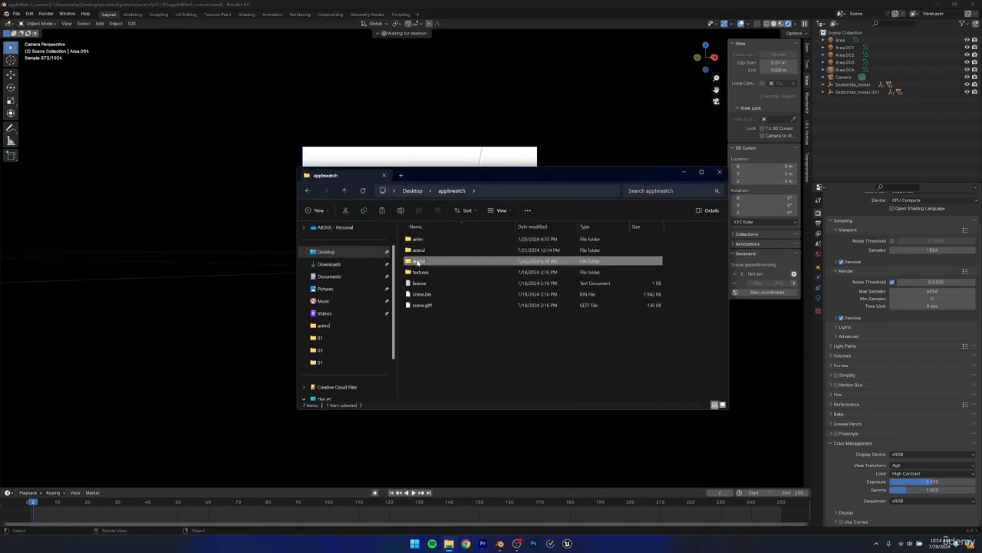
double_click(455, 258)
double_click(524, 250)
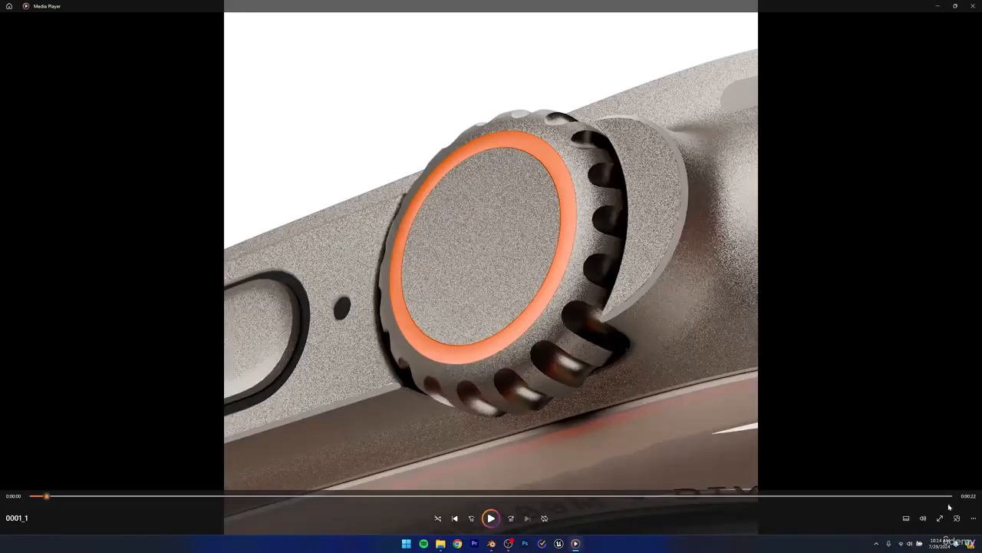
- Mute the reference video, pause it on the crown close-up and switch back to Blender
click(926, 520)
click(899, 499)
click(491, 518)
click(294, 386)
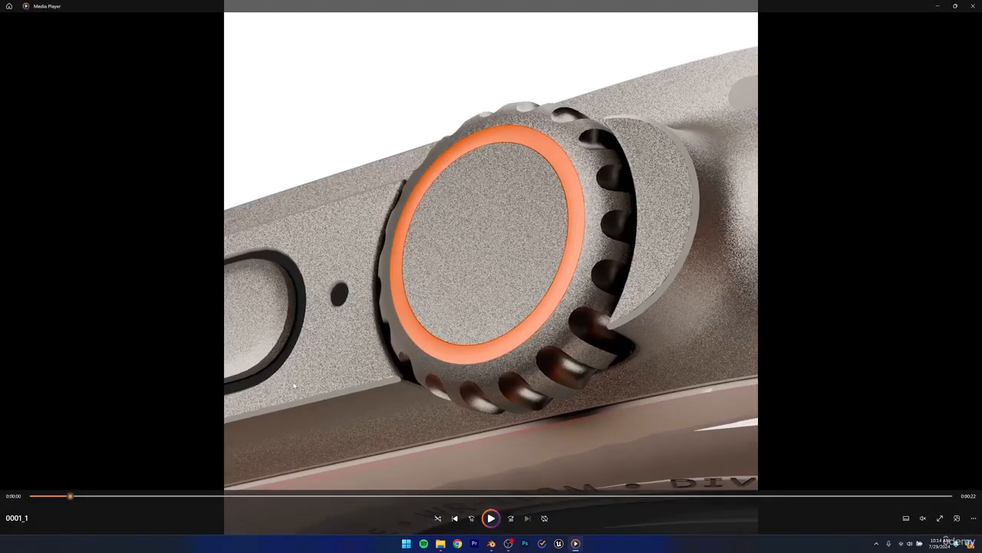
key(alt+Tab)
key(alt+Tab)
key(alt+Tab)
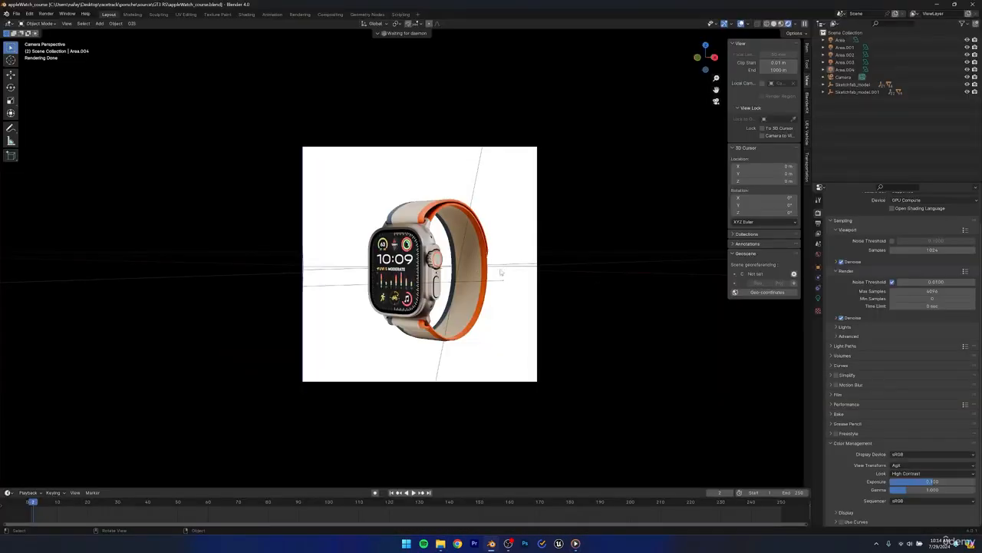
- Lock the camera to the view again and bring it closer to the watch from the crown side
click(763, 136)
scroll(463, 254, up, 5)
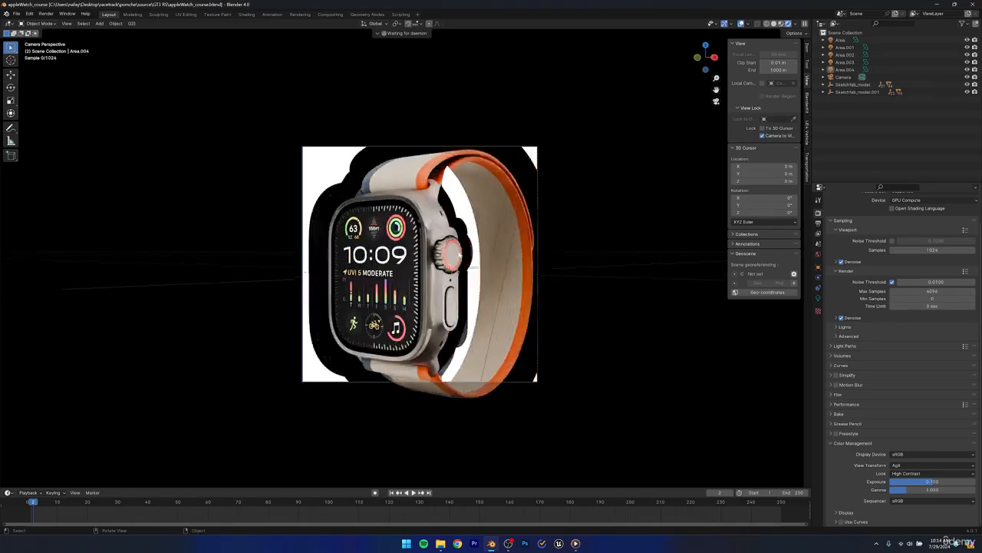
middle_drag(463, 257, 367, 258)
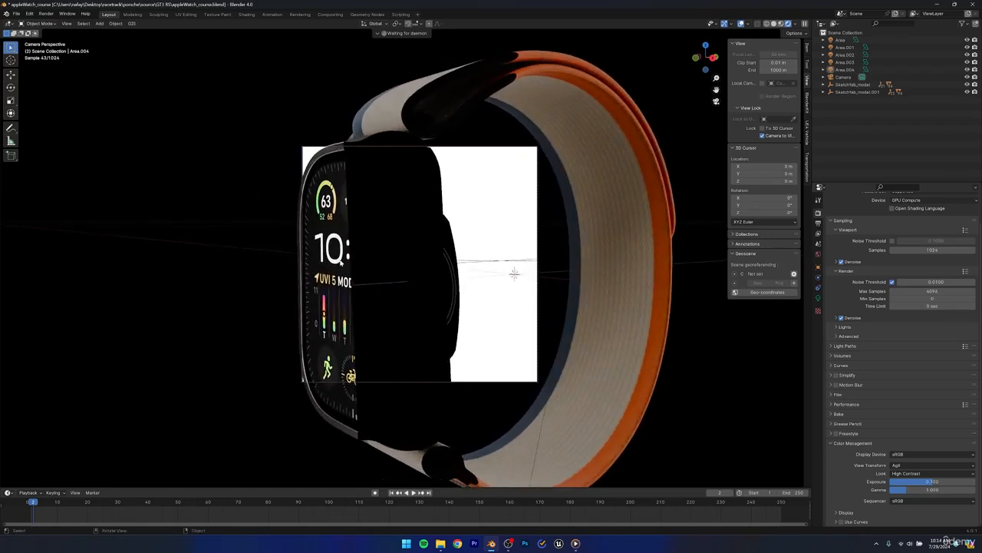
- Set the camera's Clip Start to 0.0001 m and test it by moving the camera close to the crown and back
click(845, 78)
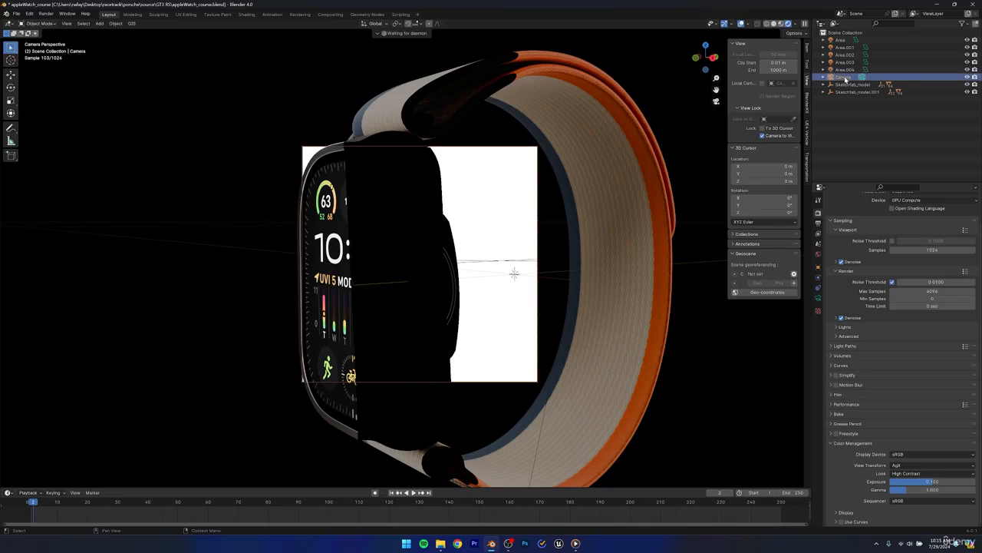
click(818, 298)
double_click(906, 257)
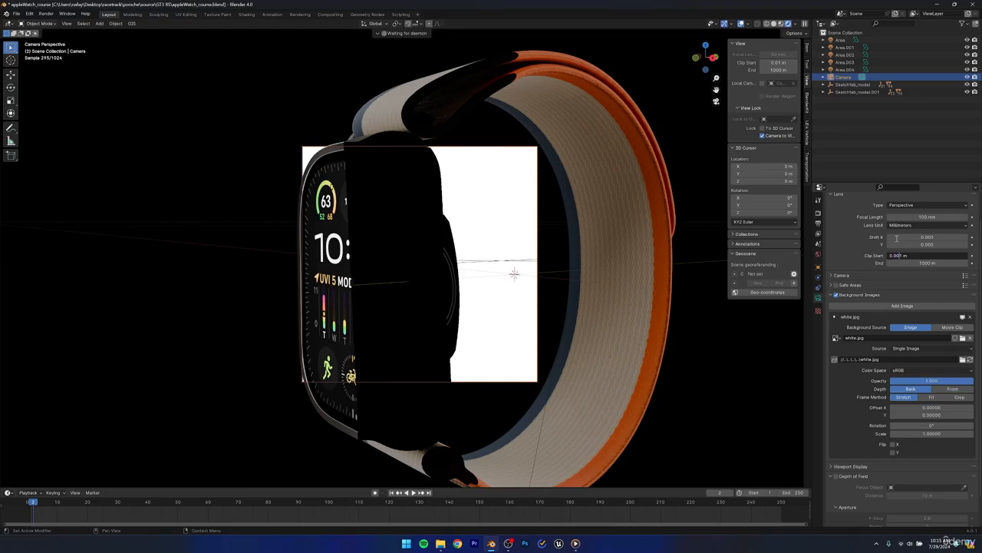
key(Return)
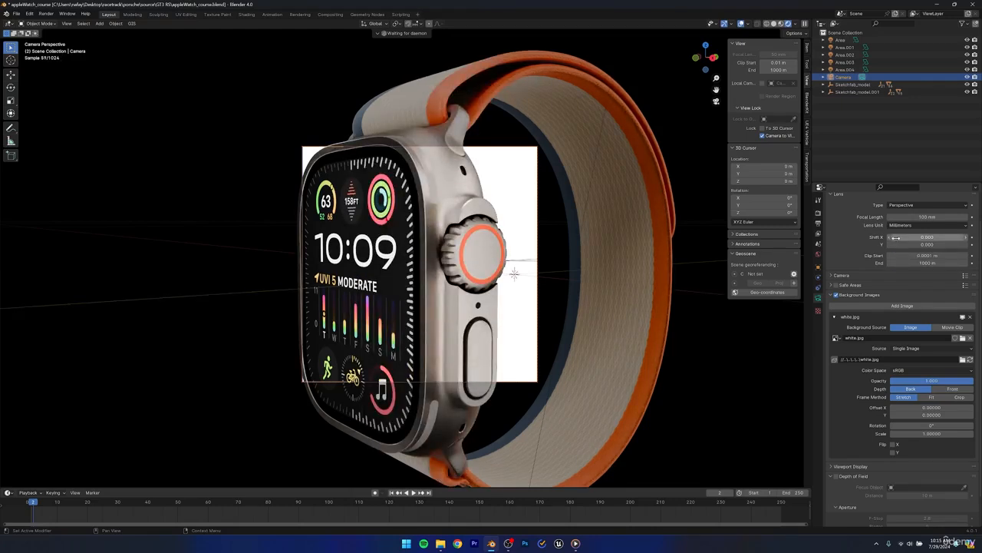
scroll(524, 287, up, 6)
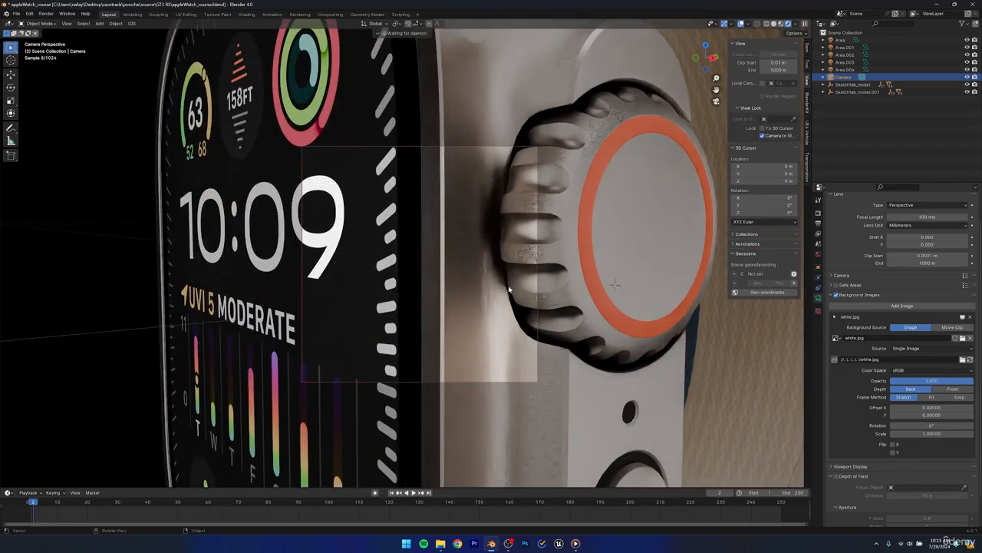
scroll(509, 290, down, 6)
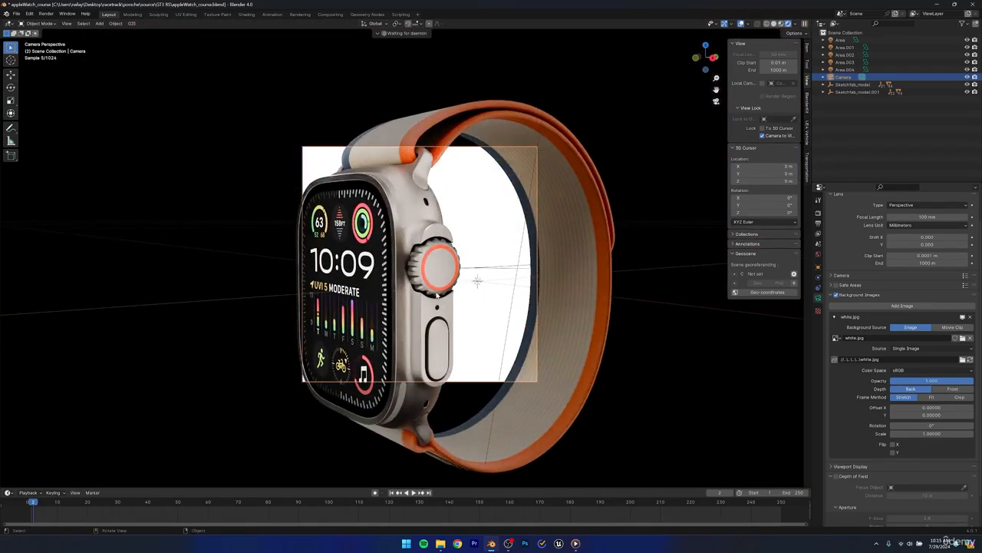
- Restrict rendering to a region around the camera frame and pull the camera back so most of the watch shows
key(ctrl+b)
drag(576, 417, 269, 110)
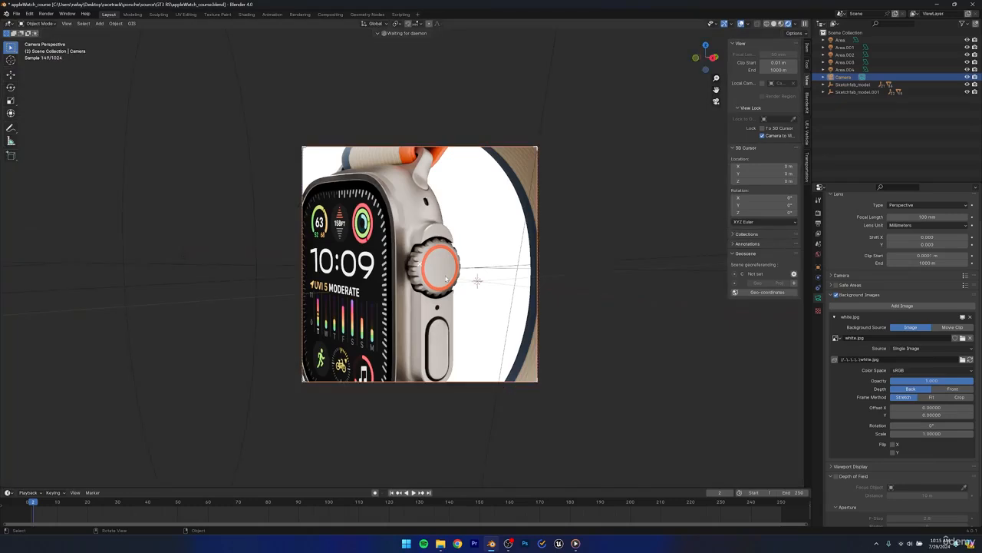
scroll(446, 280, up, 3)
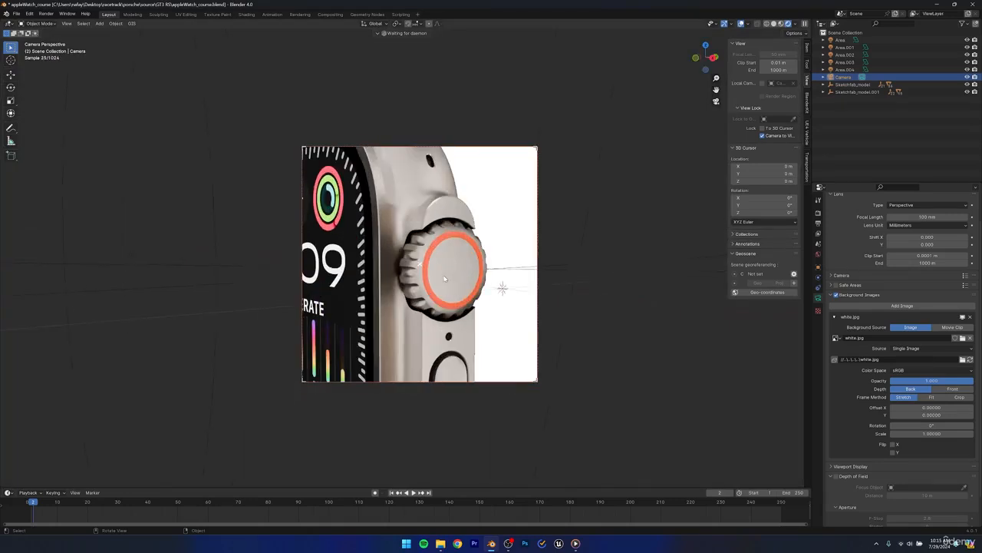
middle_drag(449, 279, 462, 324)
scroll(463, 324, down, 5)
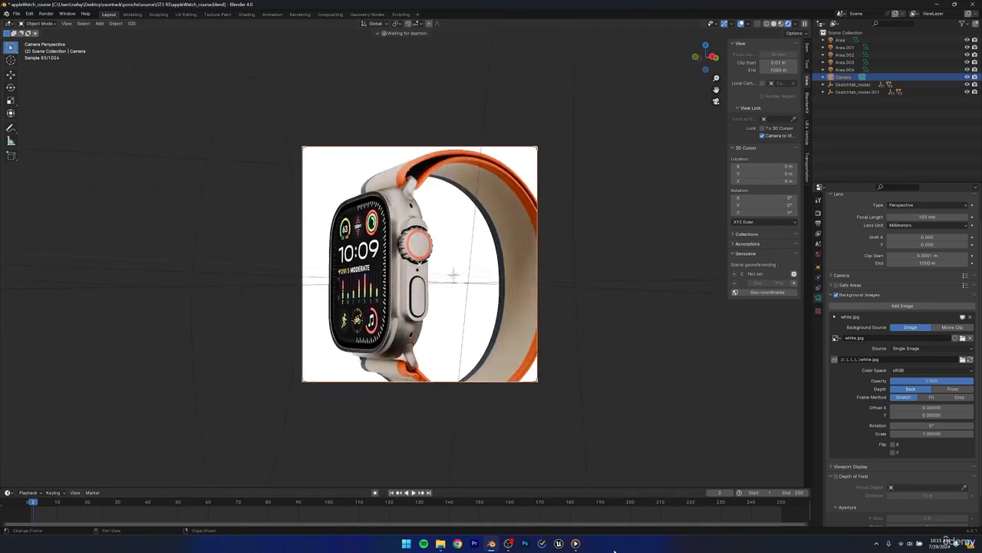
- Switch to Media Player, scrub the reference video to the orange button close-up at 0:00:07, and return to Blender
click(575, 543)
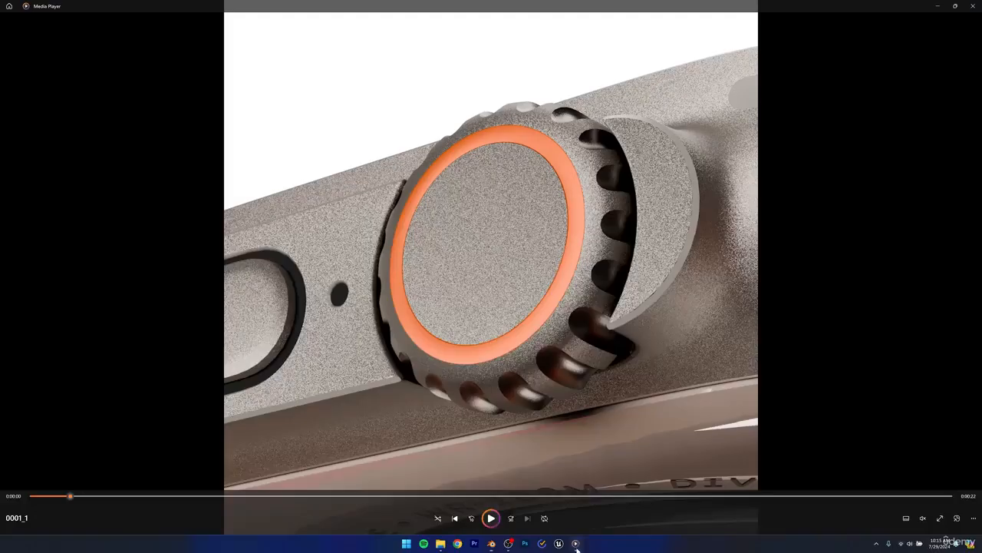
drag(31, 495, 304, 487)
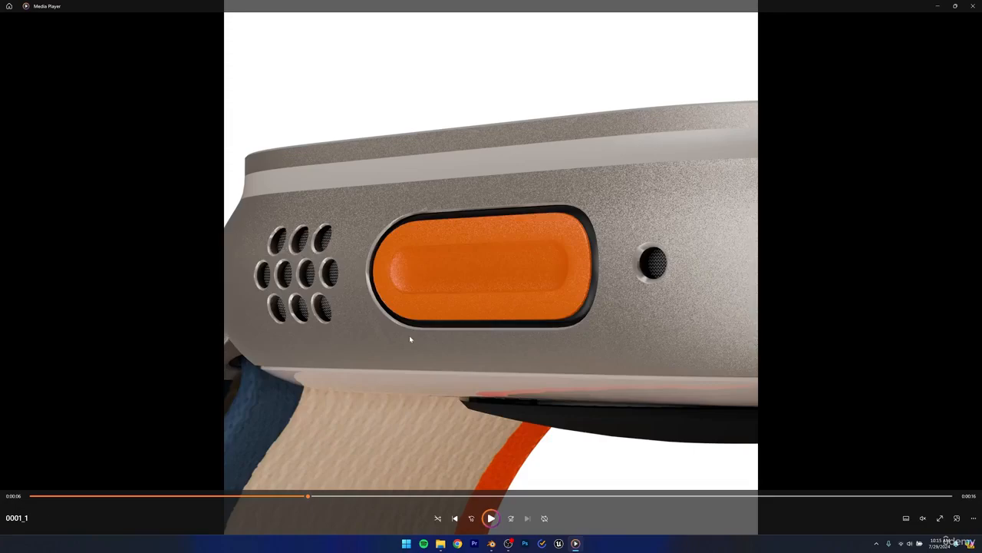
drag(307, 498, 340, 492)
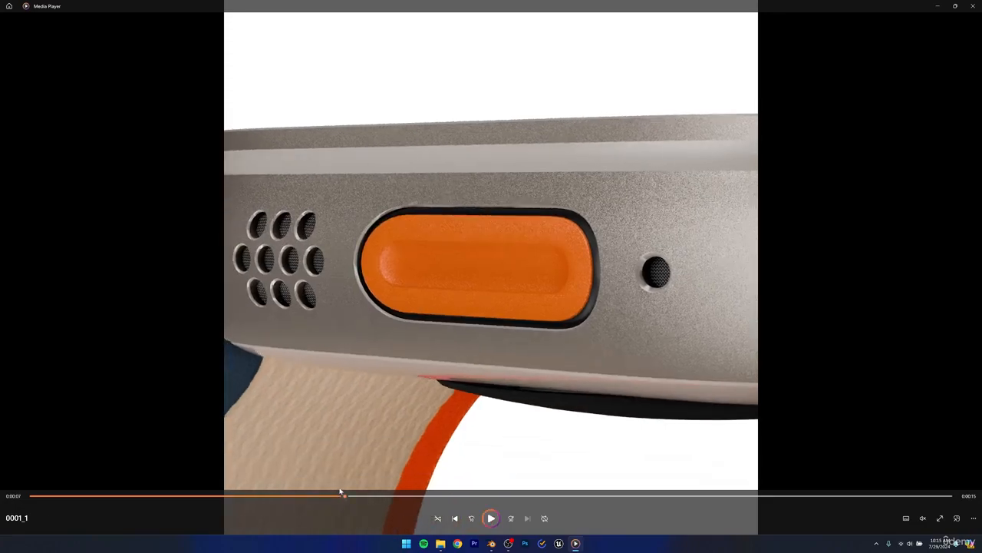
key(alt+Tab)
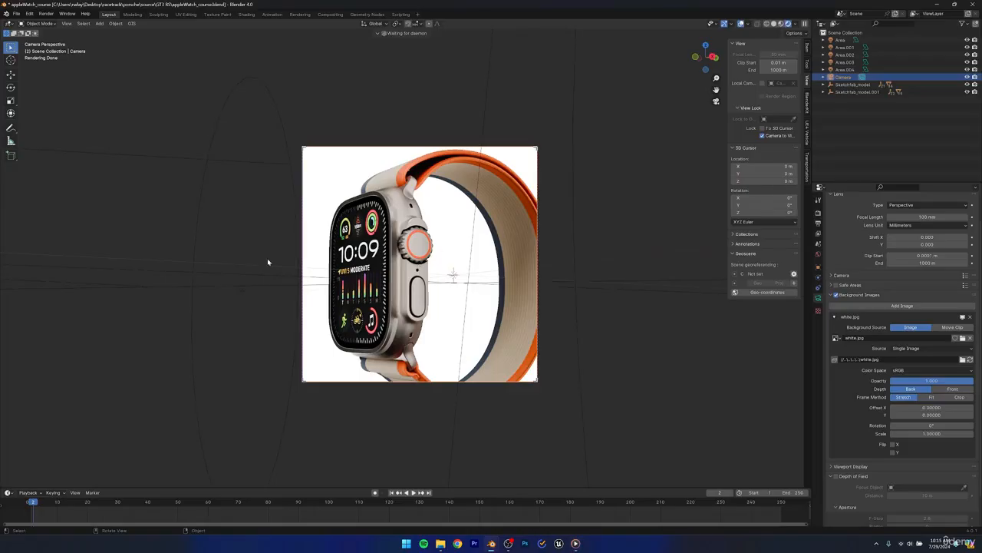
- Orbit the camera and move it in to a tilted close-up of the watch's crown
middle_drag(378, 263, 421, 247)
scroll(377, 258, up, 3)
scroll(419, 256, up, 1)
scroll(419, 257, up, 1)
scroll(419, 257, up, 3)
scroll(443, 263, down, 2)
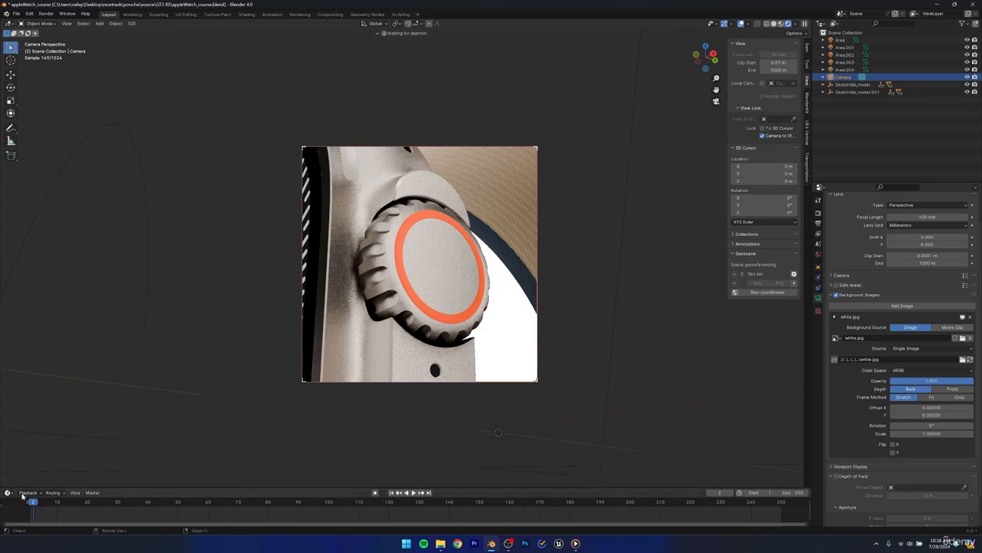
- Keyframe the camera's location, rotation and scale at frame 1 for the crown close-up
drag(34, 505, 30, 508)
key(i)
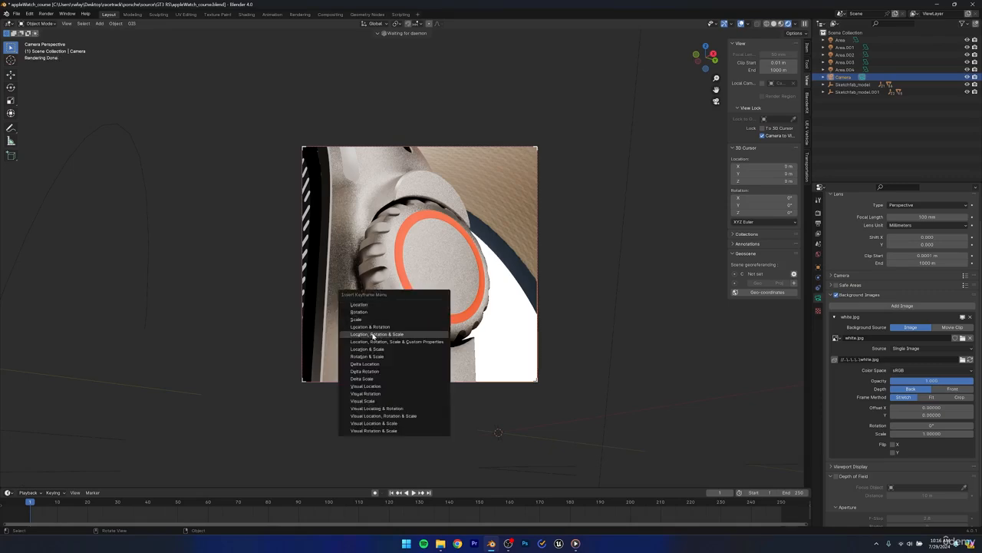
click(371, 336)
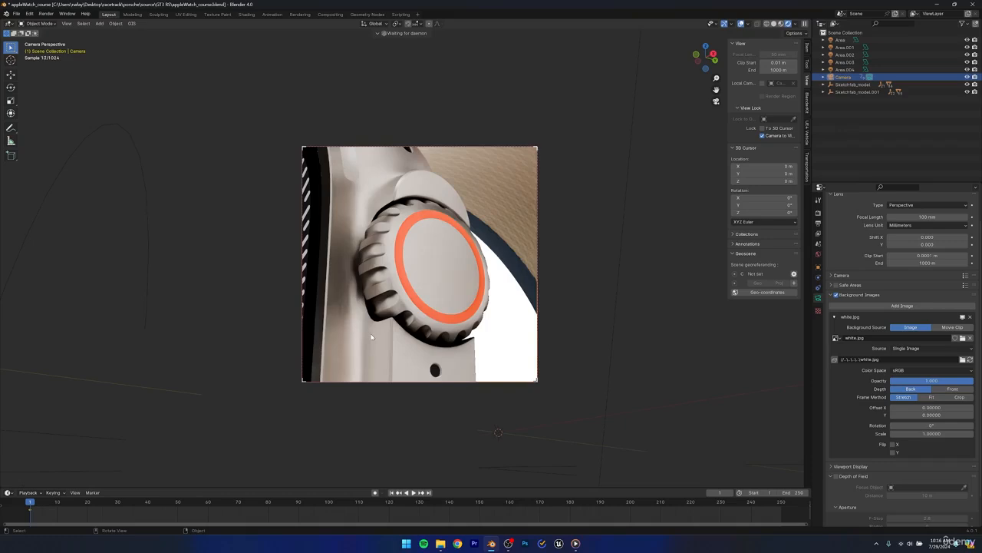
- At frame 90, orbit the camera to a more level view of the crown and keyframe its location, rotation and scale
drag(46, 503, 298, 472)
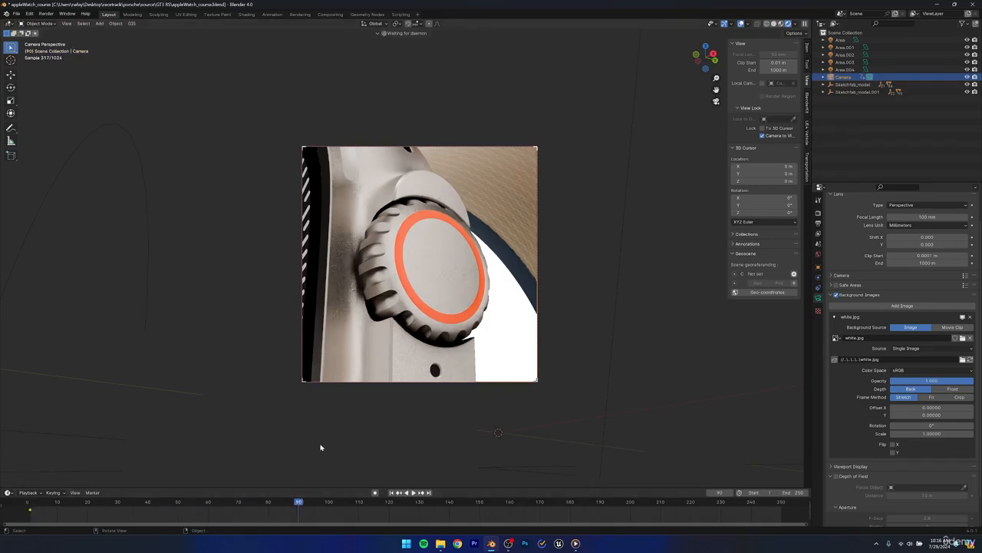
middle_drag(416, 230, 422, 261)
key(i)
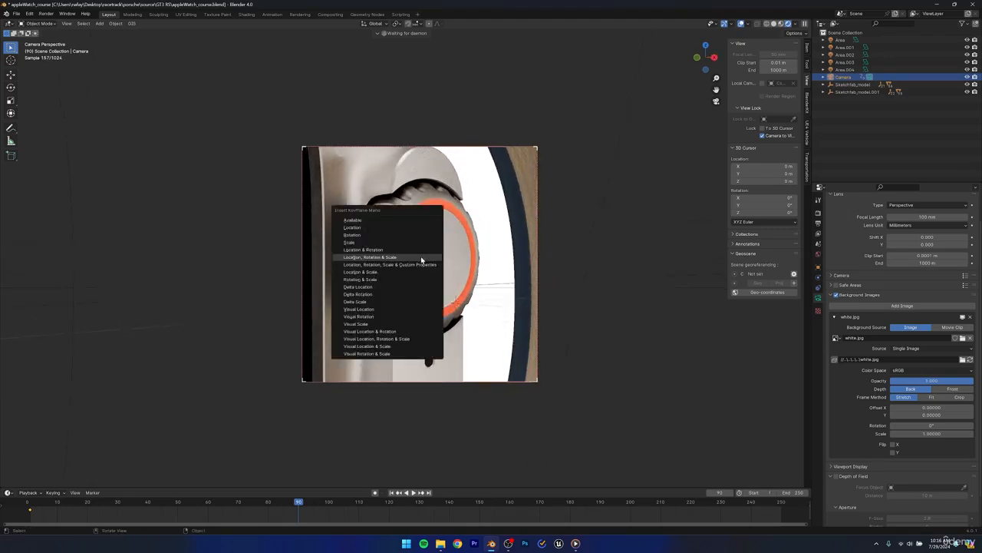
click(421, 260)
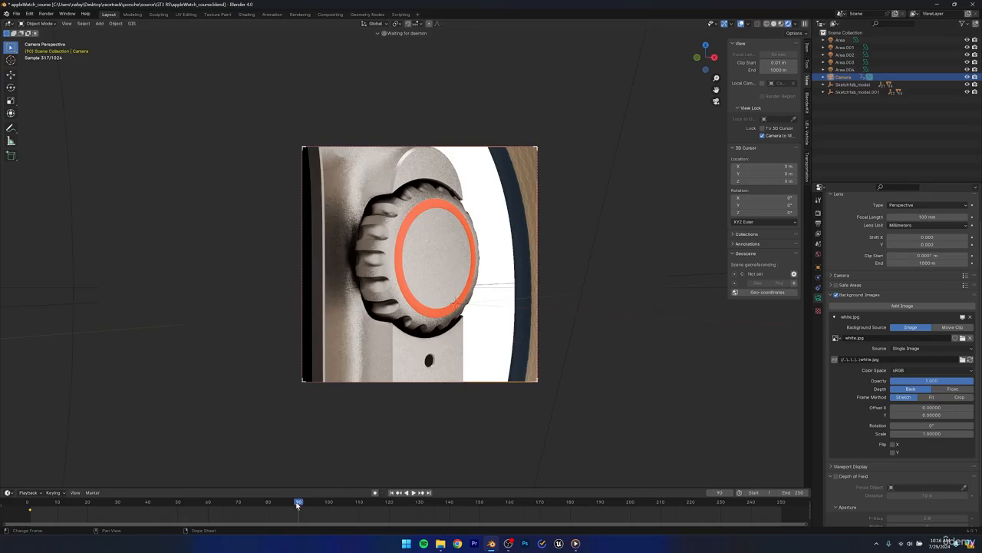
- Play back the crown camera move from an earlier frame in the rendered view and save the file
drag(299, 502, 95, 494)
key(space)
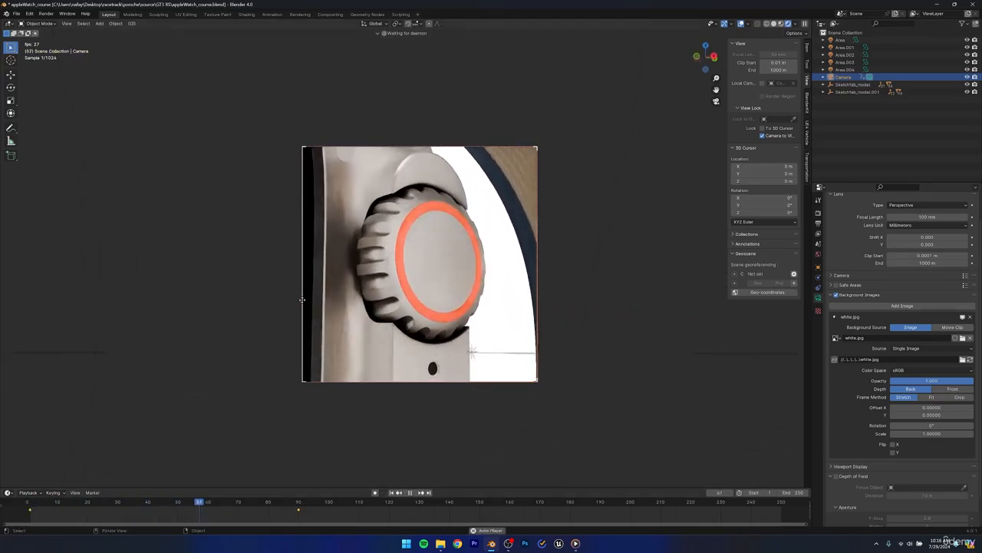
key(space)
key(ctrl+s)
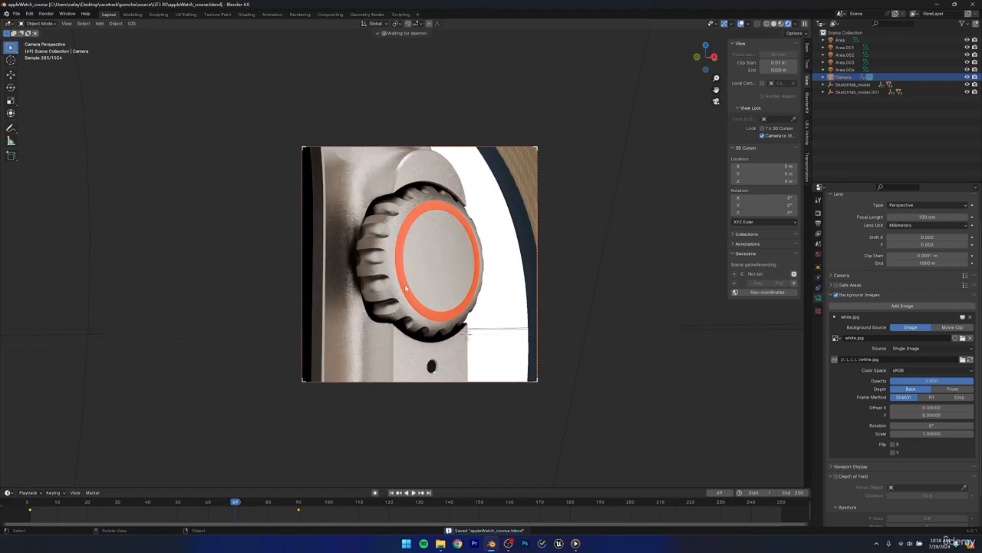
- Switch the viewport to solid shading, replay the camera animation from the start, and save the file
click(775, 25)
key(shift+Left)
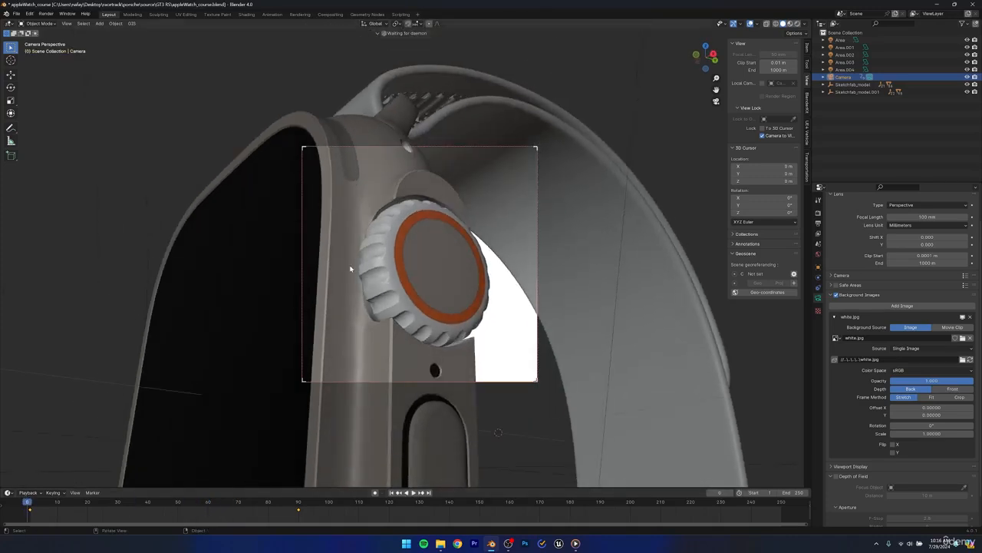
key(space)
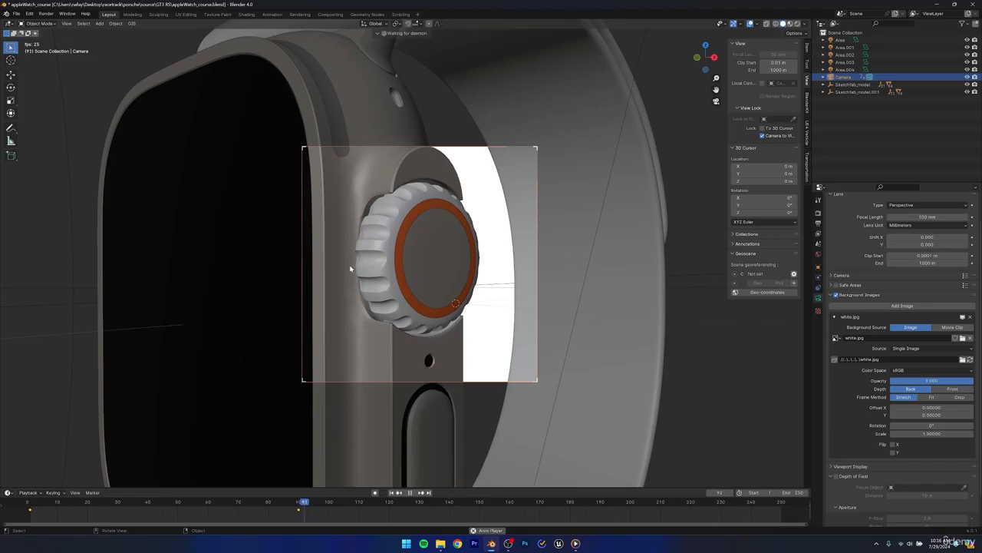
key(space)
key(ctrl+s)
- Scrub through the crown shot, switch to Media Player to check the orange button shot in the reference video, and return to Blender
click(264, 501)
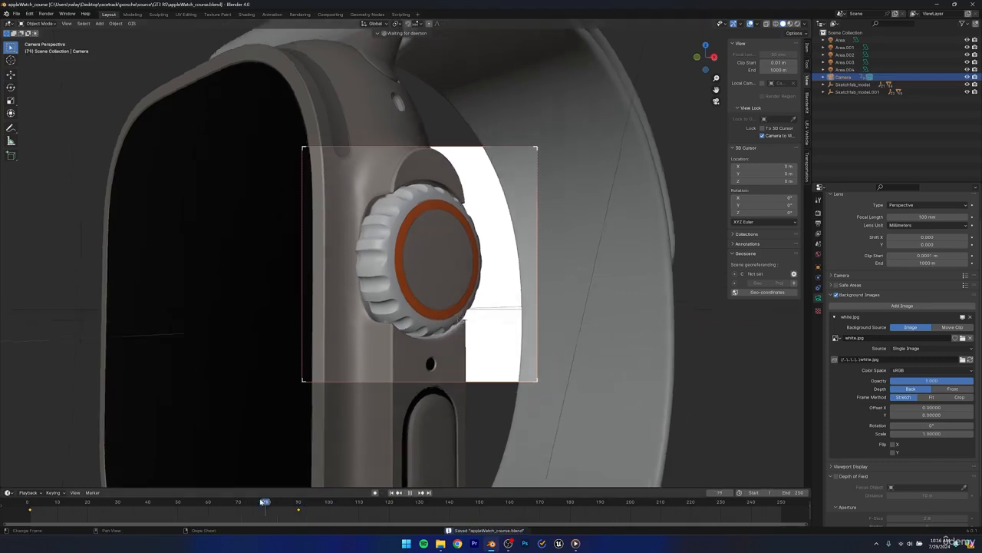
drag(261, 501, 26, 503)
key(alt+Tab)
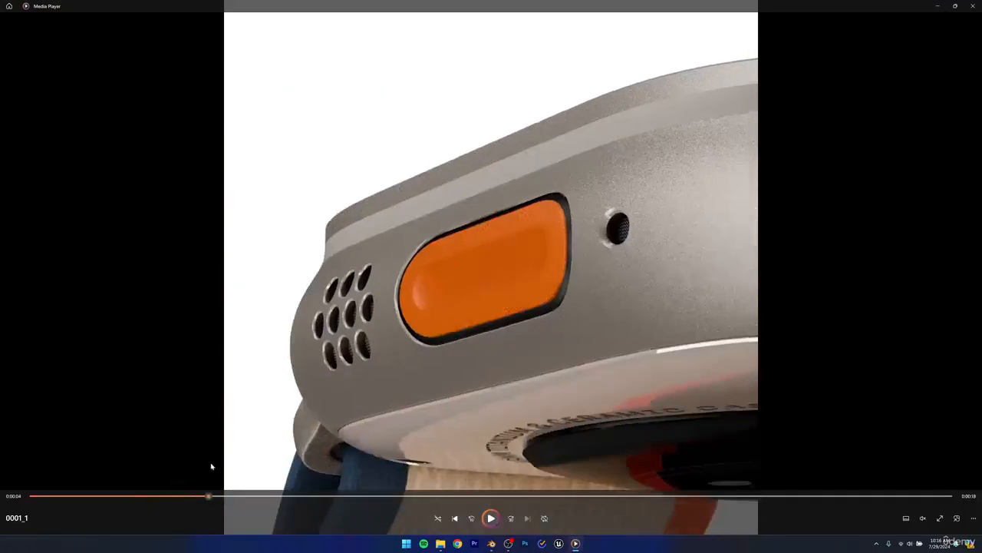
drag(211, 466, 230, 463)
key(alt+Tab)
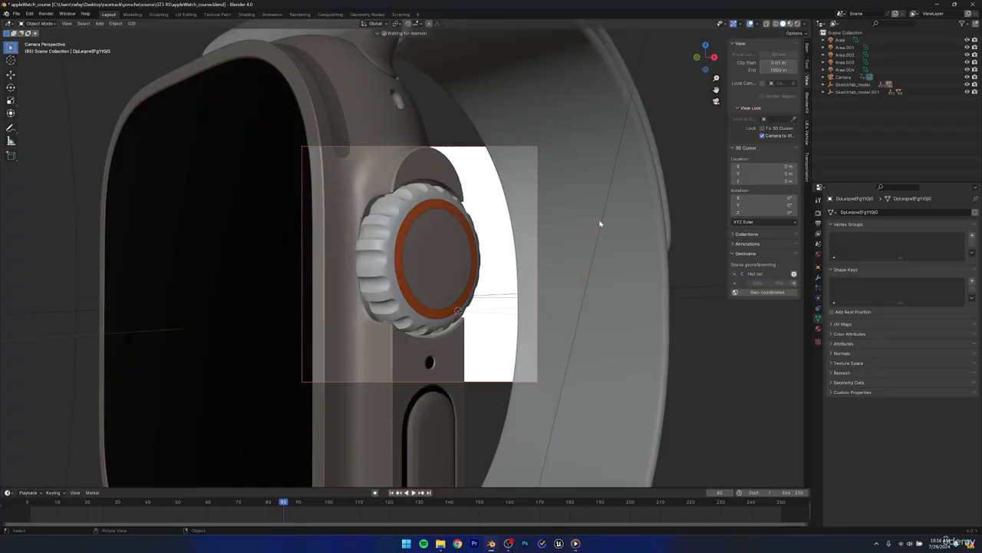
- Select the camera at frame 91 and orbit and move it into a tilted close-up of the watch's orange side button
click(299, 503)
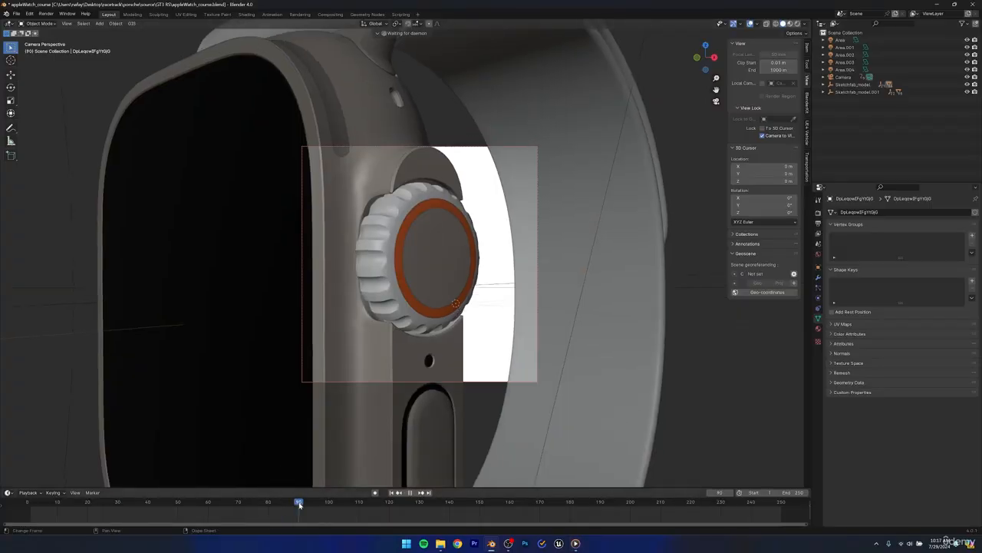
click(845, 77)
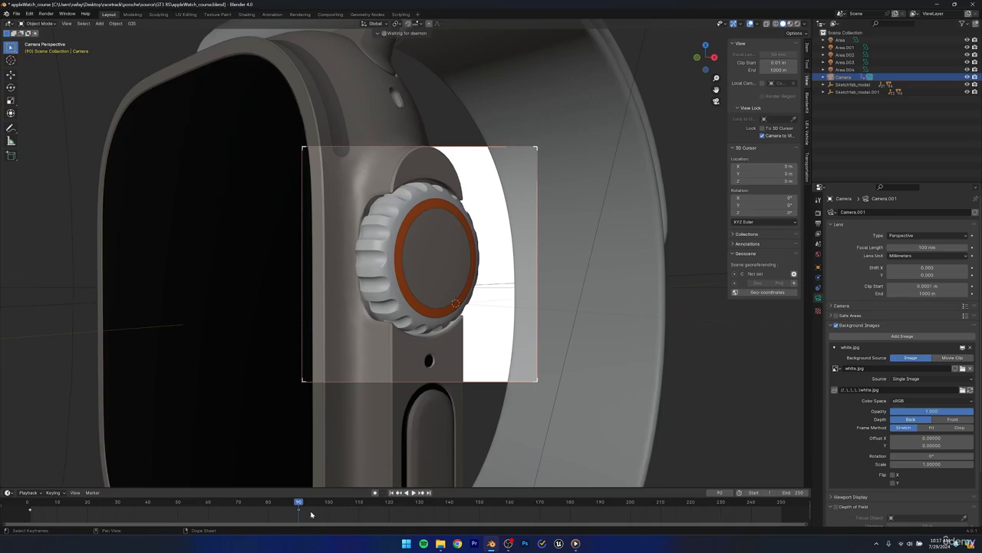
key(Right)
middle_drag(374, 318, 439, 314)
scroll(427, 321, down, 5)
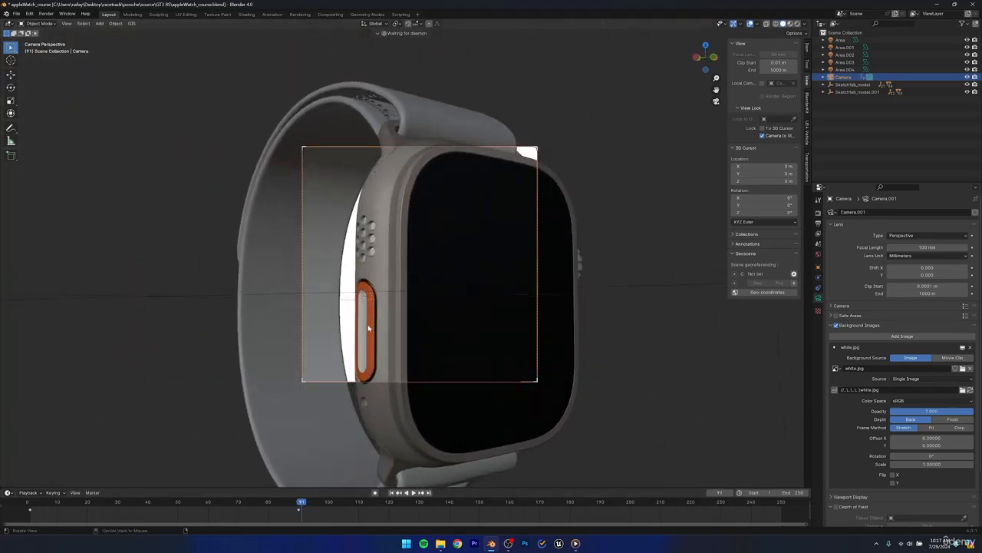
alt+shift+drag(327, 369, 370, 329)
scroll(468, 292, up, 5)
alt+drag(467, 292, 543, 171)
scroll(472, 283, down, 2)
- Return the viewport to rendered shading and keyframe the camera's location, rotation and scale at frame 91
click(797, 24)
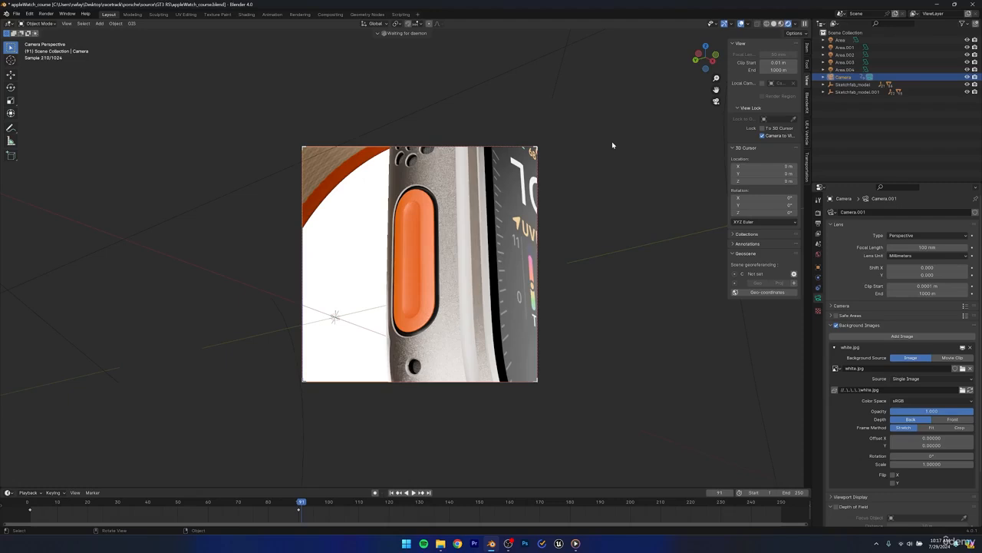
key(i)
click(517, 213)
- At frame 180, shift the camera to a straighter view of the orange button and keyframe it
drag(300, 506, 570, 465)
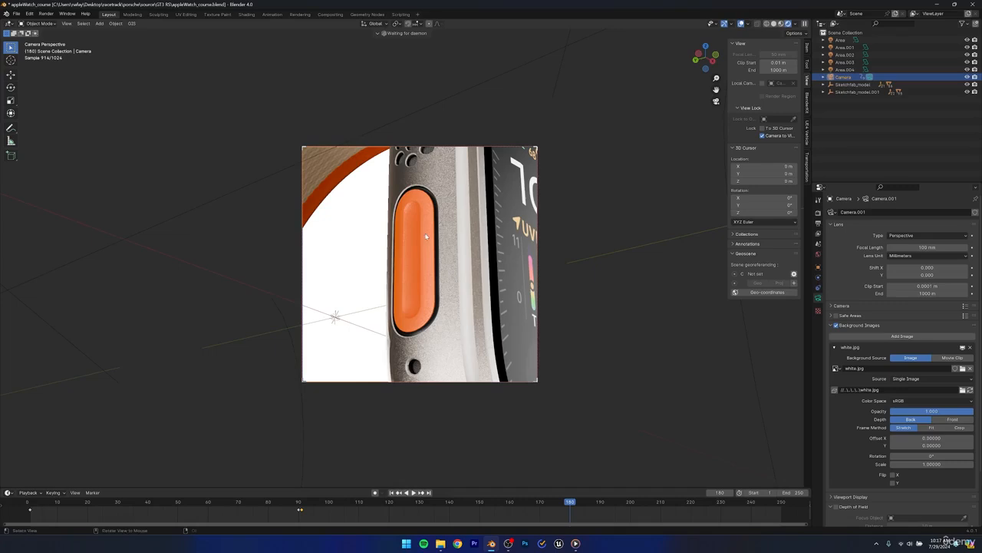
key(g)
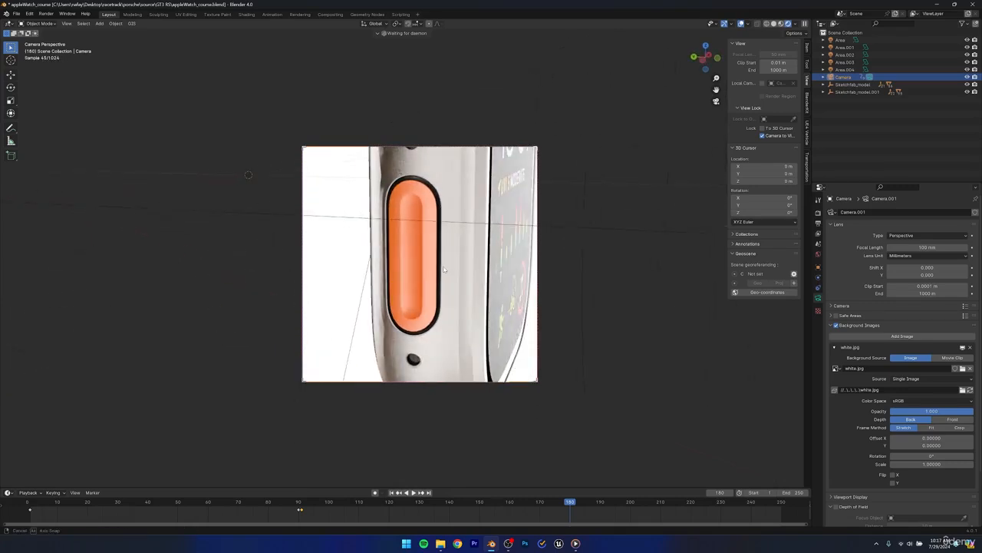
click(446, 269)
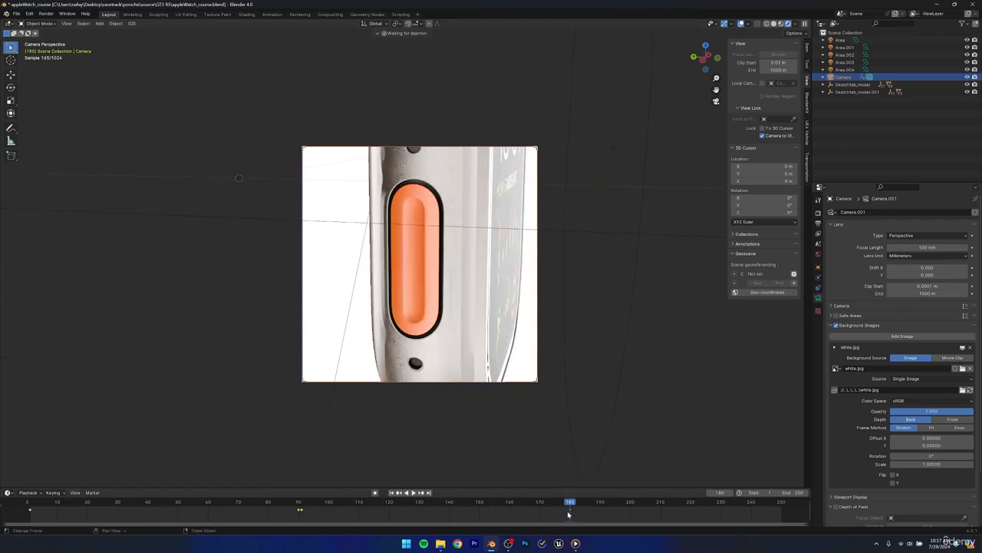
- Play back the orange button camera move and save the file
drag(571, 501, 259, 482)
key(space)
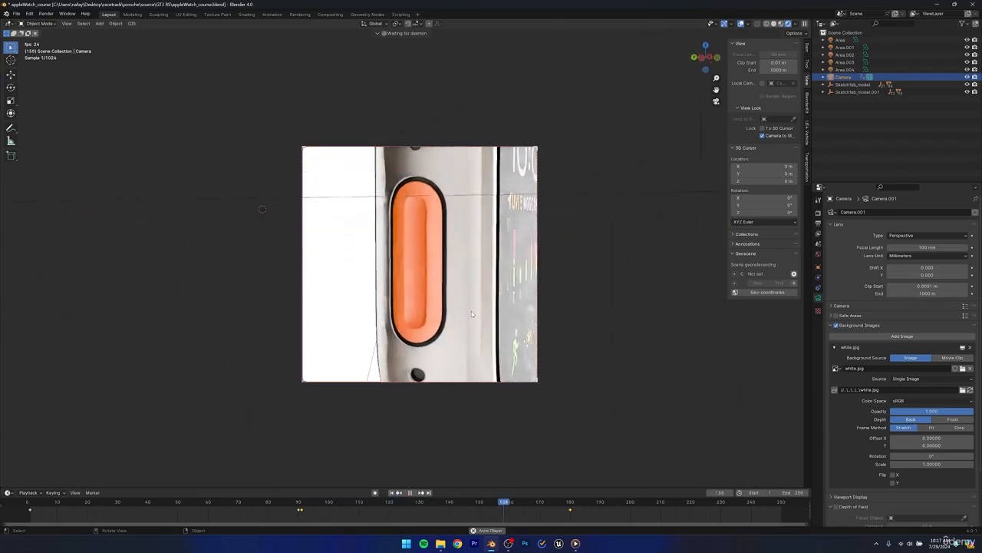
key(space)
key(ctrl+s)
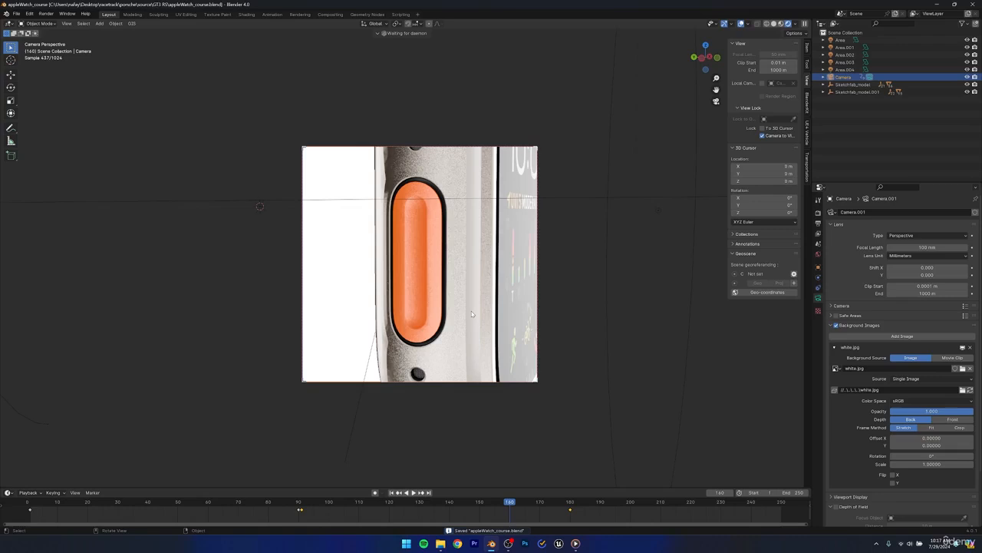
- Select the metal watch body, set its material's roughness to 0.45, and save the file
middle_drag(472, 313, 449, 303)
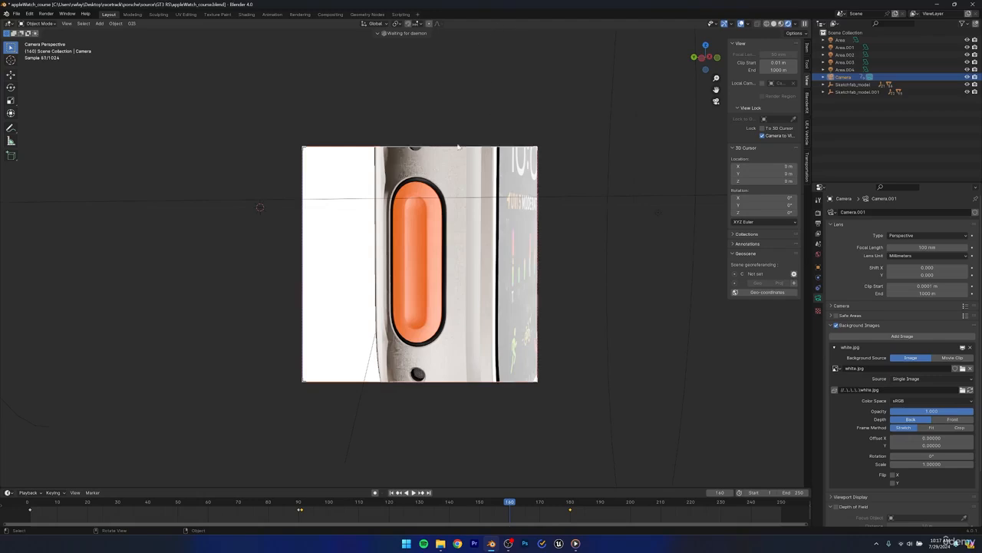
click(413, 261)
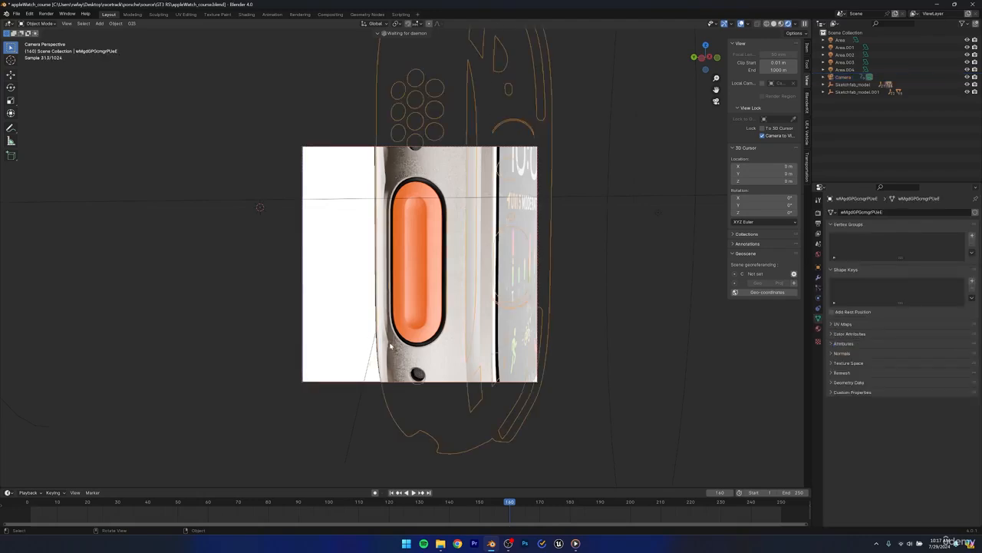
click(818, 327)
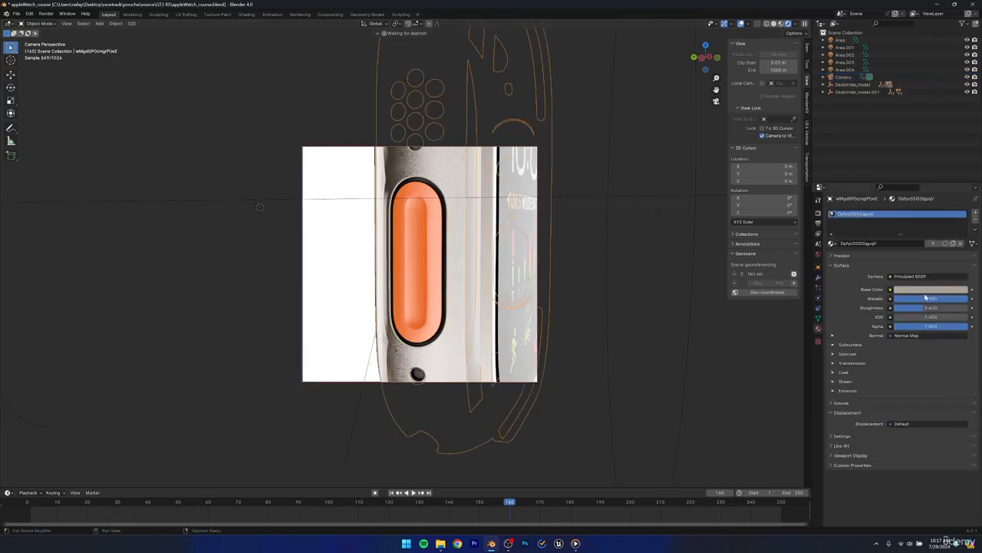
drag(924, 311, 970, 310)
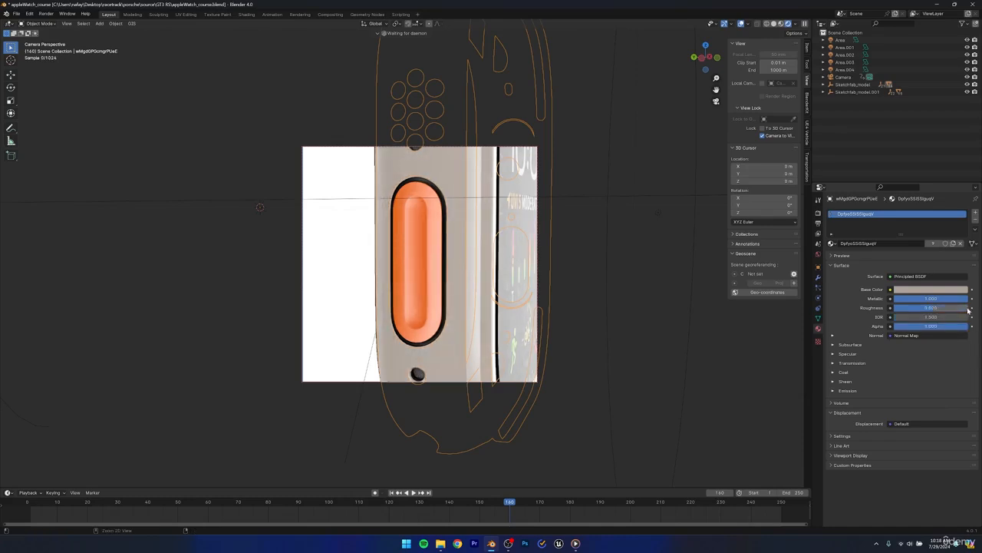
key(ctrl+z)
click(958, 309)
text(0.45)
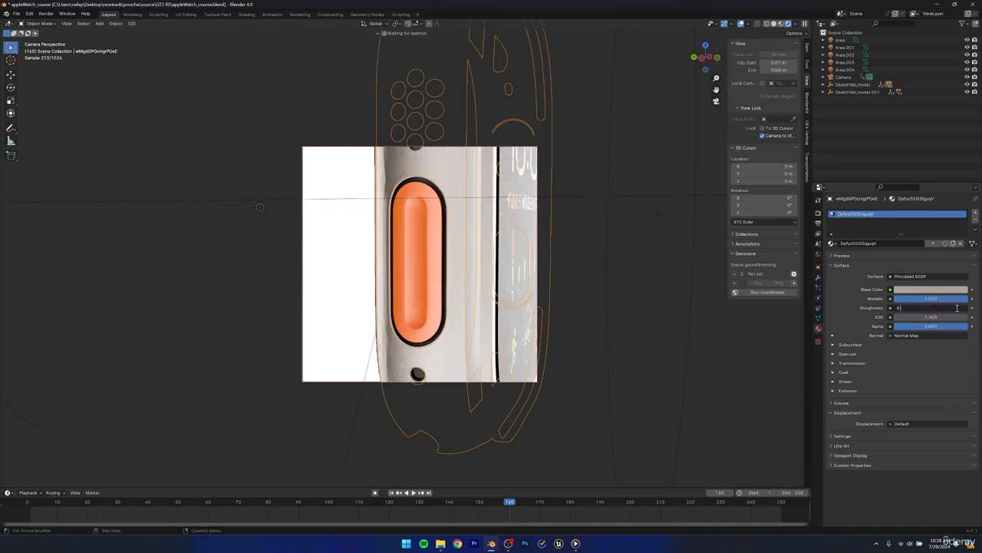
key(Return)
key(ctrl+s)
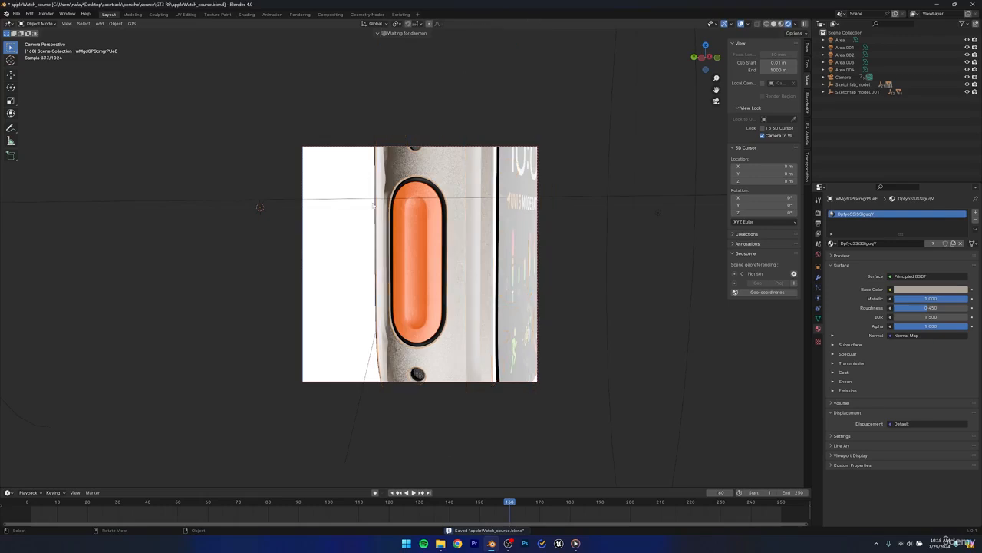
key(ctrl+s)
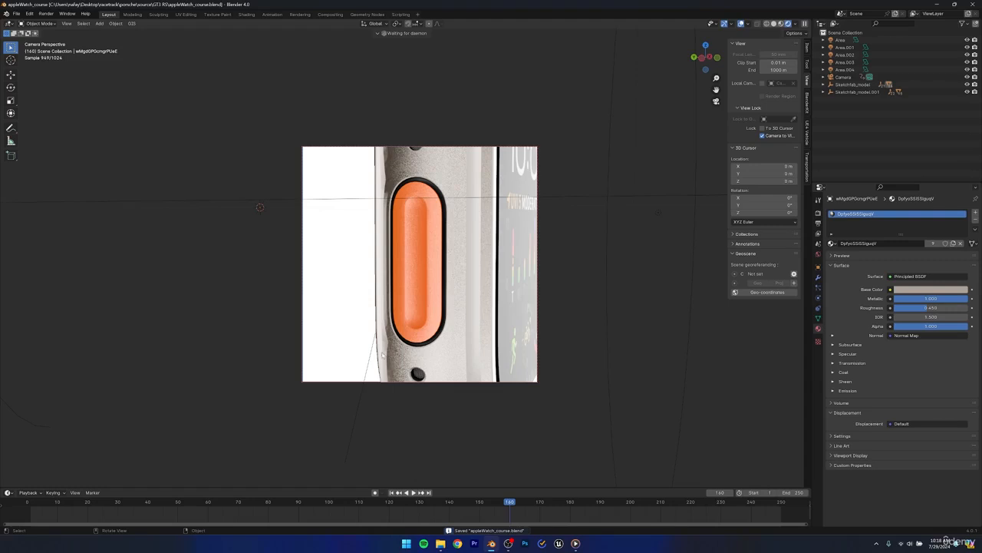
- Add a Subdivision Surface modifier to the watch body and set its viewport level to 2
middle_drag(397, 232, 397, 253)
scroll(435, 292, up, 3)
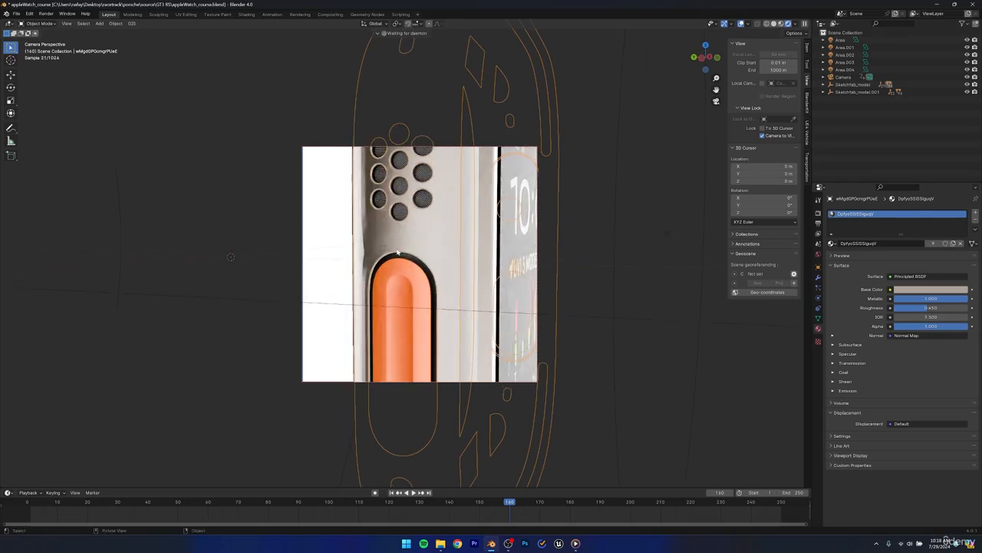
click(818, 277)
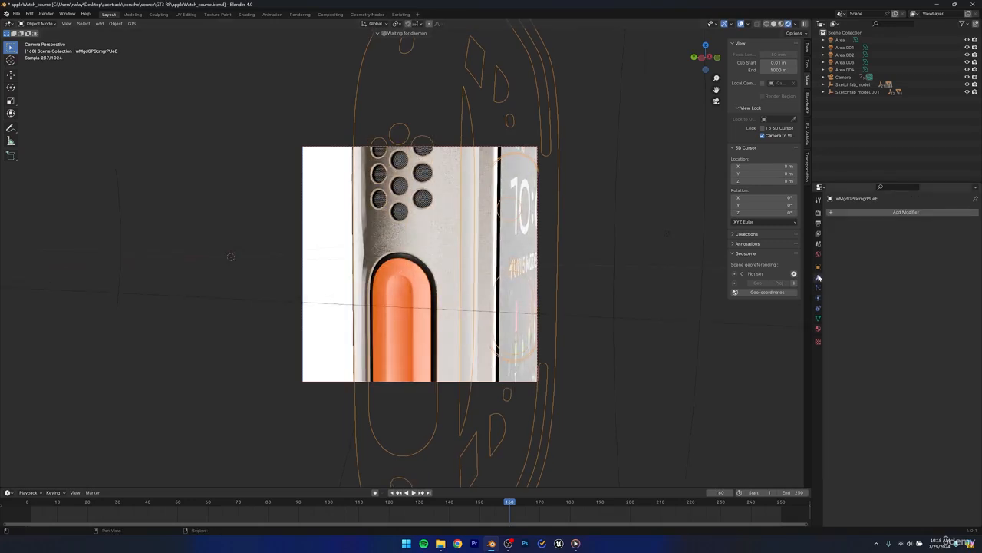
click(865, 213)
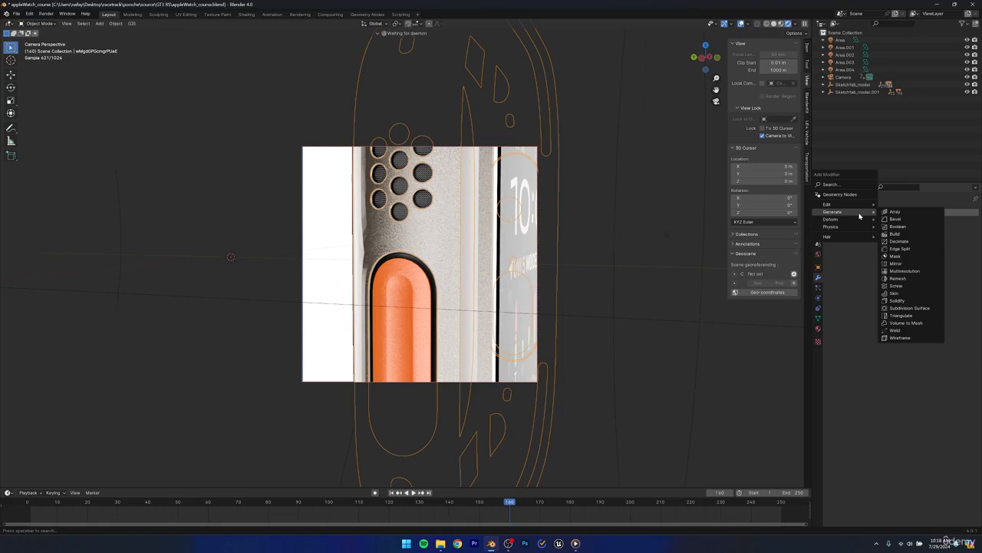
click(900, 308)
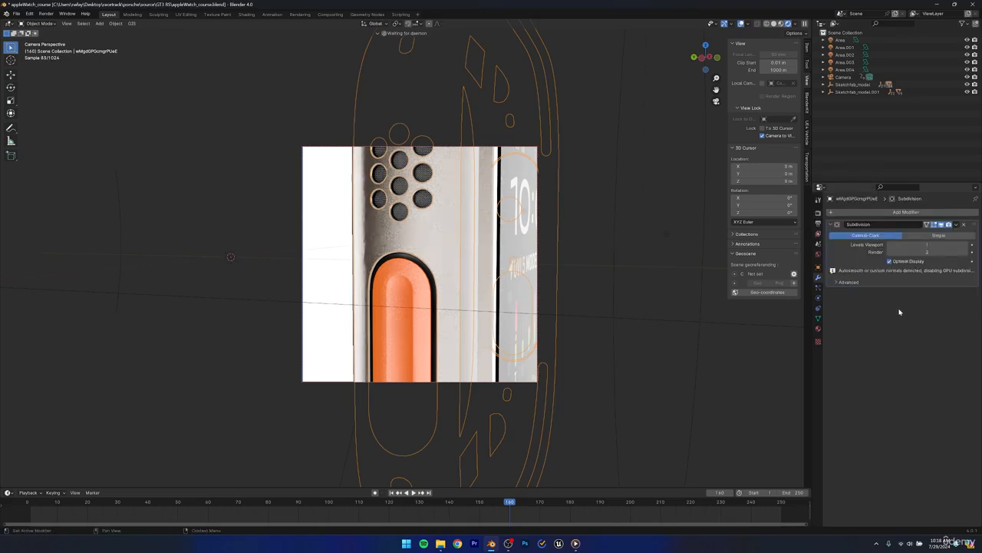
click(965, 245)
click(966, 245)
- Scrub through the orange button shot to check the subdivided watch body, and save the file
click(393, 503)
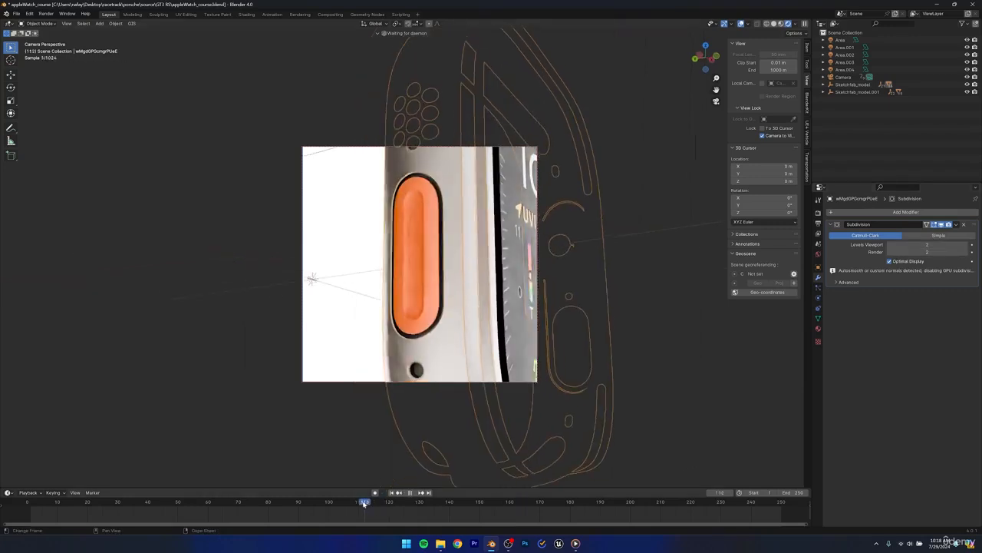
drag(393, 503, 466, 503)
key(ctrl+s)
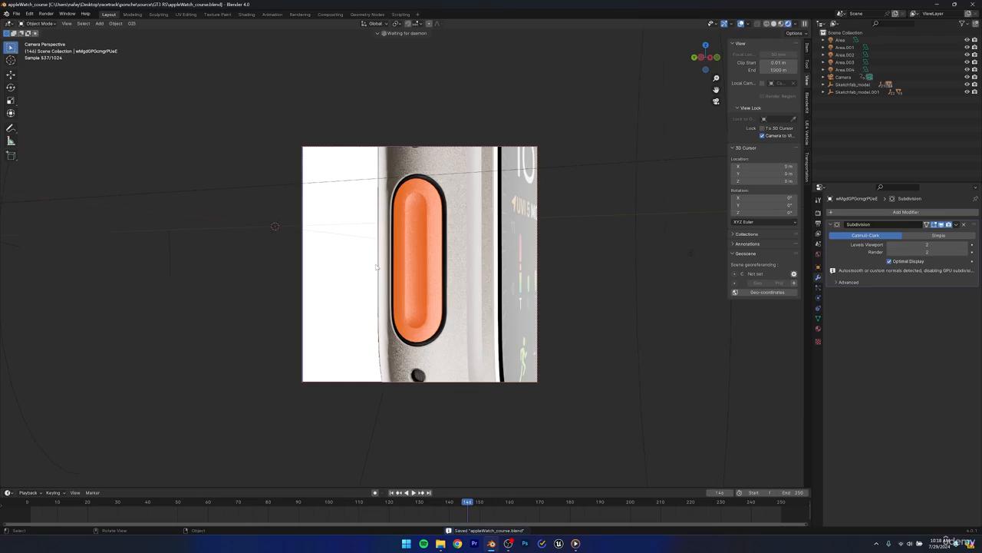
key(space)
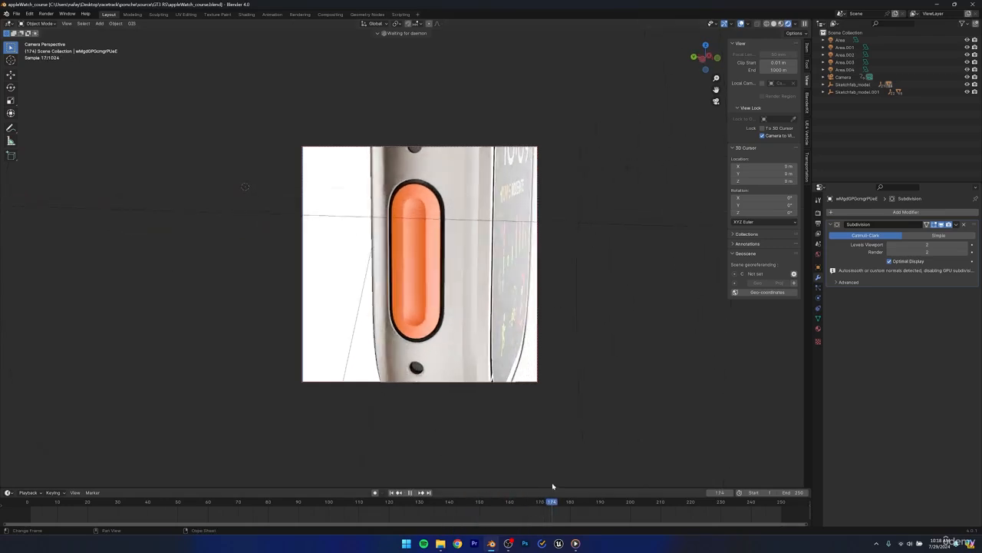
- At frame 181, aim the camera at the lower side of the watch body and strap lug, following the reference video's side close-up
drag(574, 480, 573, 441)
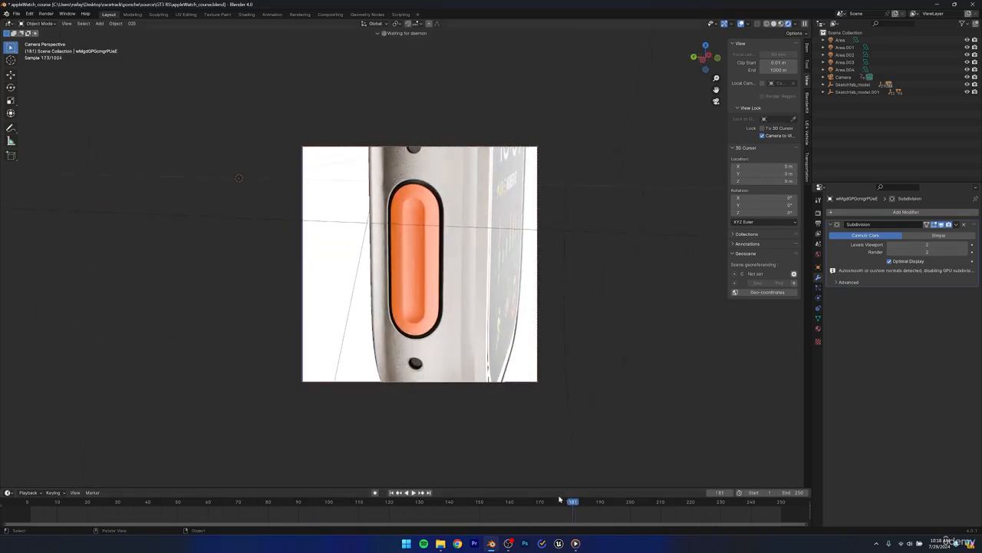
click(574, 543)
drag(246, 499, 418, 496)
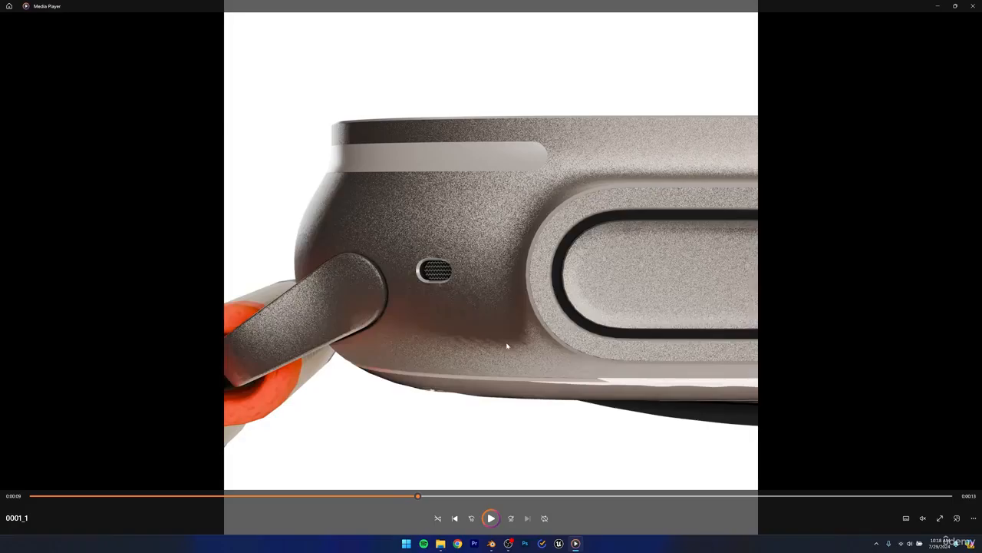
key(alt+Tab)
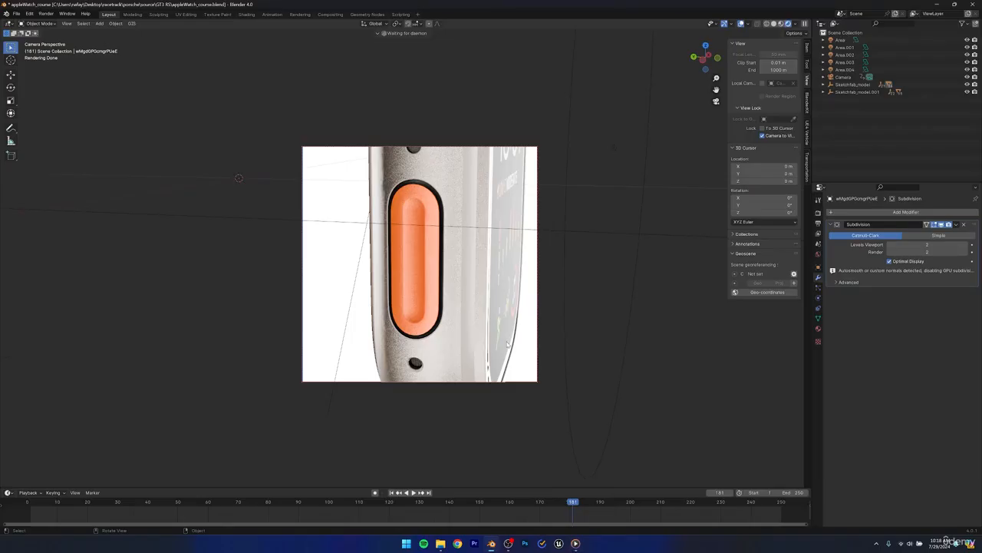
middle_drag(506, 343, 288, 297)
middle_drag(419, 303, 450, 208)
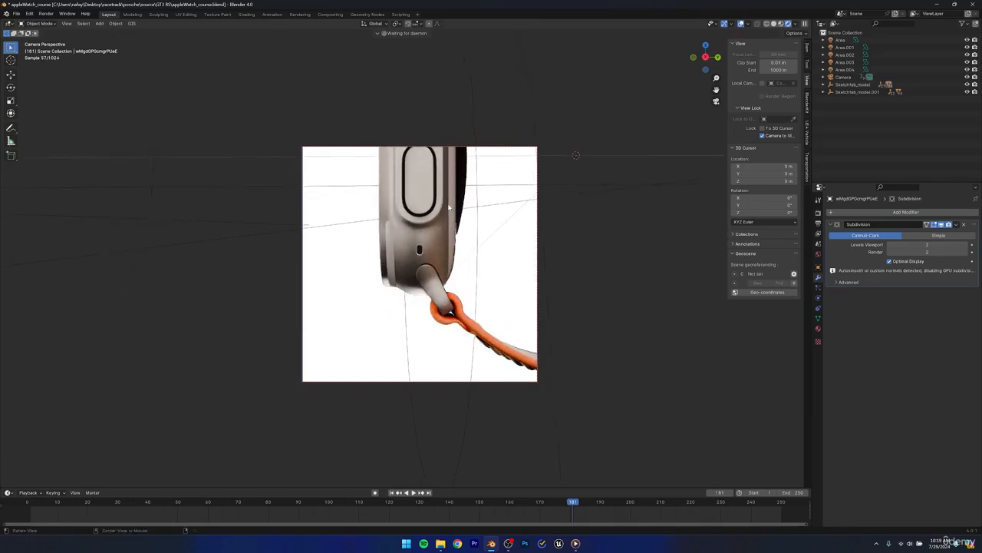
mouse_move(450, 268)
middle_down()
mouse_move(454, 277)
mouse_move(449, 253)
middle_up()
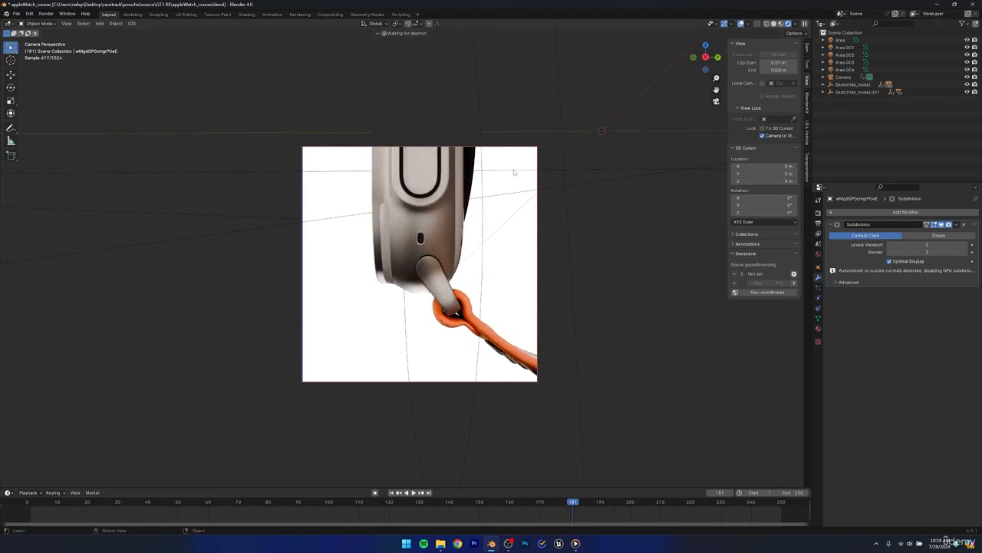
- Enable the Thirds and Center composition guides in the camera's viewport display settings
click(843, 77)
click(819, 298)
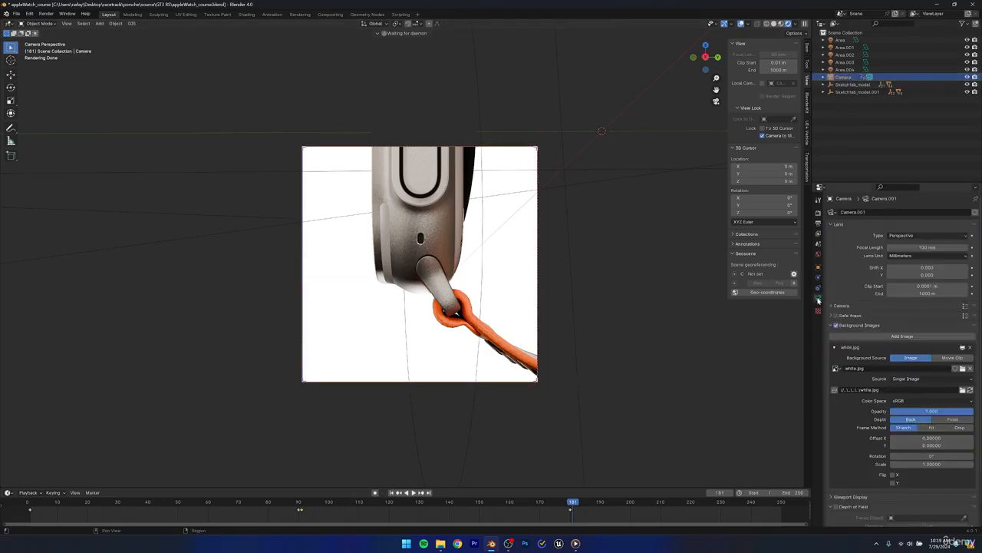
scroll(849, 328, down, 3)
scroll(849, 329, down, 1)
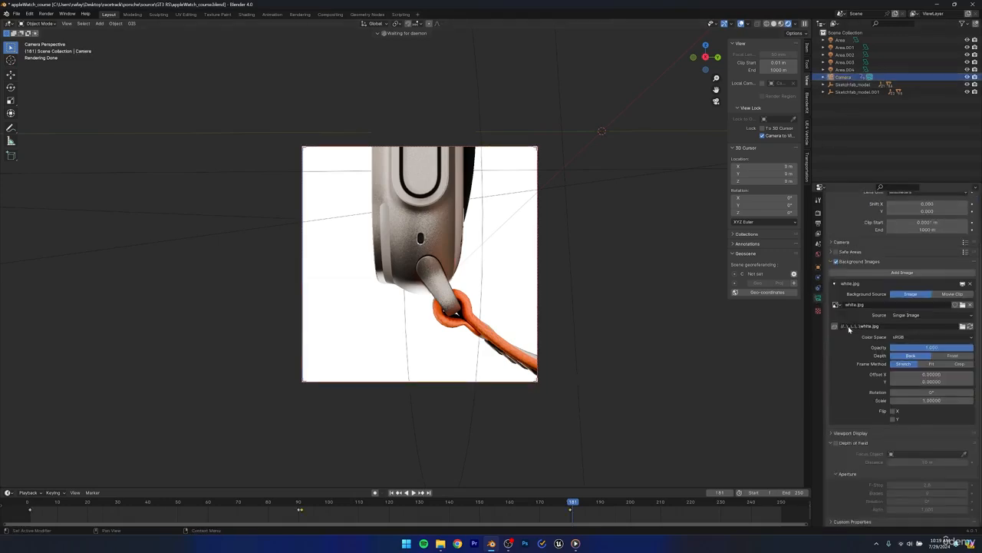
click(833, 434)
scroll(832, 435, down, 1)
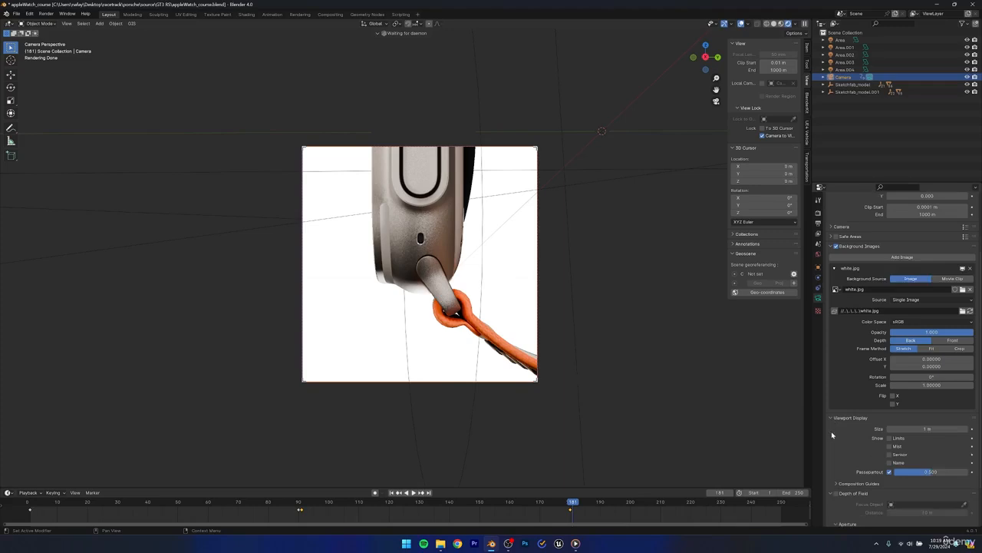
click(836, 483)
scroll(847, 463, down, 3)
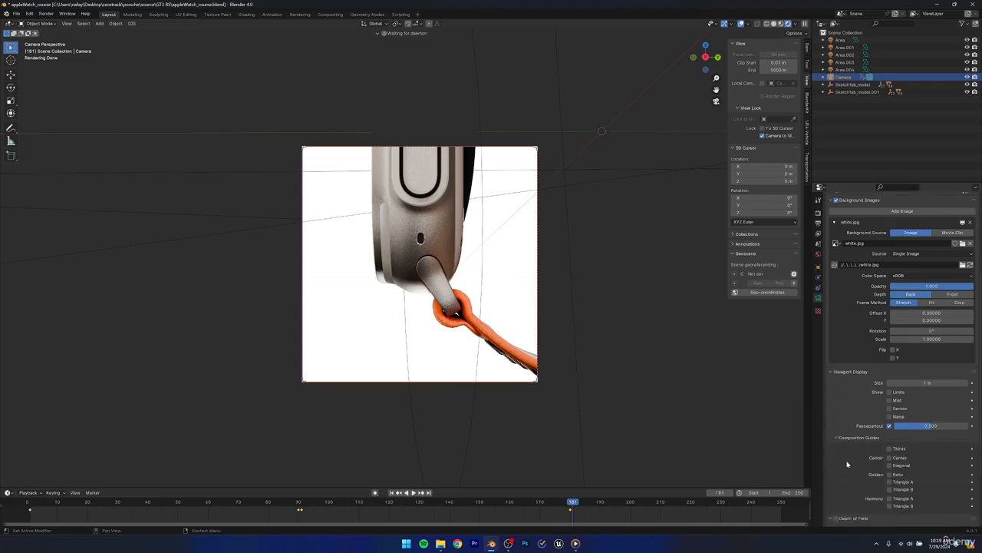
click(890, 457)
click(890, 449)
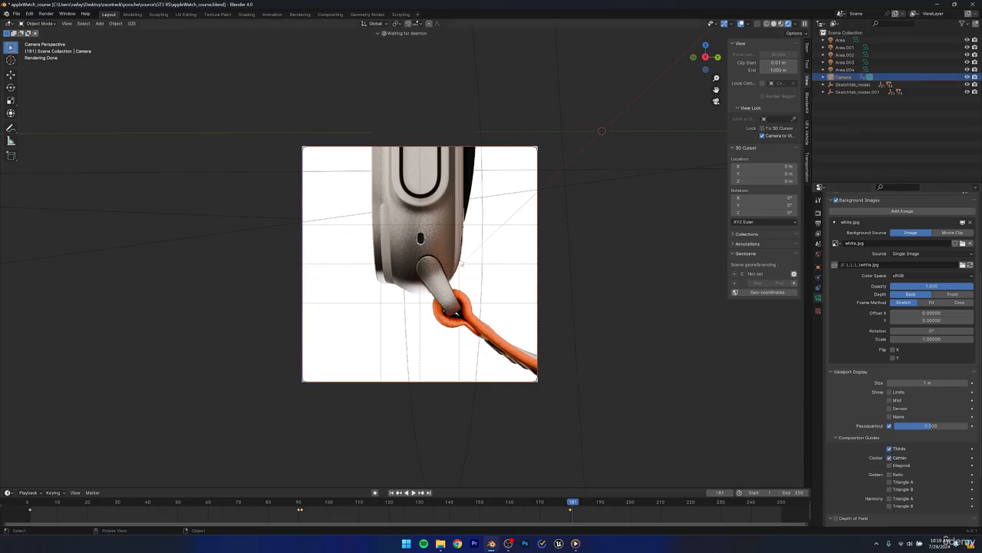
- Fine-tune the camera's framing of the watch side against the guides, keyframe it at frame 181, and save the file
middle_drag(462, 264, 441, 245)
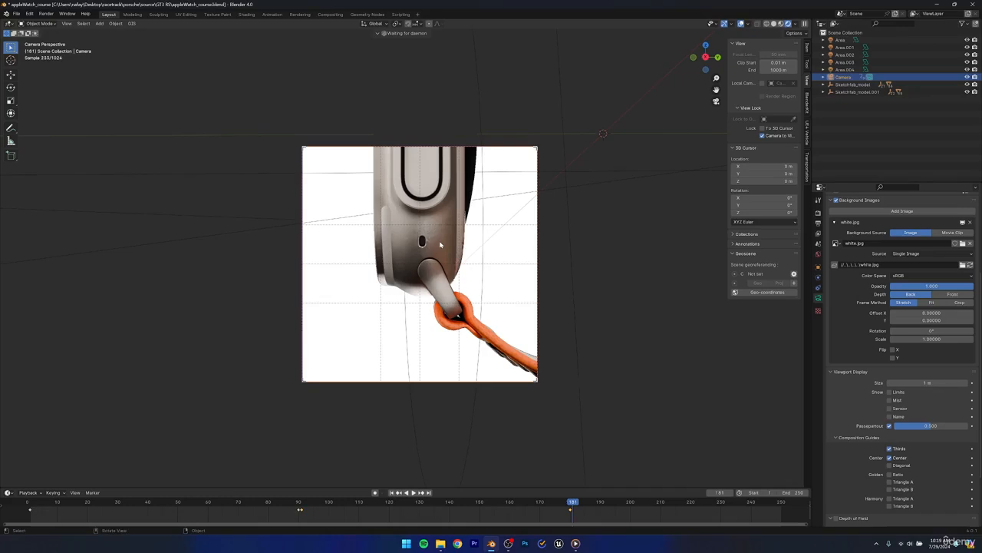
key(i)
click(440, 244)
drag(416, 503, 25, 498)
key(ctrl+s)
drag(131, 506, 572, 507)
- Set the animation's end frame to 500 and go to frame 270
click(791, 493)
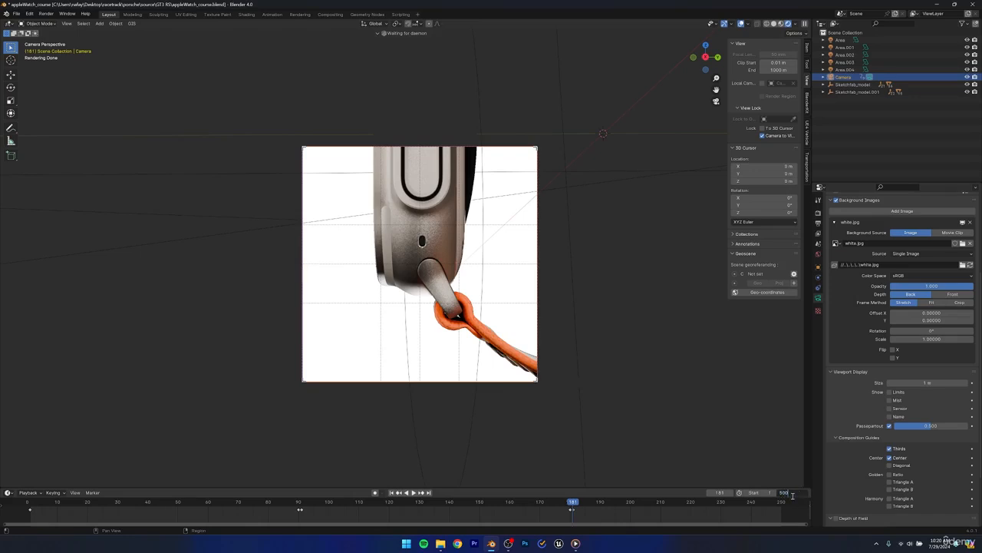
key(Return)
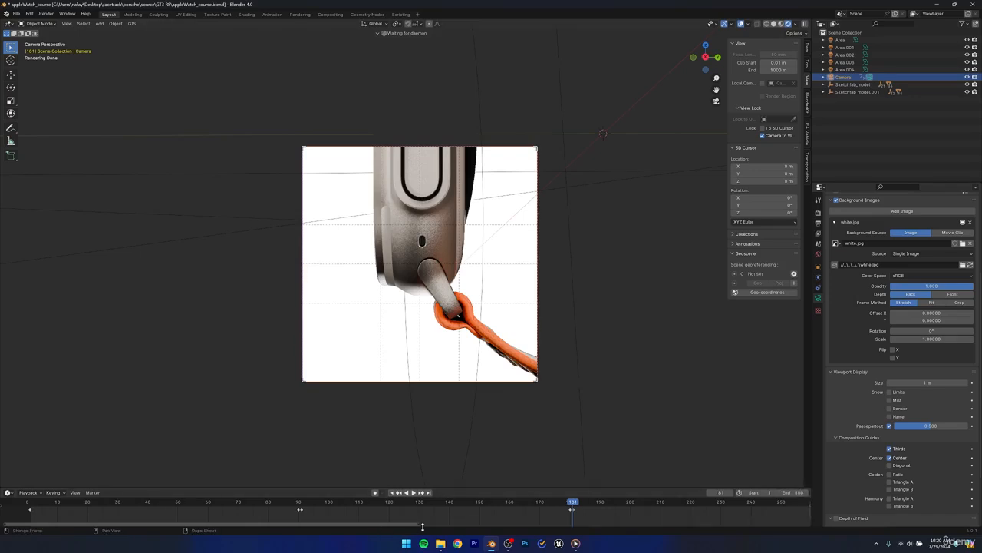
drag(419, 525, 698, 518)
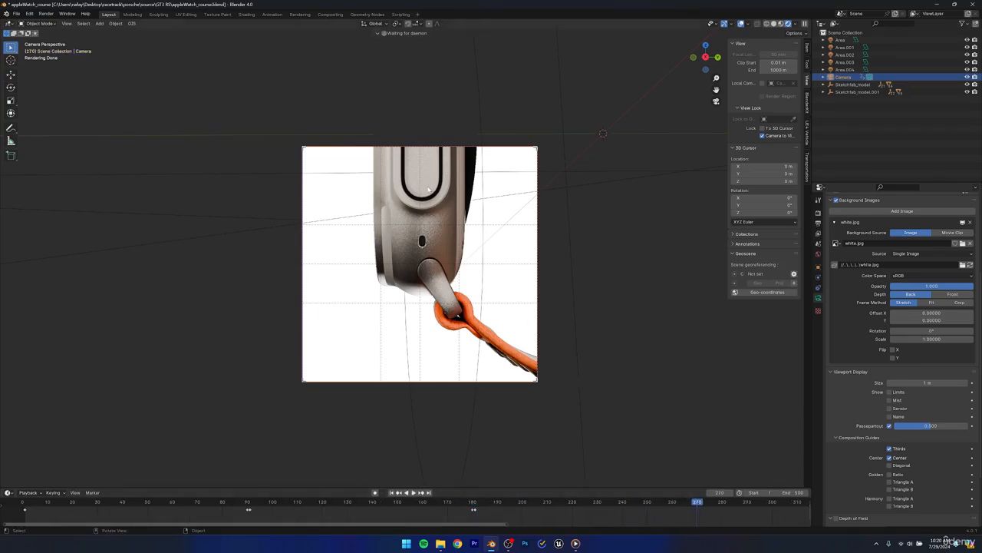
- Reframe the camera on the crown and side button, and insert a Location, Rotation & Scale keyframe at frame 270
middle_drag(712, 186, 436, 338)
key(i)
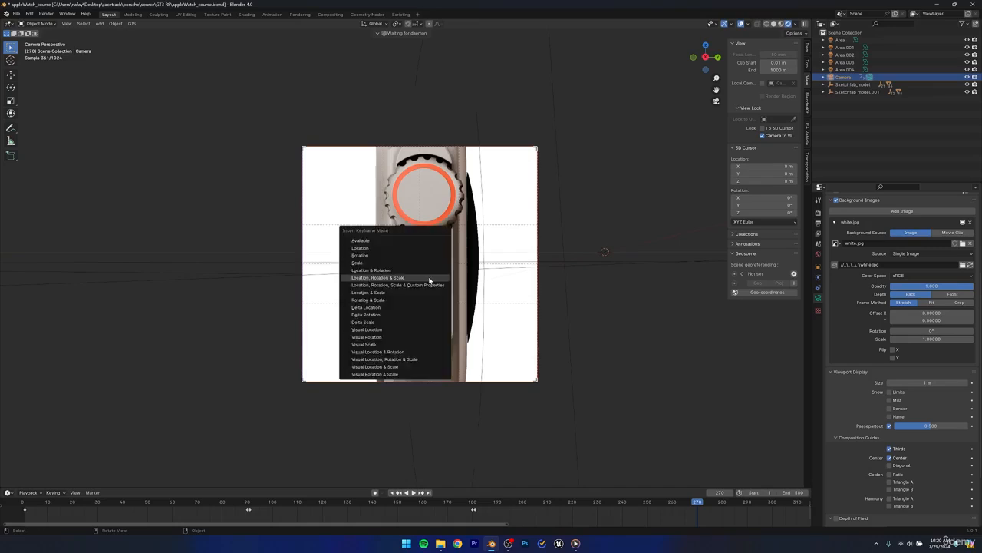
click(429, 280)
- Play back the camera move from the strap lug up to the crown several times, and save the file
drag(665, 505, 440, 488)
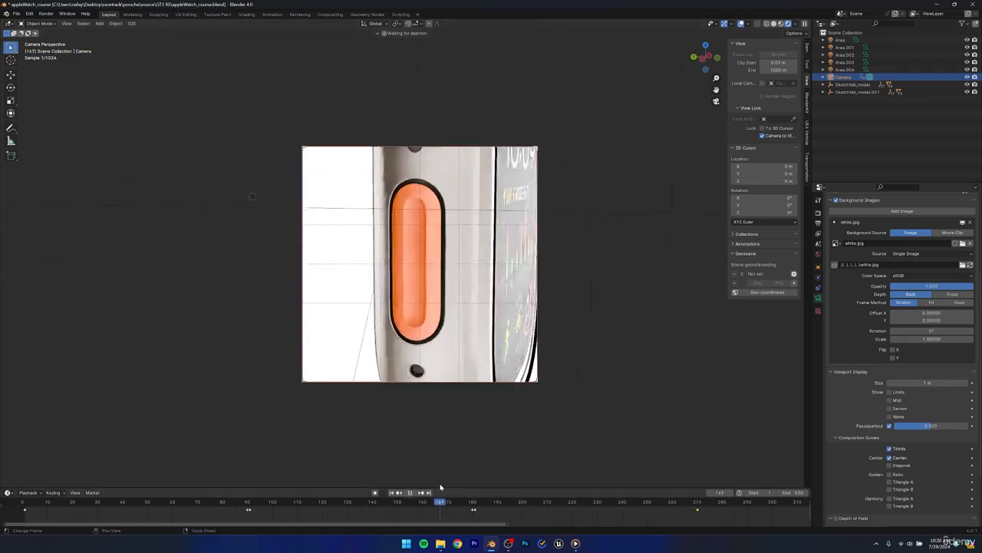
key(space)
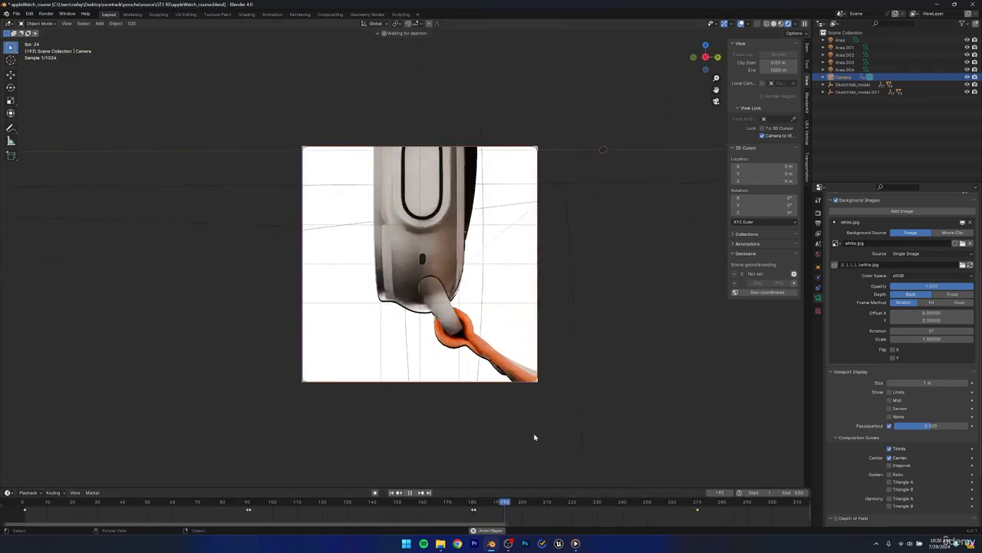
key(space)
drag(506, 504, 457, 503)
key(ctrl+s)
key(space)
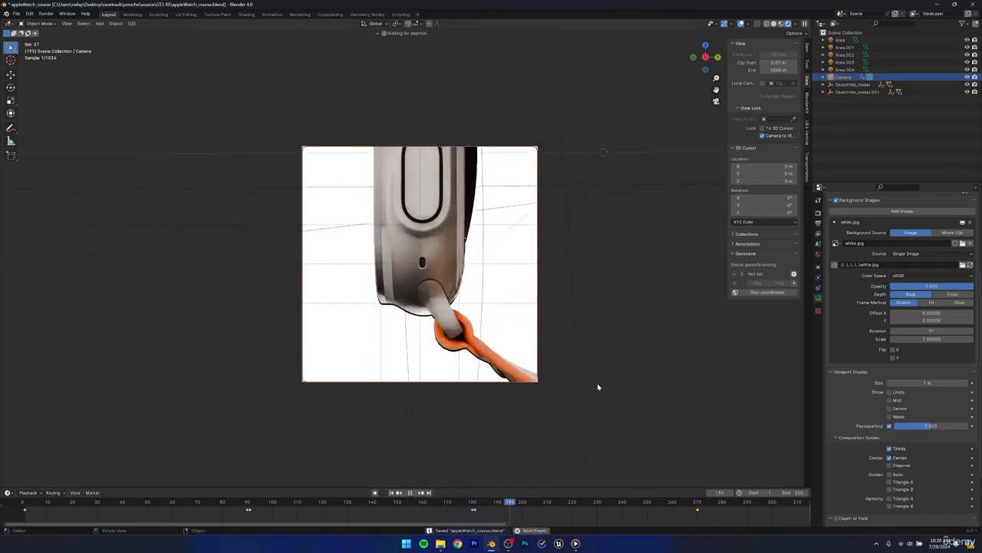
click(598, 387)
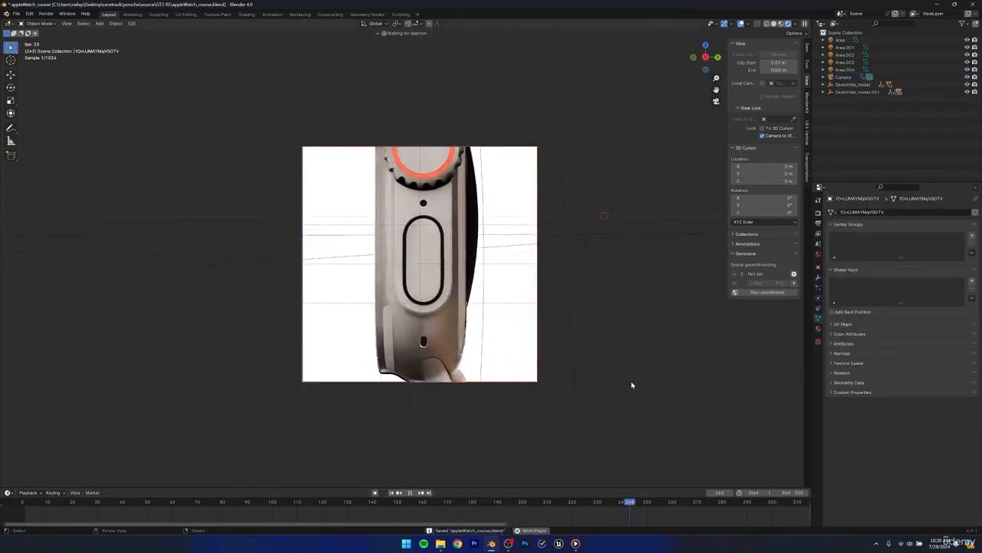
key(space)
key(ctrl+s)
drag(479, 507, 582, 469)
key(space)
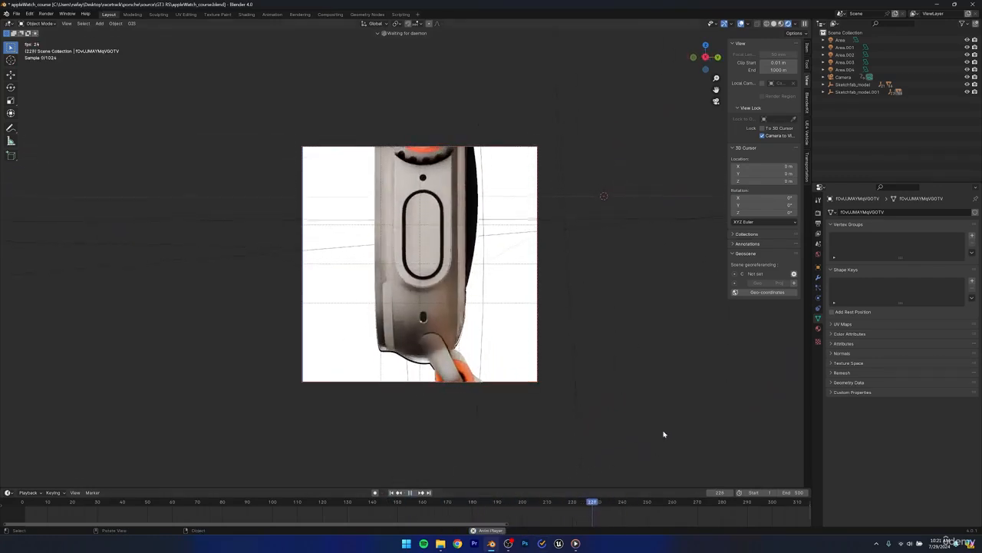
key(space)
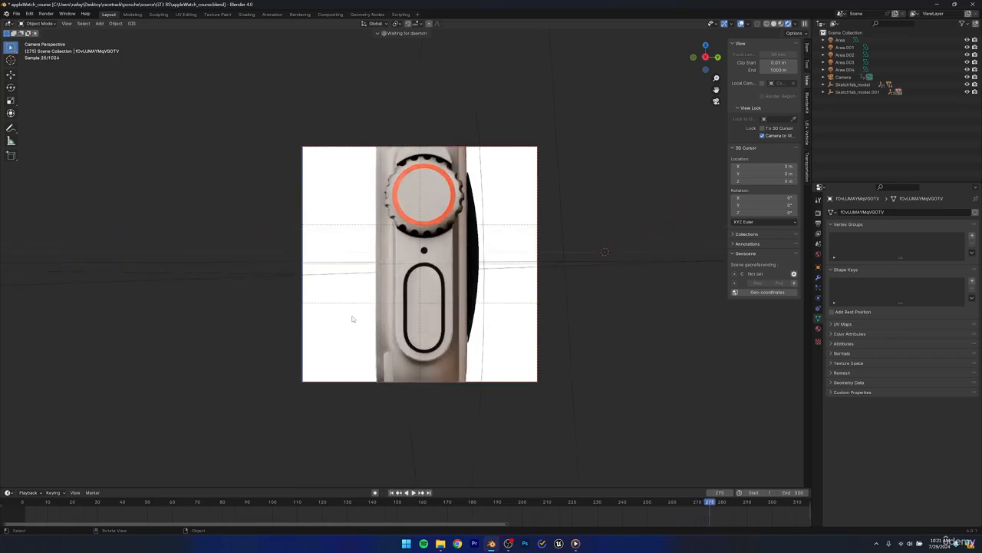
key(ctrl+s)
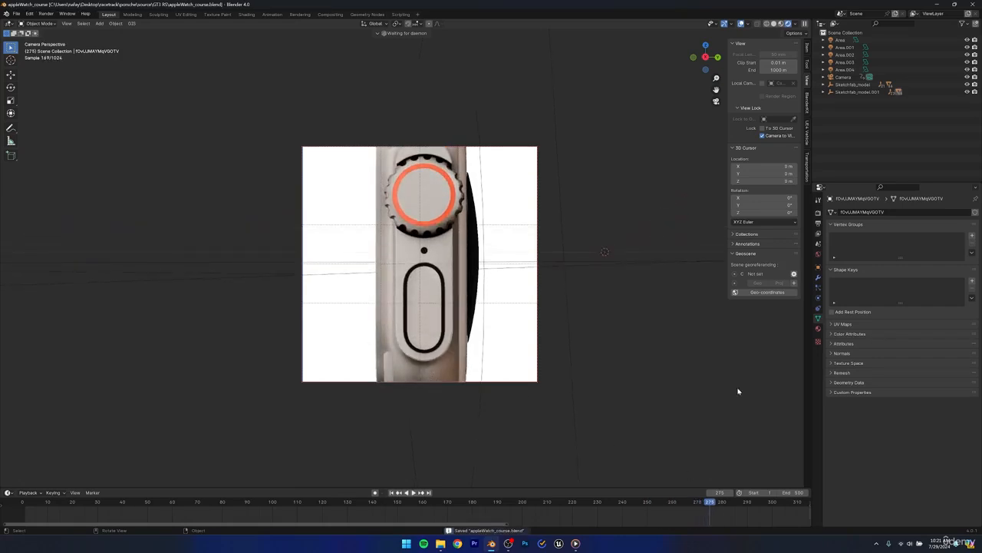
- Select the camera, save the file, and scrub the timeline to frame 361 and back to frame 271
click(842, 78)
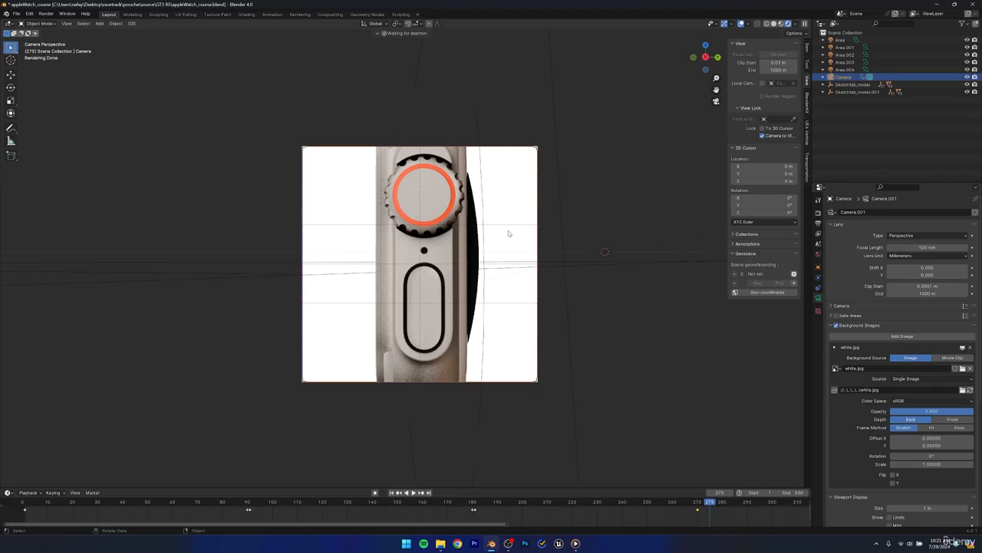
key(ctrl+s)
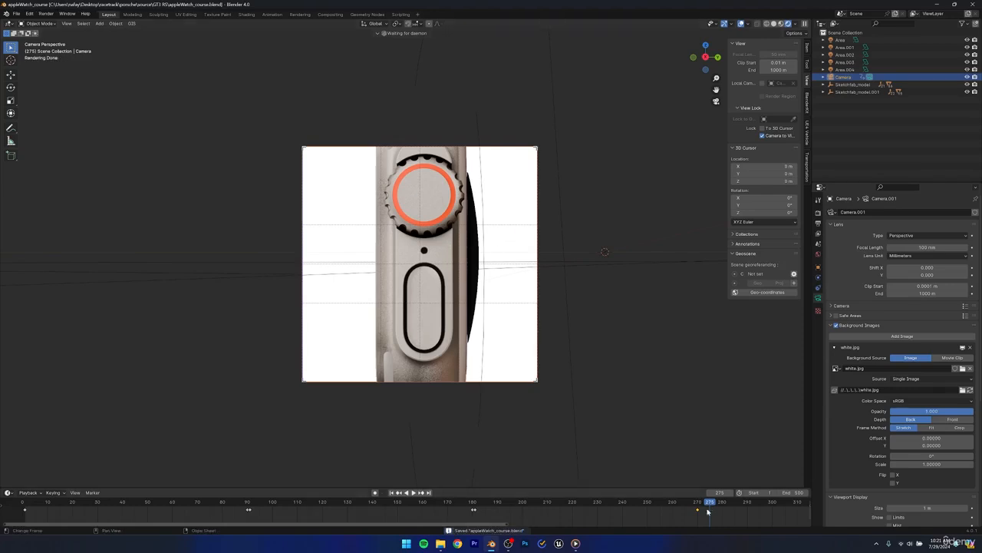
drag(708, 508, 695, 508)
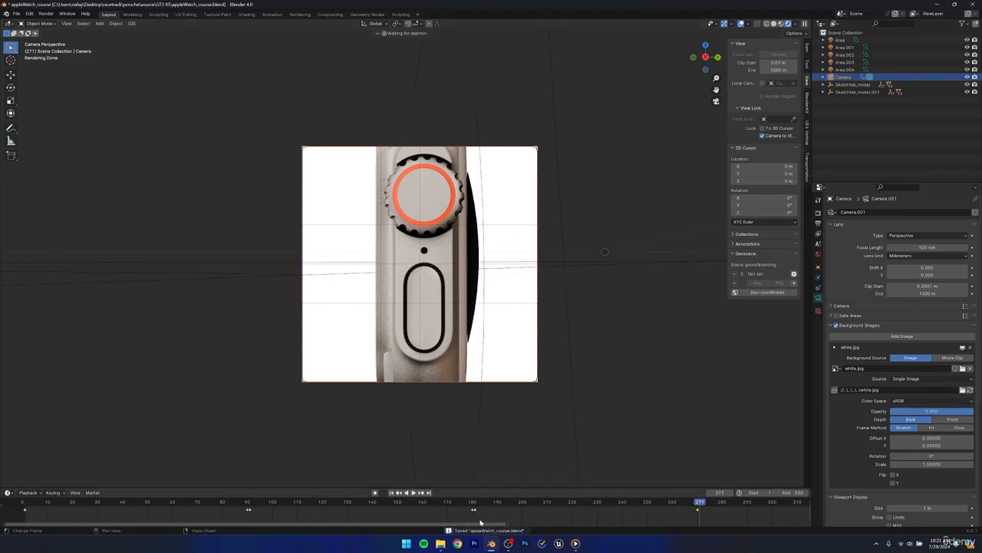
key(space)
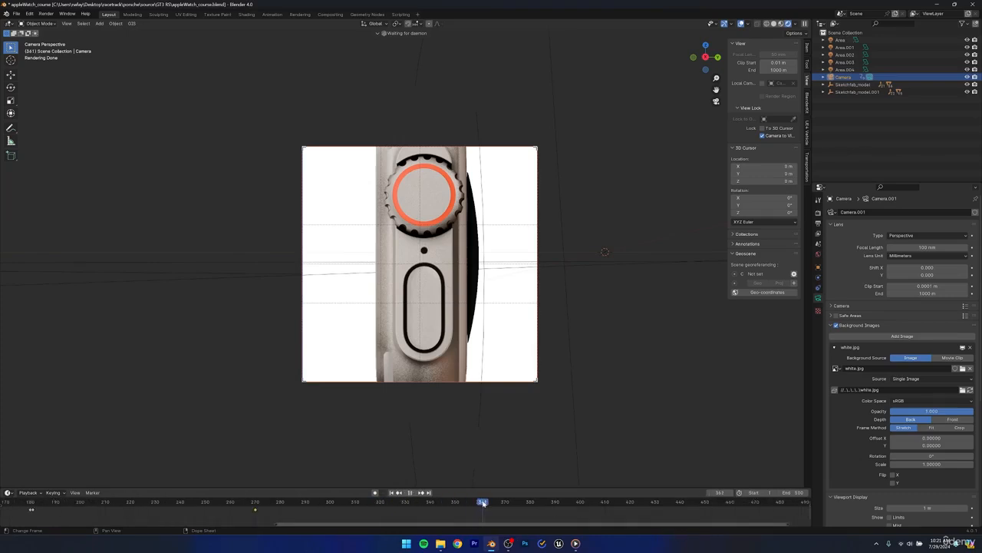
drag(483, 503, 480, 504)
drag(300, 508, 259, 504)
- Review the next shot in the reference video and try orbiting the camera out to view the whole watch
click(575, 544)
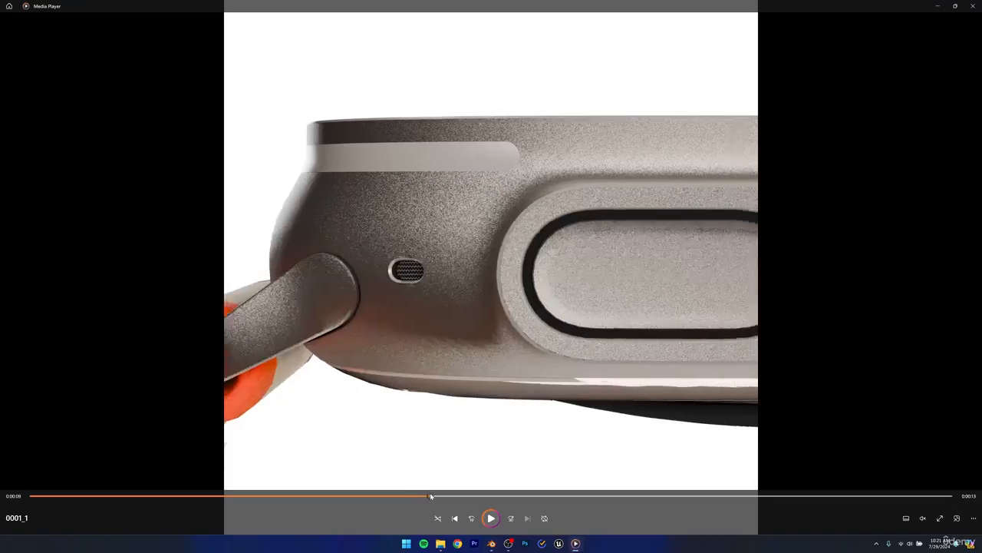
key(alt+Tab)
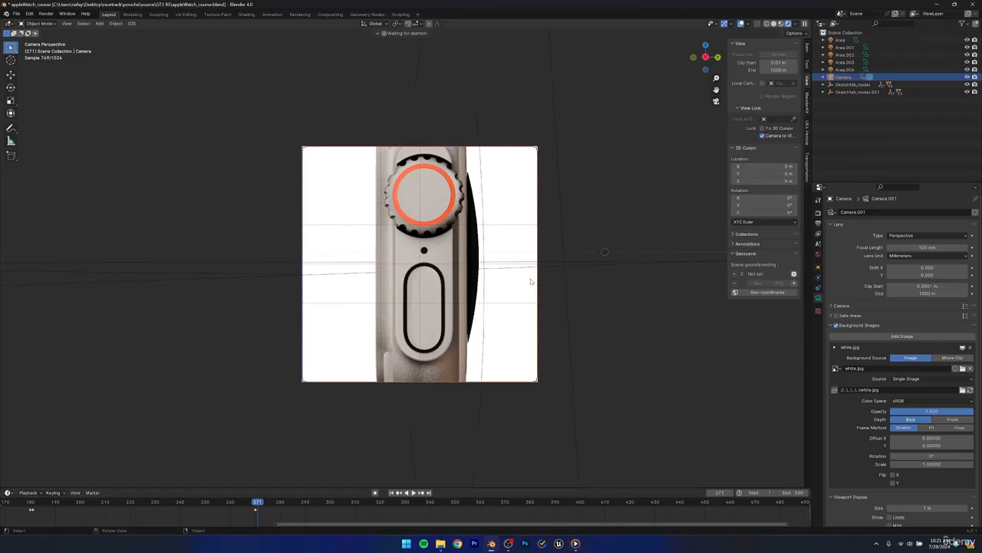
middle_drag(497, 280, 535, 472)
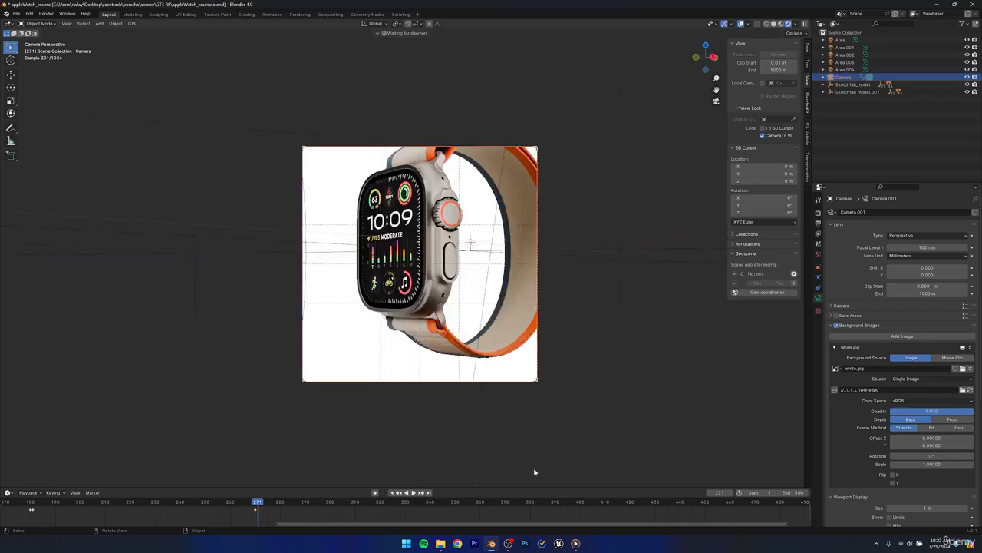
key(alt+Tab)
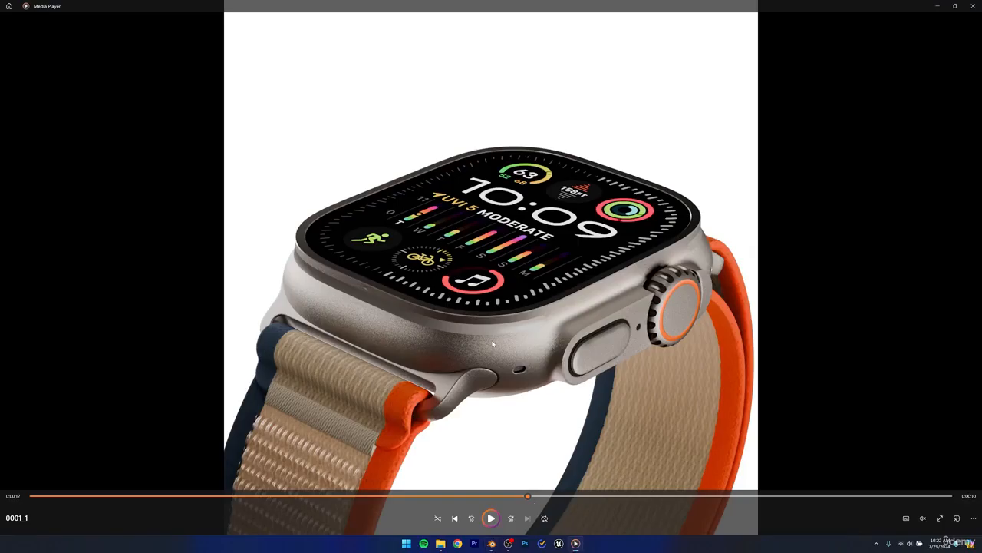
key(alt+Tab)
- Scrub through the end of the crown shot, stop at frame 270, and save the file
drag(208, 502, 185, 466)
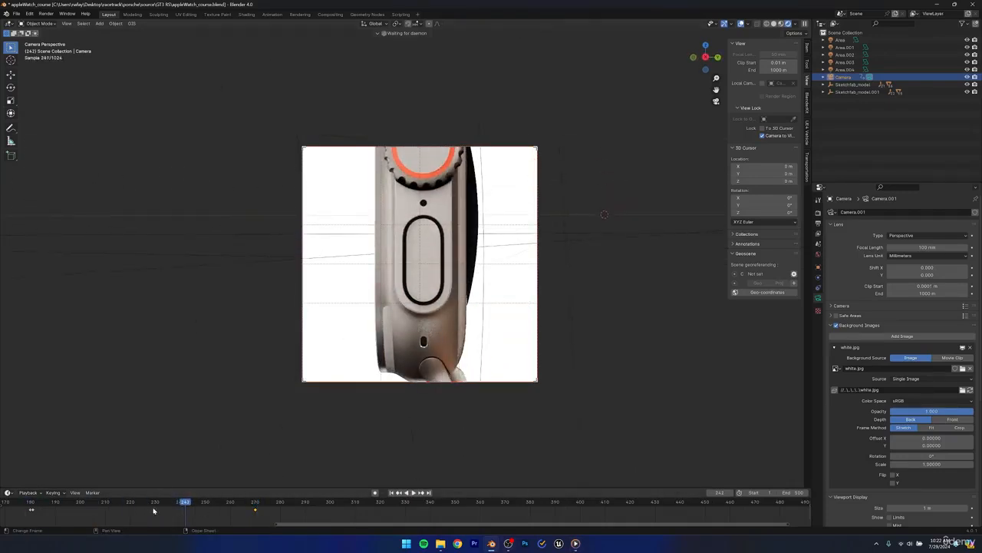
drag(185, 501, 256, 496)
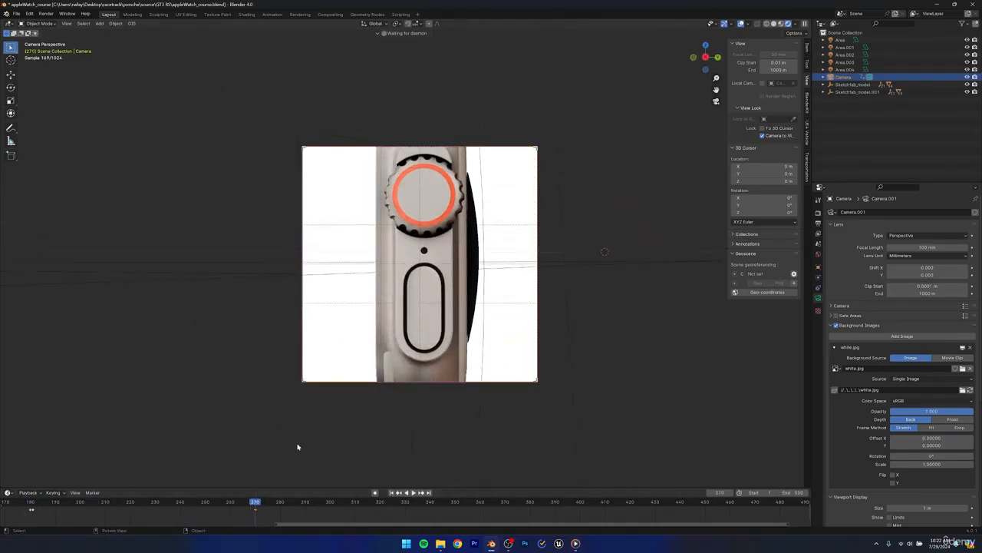
key(ctrl+s)
click(255, 512)
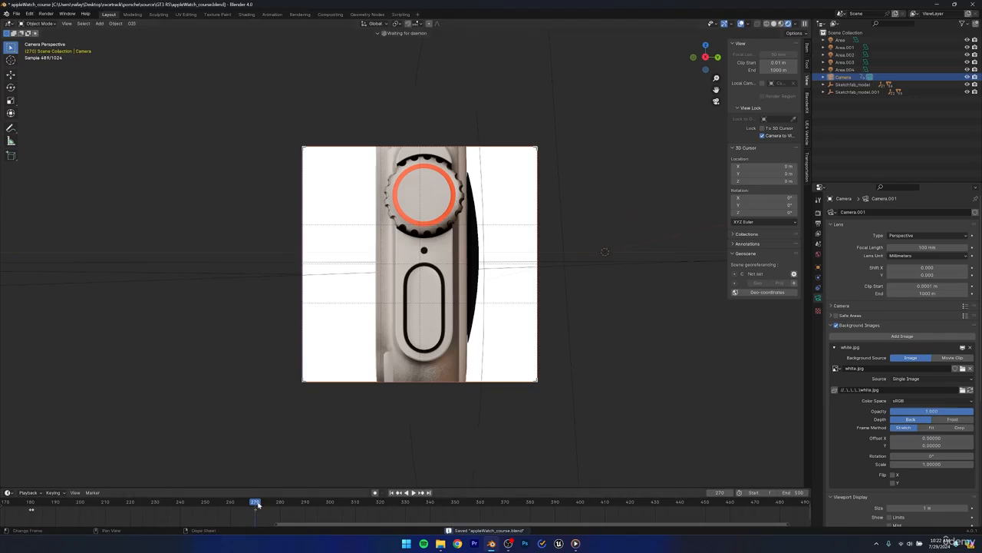
- Select both Sketchfab_model empties and insert a keyframe for them at frame 270
click(851, 84)
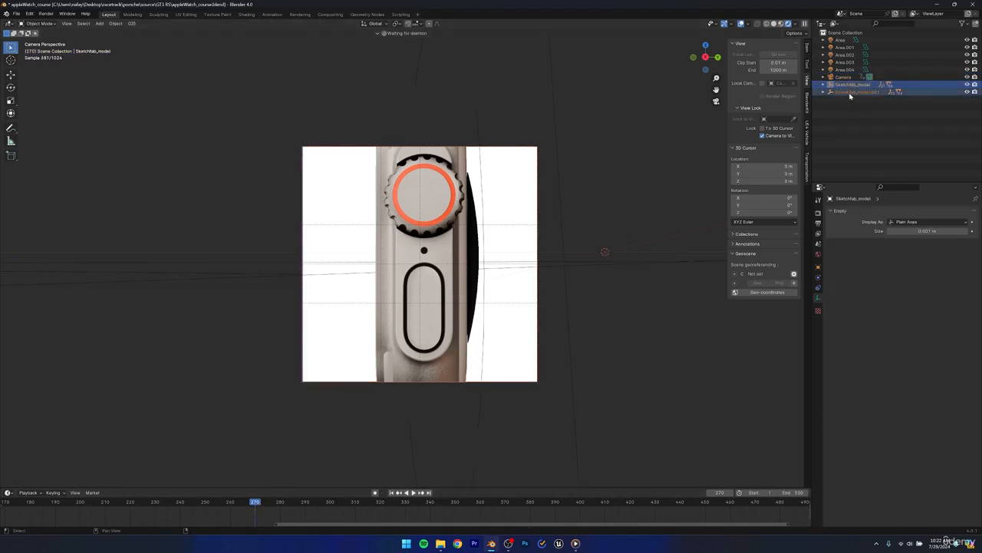
shift+click(854, 92)
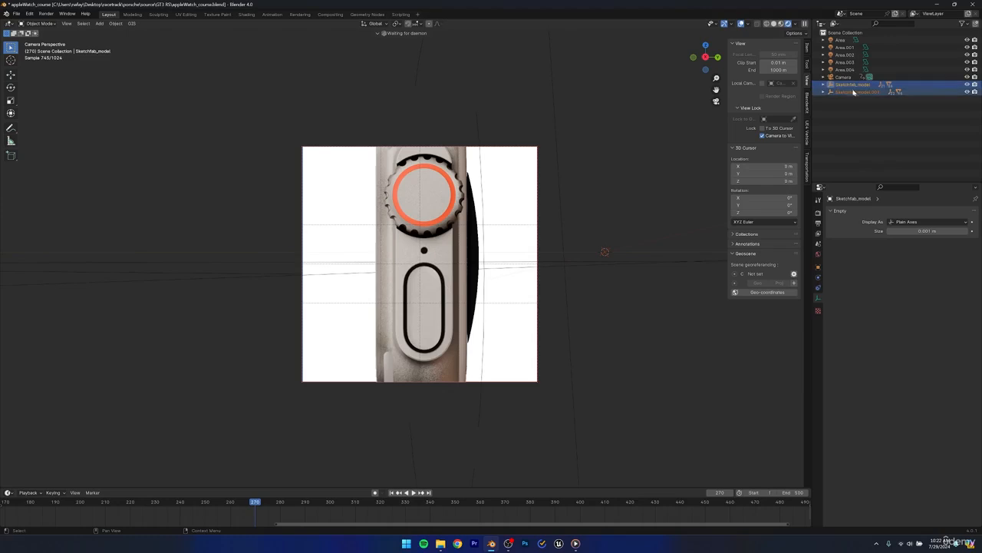
key(i)
click(491, 317)
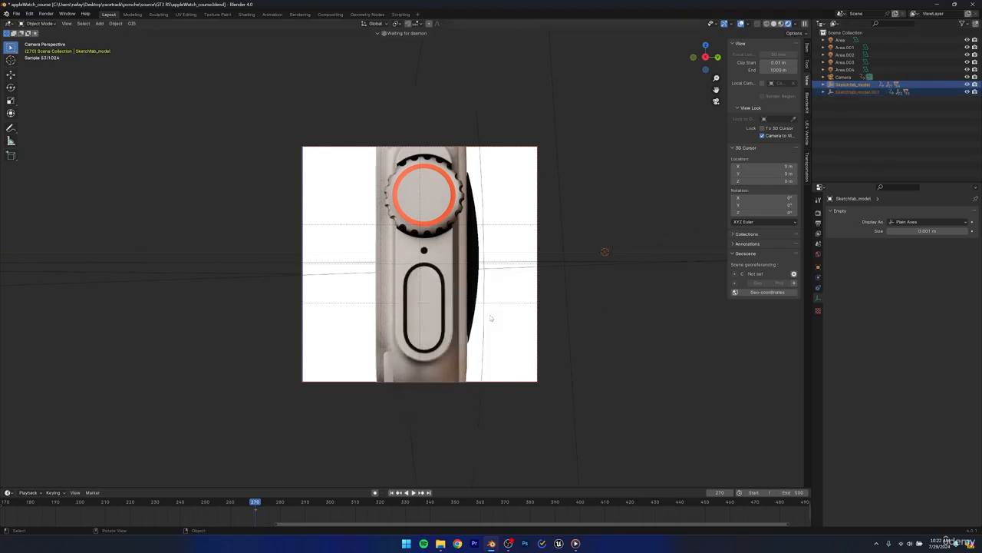
- At frame 271, rotate both watch model empties -90° about the global X axis and keyframe the new orientation
click(258, 503)
key(r)
key(x)
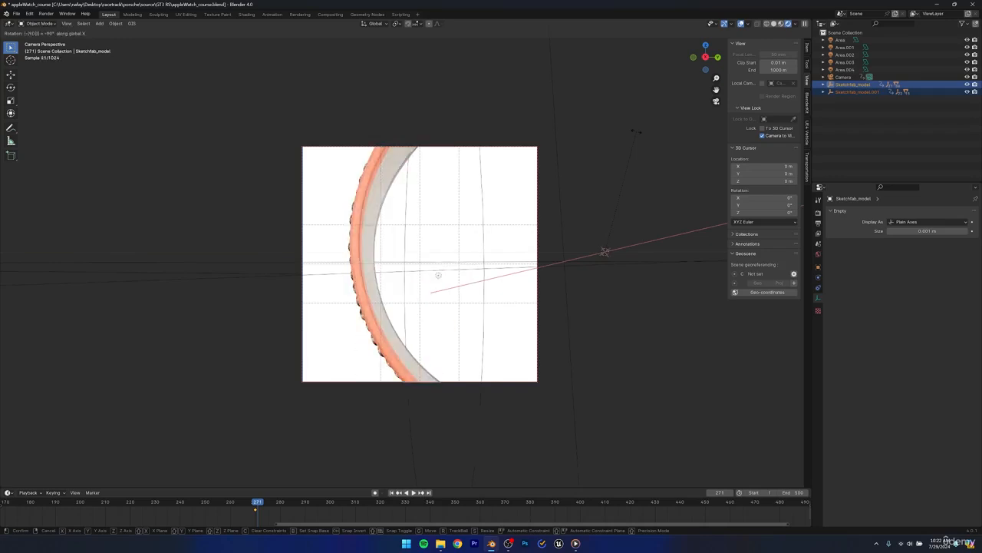
click(722, 222)
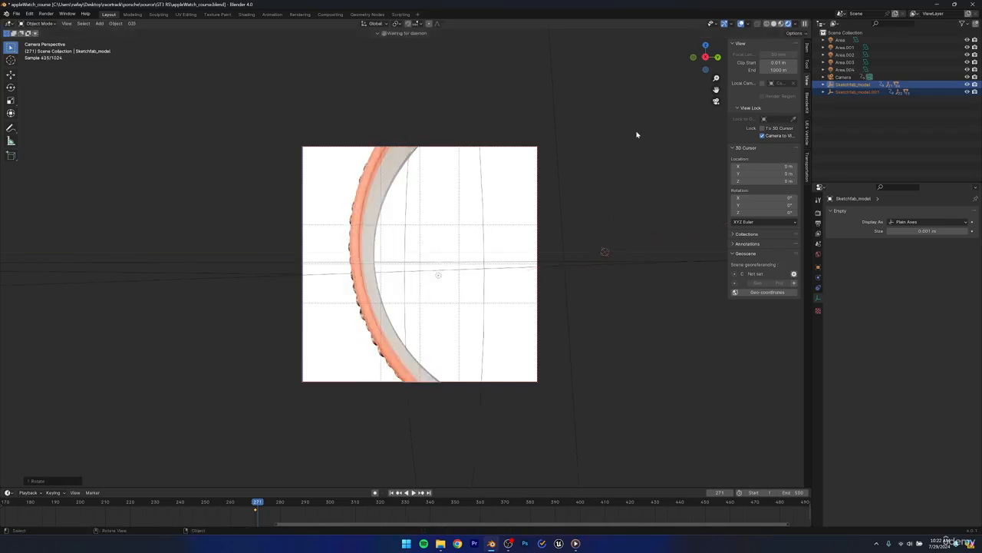
key(i)
click(636, 134)
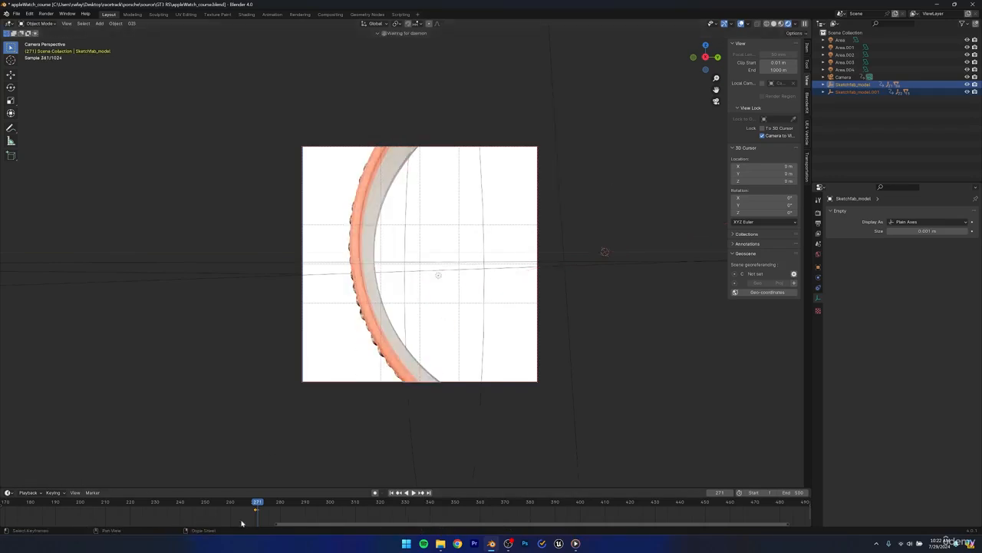
- Go back to frame 248, leave the camera view to inspect the whole watch from several angles, and save the file
drag(257, 505, 201, 504)
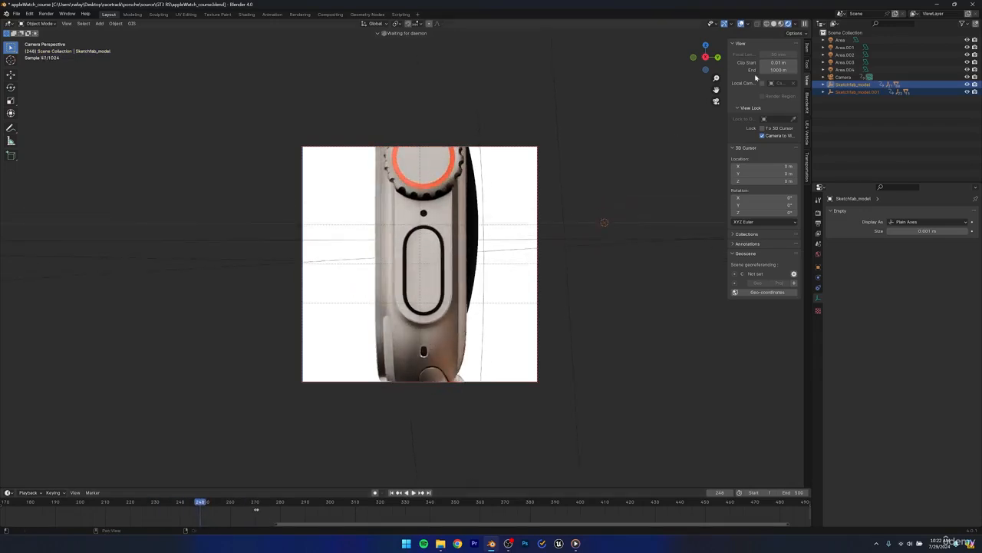
click(716, 100)
middle_drag(506, 284, 277, 287)
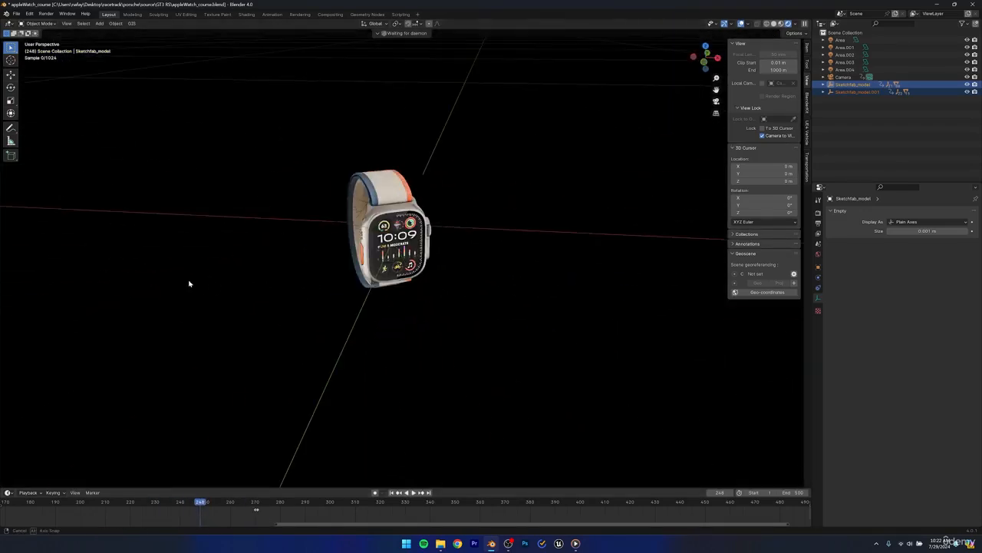
middle_drag(189, 284, 303, 274)
key(ctrl+s)
middle_drag(373, 285, 418, 303)
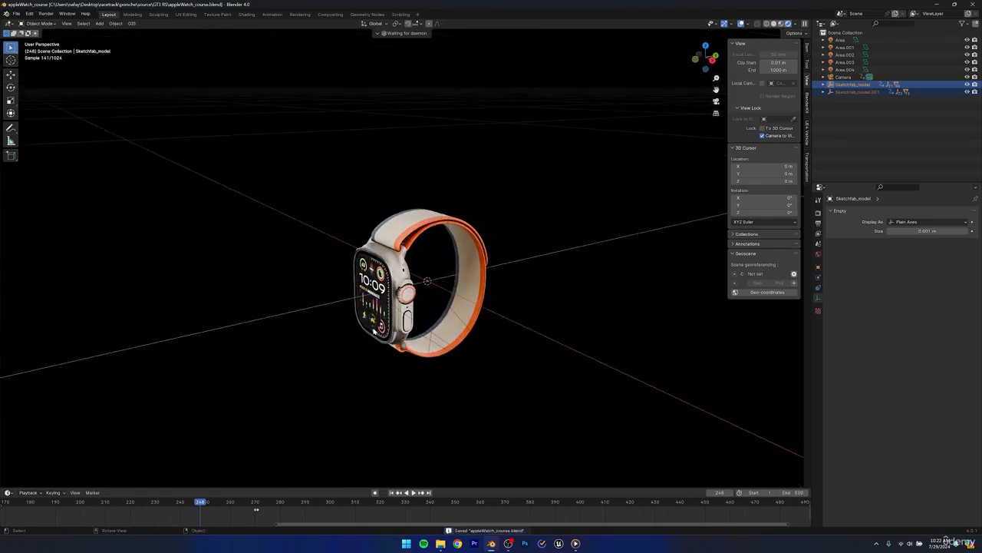
- Review the watch's orientation change around frame 271 and continue through the timeline to frame 358
drag(127, 497, 207, 460)
key(space)
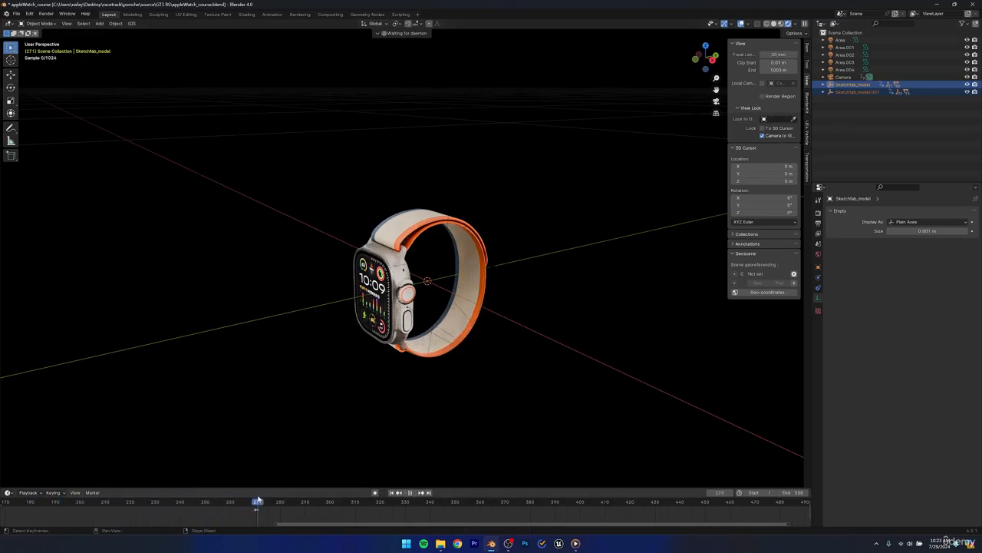
key(space)
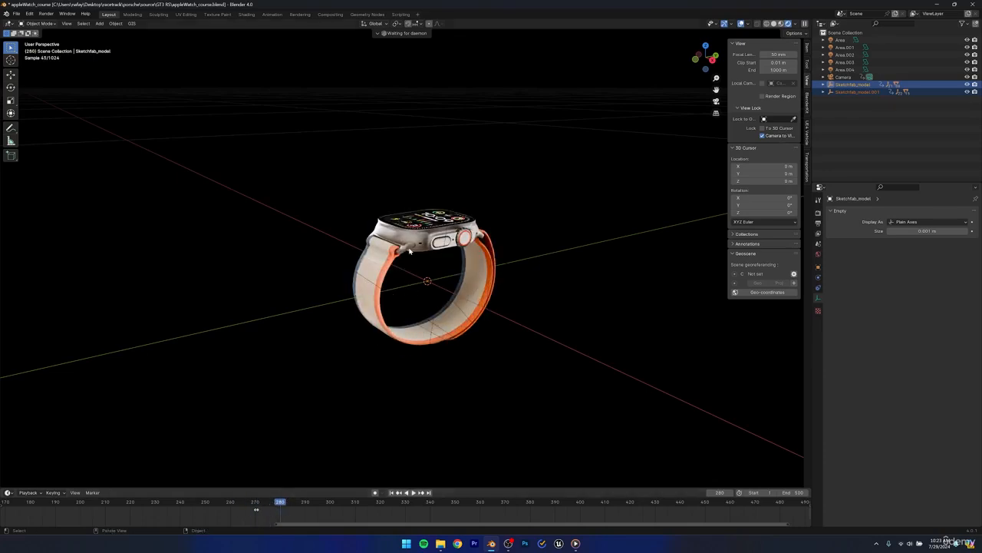
drag(271, 503, 378, 453)
key(space)
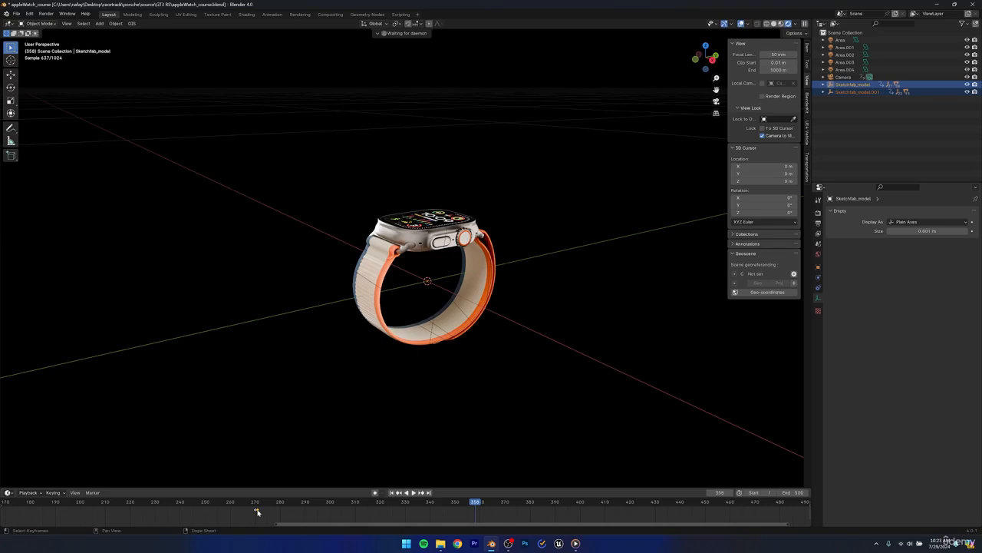
- Copy the watch models' frame 271 keyframe to frame 360 and scrub the interval to check the held rotation
click(481, 508)
key(ctrl+v)
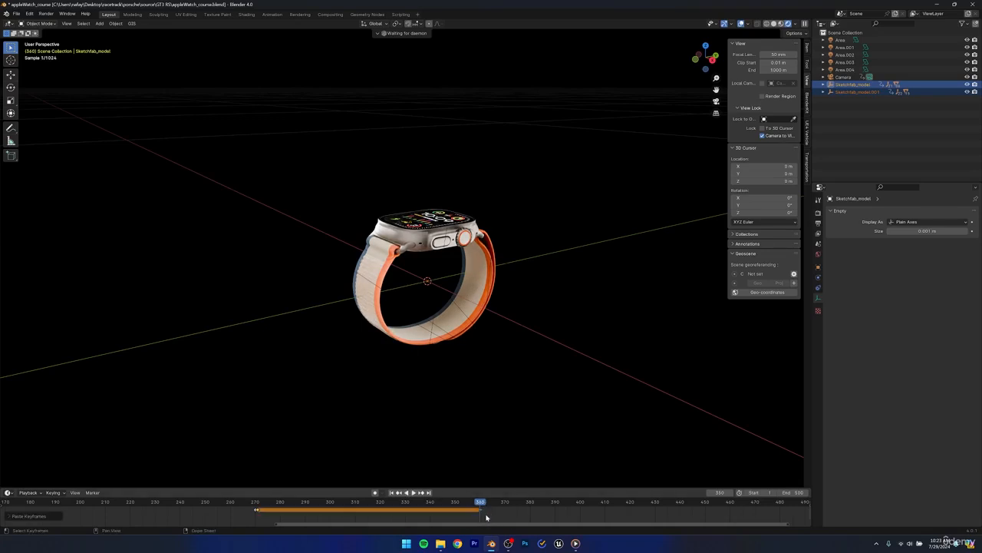
click(421, 510)
click(317, 504)
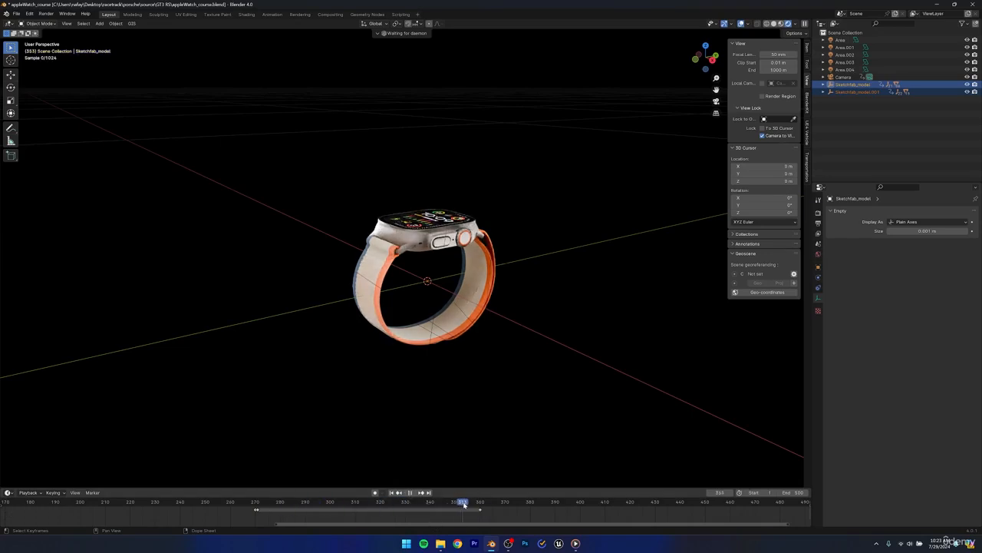
key(space)
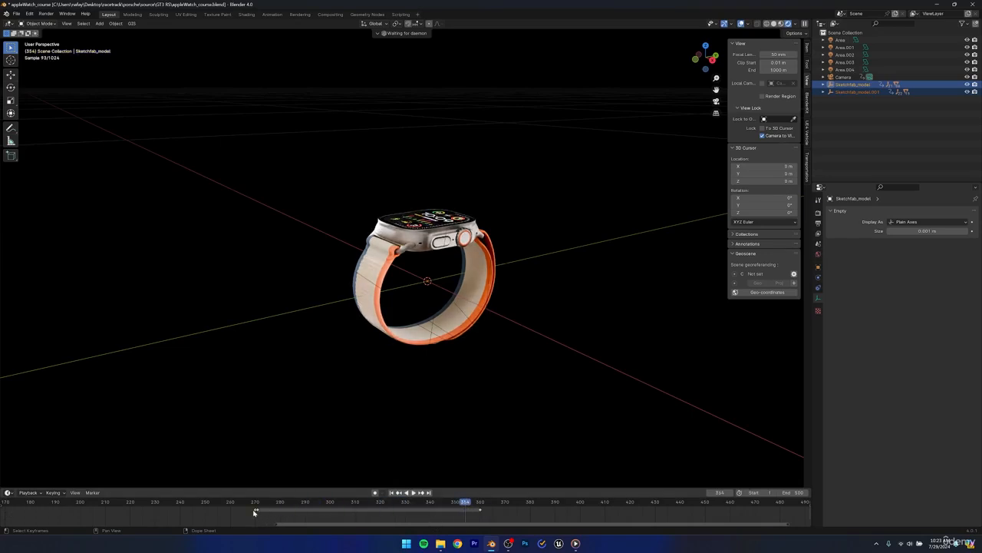
- Copy the watch models' frame 270 keyframe to frame 361, scrub back to frame 337, and save the file
click(486, 501)
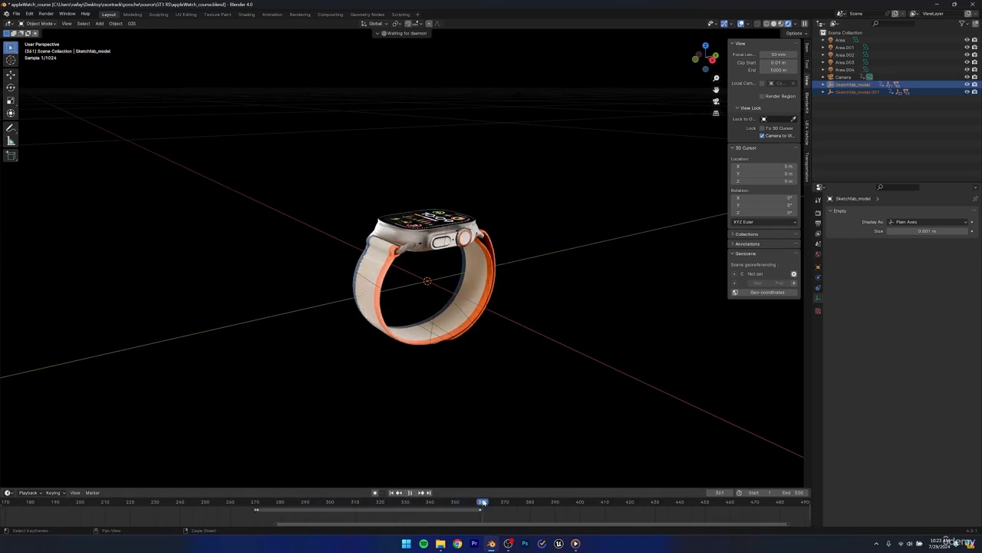
key(ctrl+v)
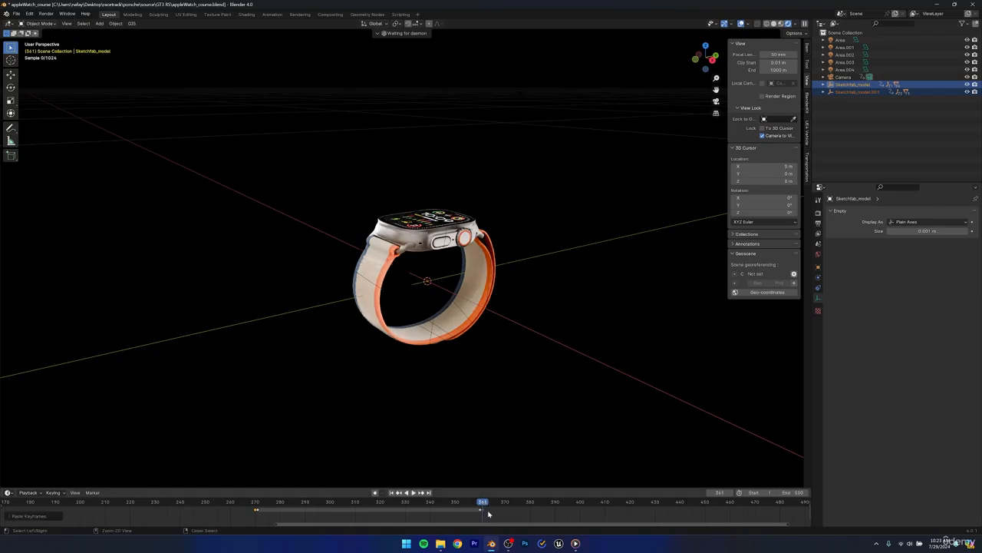
drag(484, 506, 421, 520)
key(ctrl+s)
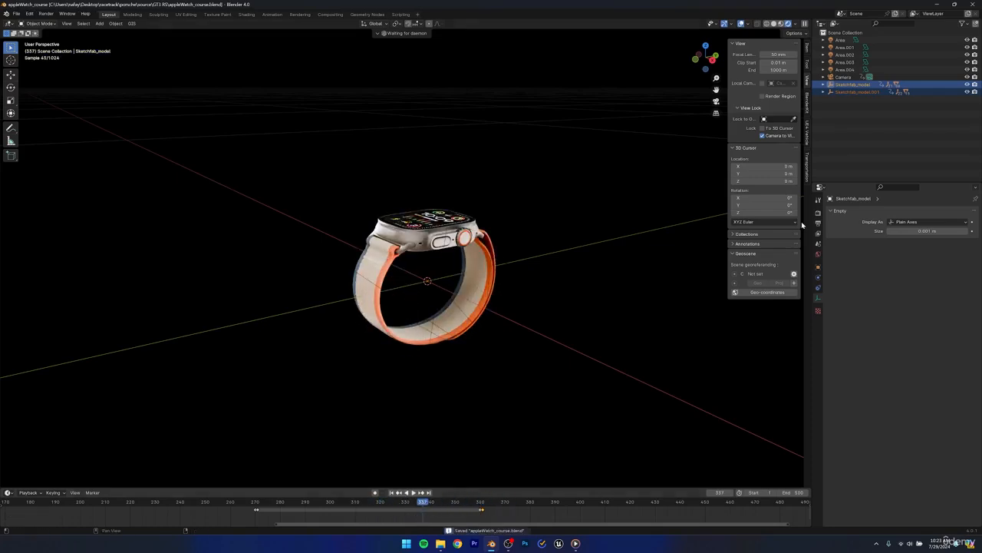
- Select the camera and, in camera view at frame 271, reposition and orbit it to bring the whole watch into frame
click(838, 78)
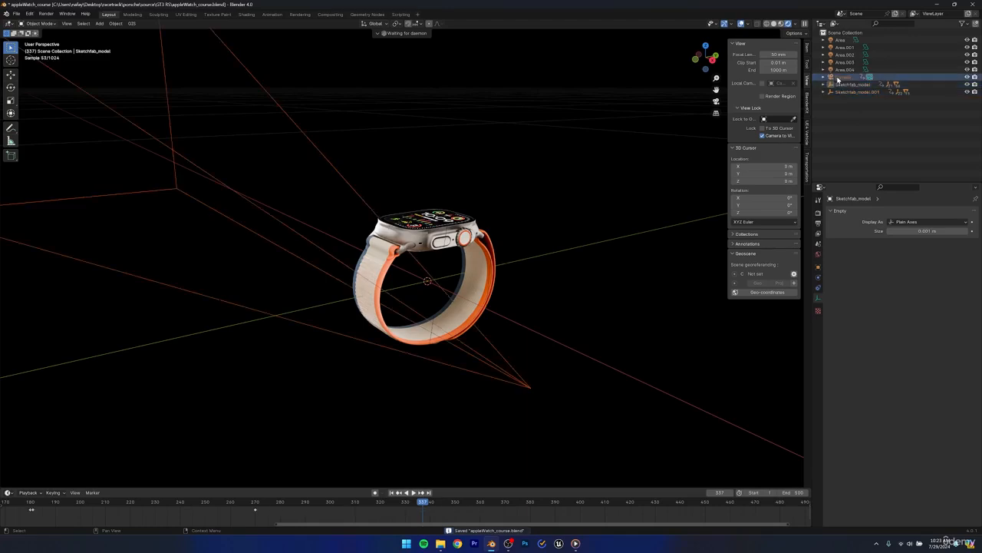
click(717, 101)
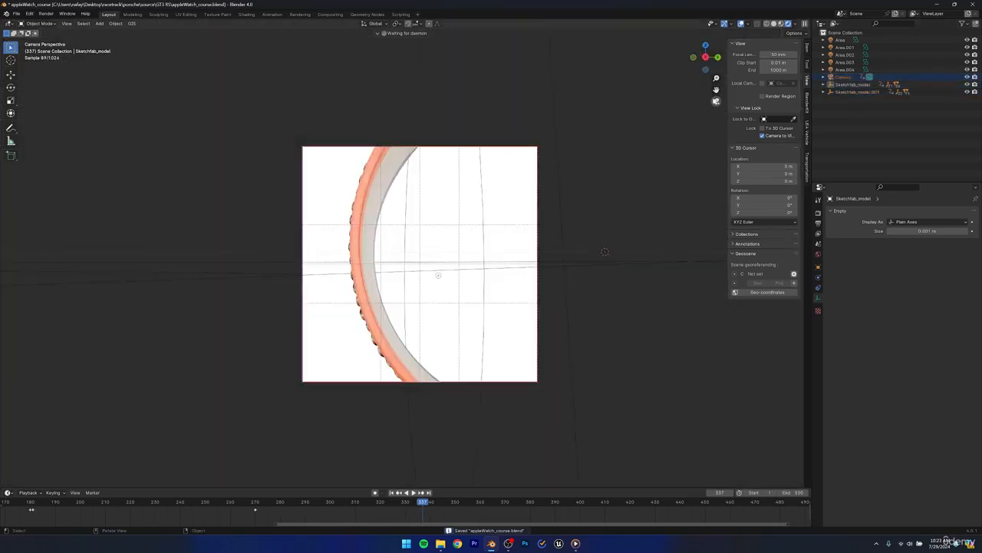
click(254, 503)
click(257, 504)
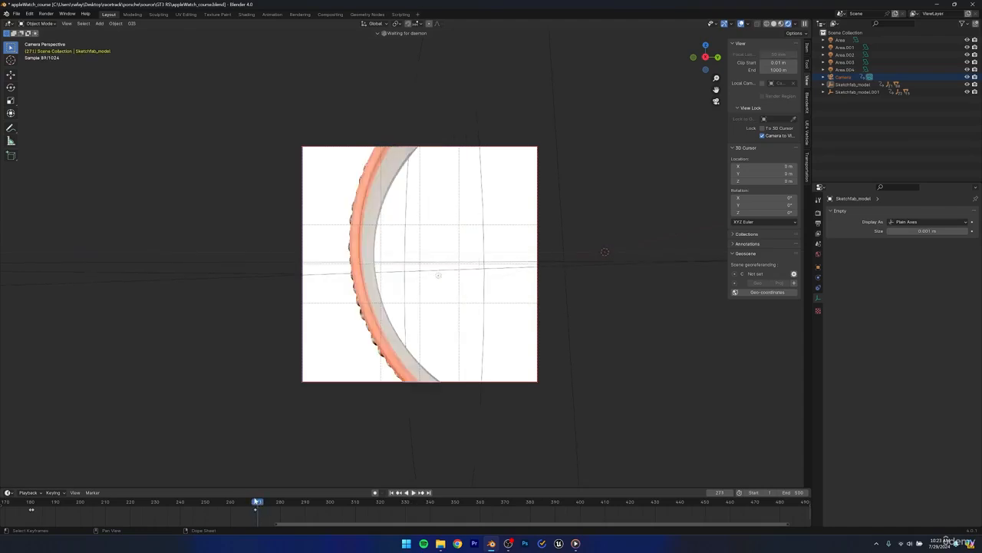
shift+middle_drag(513, 253, 379, 364)
scroll(403, 330, down, 2)
mouse_move(419, 294)
middle_down()
mouse_move(442, 327)
mouse_move(397, 305)
mouse_move(422, 294)
mouse_move(411, 260)
mouse_move(413, 287)
middle_up()
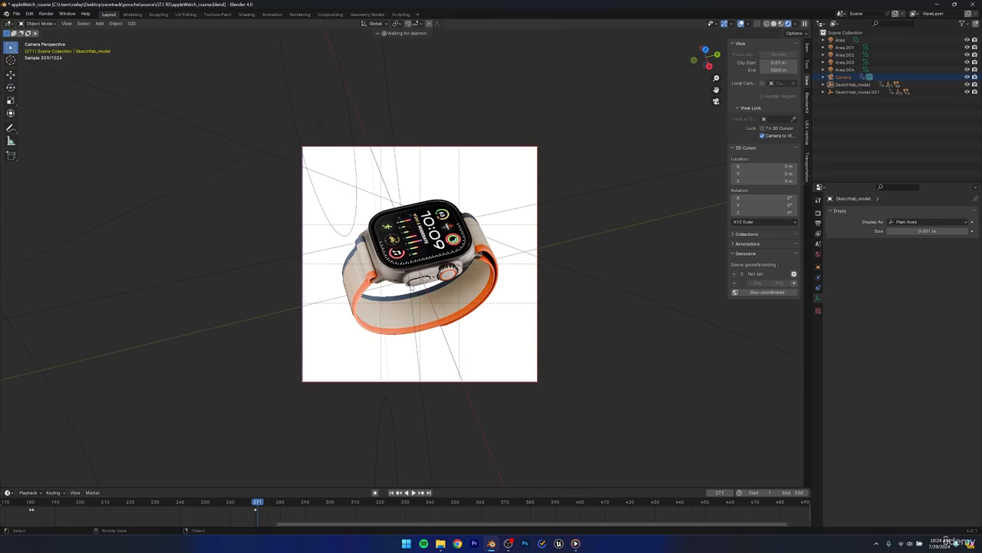
middle_drag(413, 287, 453, 253)
scroll(458, 265, up, 6)
shift+middle_drag(453, 254, 449, 264)
- Refine the camera's distance and position so the tilted watch case and crown fill the frame with the strap below
click(866, 145)
scroll(418, 307, down, 6)
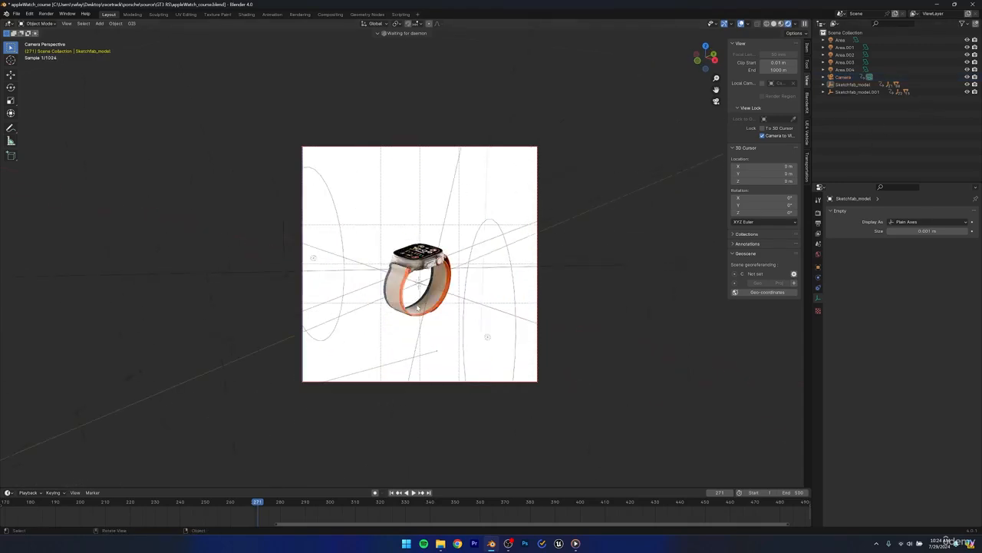
scroll(371, 241, down, 3)
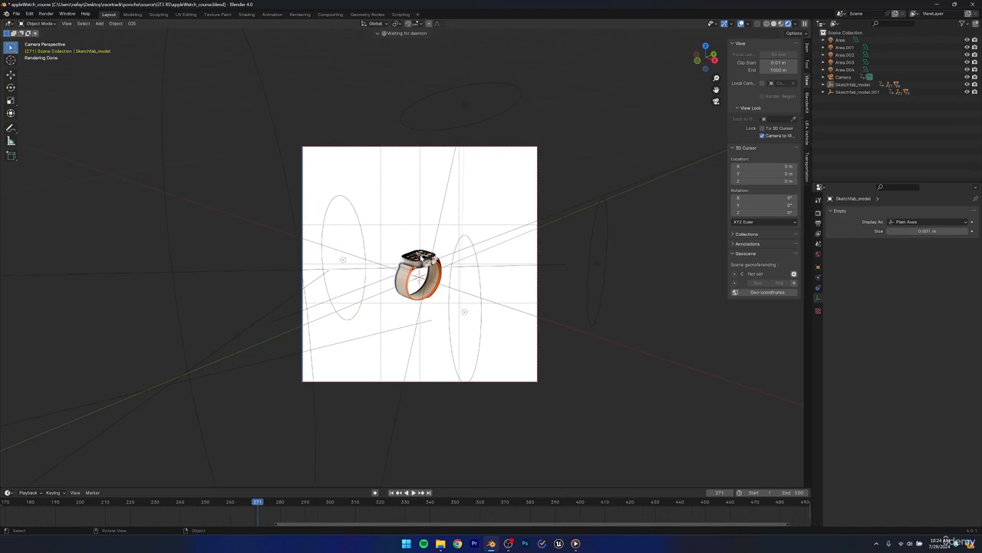
scroll(422, 256, up, 9)
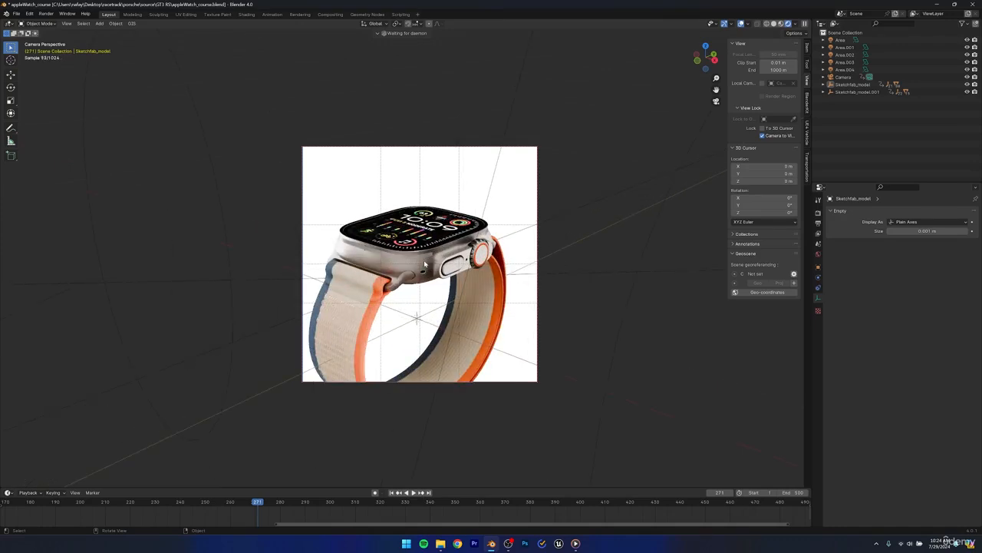
scroll(425, 264, up, 2)
shift+middle_drag(425, 264, 427, 278)
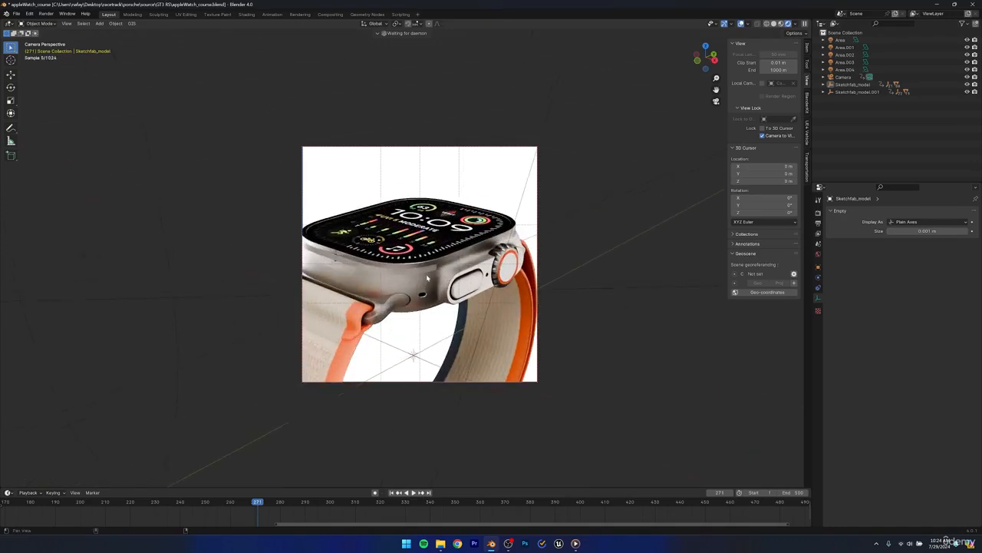
scroll(427, 278, down, 3)
scroll(427, 278, down, 2)
scroll(428, 275, up, 3)
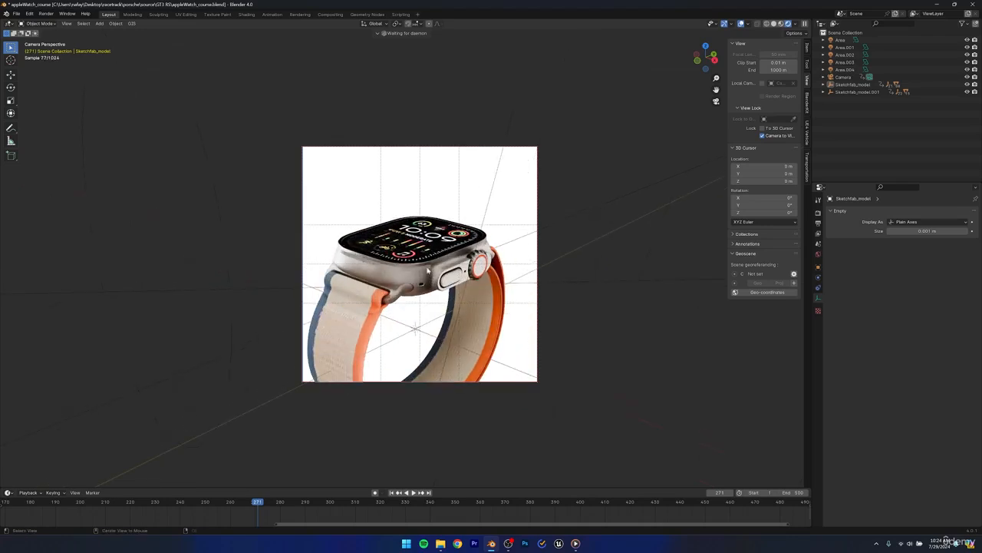
mouse_move(427, 265)
shift+middle_down()
mouse_move(437, 278)
mouse_move(438, 260)
mouse_move(436, 278)
shift+middle_up()
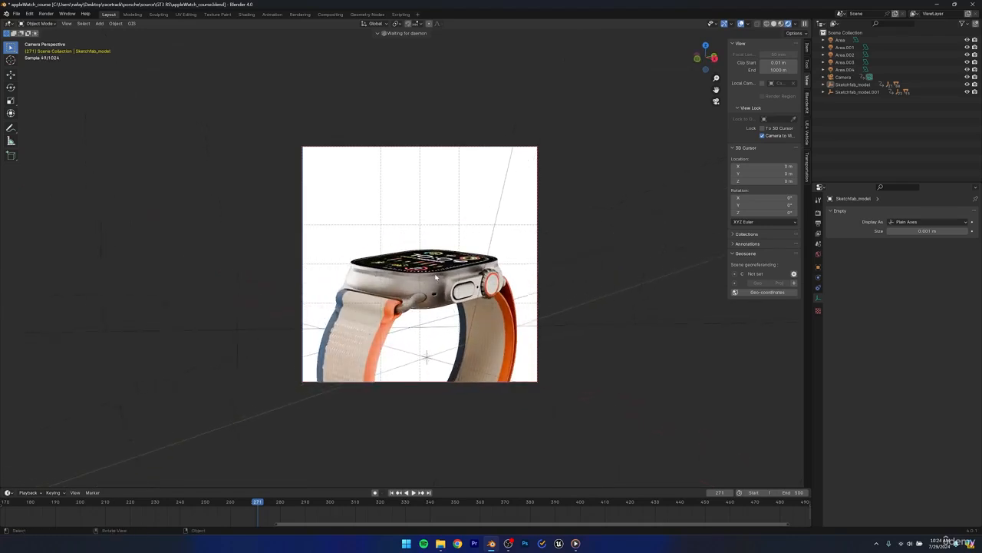
- Lower the saturation of the crown ring material's base color to a pale salmon orange and save the file
click(491, 280)
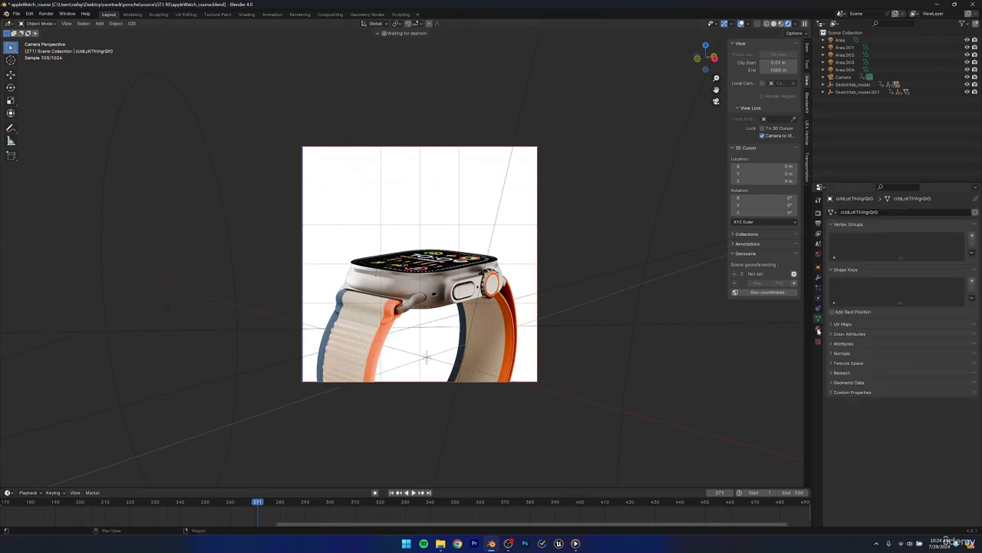
click(819, 330)
click(908, 292)
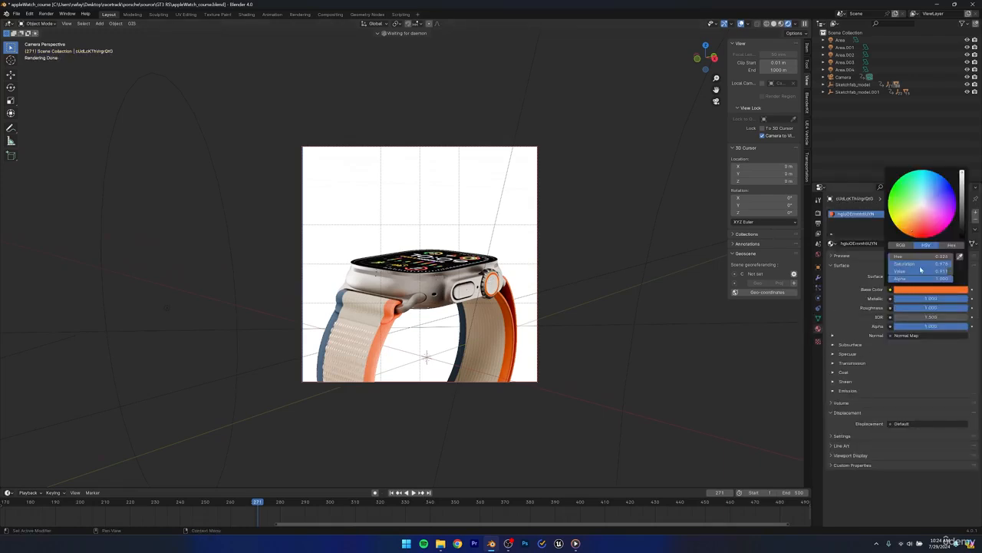
mouse_move(925, 264)
mouse_down()
mouse_move(909, 264)
mouse_move(937, 265)
mouse_up()
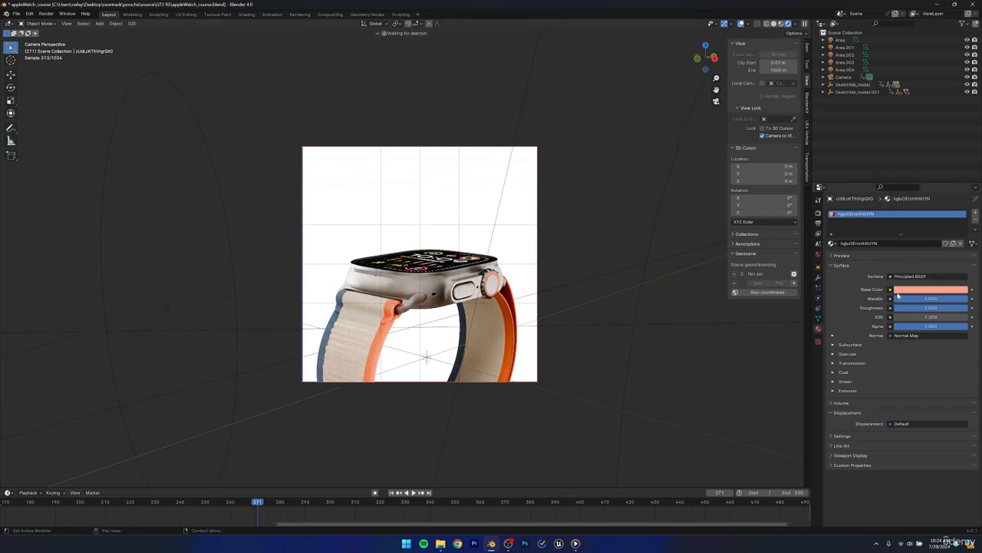
click(925, 289)
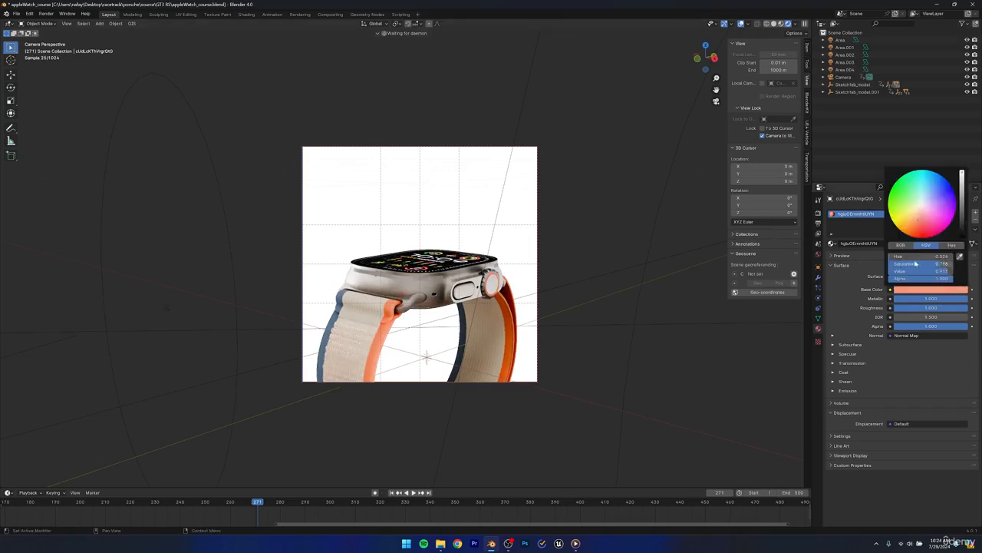
key(ctrl+s)
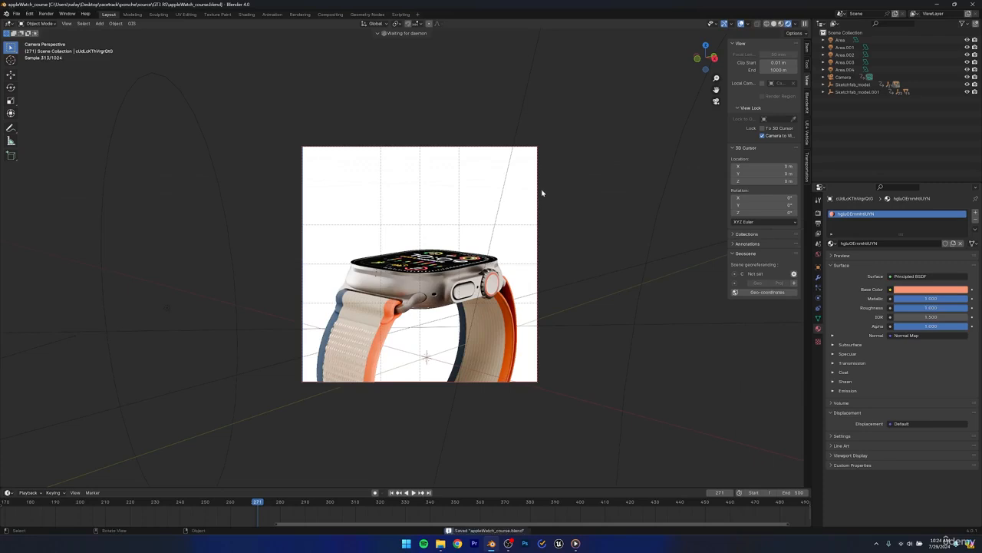
- Orbit the camera slightly at frame 271, select it, and keyframe its location, rotation and scale
mouse_move(463, 285)
middle_down()
mouse_move(458, 300)
mouse_move(475, 284)
middle_up()
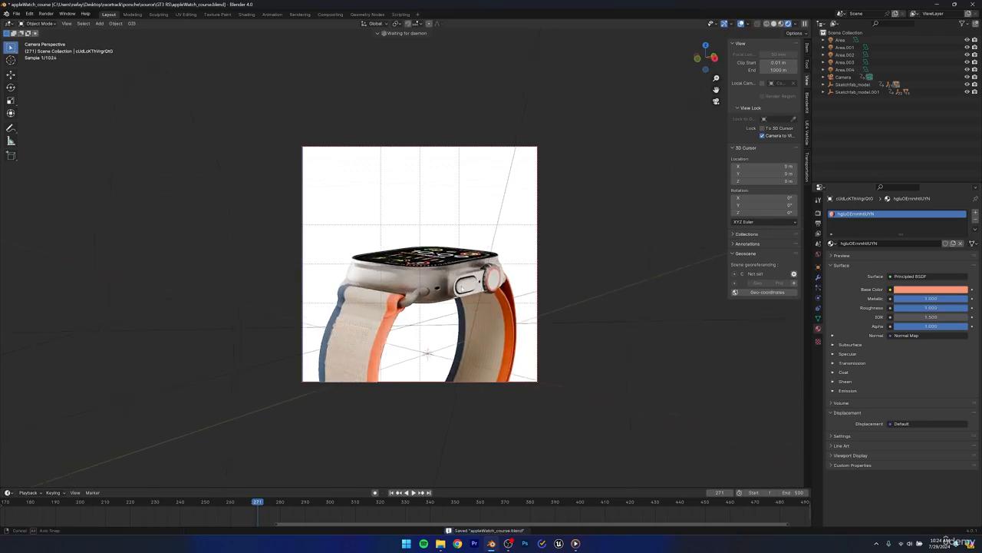
click(845, 79)
key(i)
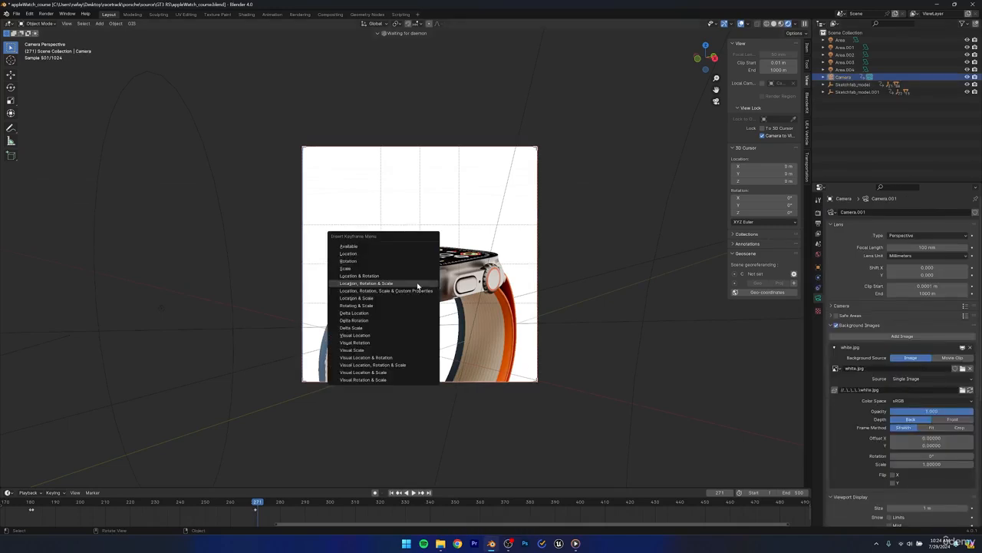
click(418, 284)
- At frame 360, raise the camera view to show more of the watch face, keyframe its location, rotation and scale, preview, and save
click(412, 492)
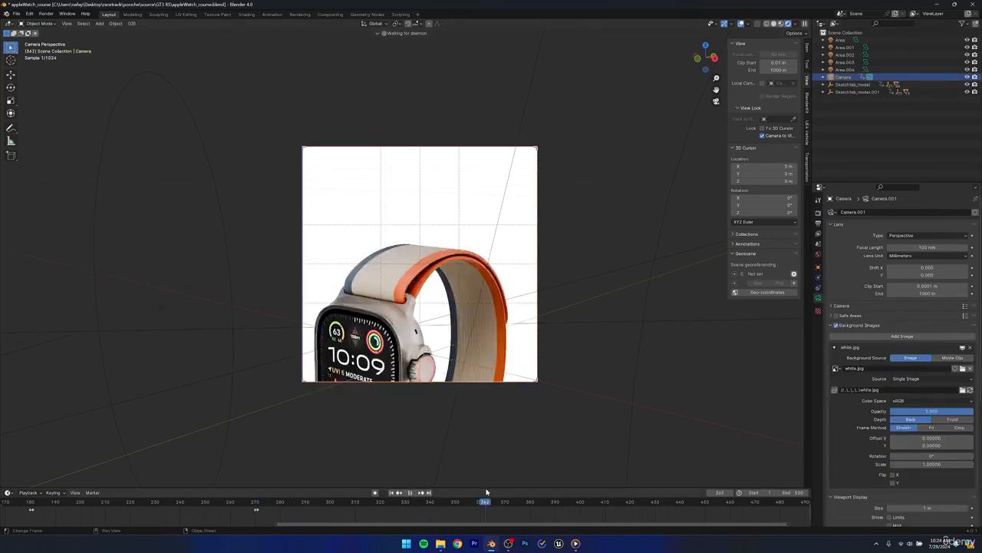
key(space)
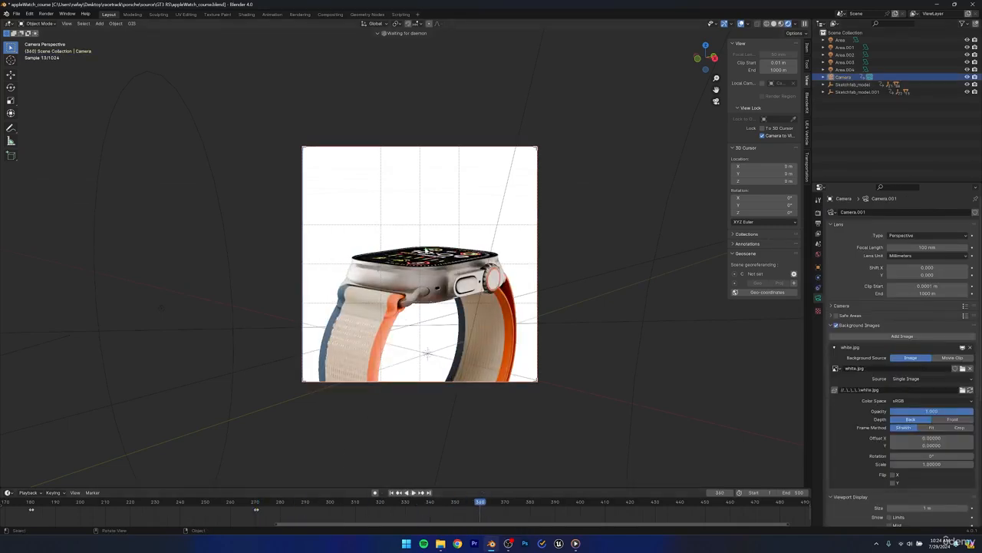
middle_drag(426, 250, 425, 267)
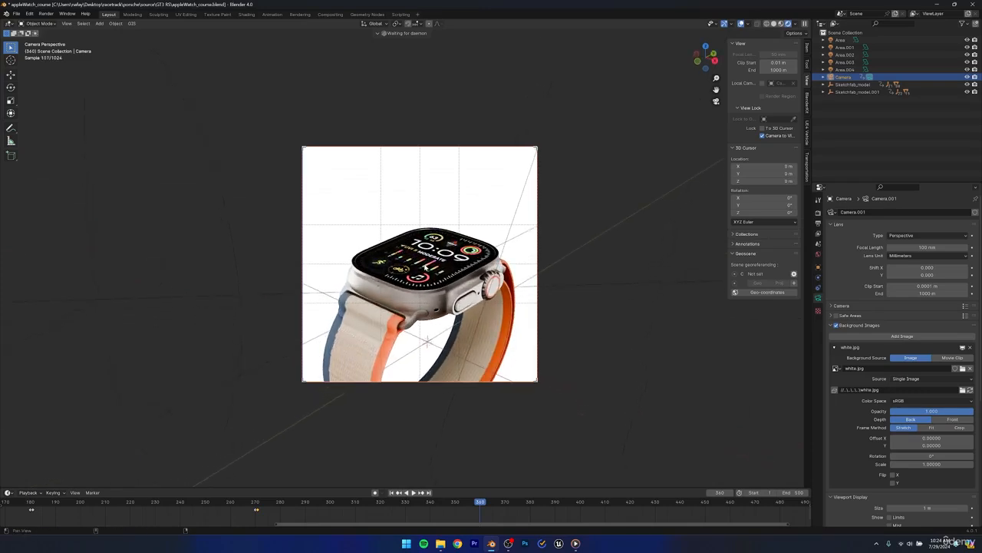
key(i)
click(424, 266)
drag(478, 504, 166, 496)
key(space)
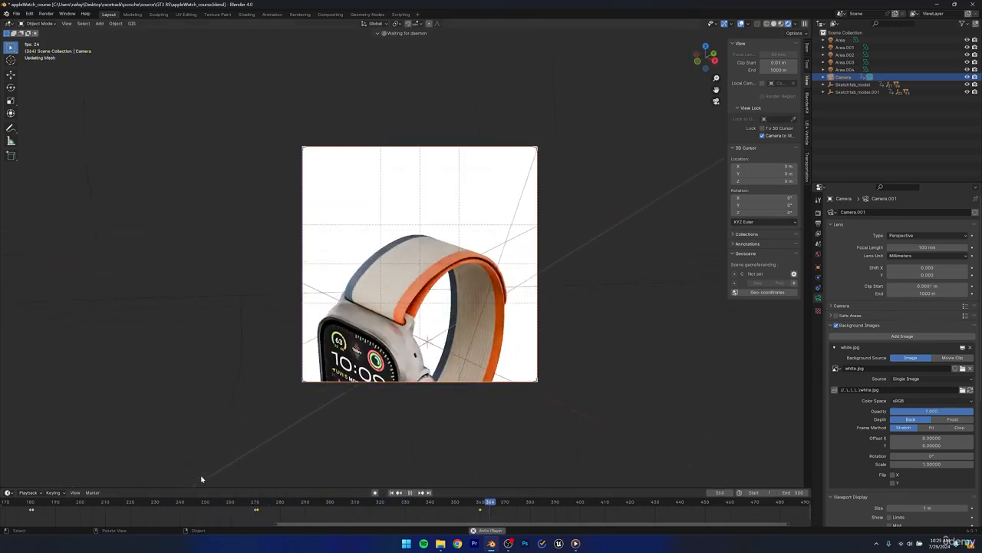
key(space)
key(ctrl+s)
- Check the shot change at frame 361, save the file, and review the opening crown close-up up to frame 87
click(480, 501)
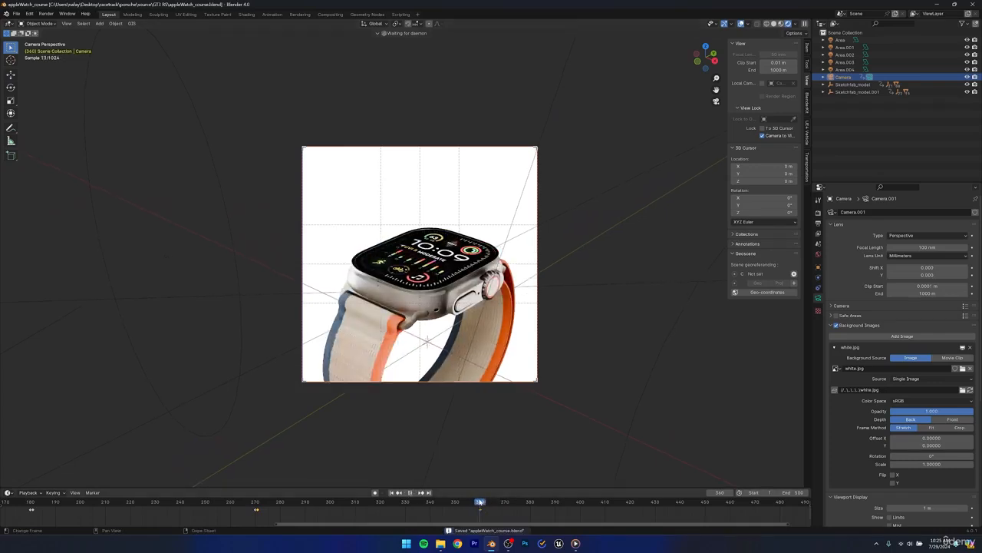
drag(278, 523, 2, 523)
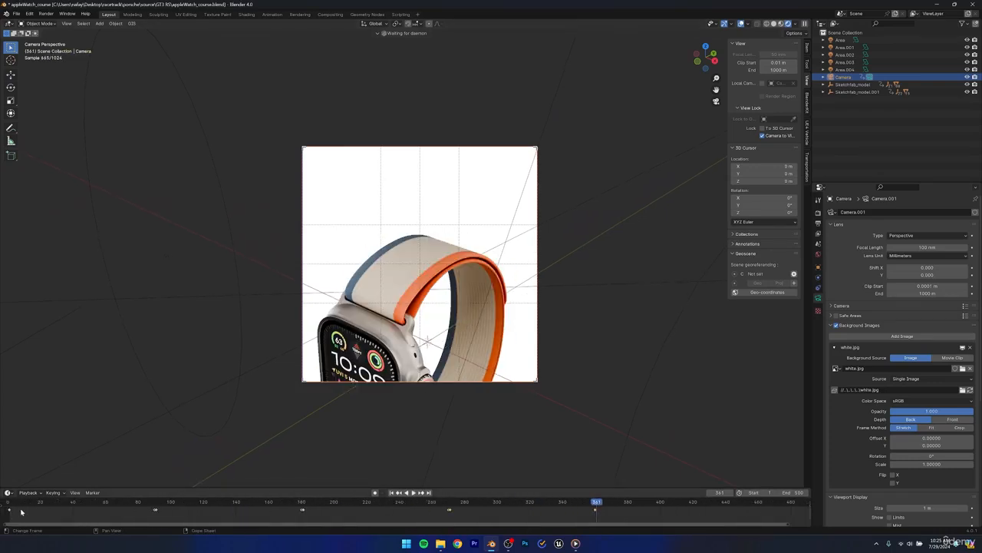
key(ctrl+s)
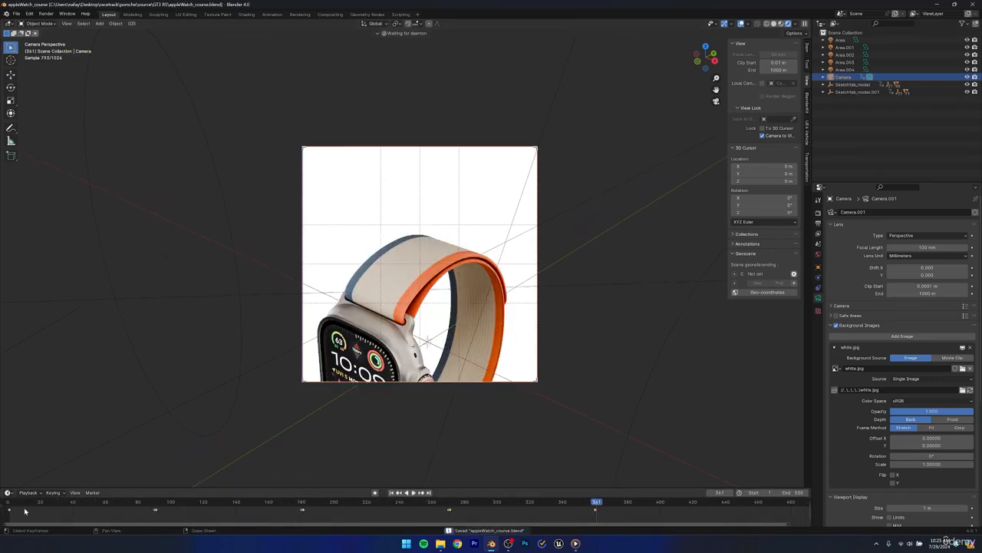
click(13, 503)
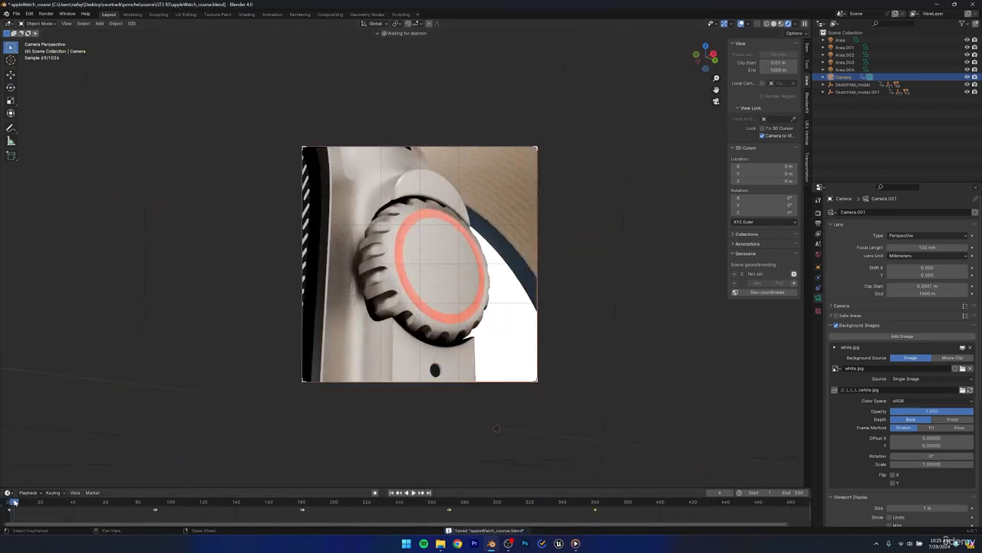
key(space)
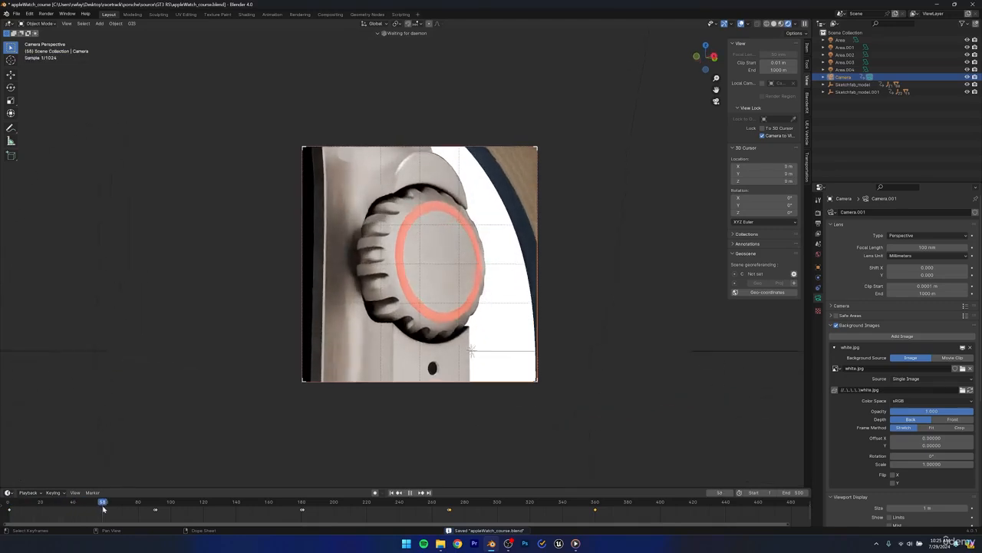
key(space)
drag(92, 506, 150, 511)
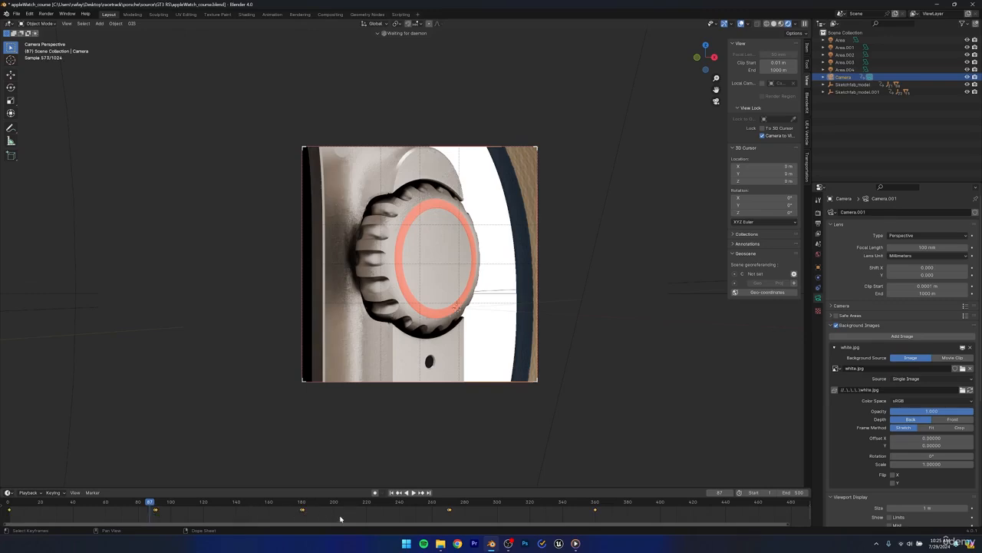
- Set the interpolation mode of all the camera keyframes to Linear, save the file, and scrub back to frame 80
right_click(303, 512)
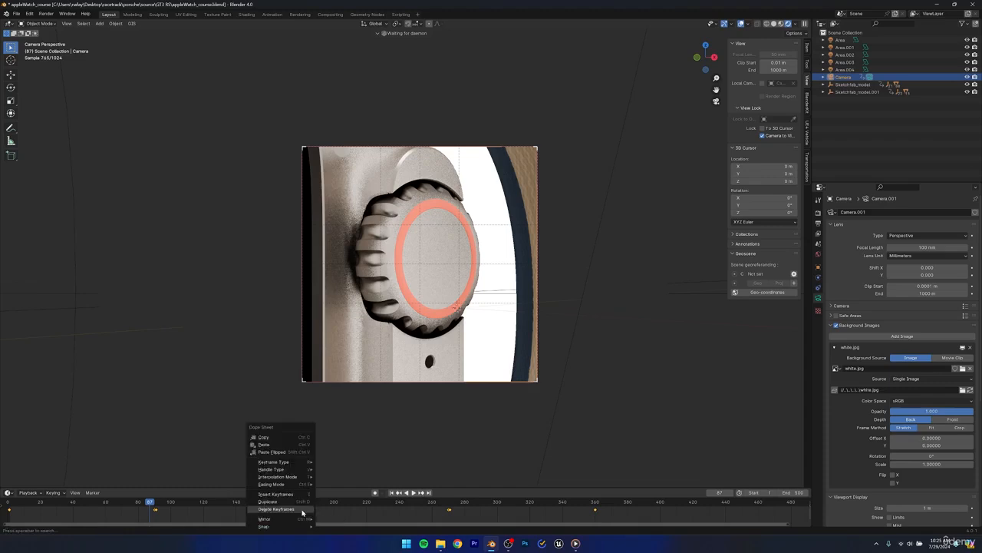
mouse_move(293, 479)
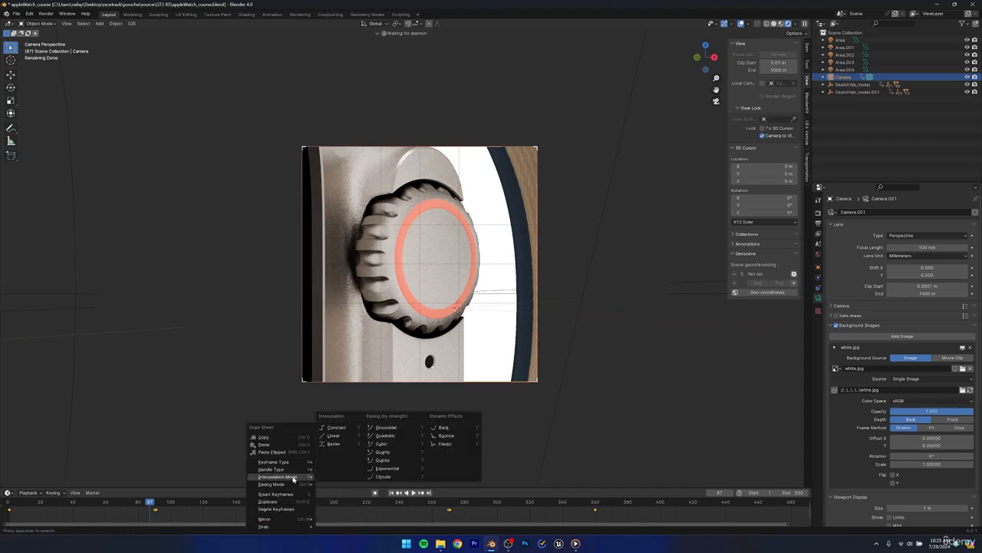
click(340, 435)
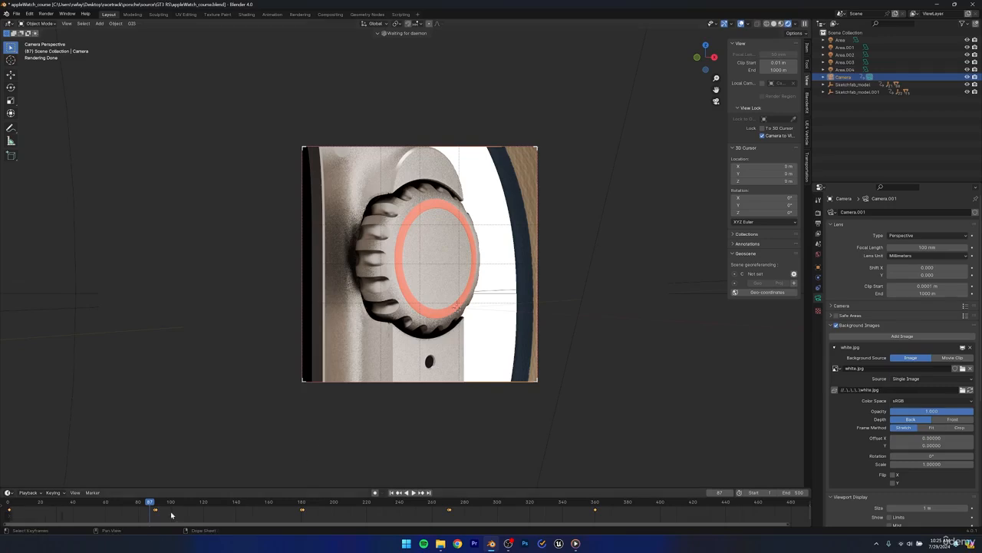
key(ctrl+s)
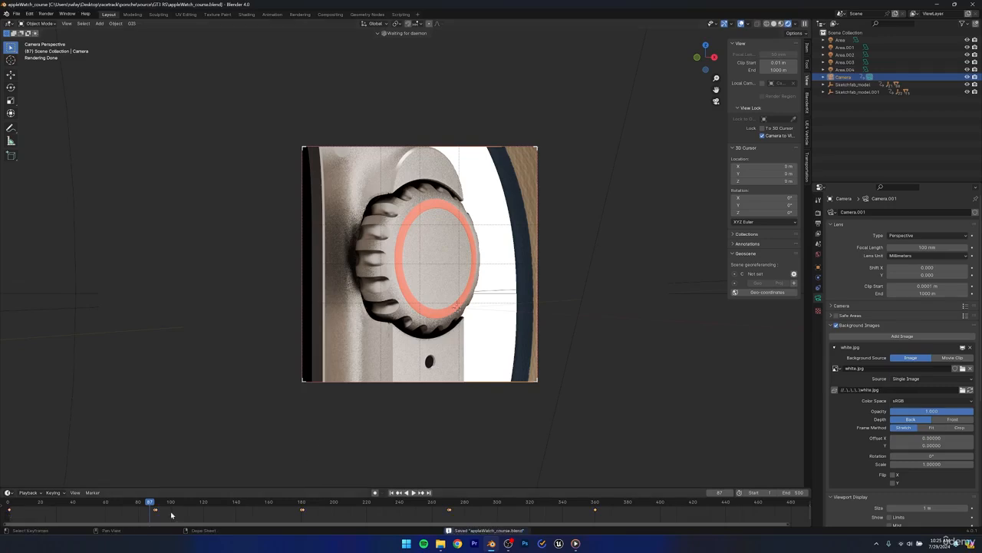
drag(162, 504, 139, 505)
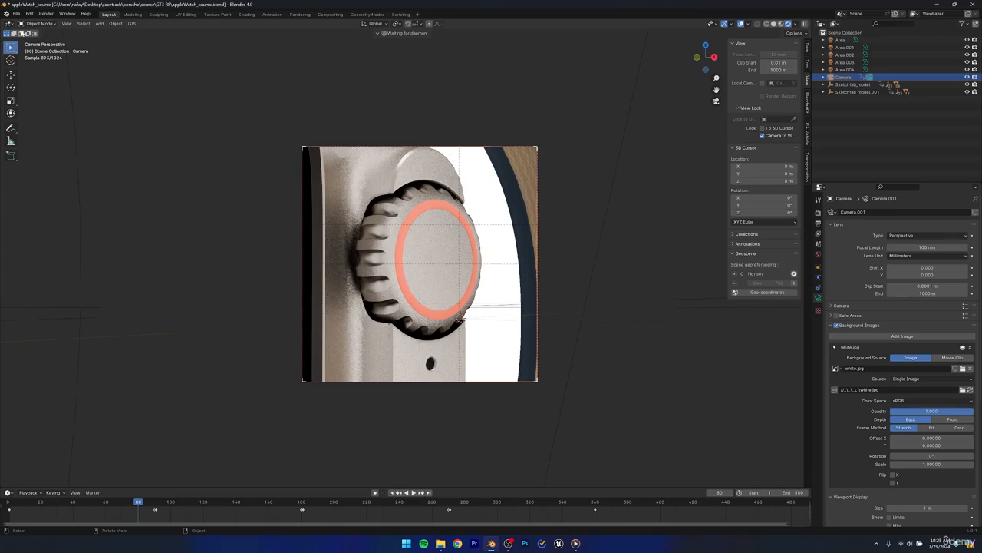
- Check the default keyframe interpolation in the animation preferences, close them, and save the file
click(30, 14)
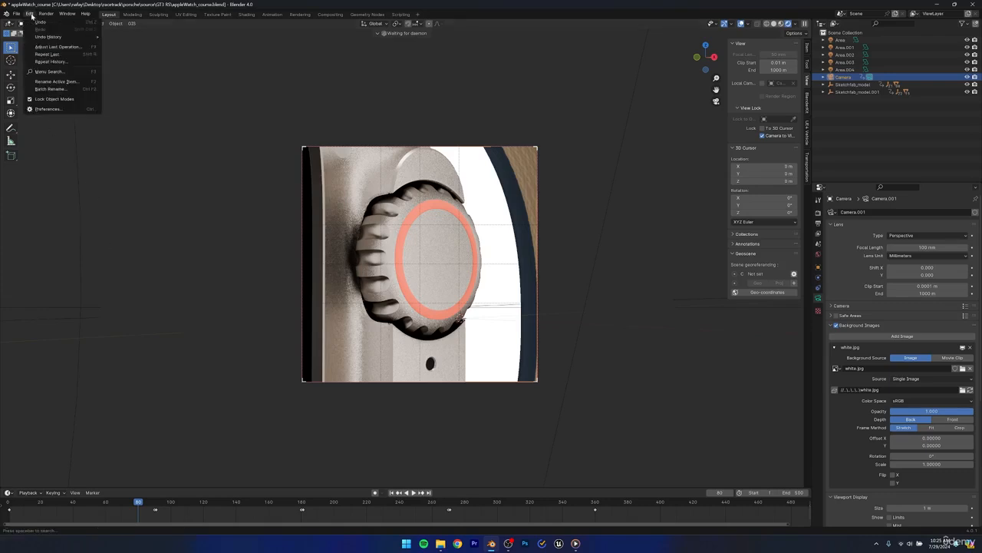
click(47, 110)
click(27, 67)
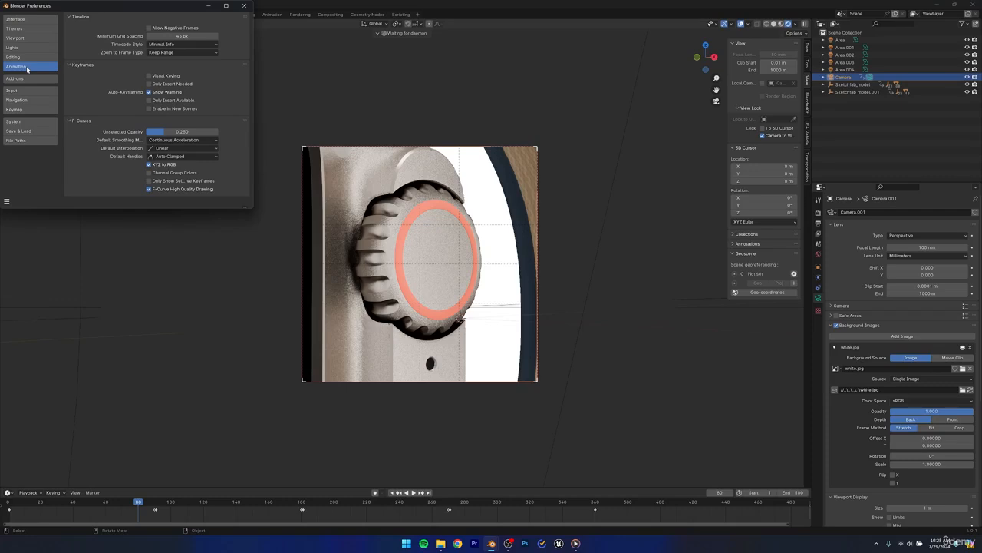
click(164, 148)
click(243, 7)
key(ctrl+s)
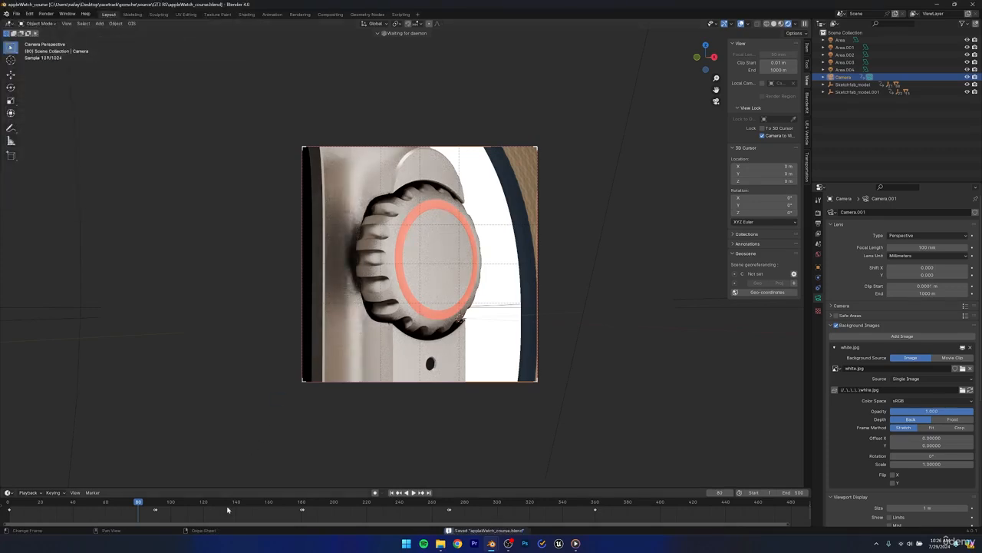
- Play the animation through to frame 361, and examine the final front-facing watch shot in the reference video in Media Player
key(space)
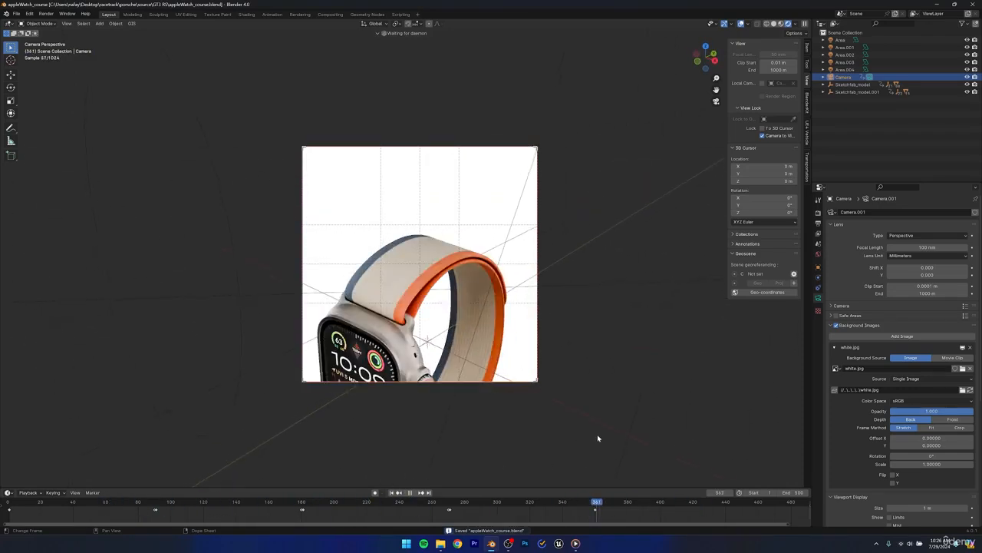
key(Escape)
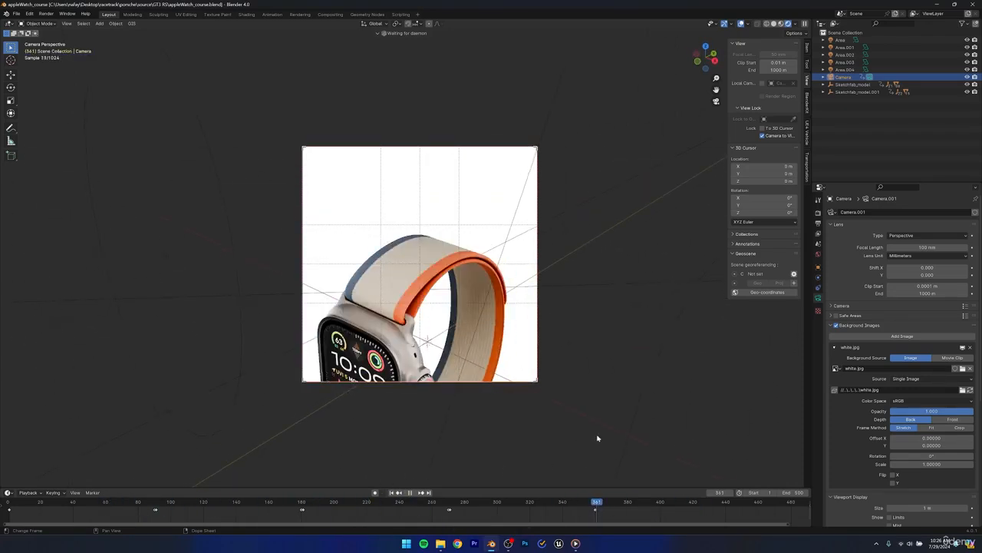
click(576, 543)
drag(510, 496, 801, 481)
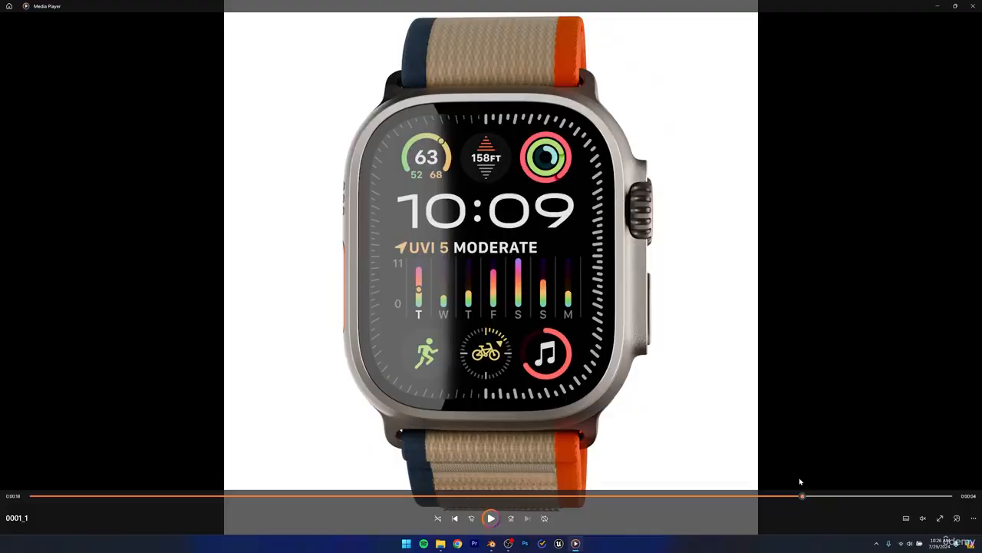
key(alt+Tab)
- At frame 361, orbit the camera to frame the whole watch at a three-quarter angle and keyframe the camera
middle_drag(448, 313, 428, 258)
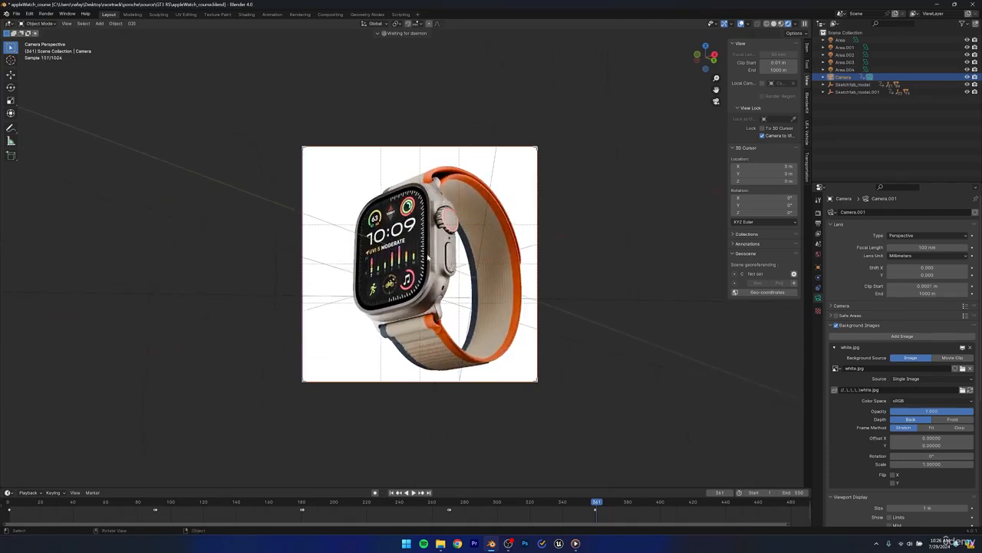
right_click(428, 258)
key(Escape)
- At frame 450, orbit the camera to face the watch head-on, keyframe its location, rotation and scale, preview the move, and save
drag(424, 526, 592, 489)
key(space)
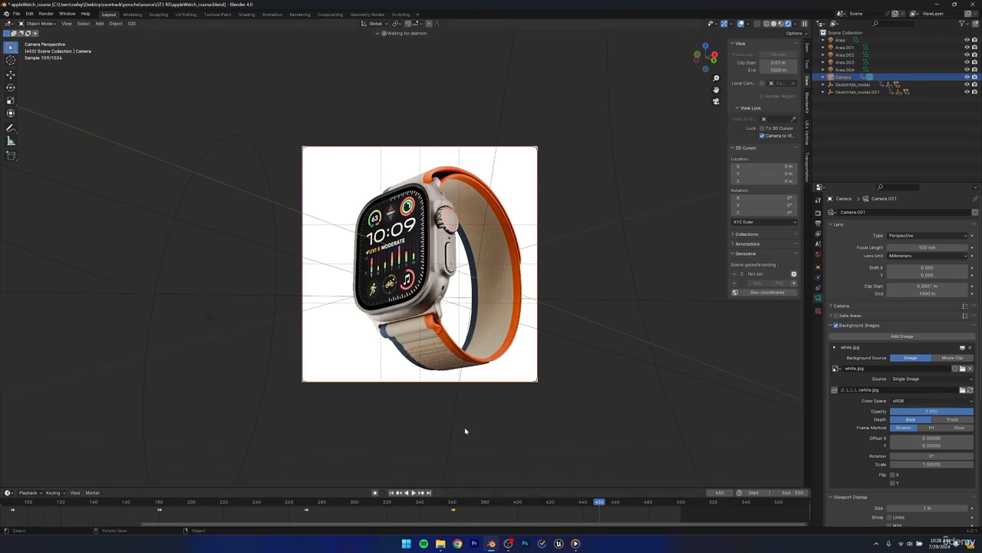
middle_drag(421, 259, 459, 277)
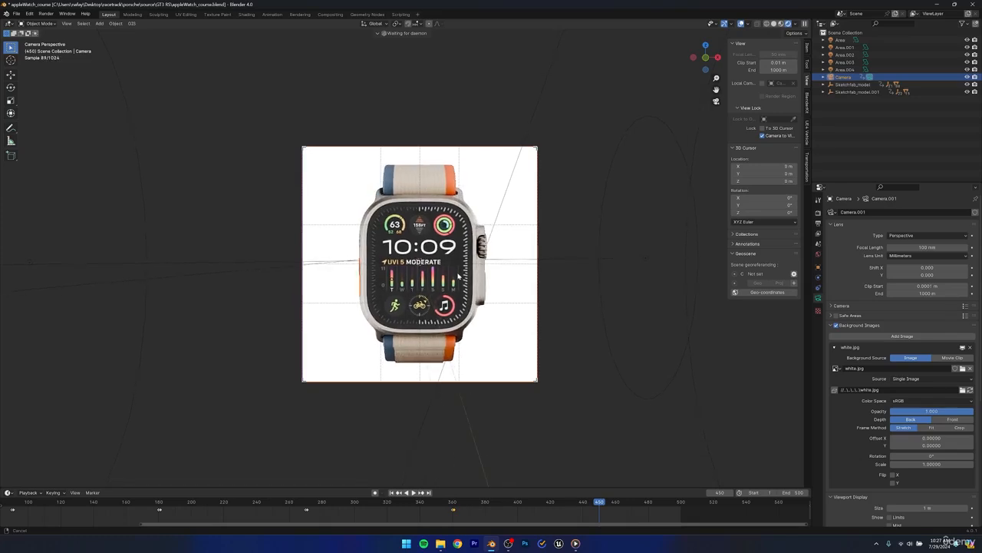
key(i)
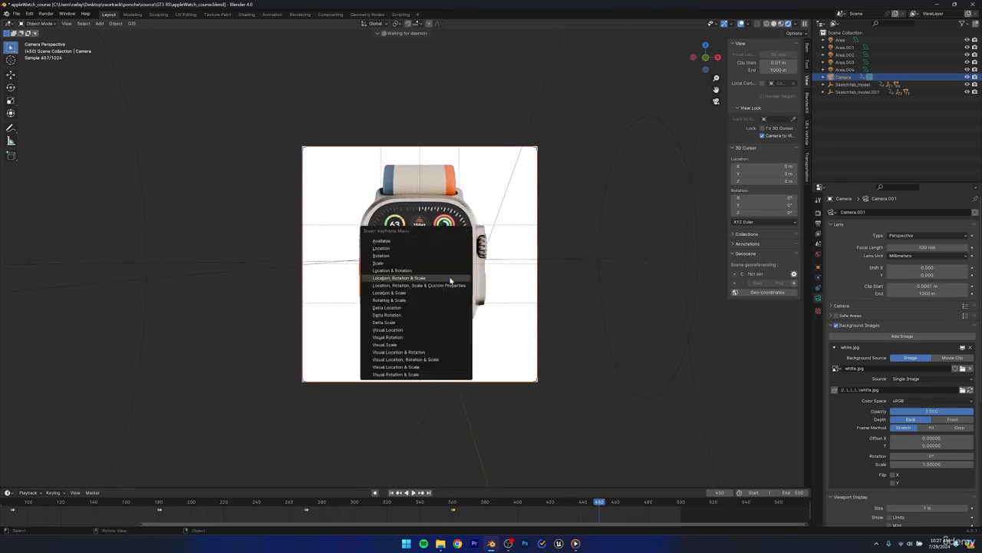
click(453, 281)
drag(602, 504, 454, 485)
key(space)
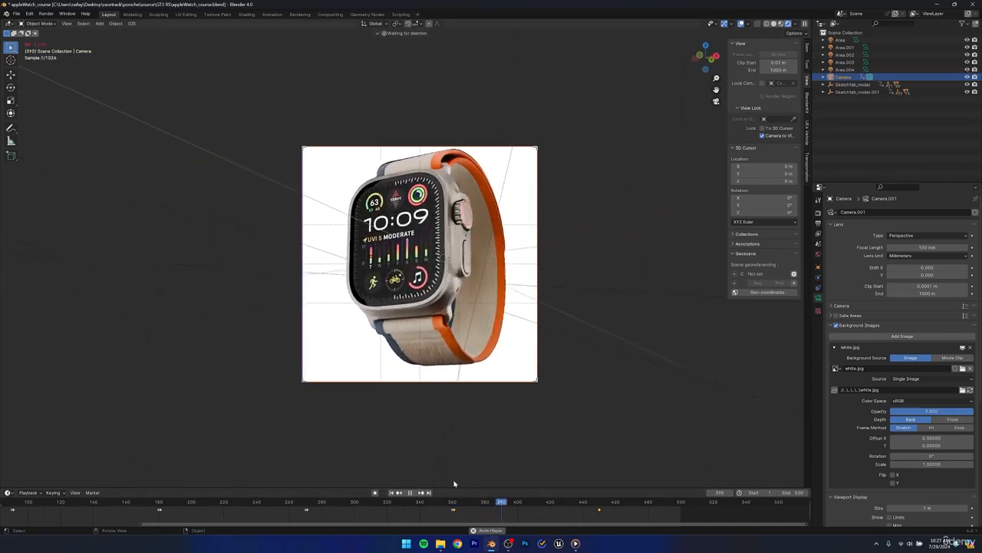
key(ctrl+s)
key(space)
- Move the camera's frame 450 keyframe to about frame 480 and play back the slower move
click(600, 511)
key(g)
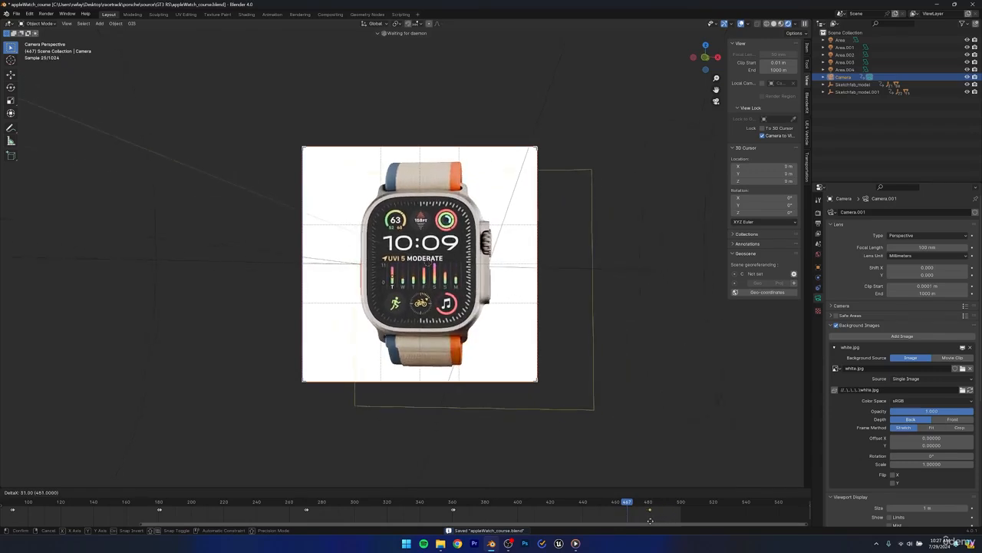
click(649, 521)
click(521, 503)
key(space)
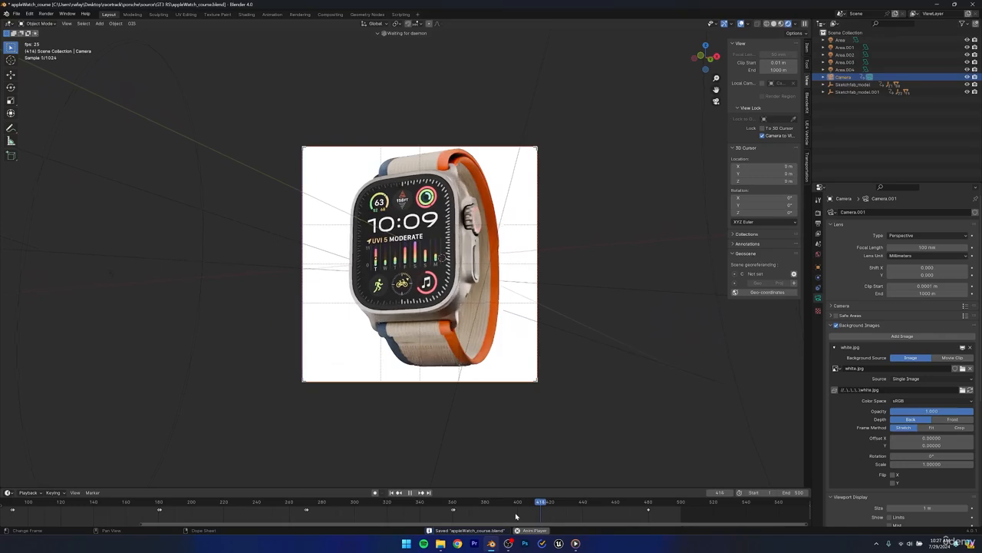
key(space)
drag(530, 507, 515, 506)
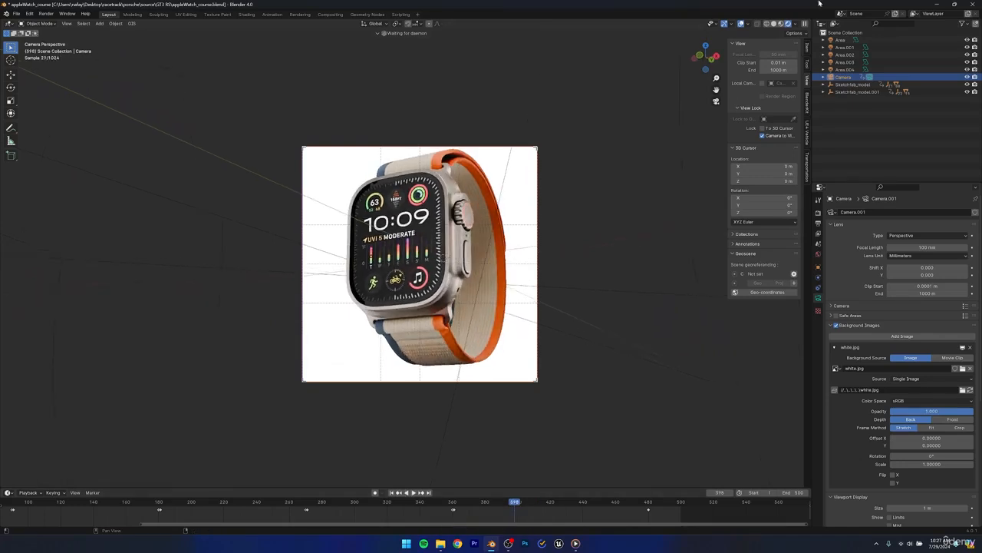
- Switch the viewport to solid shading, play the final camera move through to frame 485, and save the file
click(777, 24)
key(space)
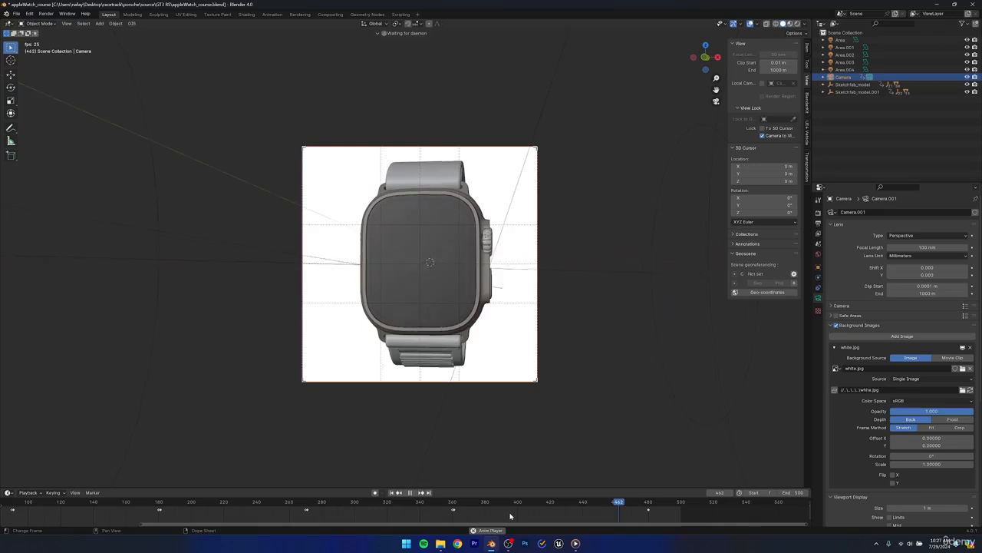
key(space)
key(ctrl+s)
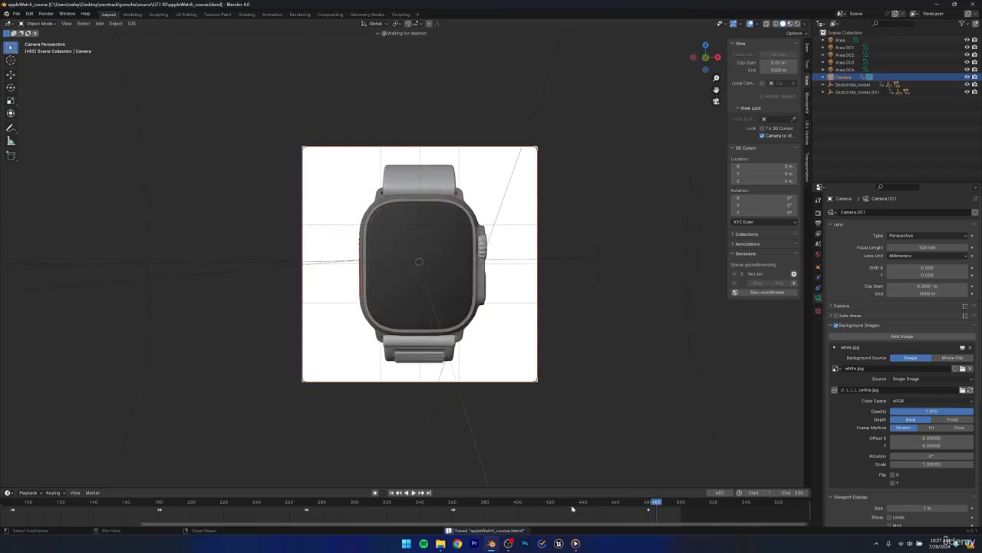
- Set the animation's end frame to 600 and replay the end of the front-facing shot
click(780, 494)
text(600)
key(Return)
key(space)
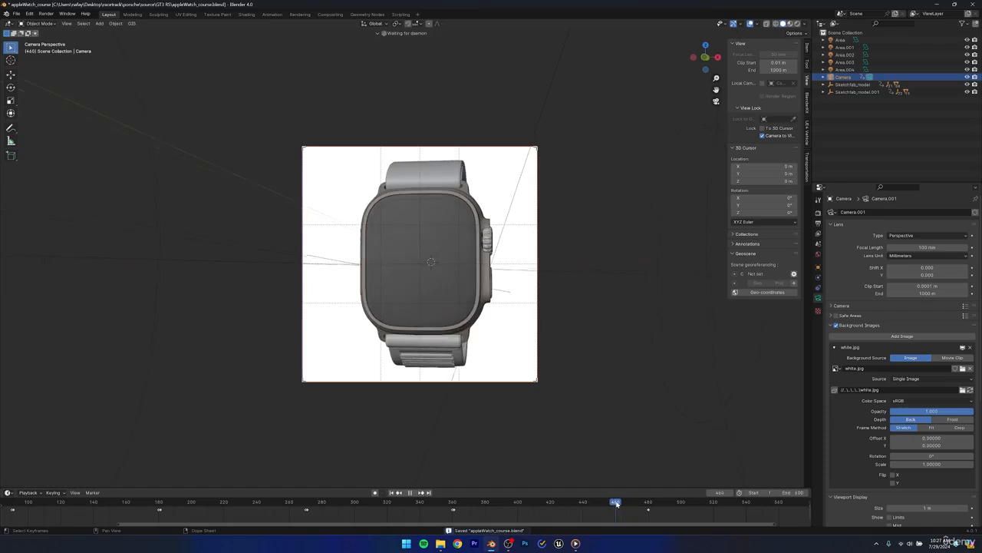
drag(657, 501, 594, 500)
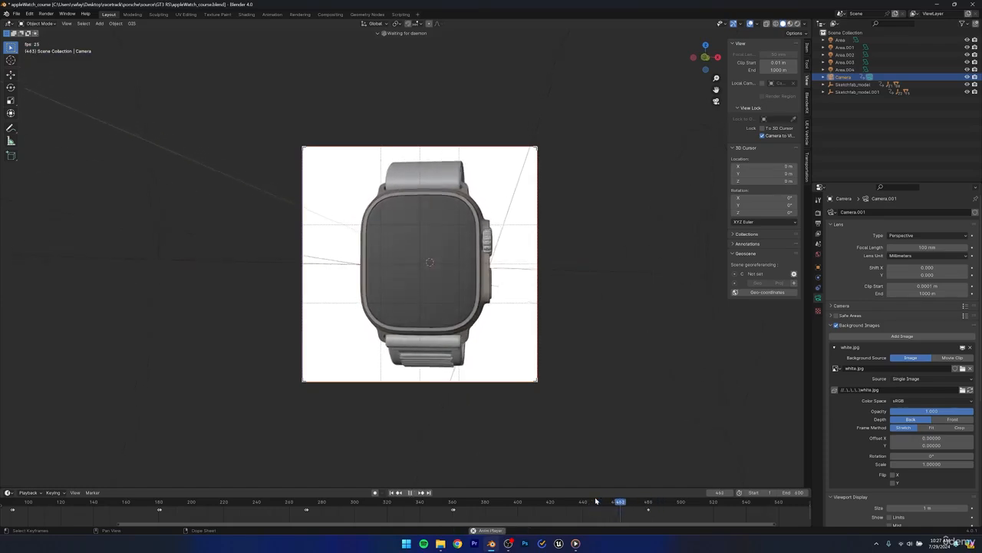
- At frame 560, pull the camera straight back so the front-facing watch appears smaller, and keyframe the camera
key(space)
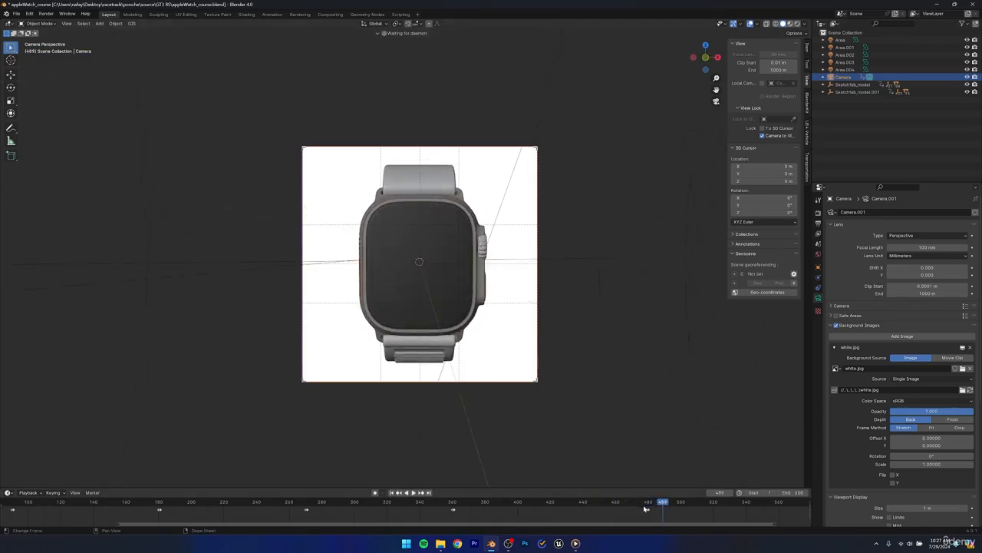
scroll(645, 508, down, 2)
drag(597, 506, 677, 500)
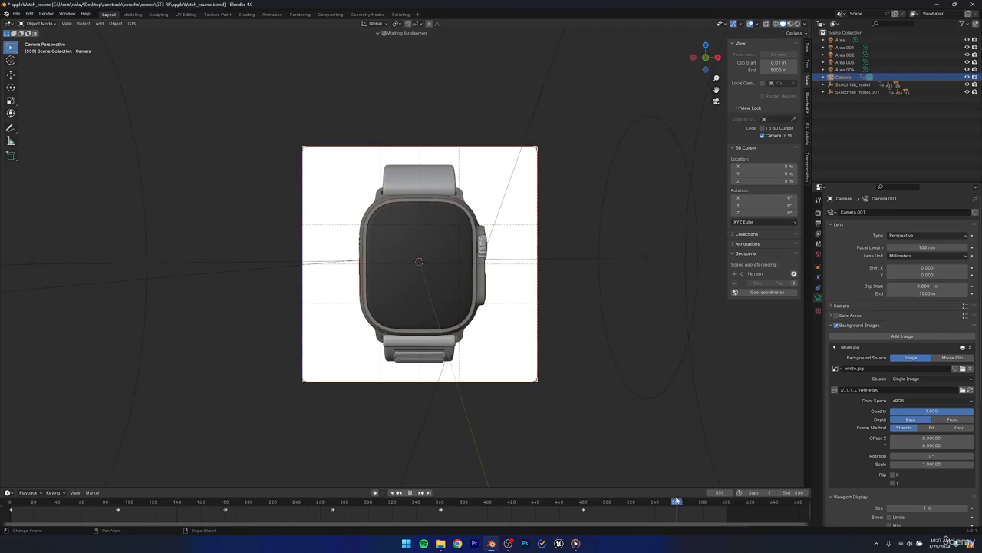
right_click(412, 270)
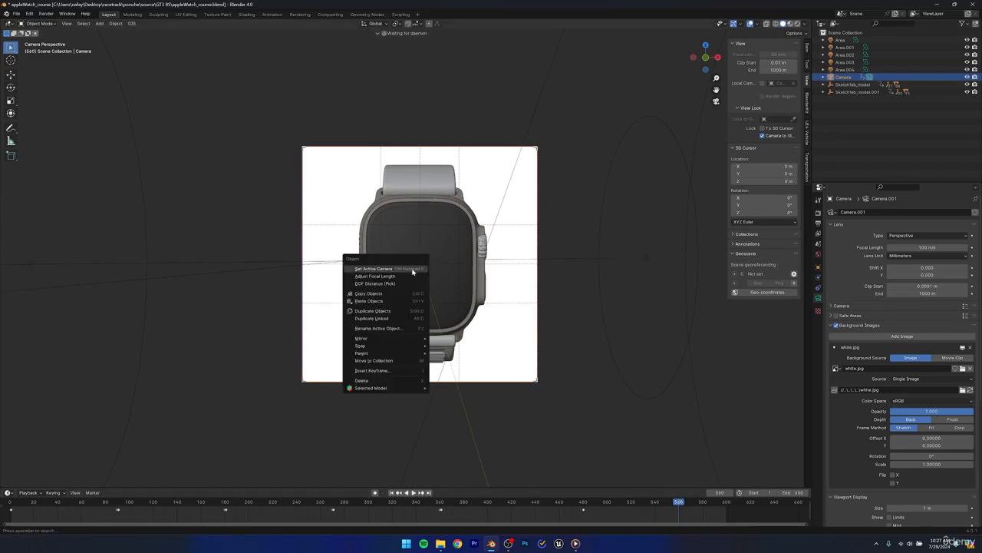
scroll(454, 295, down, 1)
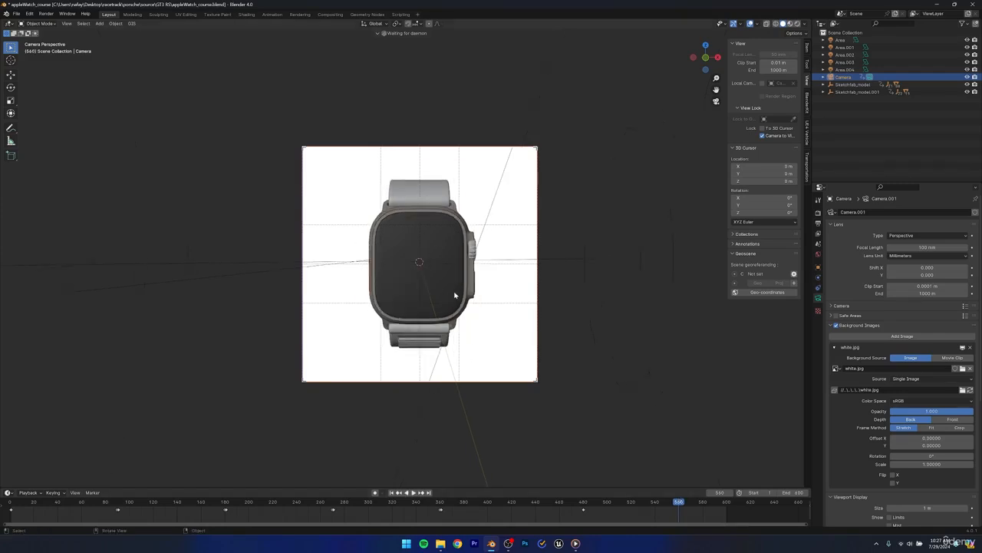
right_click(454, 295)
key(Escape)
- Set the interpolation of the camera keyframe at frame 480 to Bezier and play back the transition
right_click(584, 511)
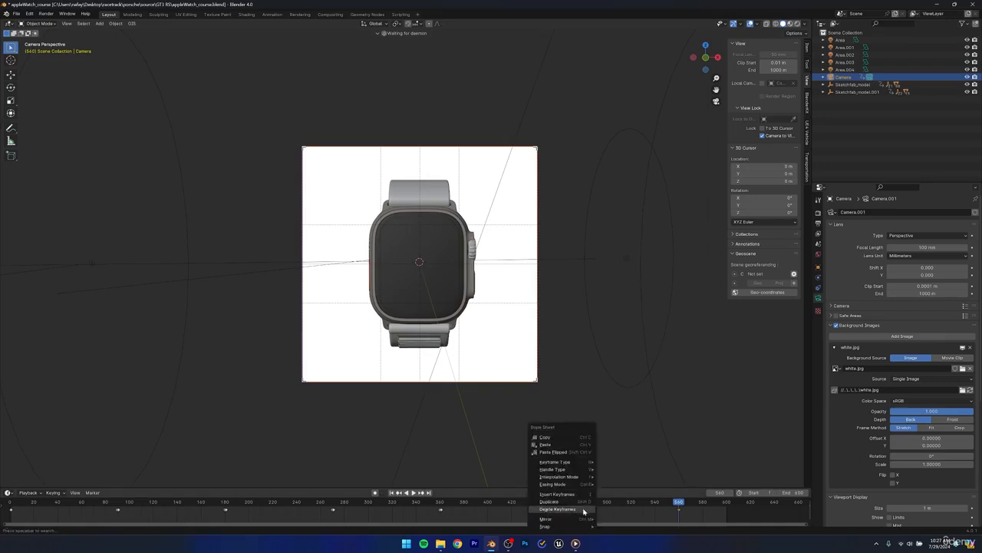
mouse_move(570, 477)
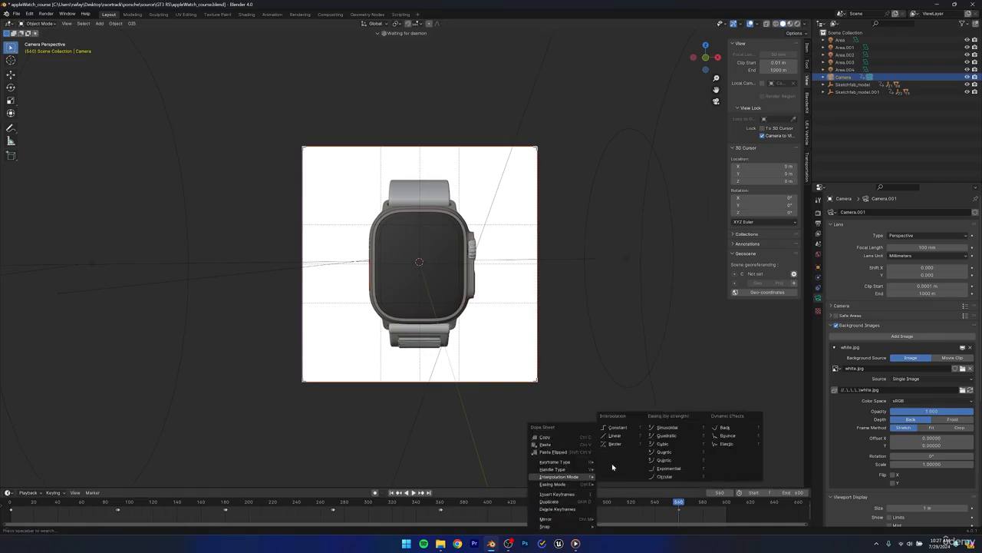
click(612, 444)
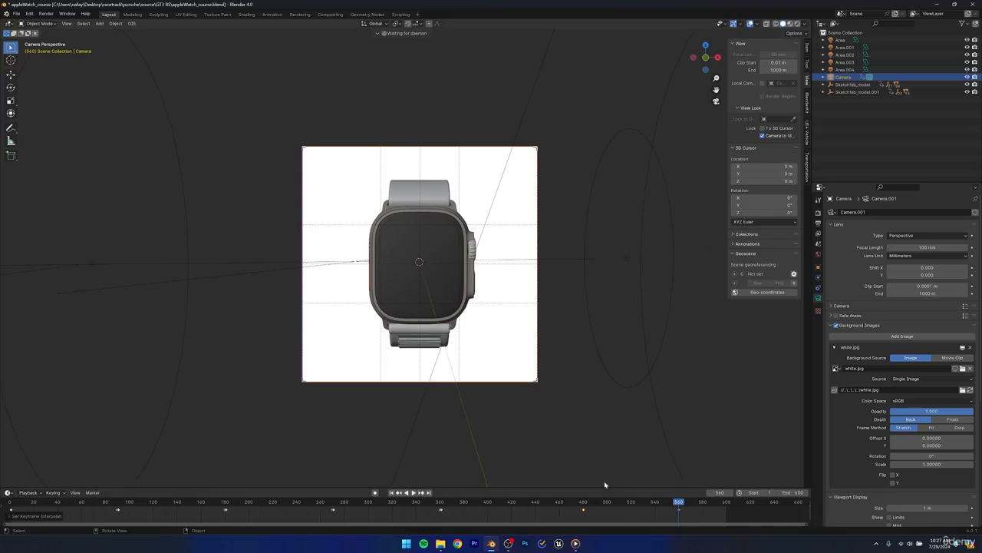
mouse_move(557, 503)
mouse_down()
mouse_move(588, 502)
mouse_move(556, 489)
mouse_up()
key(space)
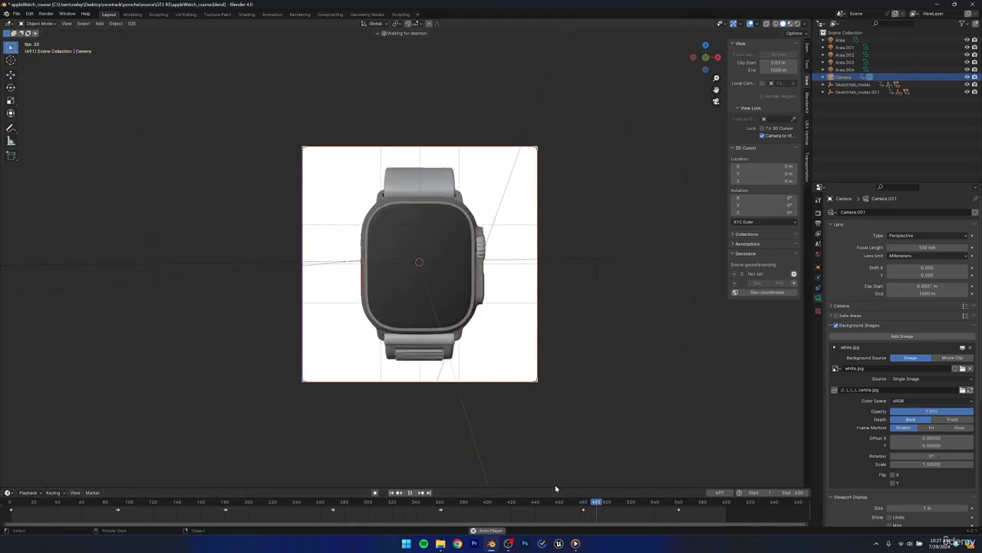
- Set the easing mode of the frame 480 keyframe to Ease In and Out and replay the move from about frame 439
right_click(584, 512)
mouse_move(580, 485)
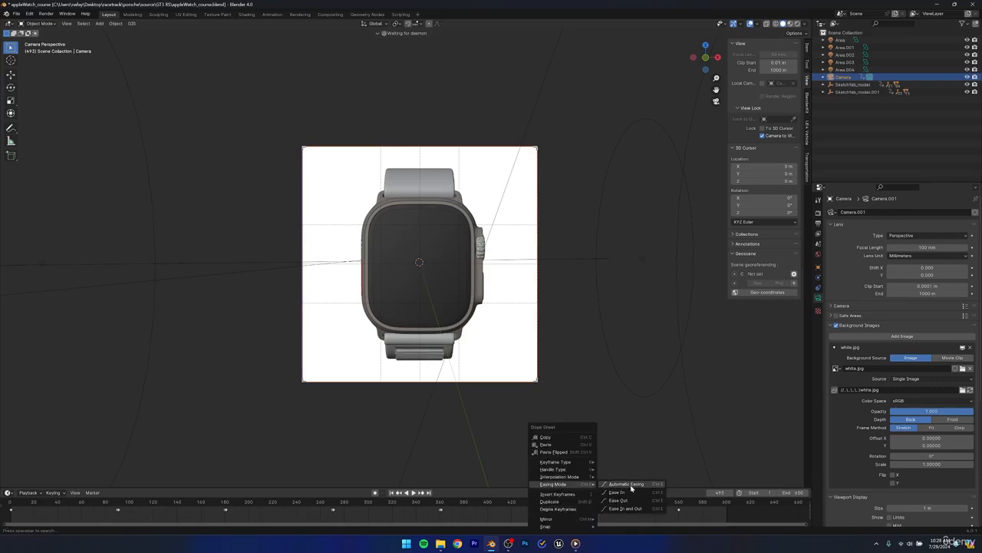
click(621, 509)
drag(601, 504, 535, 506)
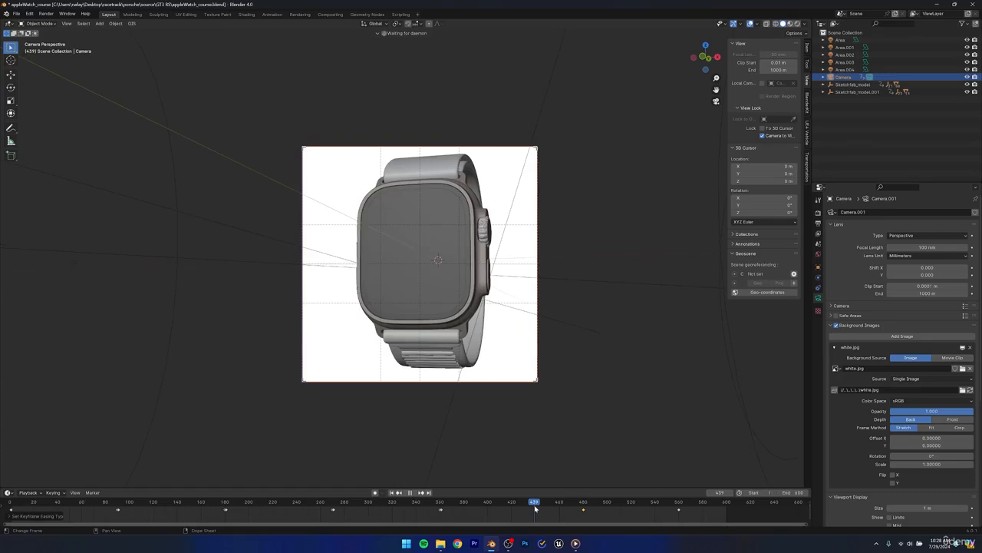
key(space)
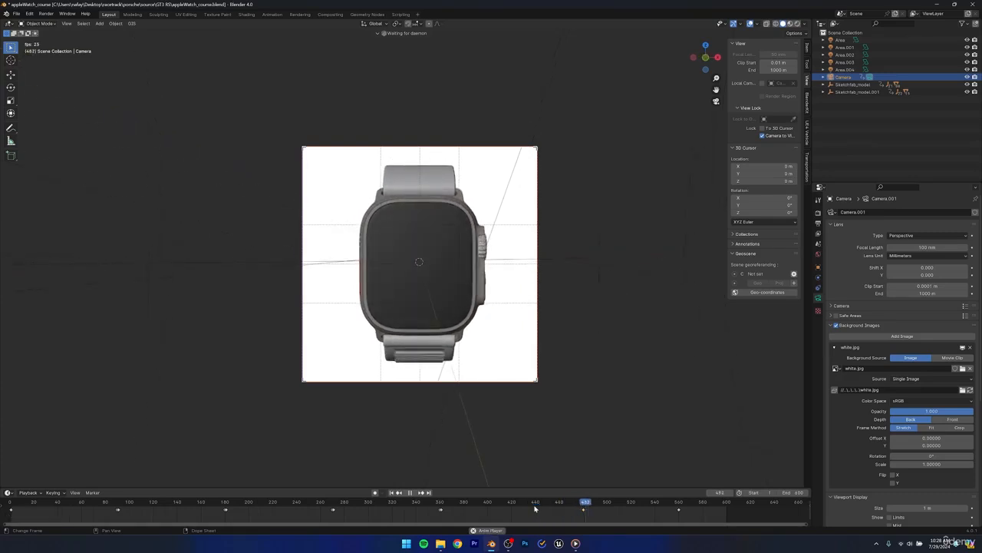
key(space)
click(530, 504)
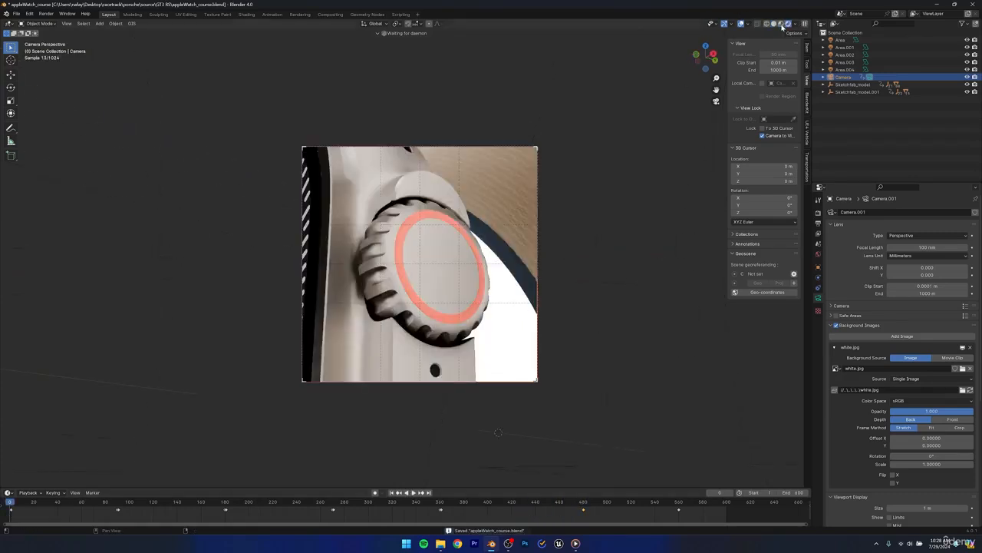
- Switch the viewport to material preview, play the whole camera animation through to the final front view, and save the file
click(783, 25)
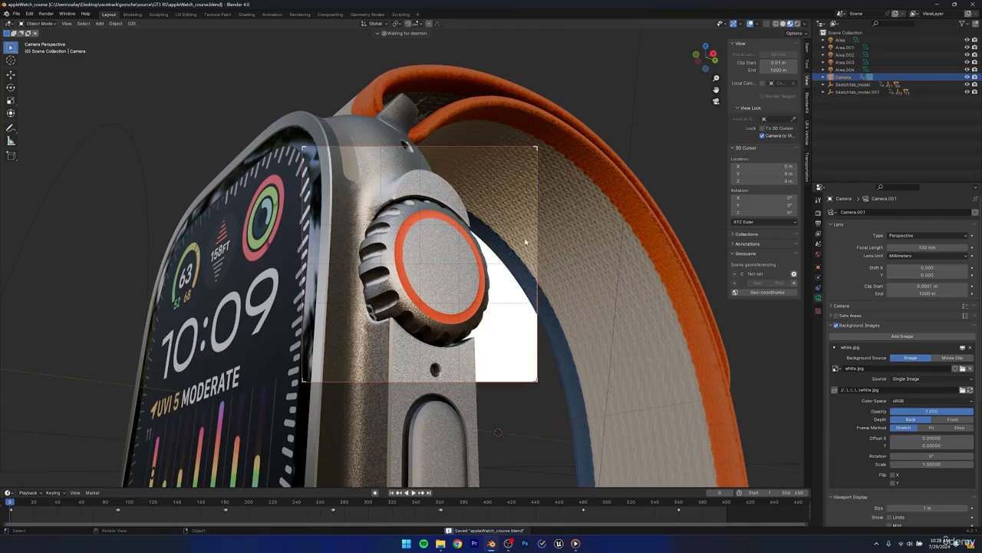
key(space)
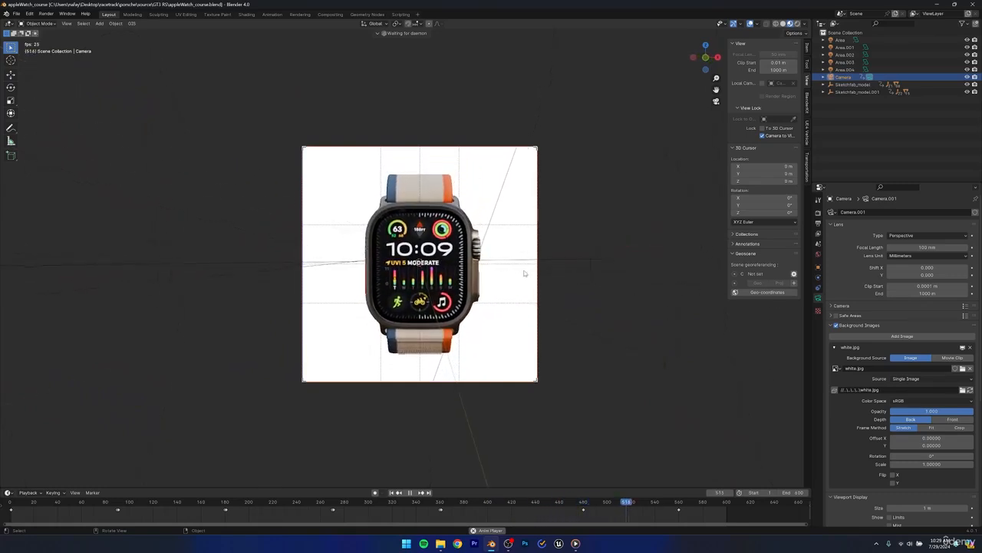
key(space)
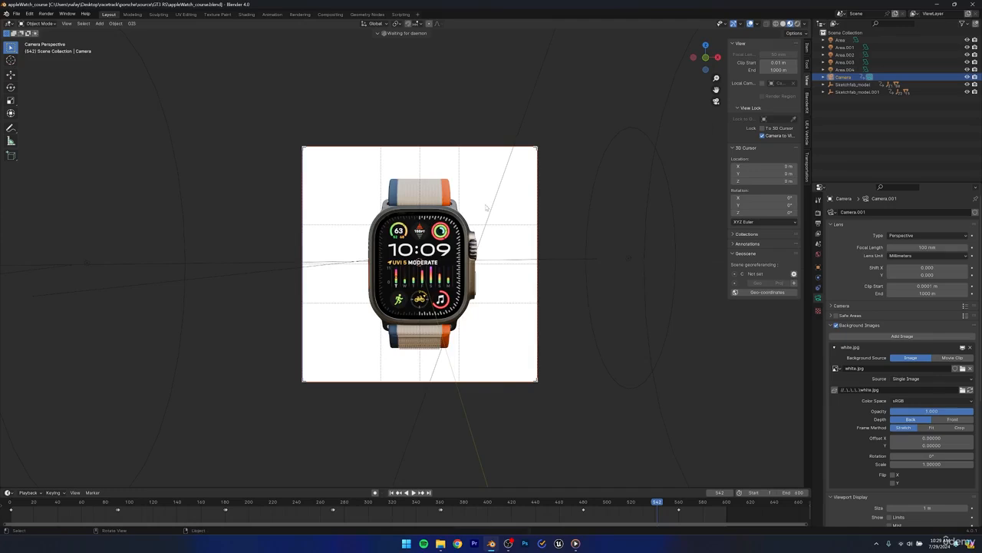
key(ctrl+s)
key(ctrl+s)
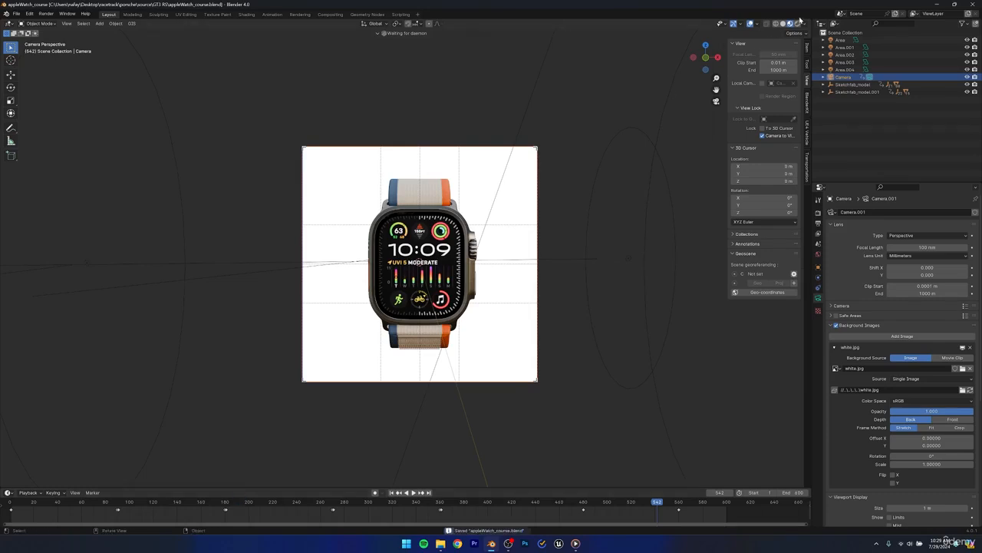
- Switch to rendered shading, try the Very High Contrast look in color management, and inspect the watch at about frame 318
click(798, 24)
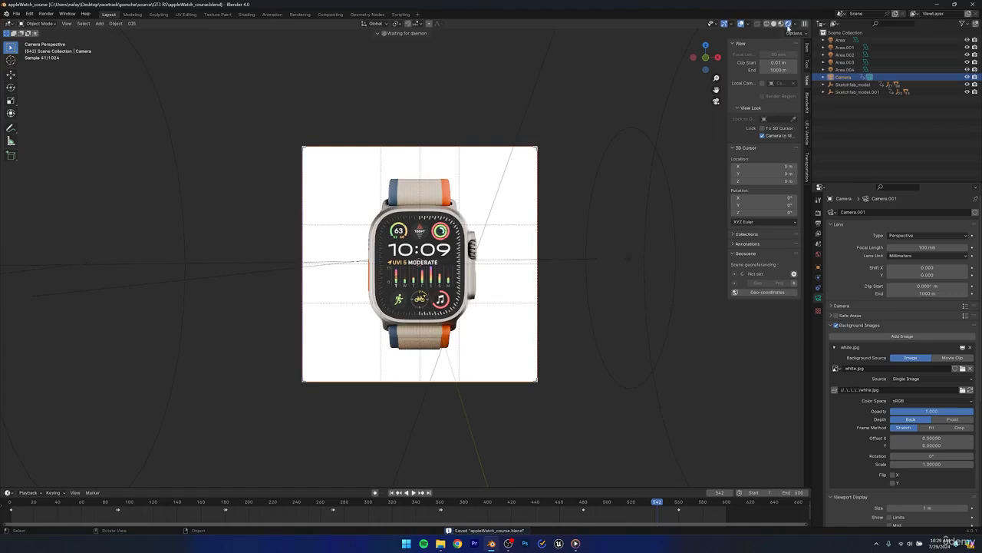
drag(520, 503, 477, 489)
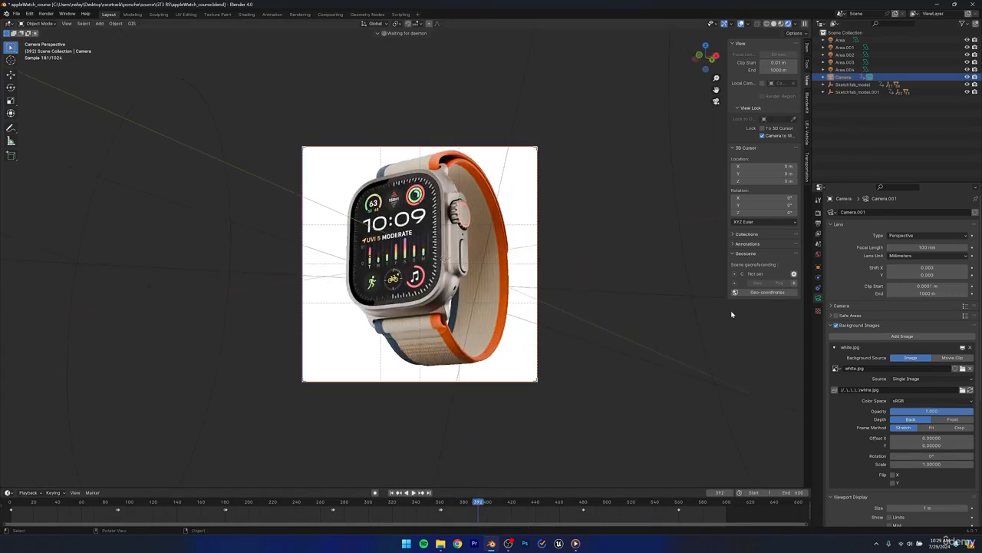
click(819, 213)
scroll(871, 461, down, 2)
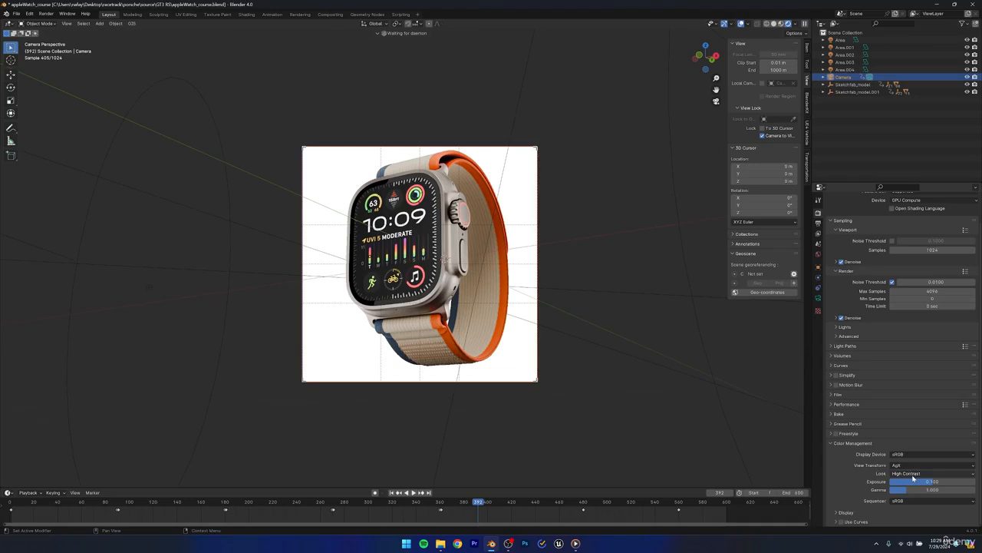
click(913, 474)
click(905, 418)
drag(361, 503, 407, 426)
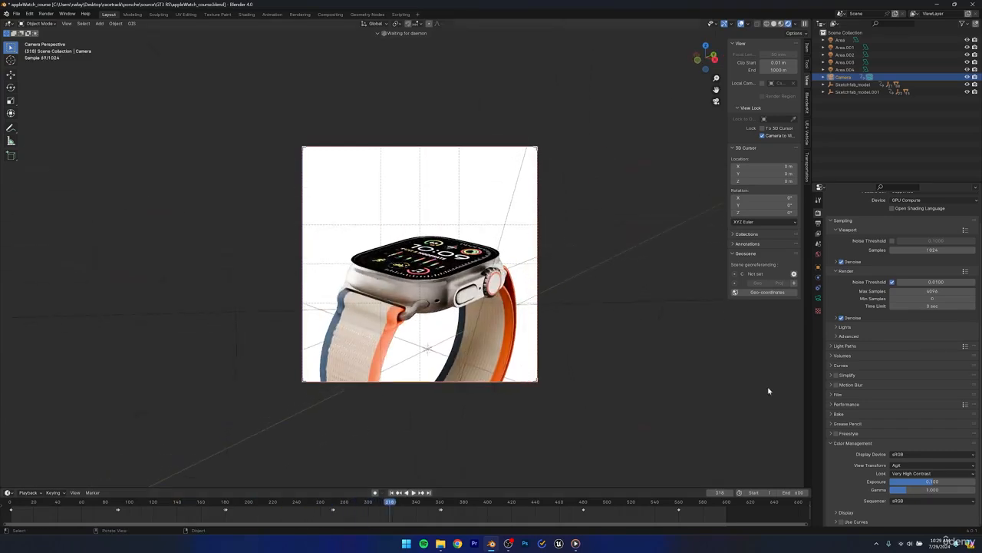
- Set the color management look to High Contrast and check the rendered shots through to about frame 544
click(932, 473)
click(905, 426)
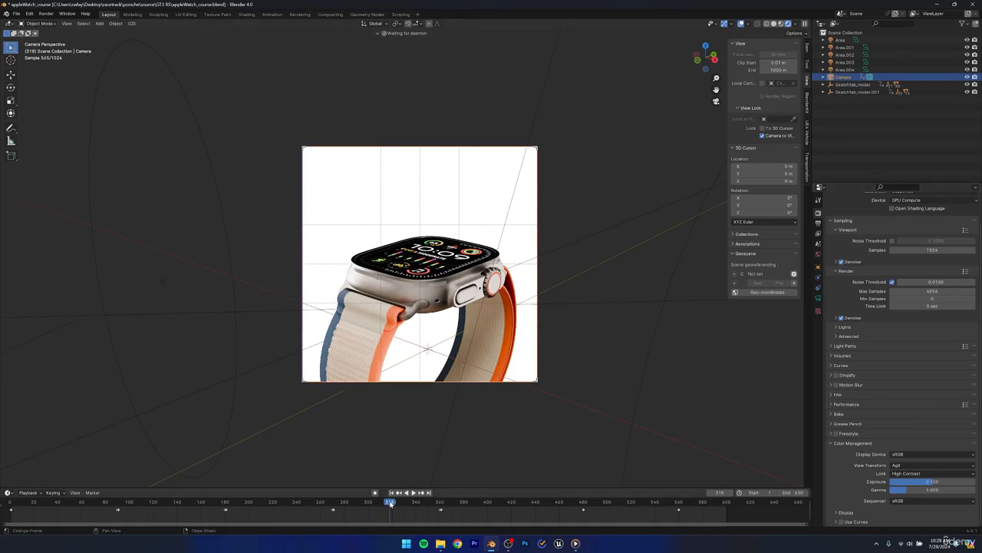
drag(390, 502, 441, 499)
drag(451, 495, 660, 471)
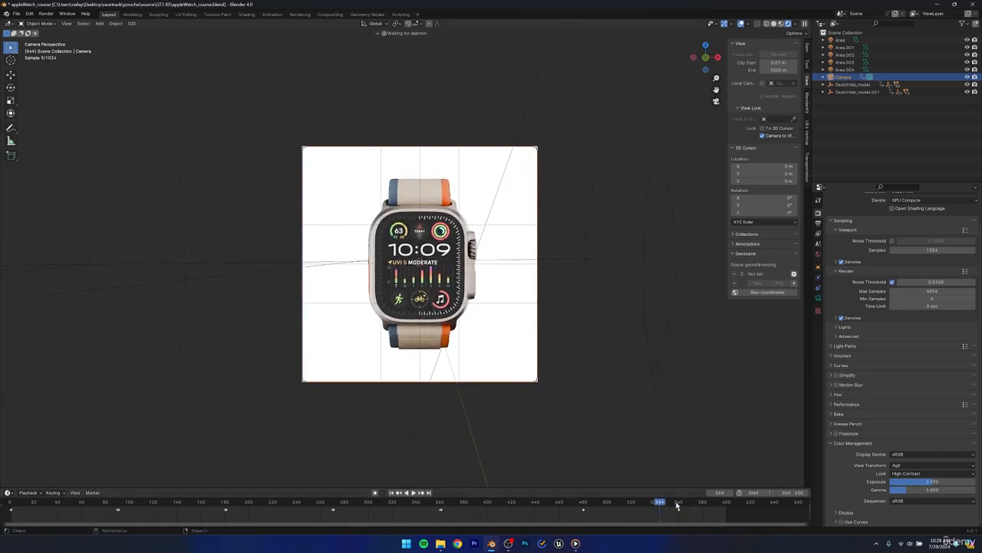
- Set the animation's end frame to 560, save the file, and scrub the rendered shots to about frame 372
click(794, 492)
key(ctrl+s)
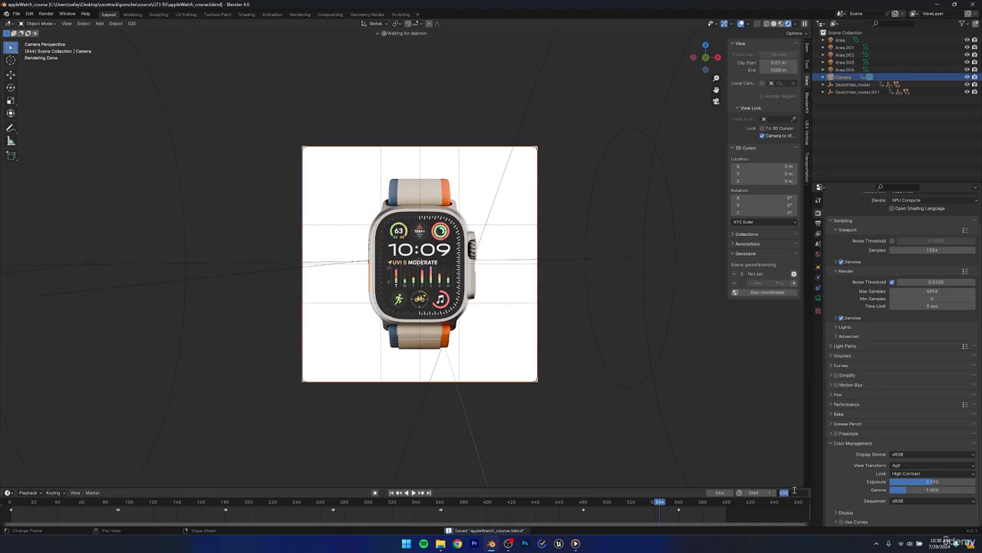
text(560)
key(Return)
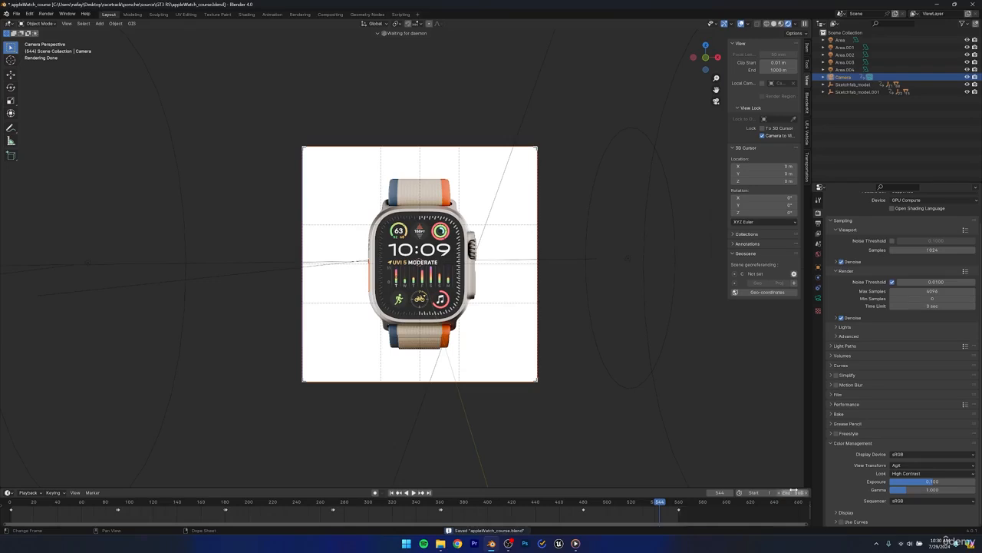
drag(53, 508, 454, 508)
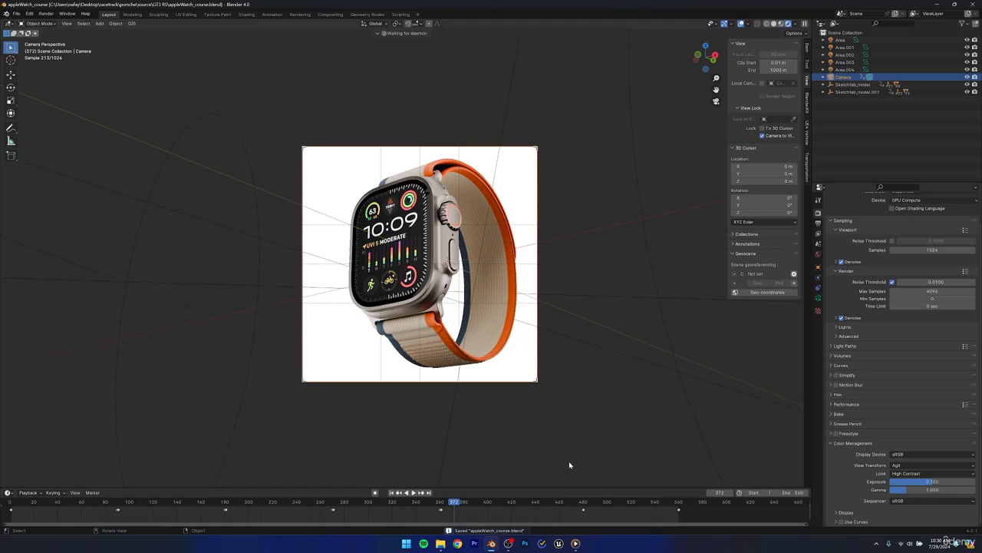
- Set the render output path to a new folder named anim inside the applewatch_course folder on the desktop
click(819, 224)
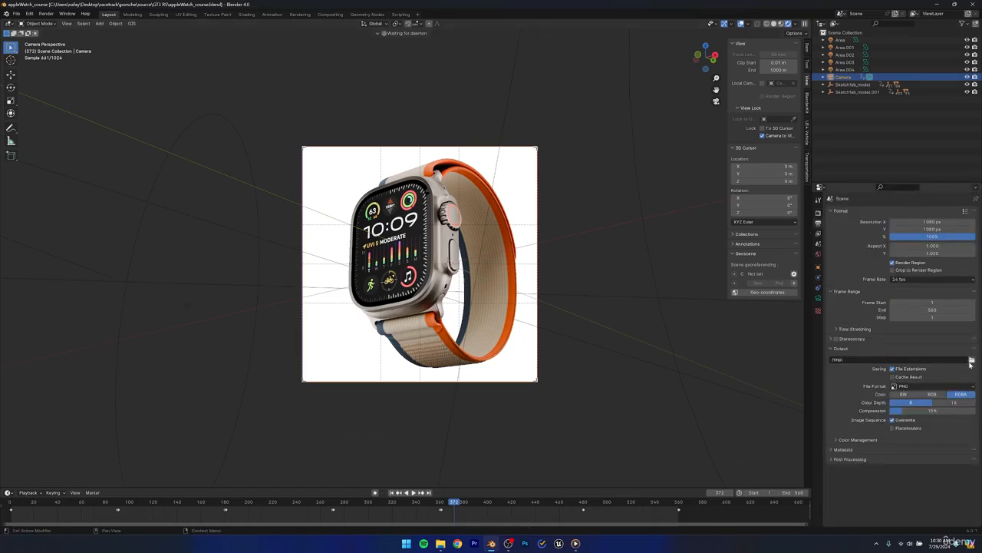
click(971, 361)
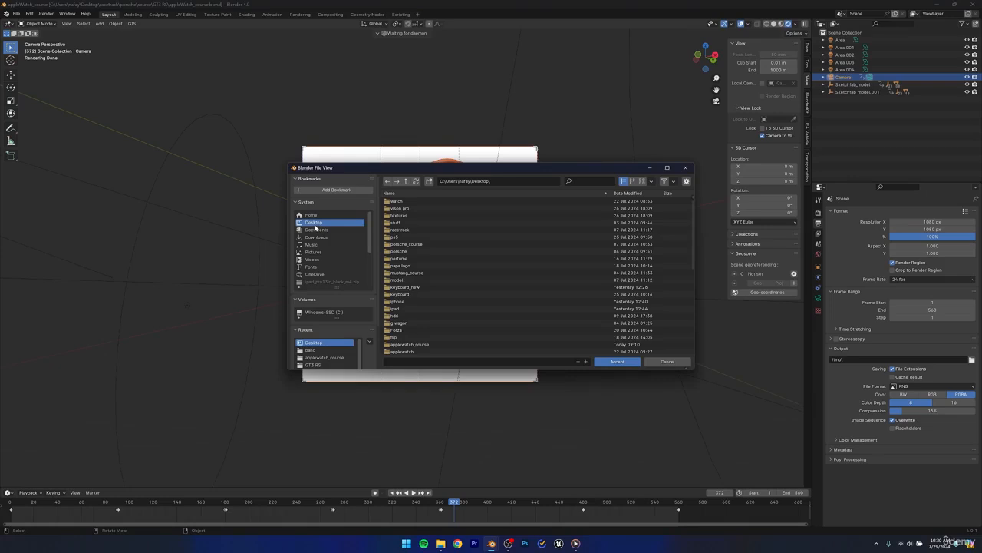
double_click(455, 344)
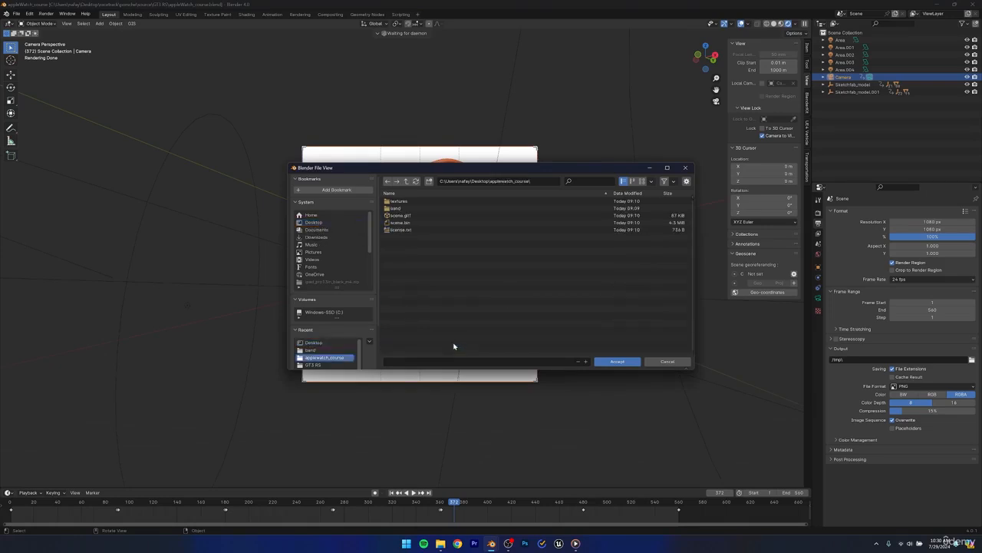
click(429, 182)
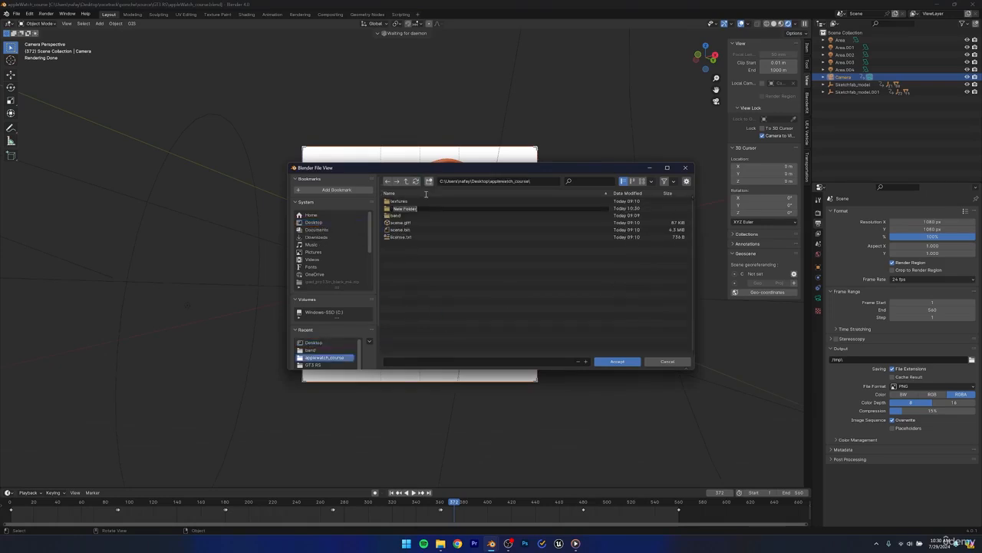
text(anim)
key(Return)
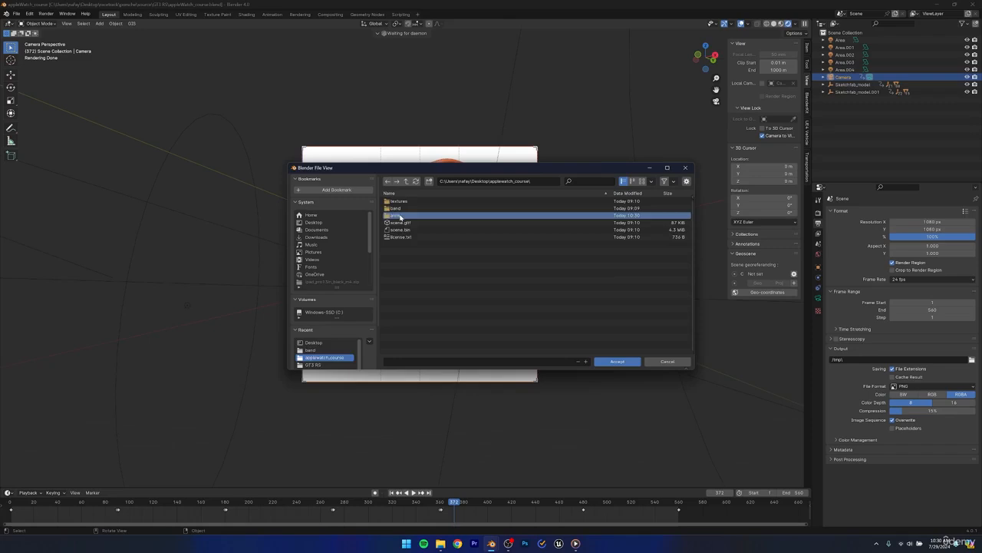
double_click(400, 217)
click(617, 361)
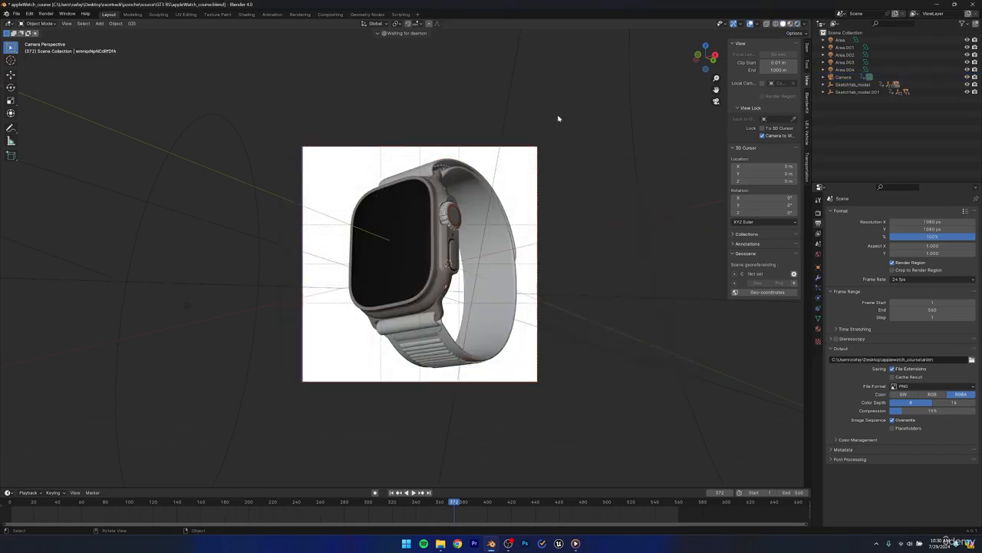
- Set the maximum render samples to 1024 in the Cycles sampling settings
click(818, 214)
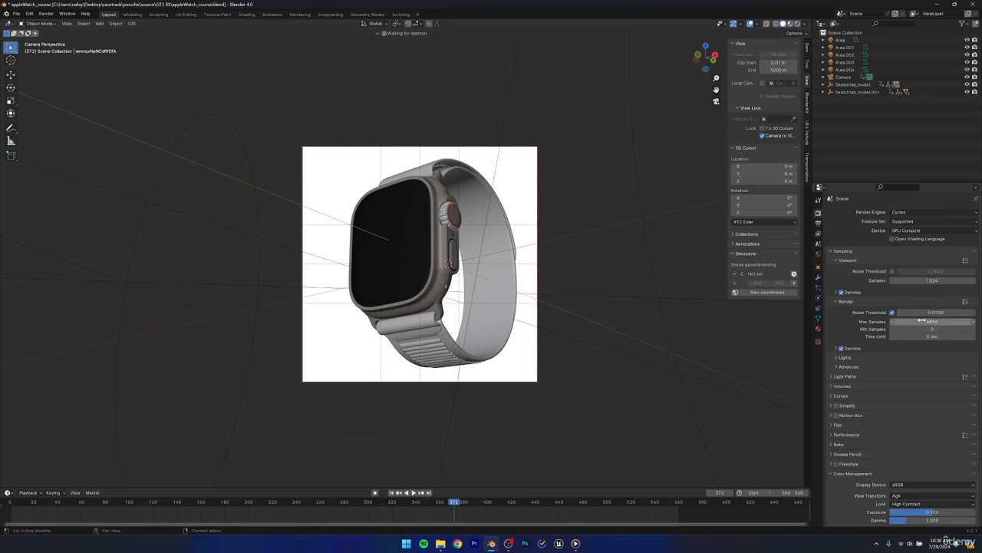
click(922, 321)
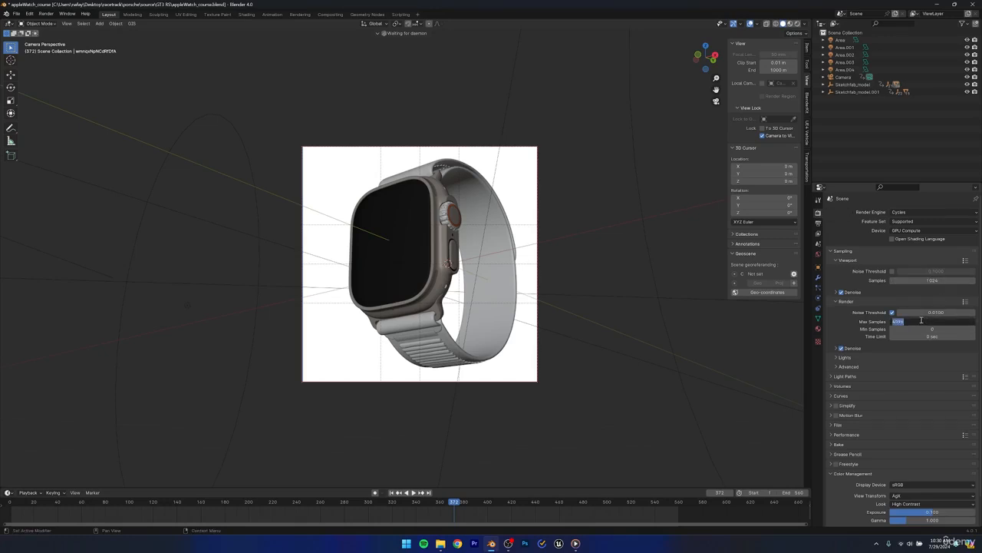
text(1024)
key(ctrl+a)
key(Return)
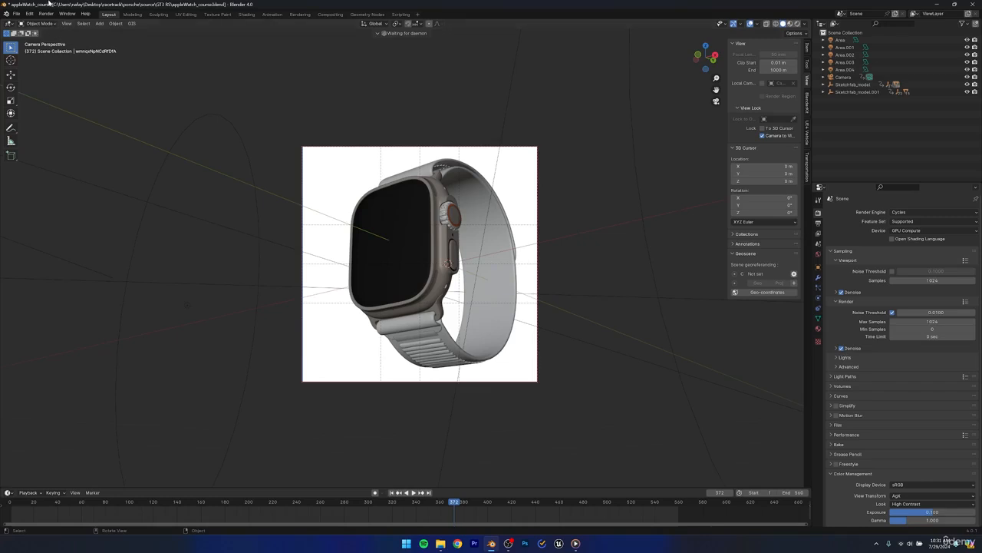
- Start rendering the full animation and move the render window toward the middle of the screen
click(46, 13)
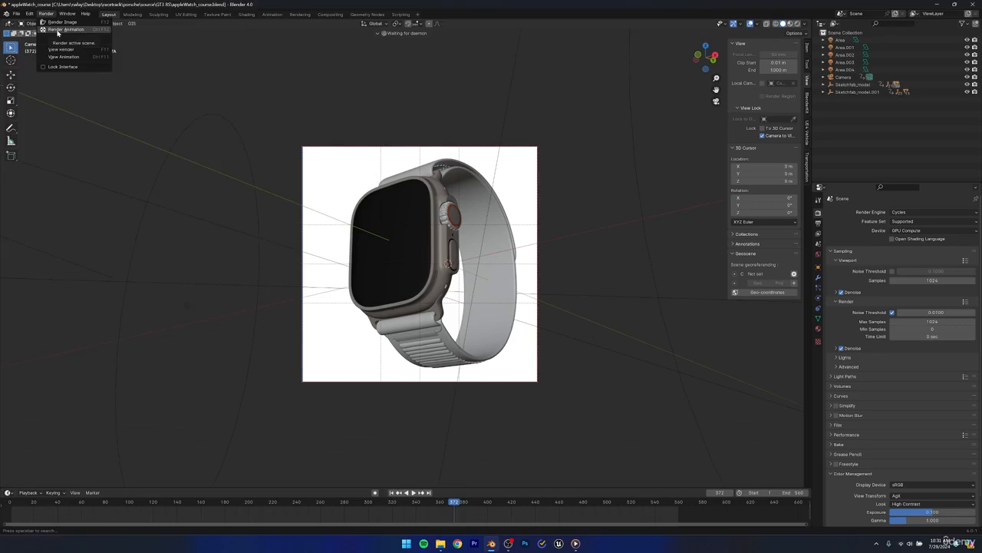
click(58, 31)
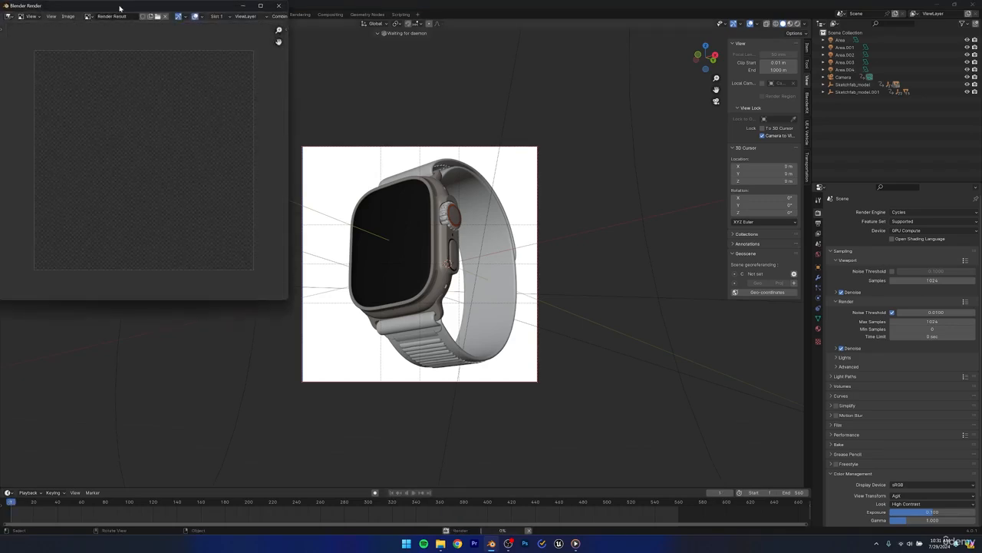
drag(120, 9, 401, 115)
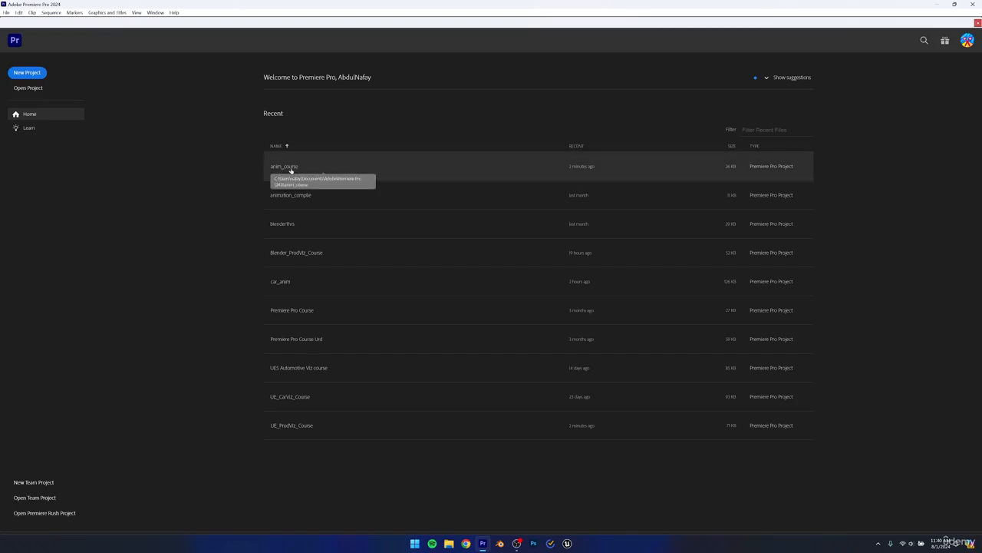
- In Premiere Pro, open the recent anim_course project and scrub its existing earbuds sequence past the end
click(291, 168)
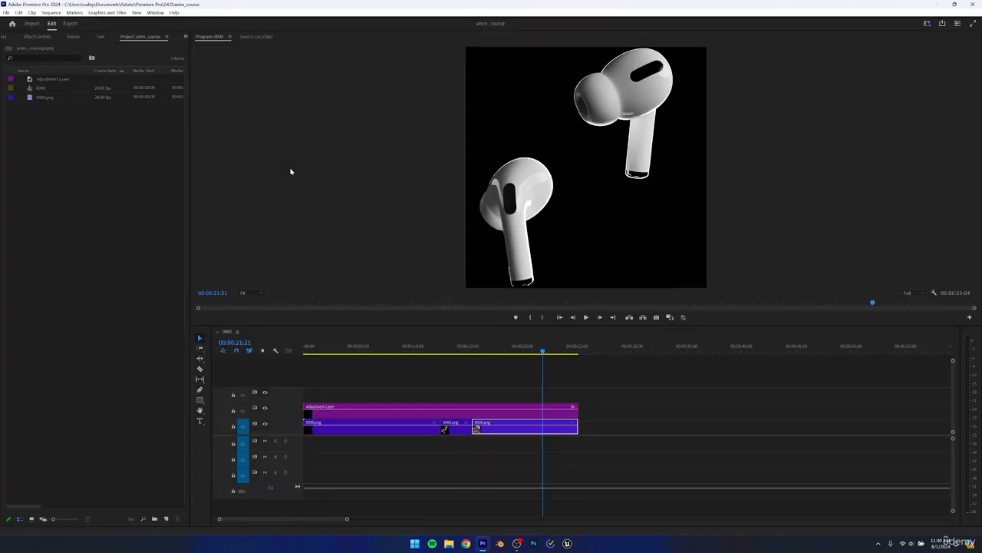
drag(545, 350, 470, 353)
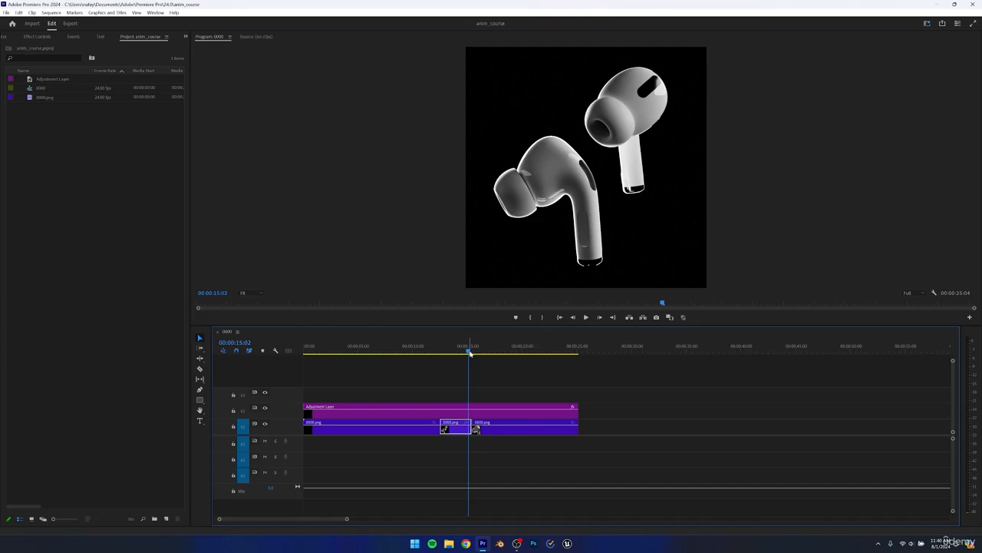
drag(469, 352, 599, 353)
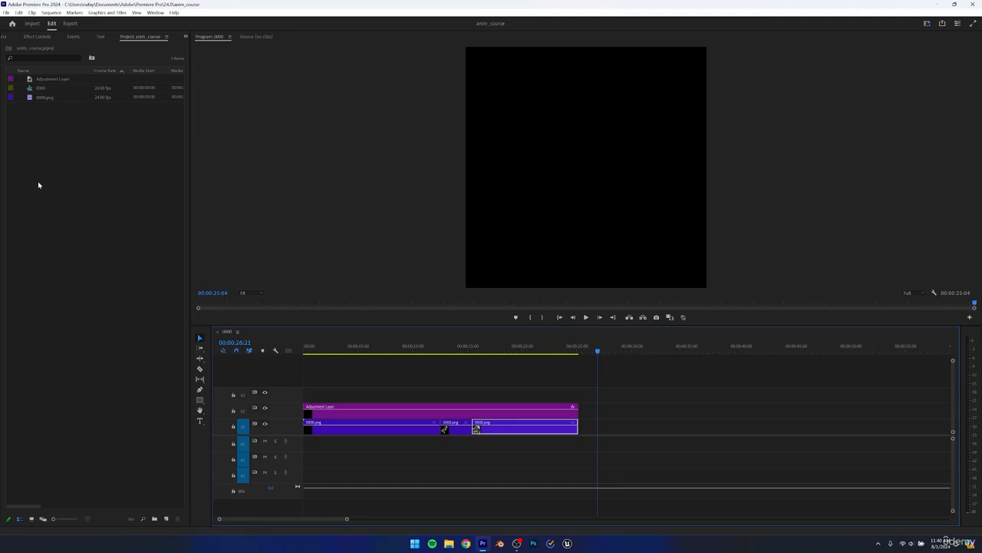
- Import the rendered watch frames as an image sequence starting at 0002 from the anim3 folder inside the desktop's applewatch folder
click(72, 162)
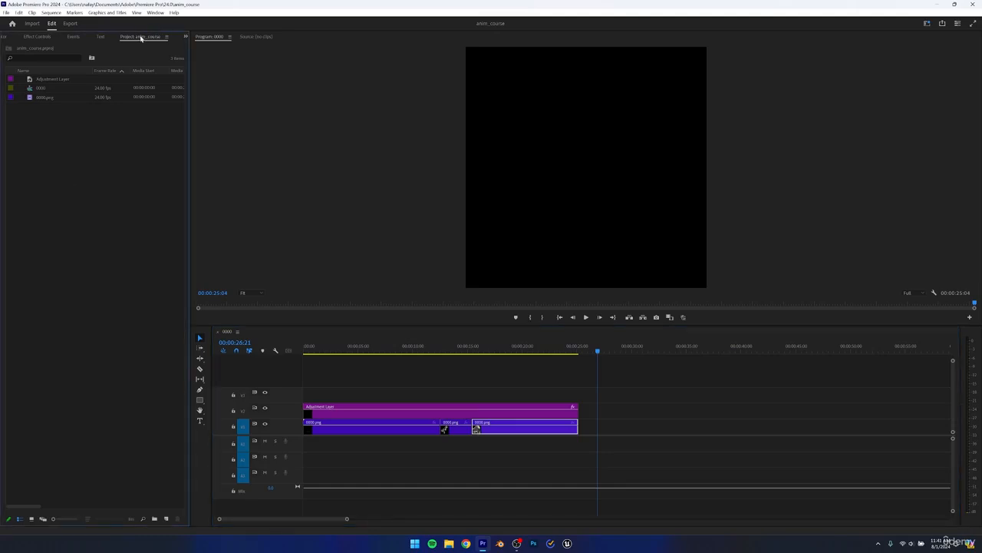
double_click(79, 199)
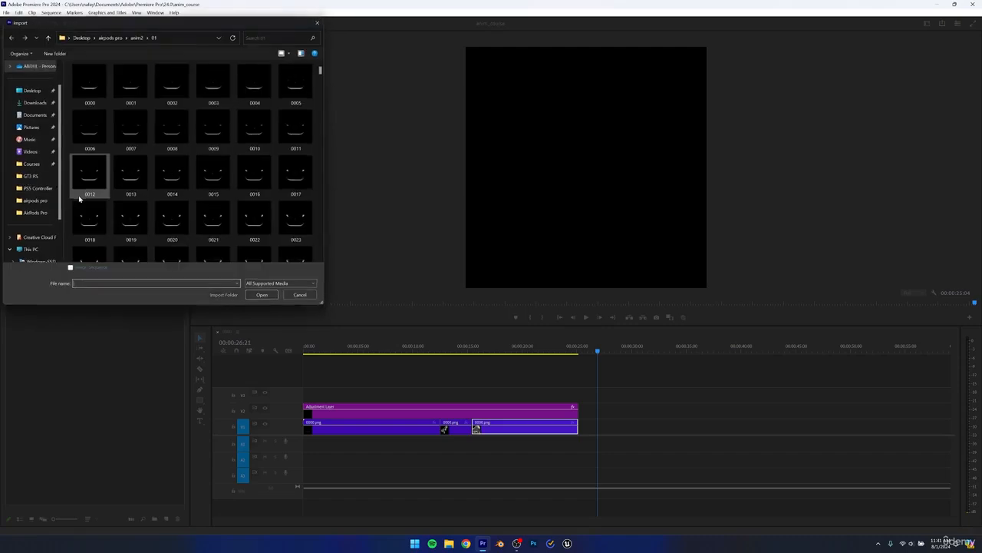
click(109, 38)
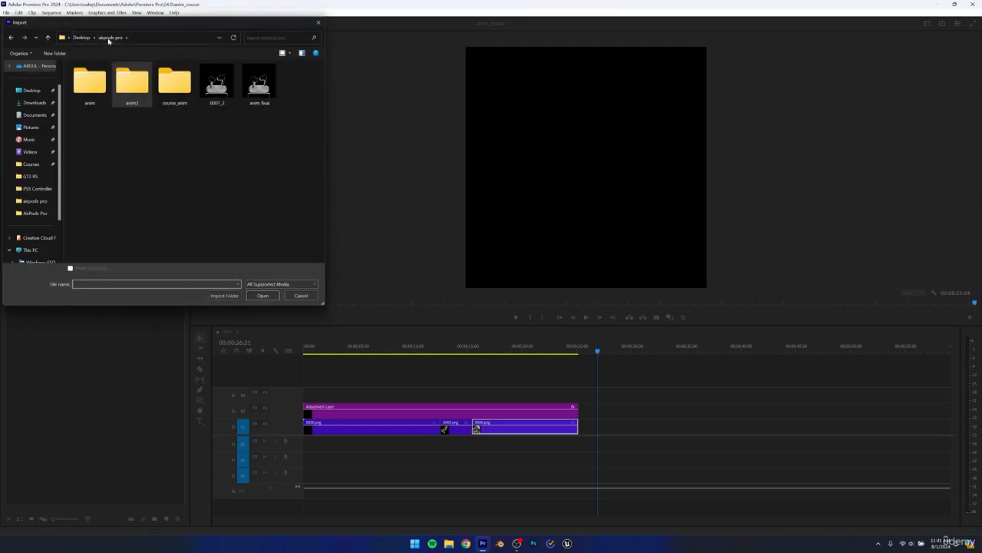
click(82, 38)
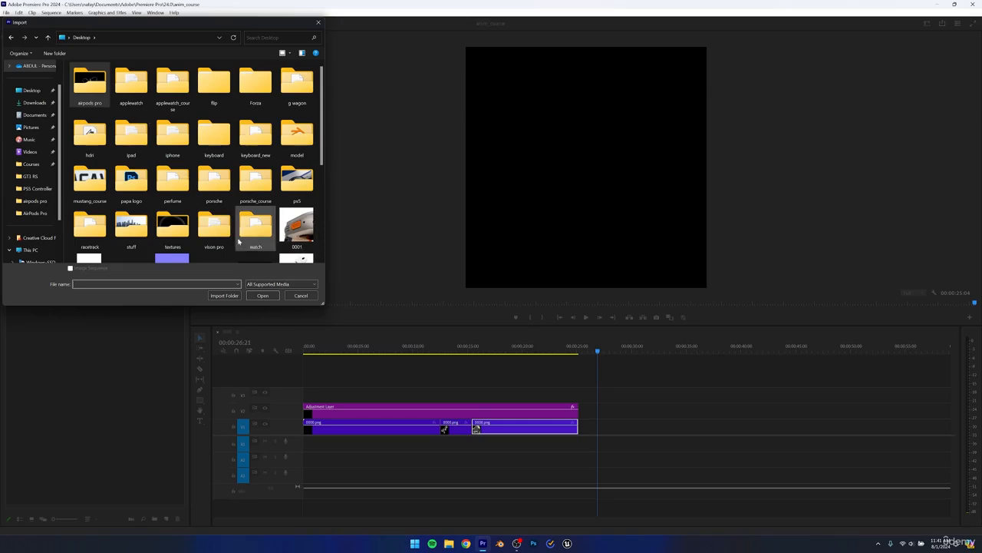
double_click(127, 99)
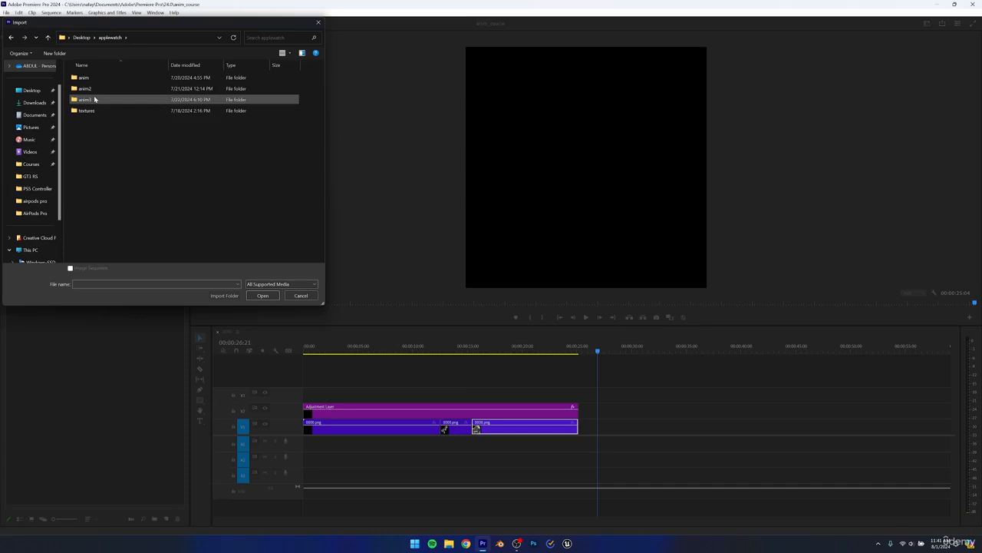
double_click(94, 99)
click(218, 86)
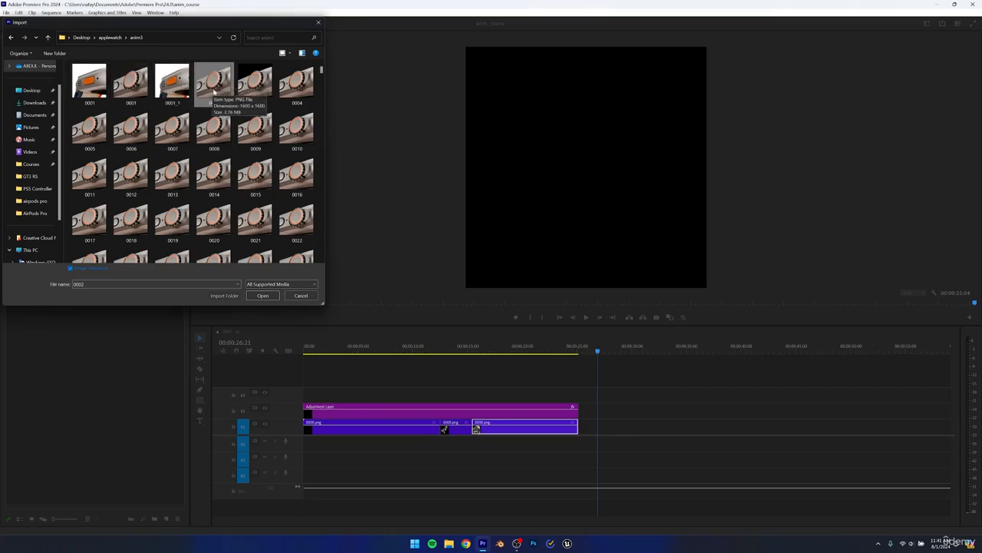
scroll(212, 99, down, 10)
scroll(213, 146, down, 20)
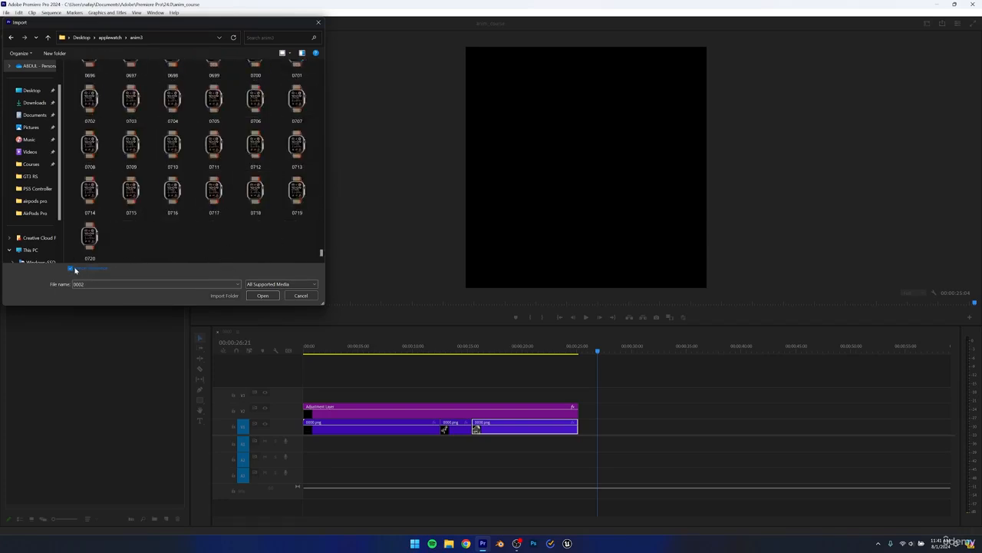
click(249, 296)
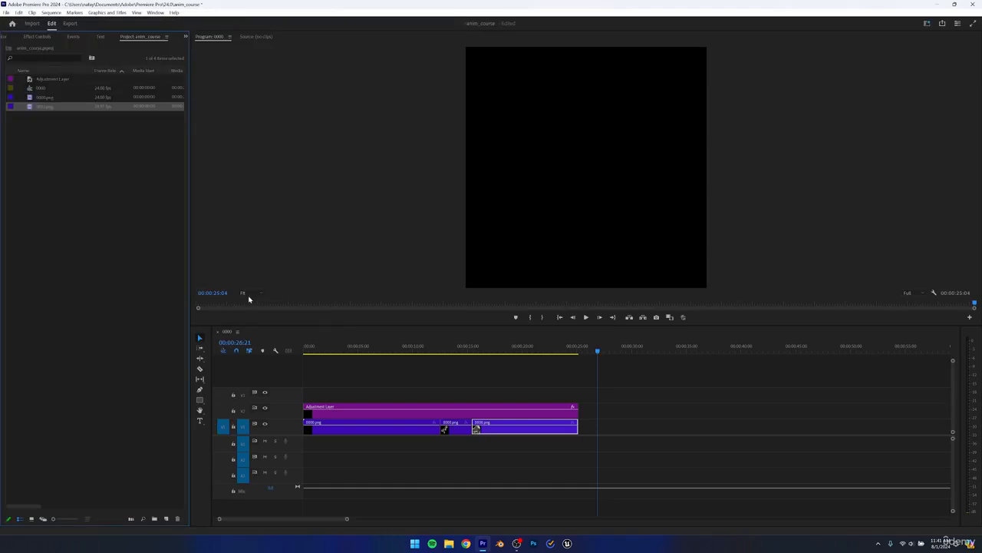
- Create a new sequence from the imported 0002.png clip and move the clip up one video track to V2
right_click(42, 106)
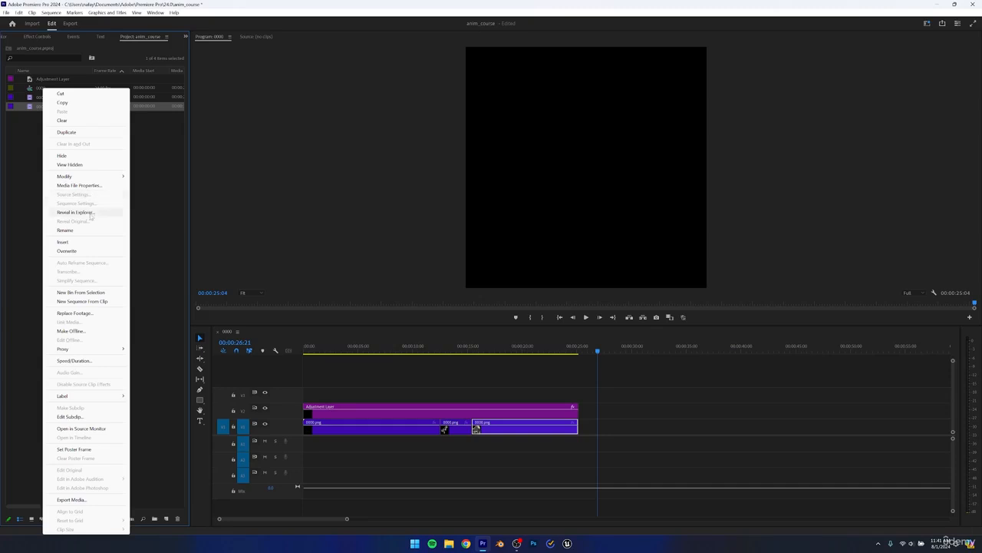
click(80, 303)
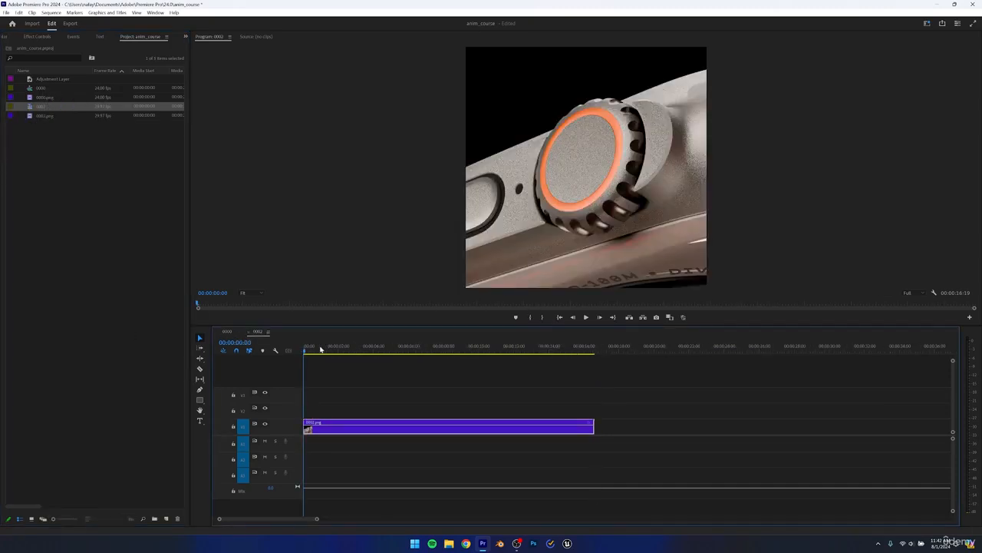
drag(321, 349, 600, 349)
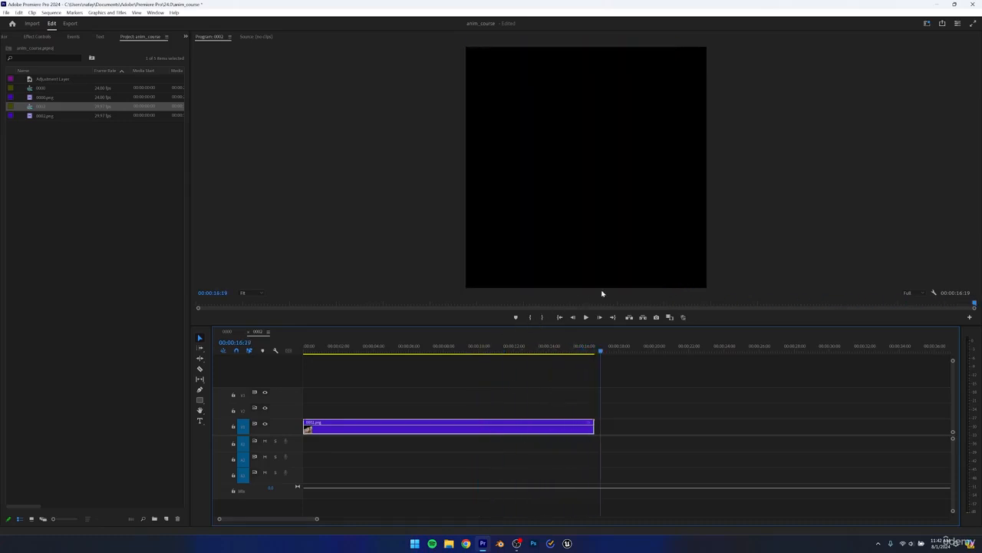
drag(603, 293, 285, 324)
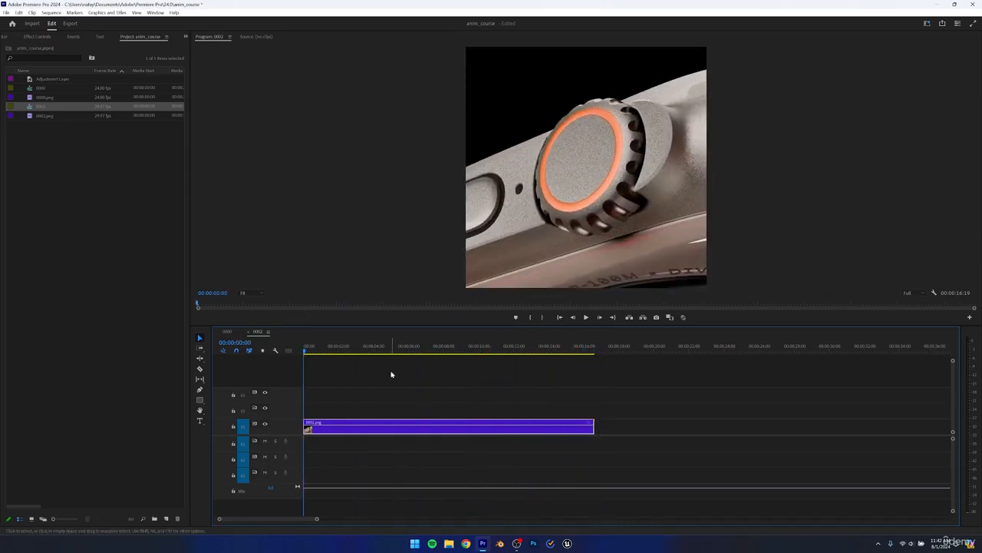
click(391, 374)
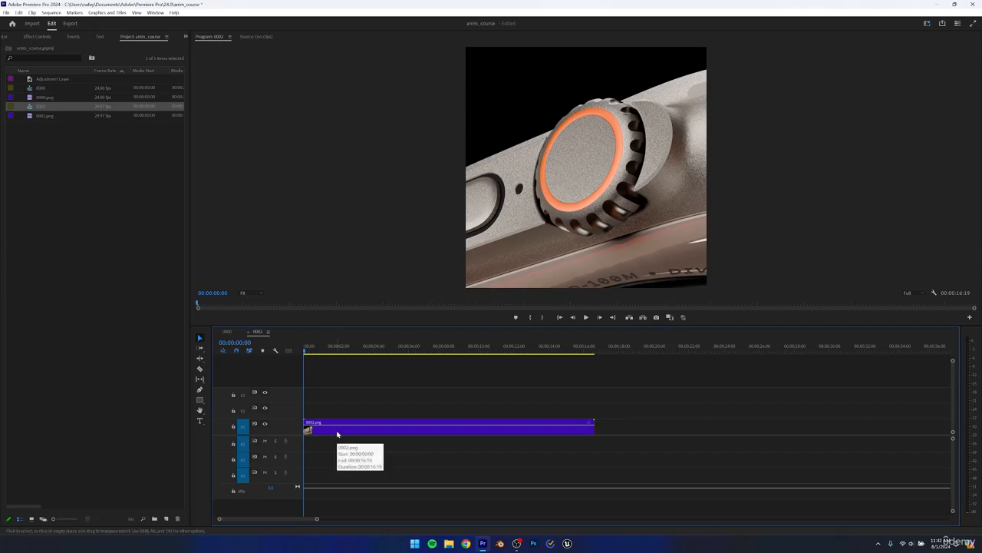
drag(337, 435, 356, 398)
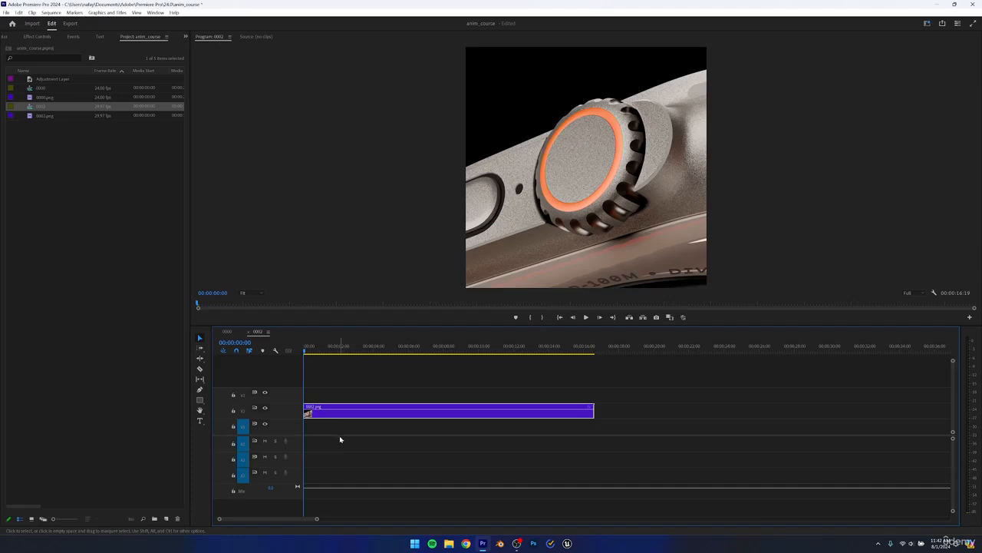
- Create a white (FFFFFF) color matte at 1600 x 1600, keeping the default video settings and name
click(116, 223)
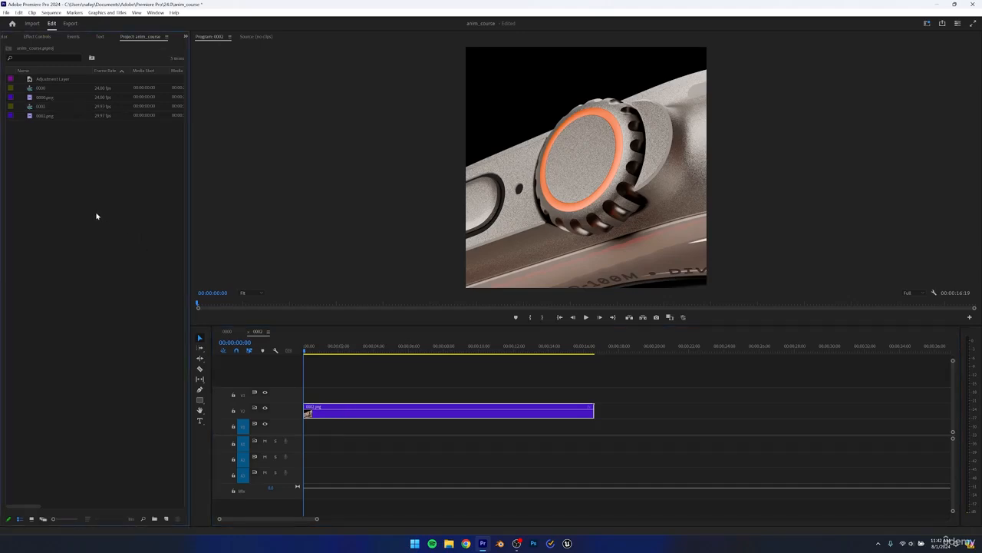
right_click(97, 214)
mouse_move(116, 250)
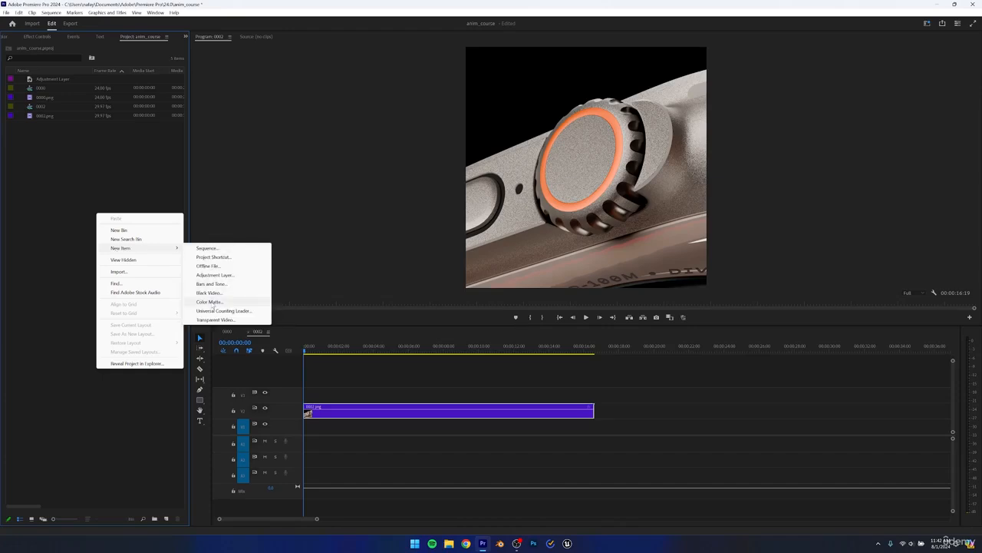
click(209, 302)
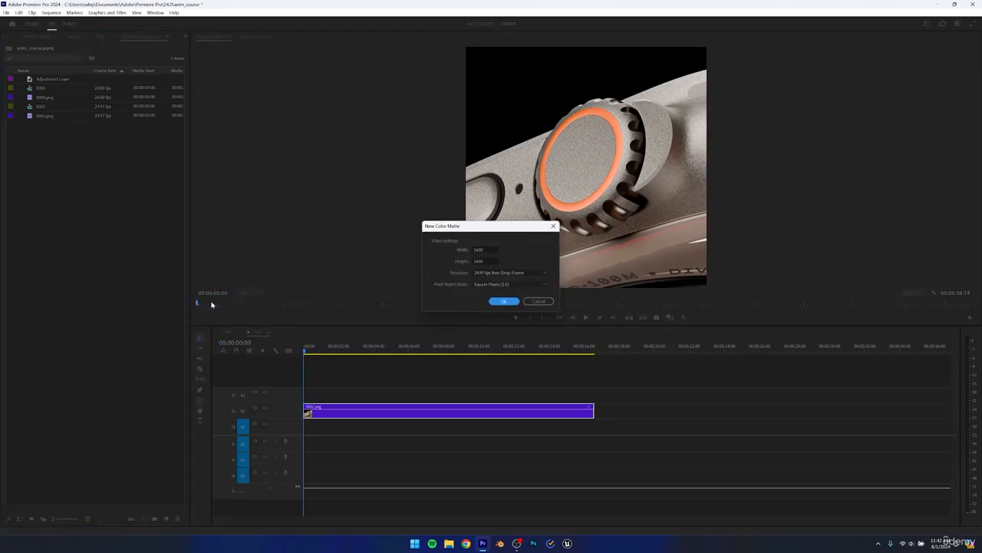
click(501, 302)
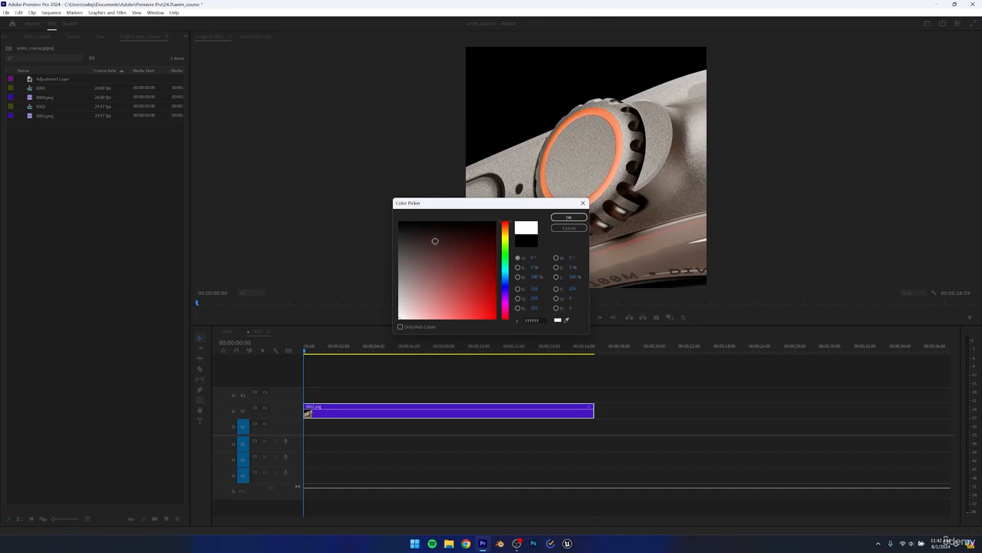
click(569, 217)
click(472, 283)
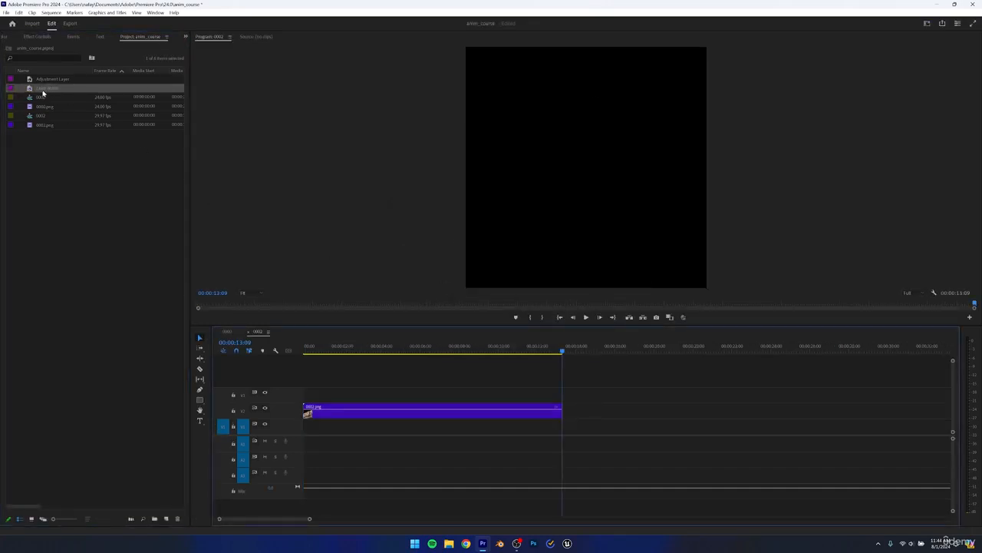
- Place the color matte beneath the watch clip on V1 and extend it to the clip's end, returning the playhead to the start
drag(44, 92, 309, 427)
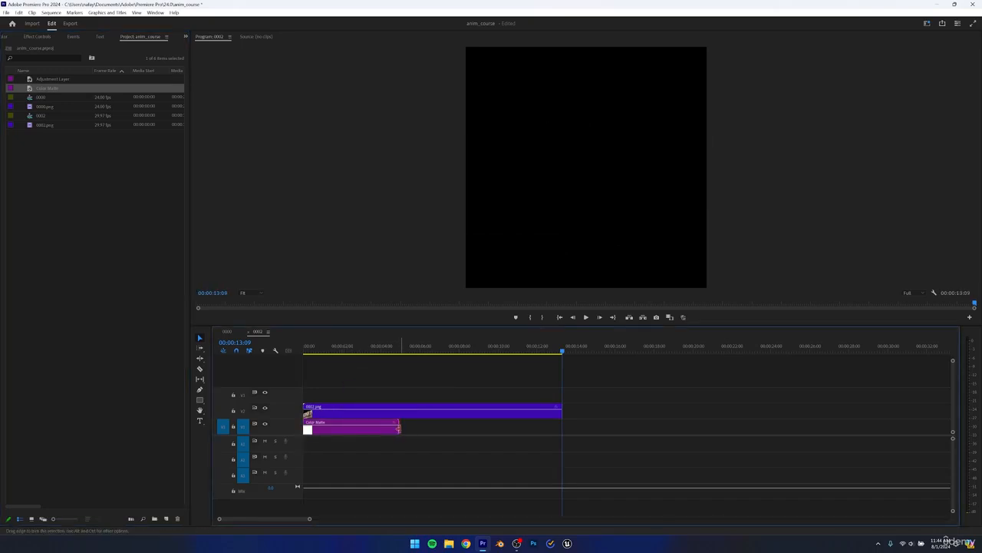
drag(398, 427, 561, 422)
drag(562, 351, 302, 317)
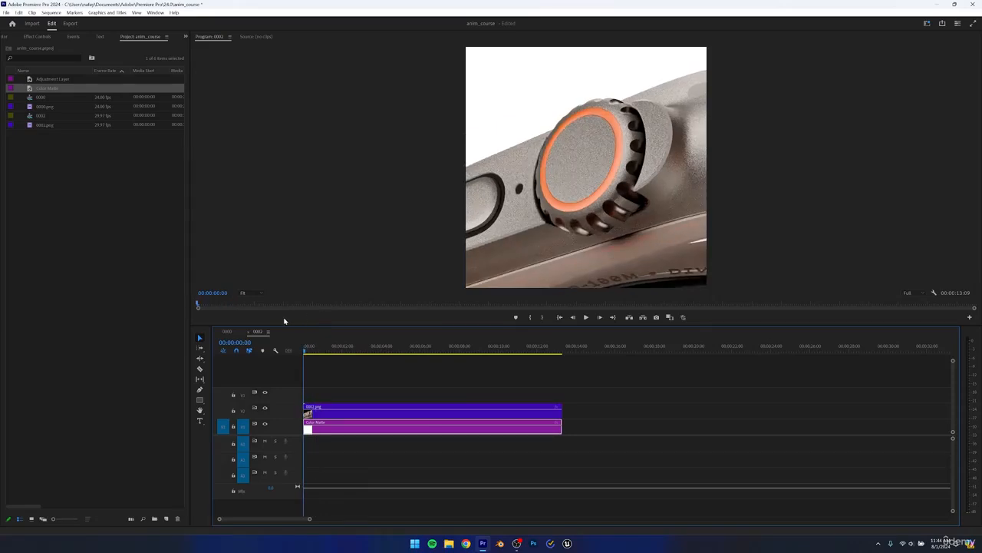
- Select the 0002.png watch clip and bring up its Lumetri Color controls
click(343, 417)
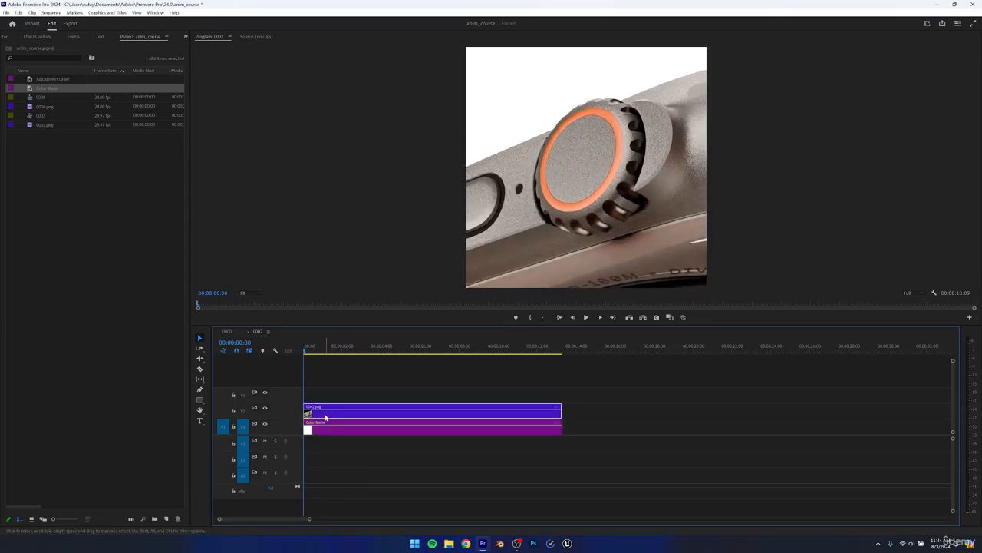
click(185, 36)
click(221, 101)
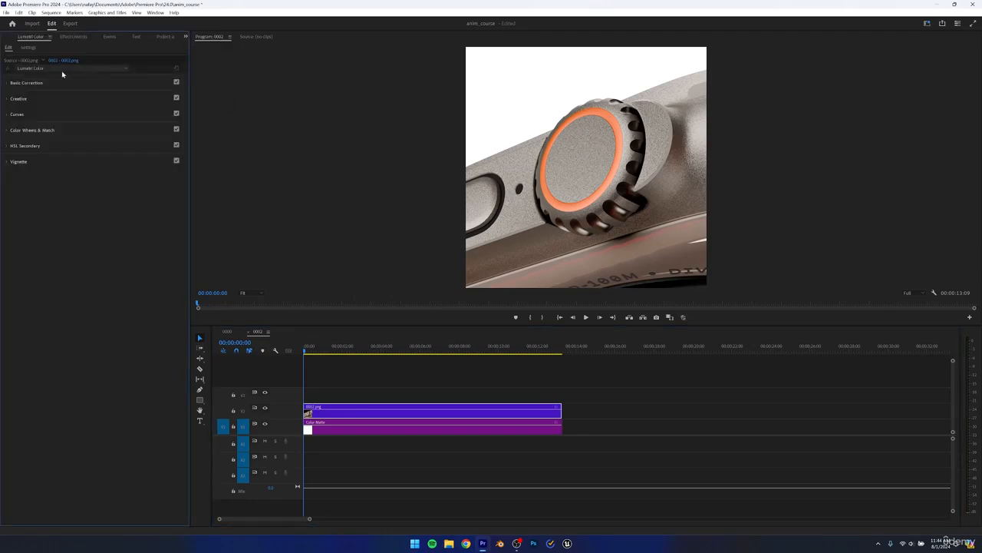
click(156, 12)
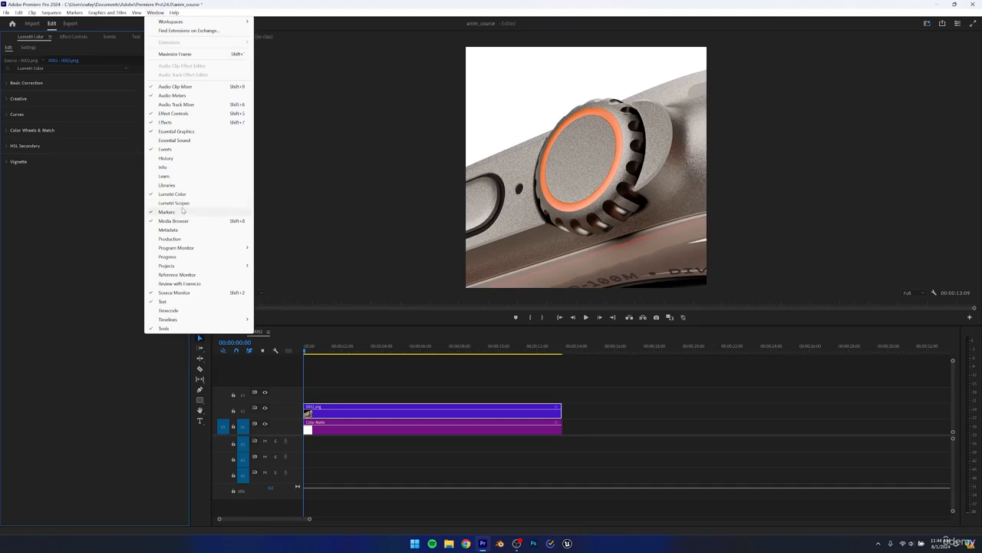
click(78, 203)
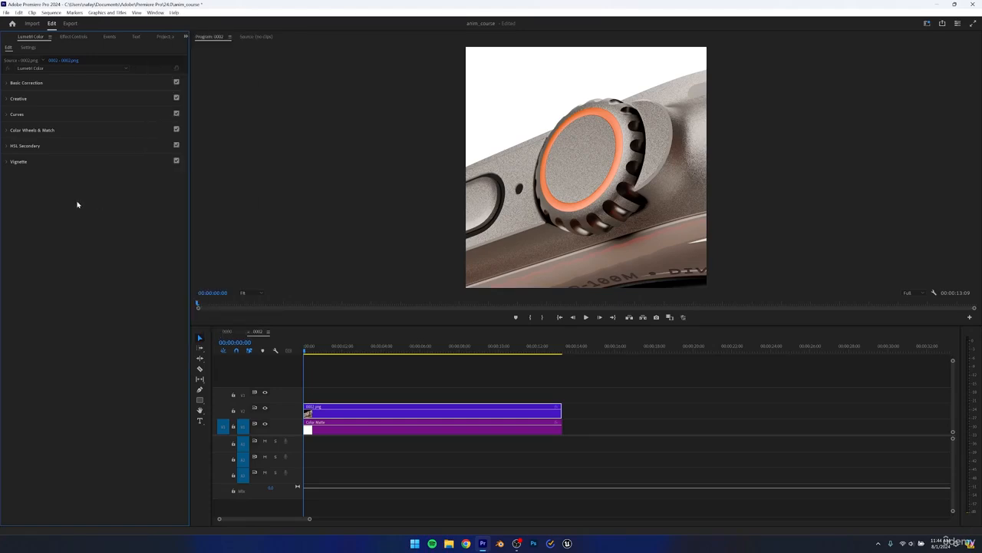
- Raise the watch clip's Basic Correction contrast to about 39 and check the look around 10 seconds into the sequence
click(13, 82)
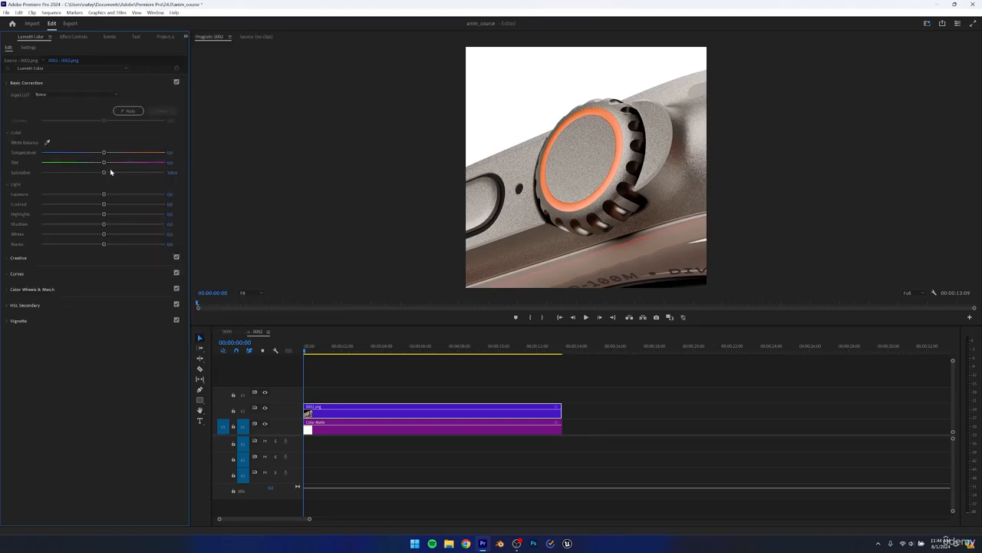
click(47, 143)
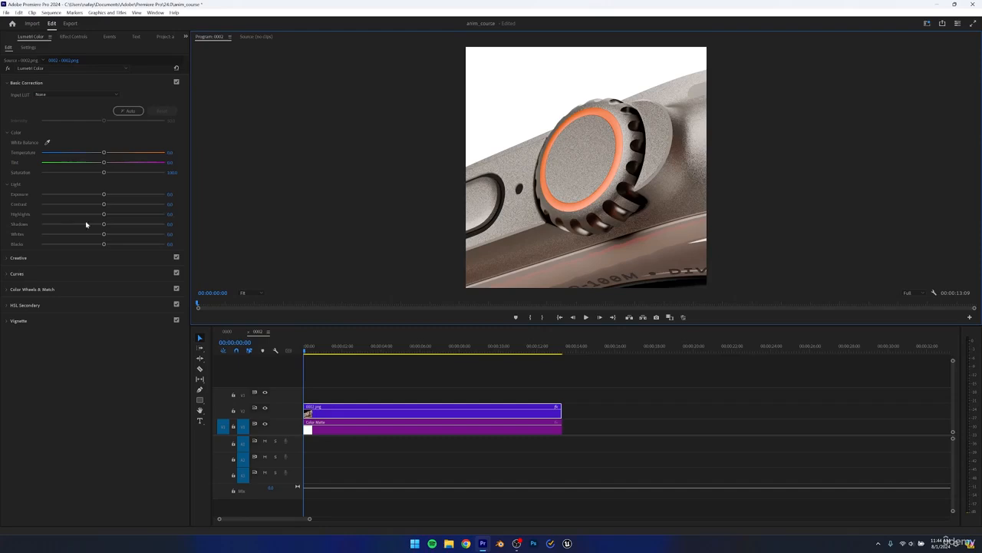
drag(104, 205, 138, 213)
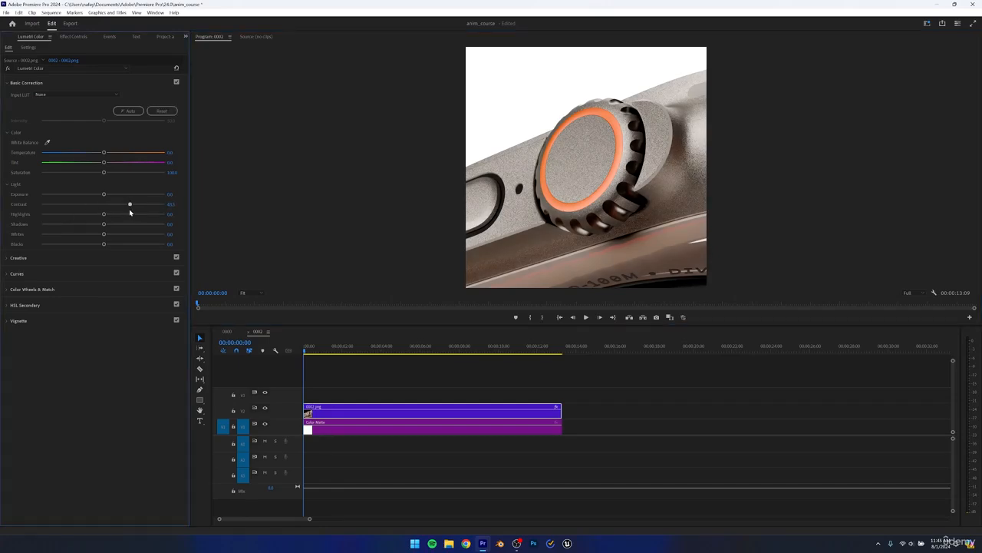
drag(311, 347, 510, 341)
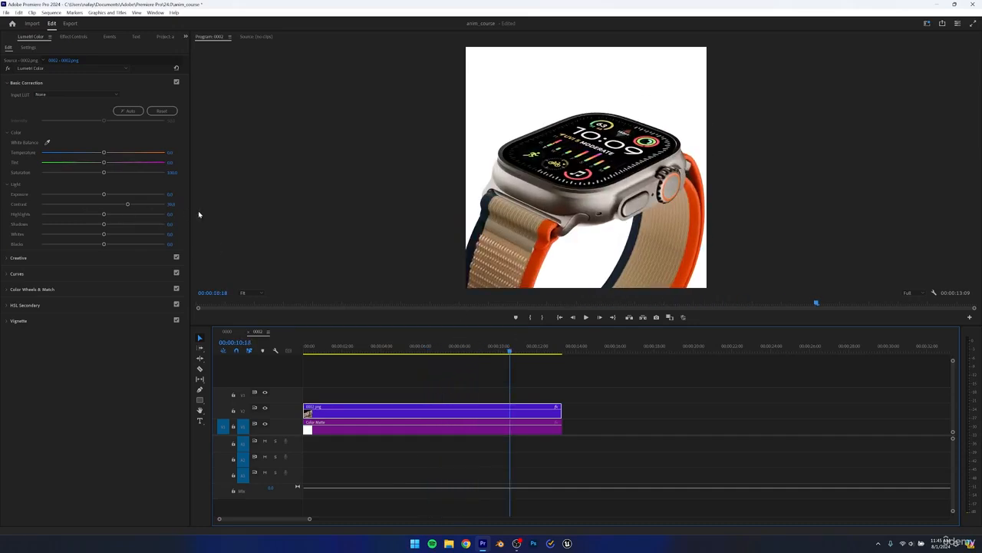
- Set the watch clip's Basic Correction contrast to 40 and raise the highlights to about 19
click(172, 204)
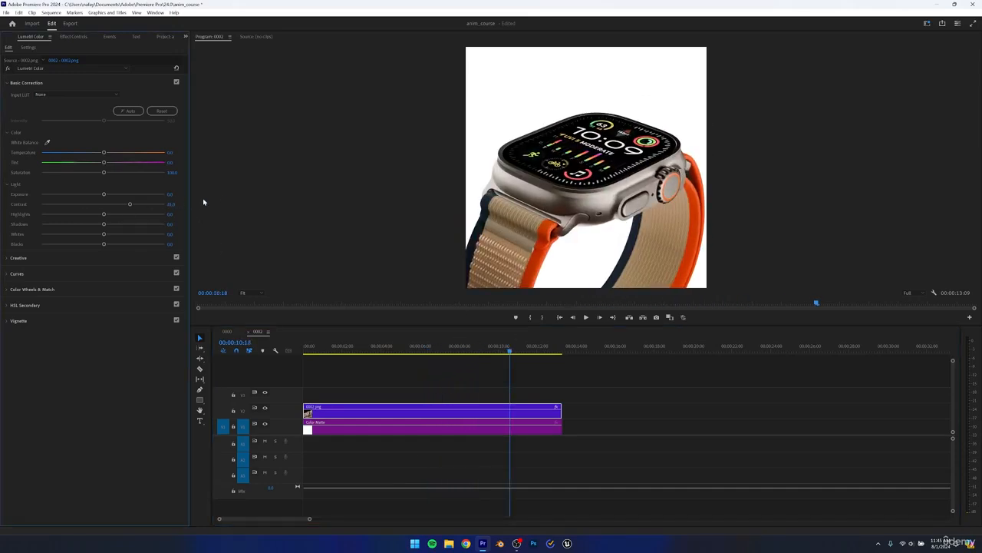
click(175, 205)
text(40)
key(Return)
mouse_move(105, 213)
mouse_down()
mouse_move(127, 214)
mouse_move(115, 213)
mouse_up()
mouse_move(459, 343)
mouse_down()
mouse_move(347, 341)
mouse_move(452, 329)
mouse_up()
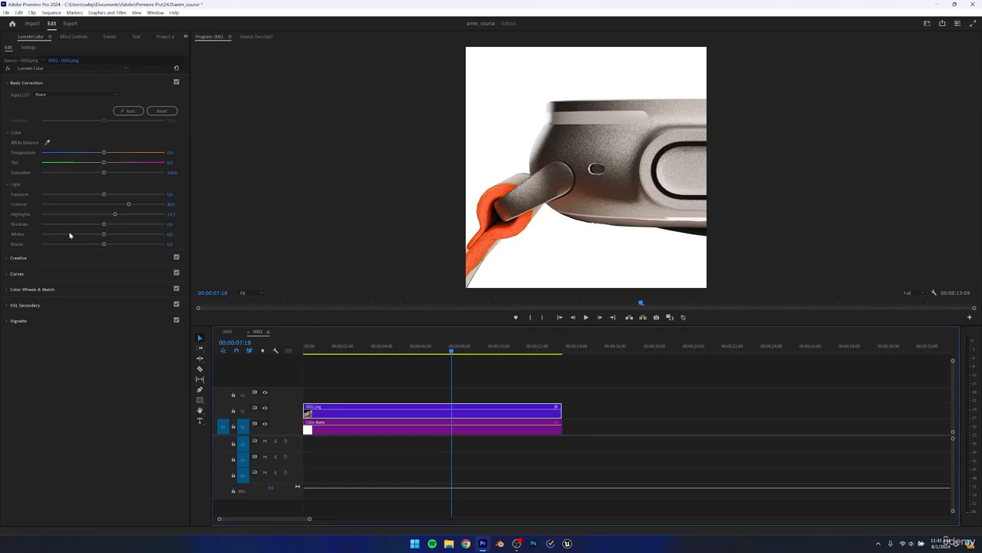
- Lower the watch clip's shadows to about -8 and compare the image with the Lumetri effect off and on around 11 seconds
drag(104, 224, 98, 224)
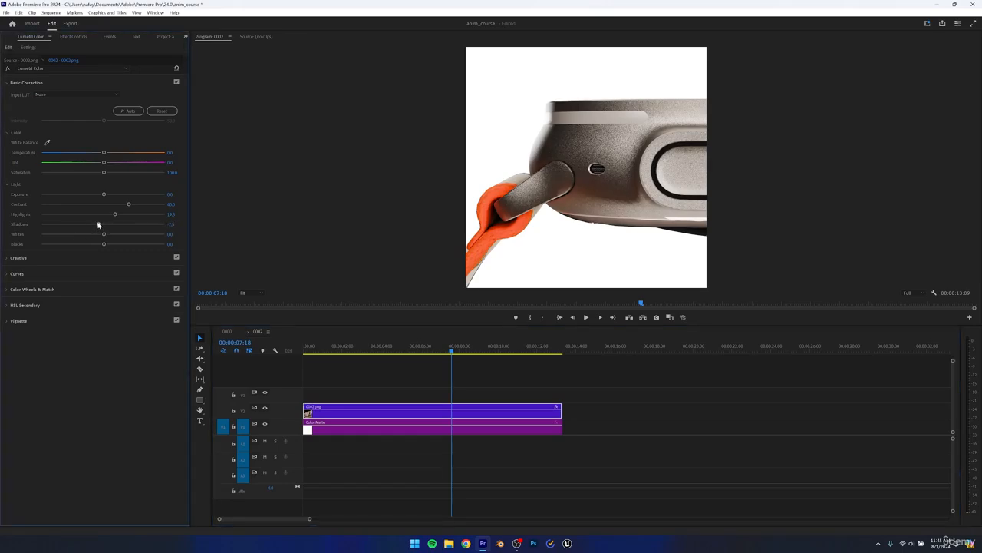
drag(335, 343, 523, 323)
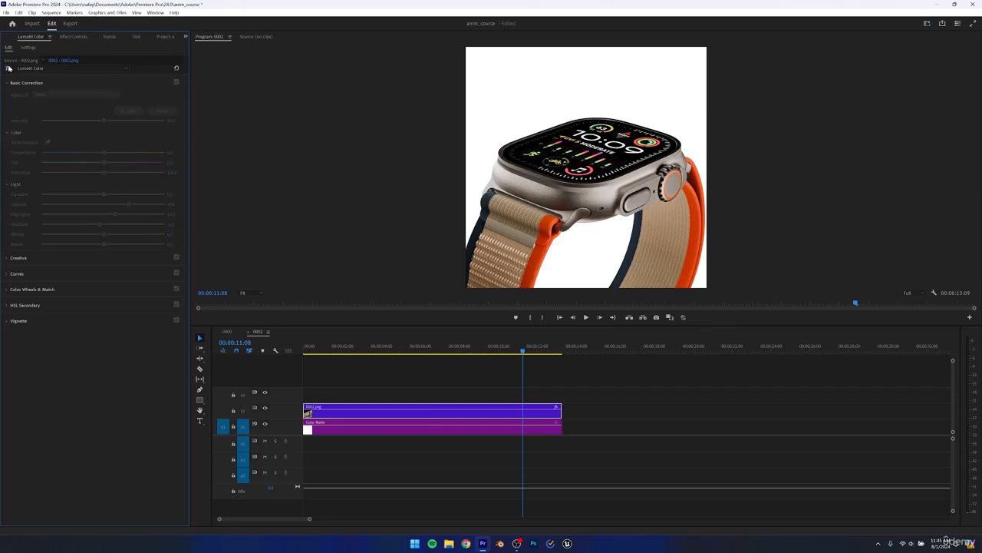
click(7, 68)
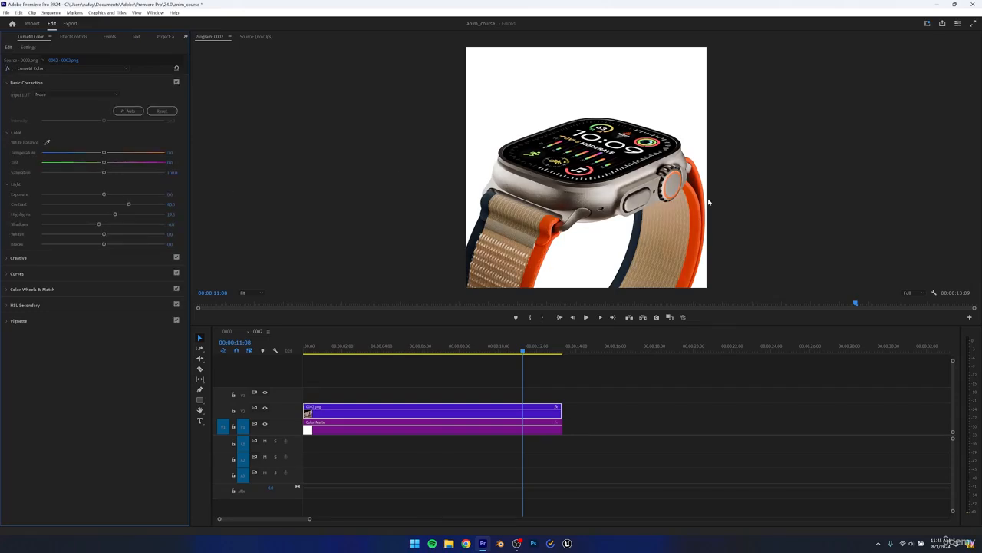
- In the Creative adjustments, raise vibrance to about 19 and lower saturation to about 90, checking the look around 4 seconds
click(18, 258)
mouse_move(103, 262)
mouse_down()
mouse_move(141, 262)
mouse_move(98, 273)
mouse_up()
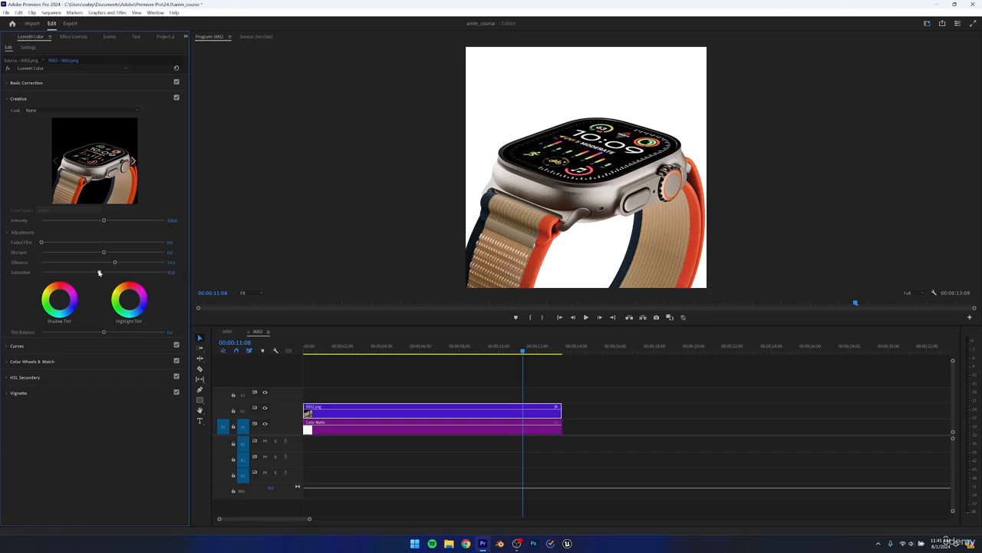
drag(99, 273, 97, 273)
drag(505, 347, 378, 347)
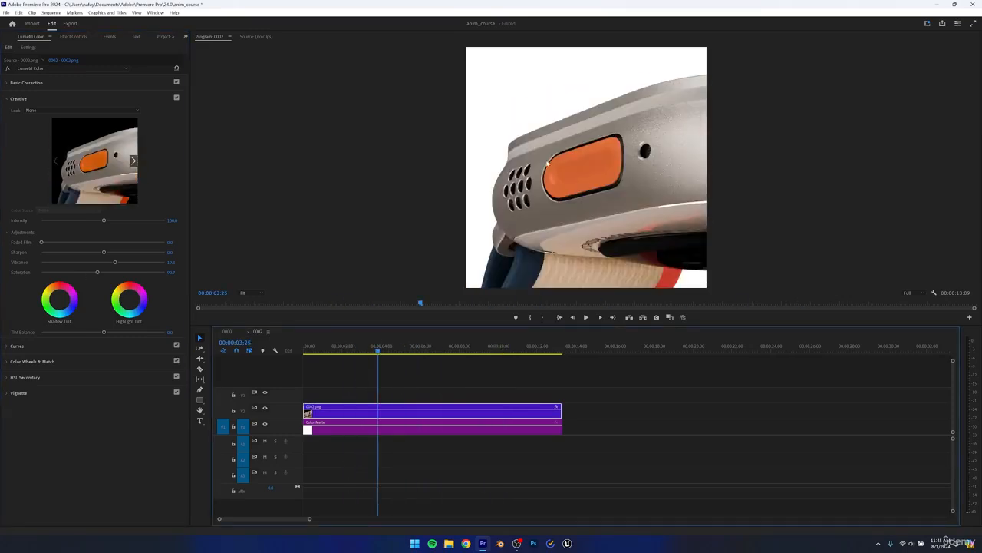
- Reset the Creative saturation to 100 and review the graded watch at around 11 and 9 seconds
double_click(97, 272)
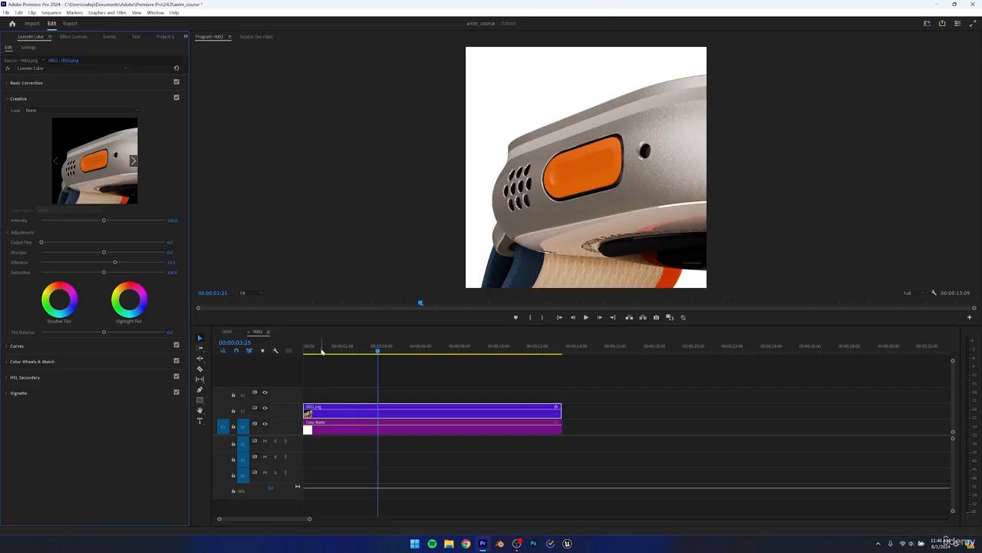
drag(377, 345, 520, 333)
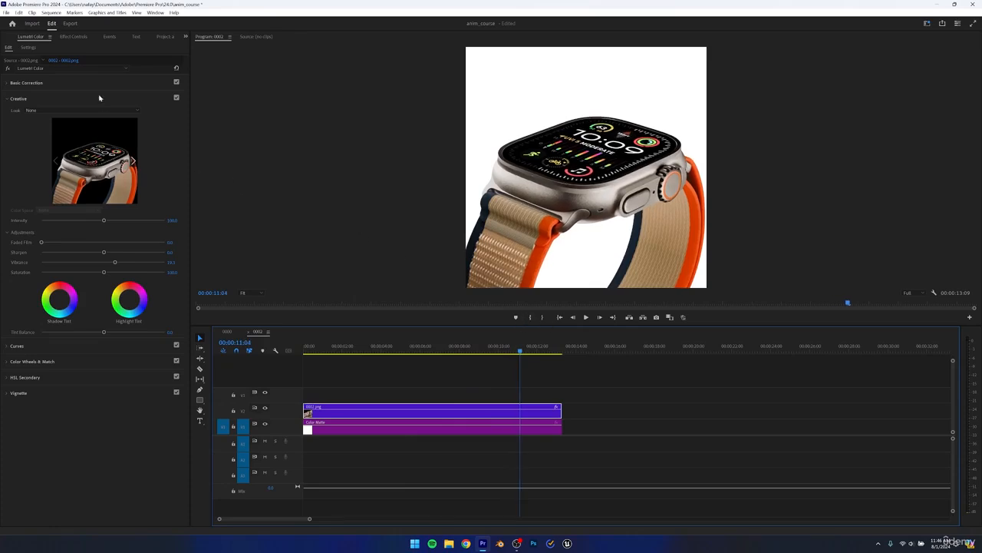
click(65, 82)
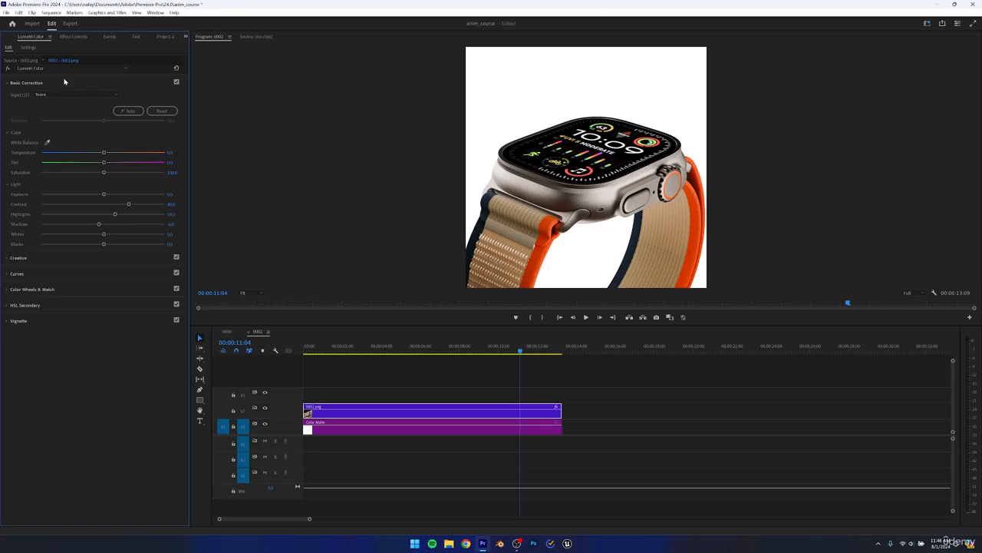
drag(430, 346, 484, 346)
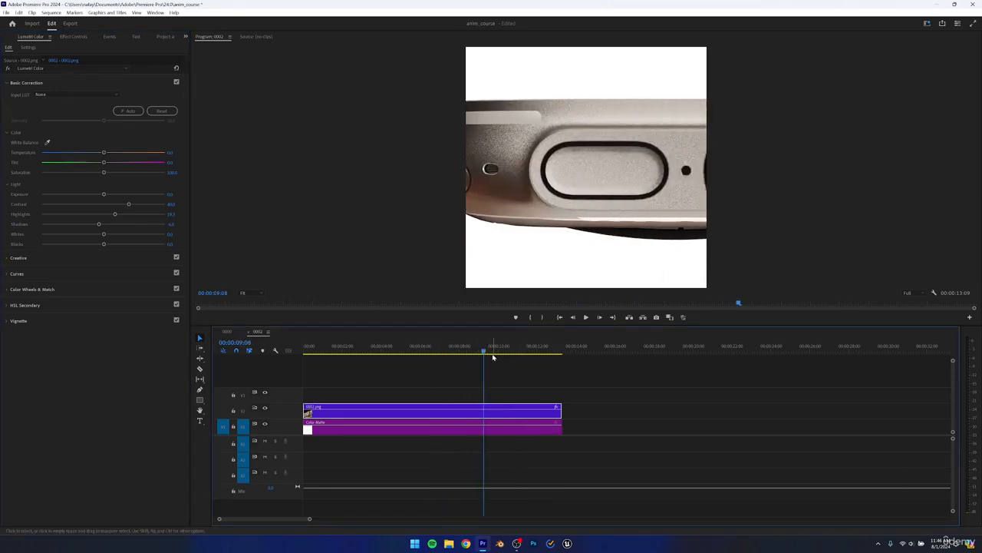
- Deselect the clips, set up a media export of sequence 0002, and choose the applewatch folder on the Desktop as its location
click(528, 365)
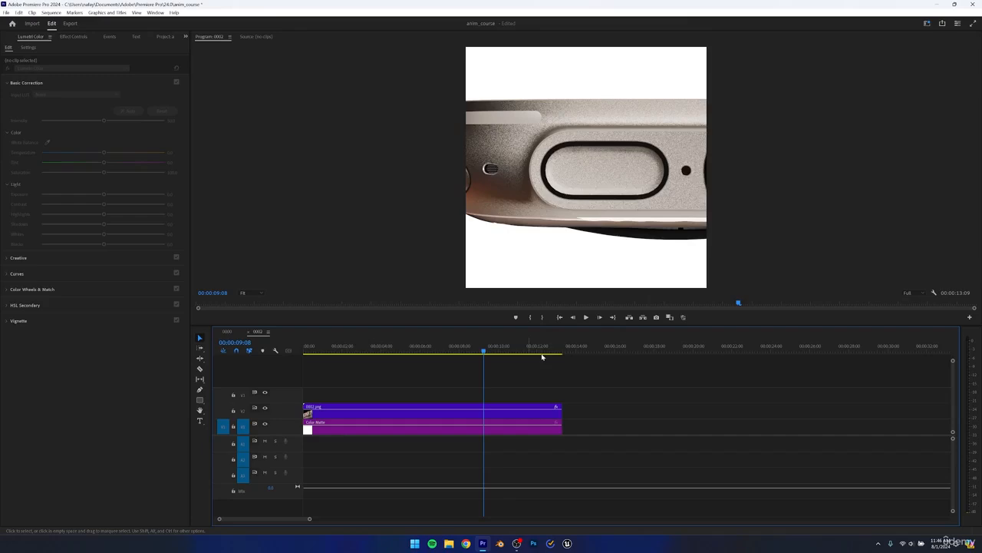
key(ctrl+m)
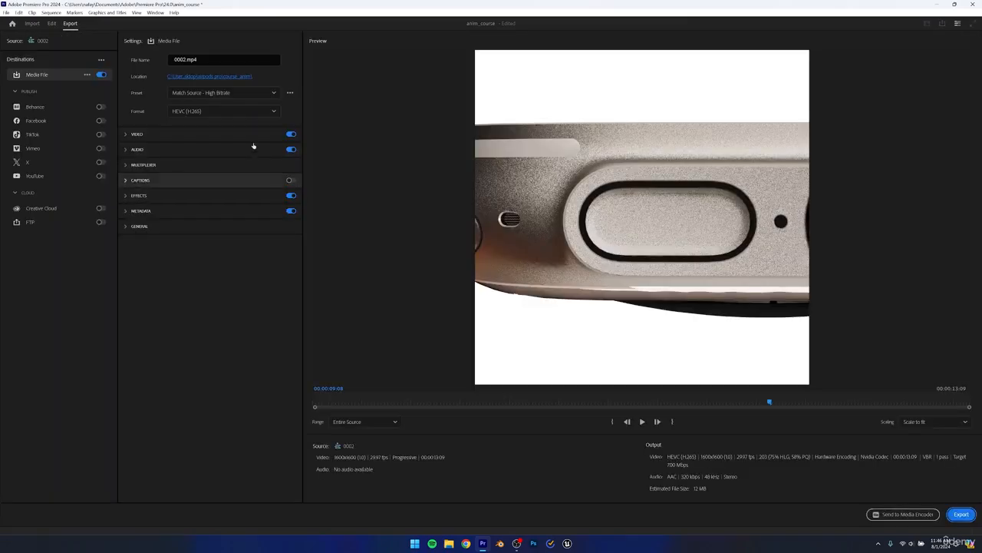
click(223, 76)
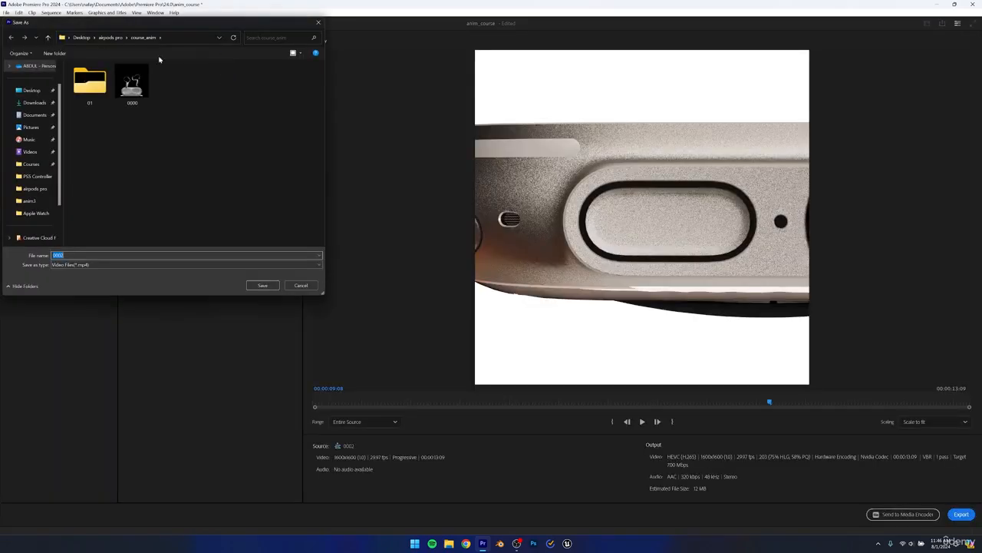
click(89, 38)
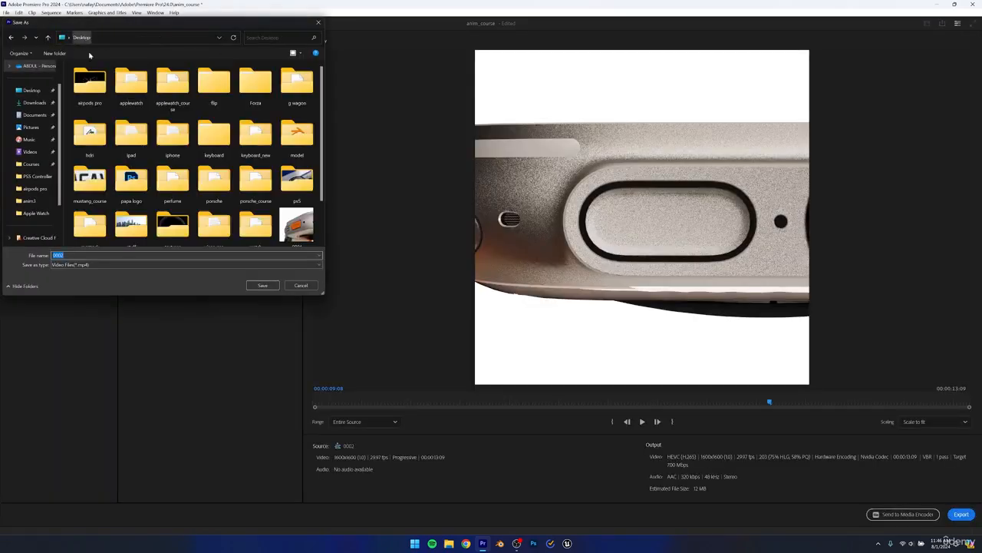
double_click(136, 90)
click(261, 285)
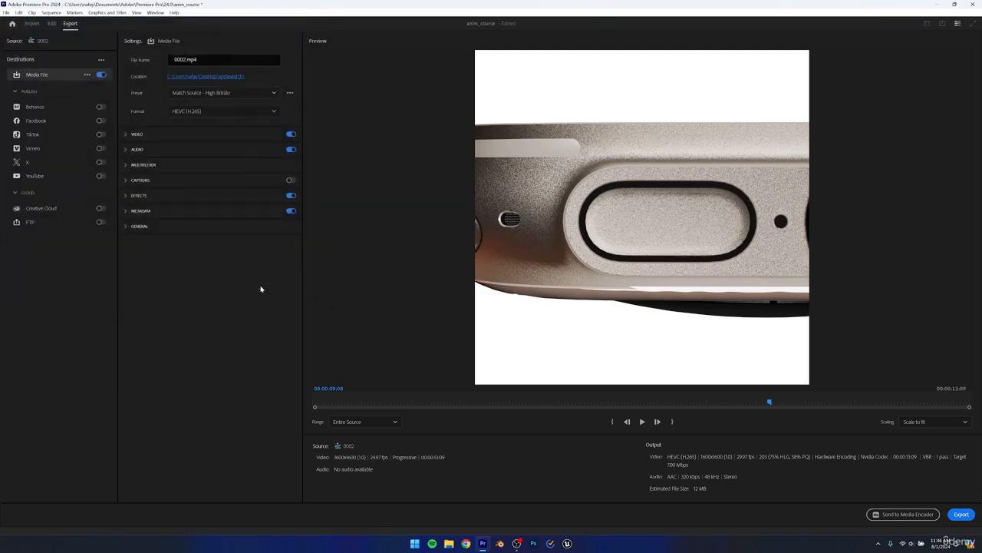
- Keep the Match Source - High Bitrate preset in HEVC (H.265) format and export the sequence as 0002.mp4
click(199, 95)
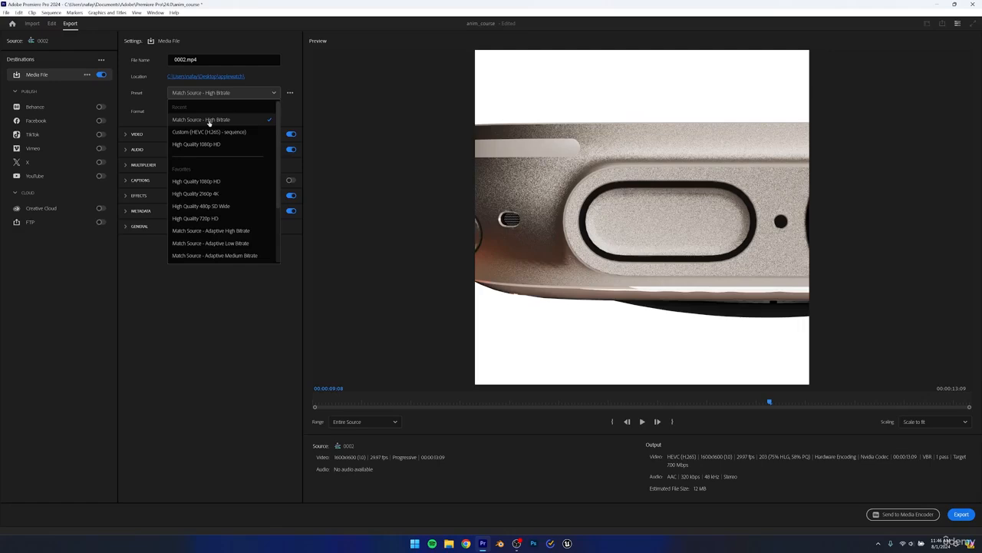
scroll(208, 177, down, 3)
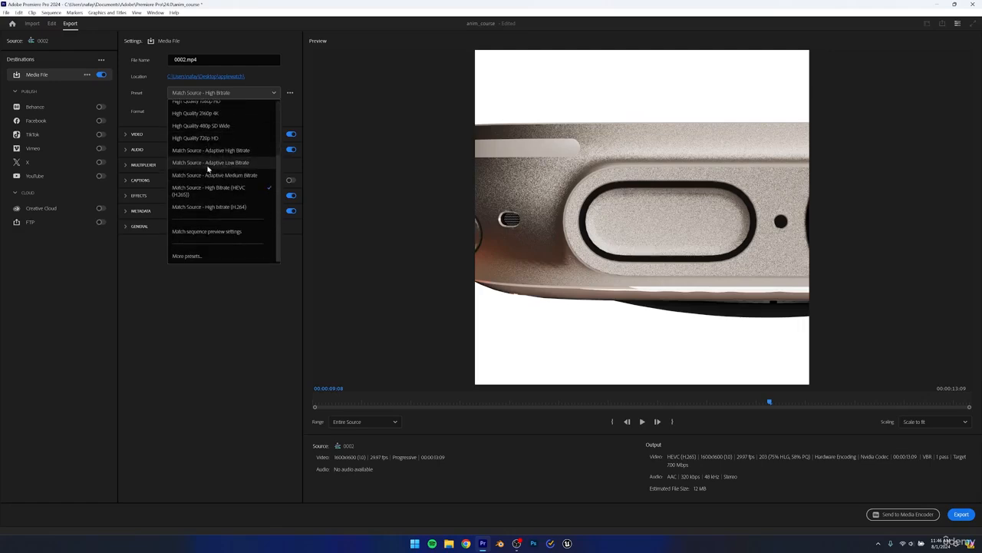
scroll(192, 253, up, 3)
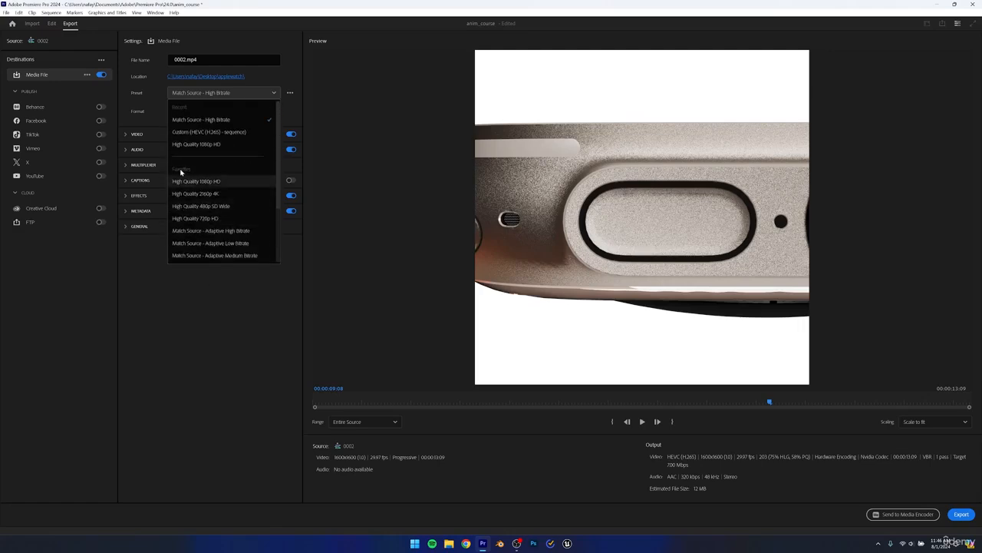
click(185, 120)
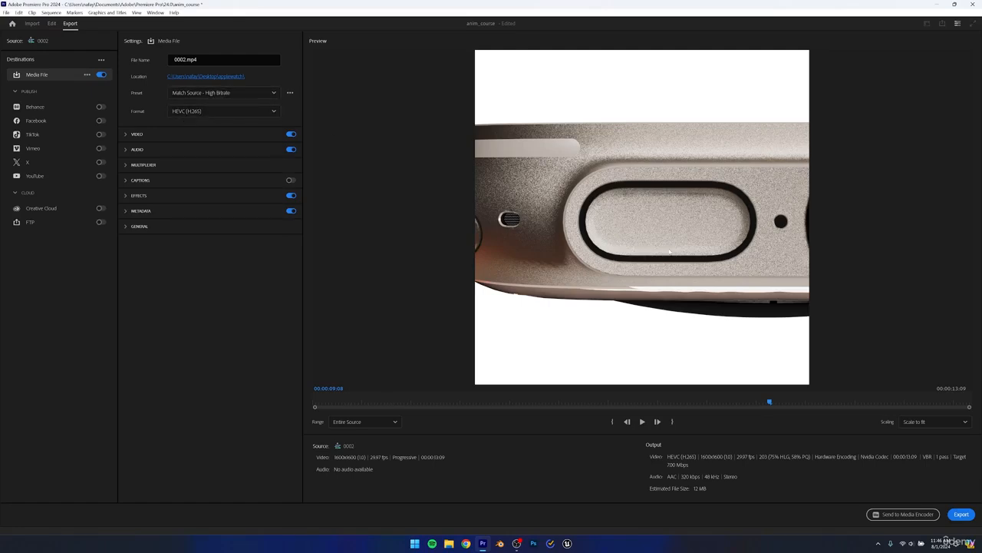
click(959, 515)
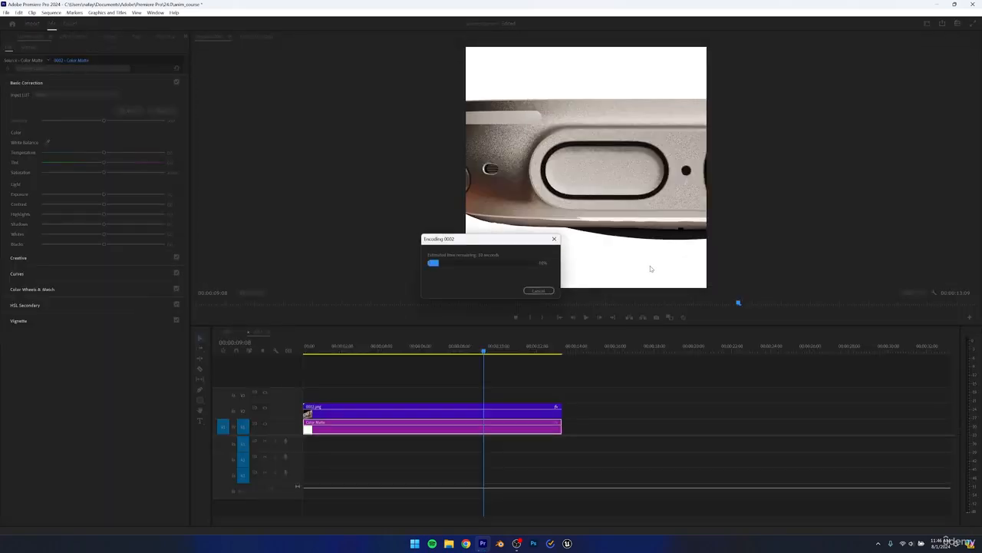